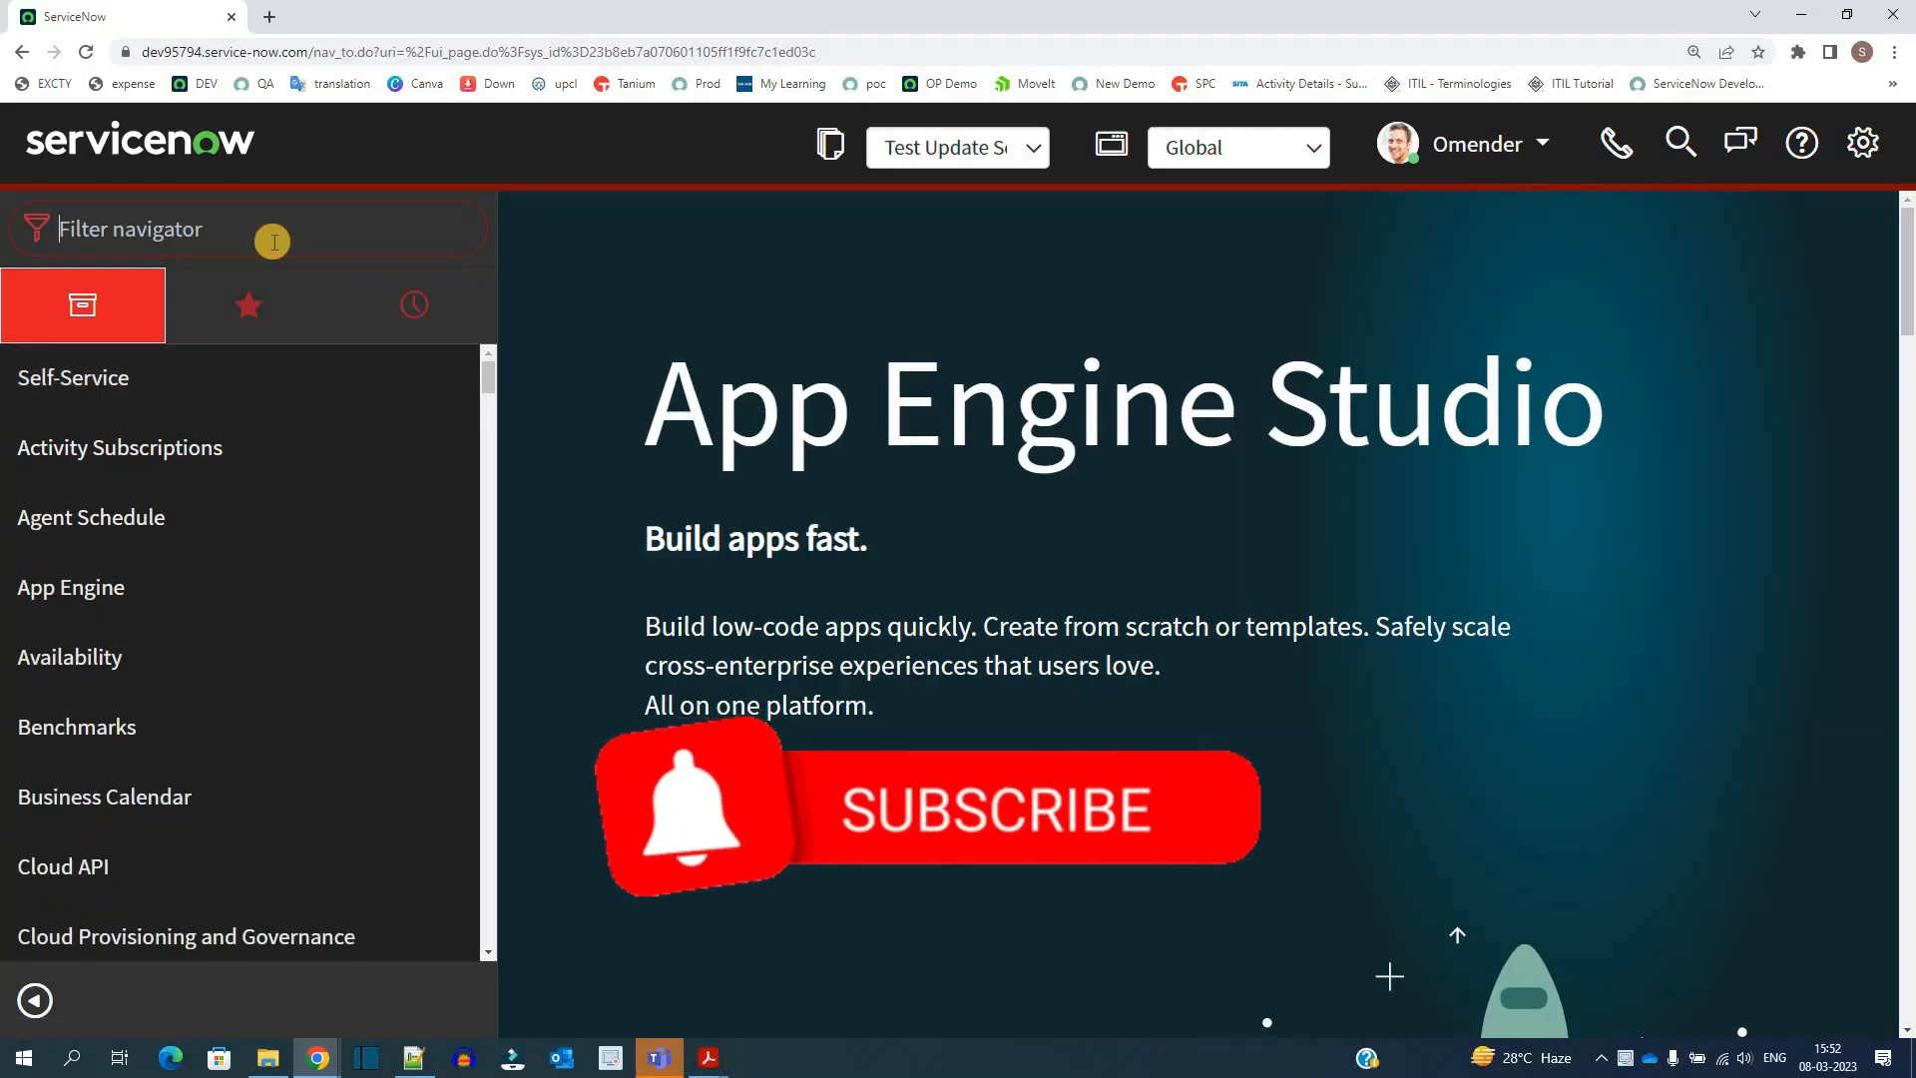
Step: Filter the navigator for "ci class", open CI Class Manager and read its welcome text
type("ci class")
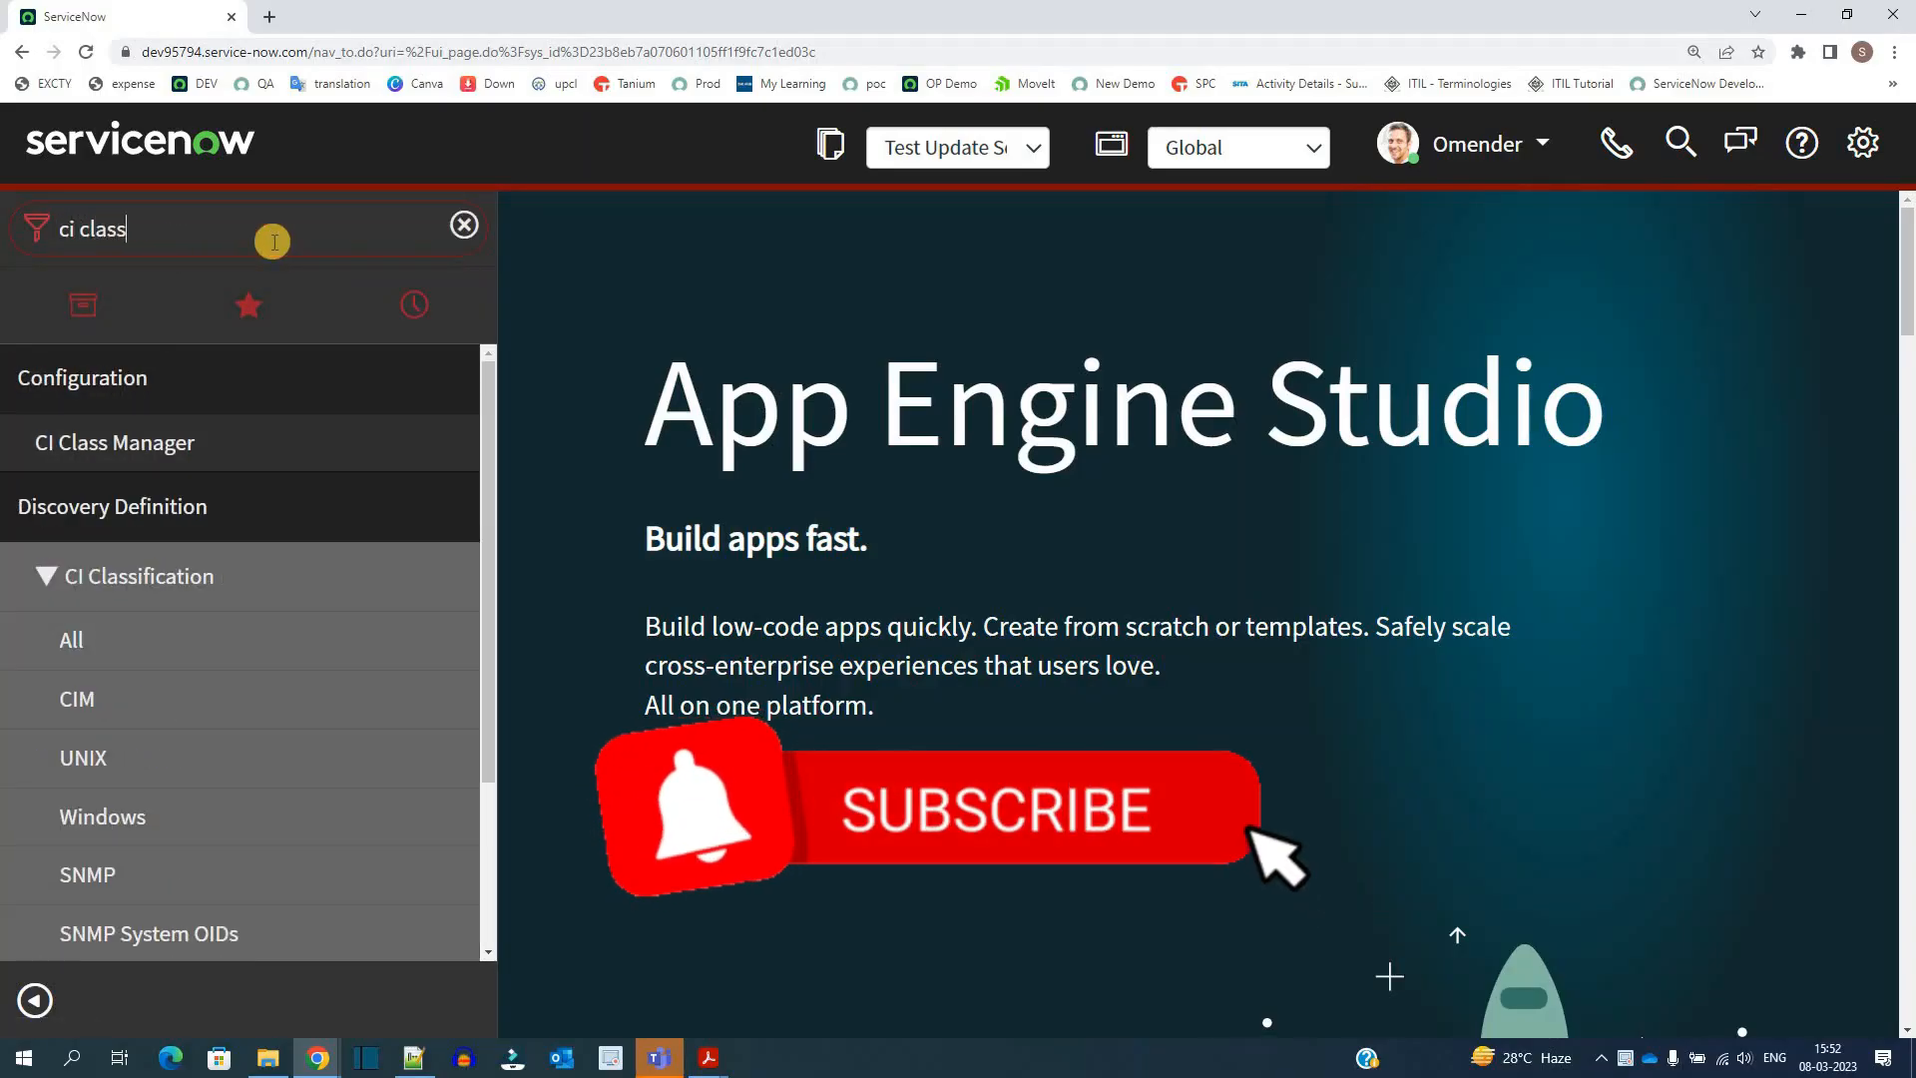
left_click(128, 454)
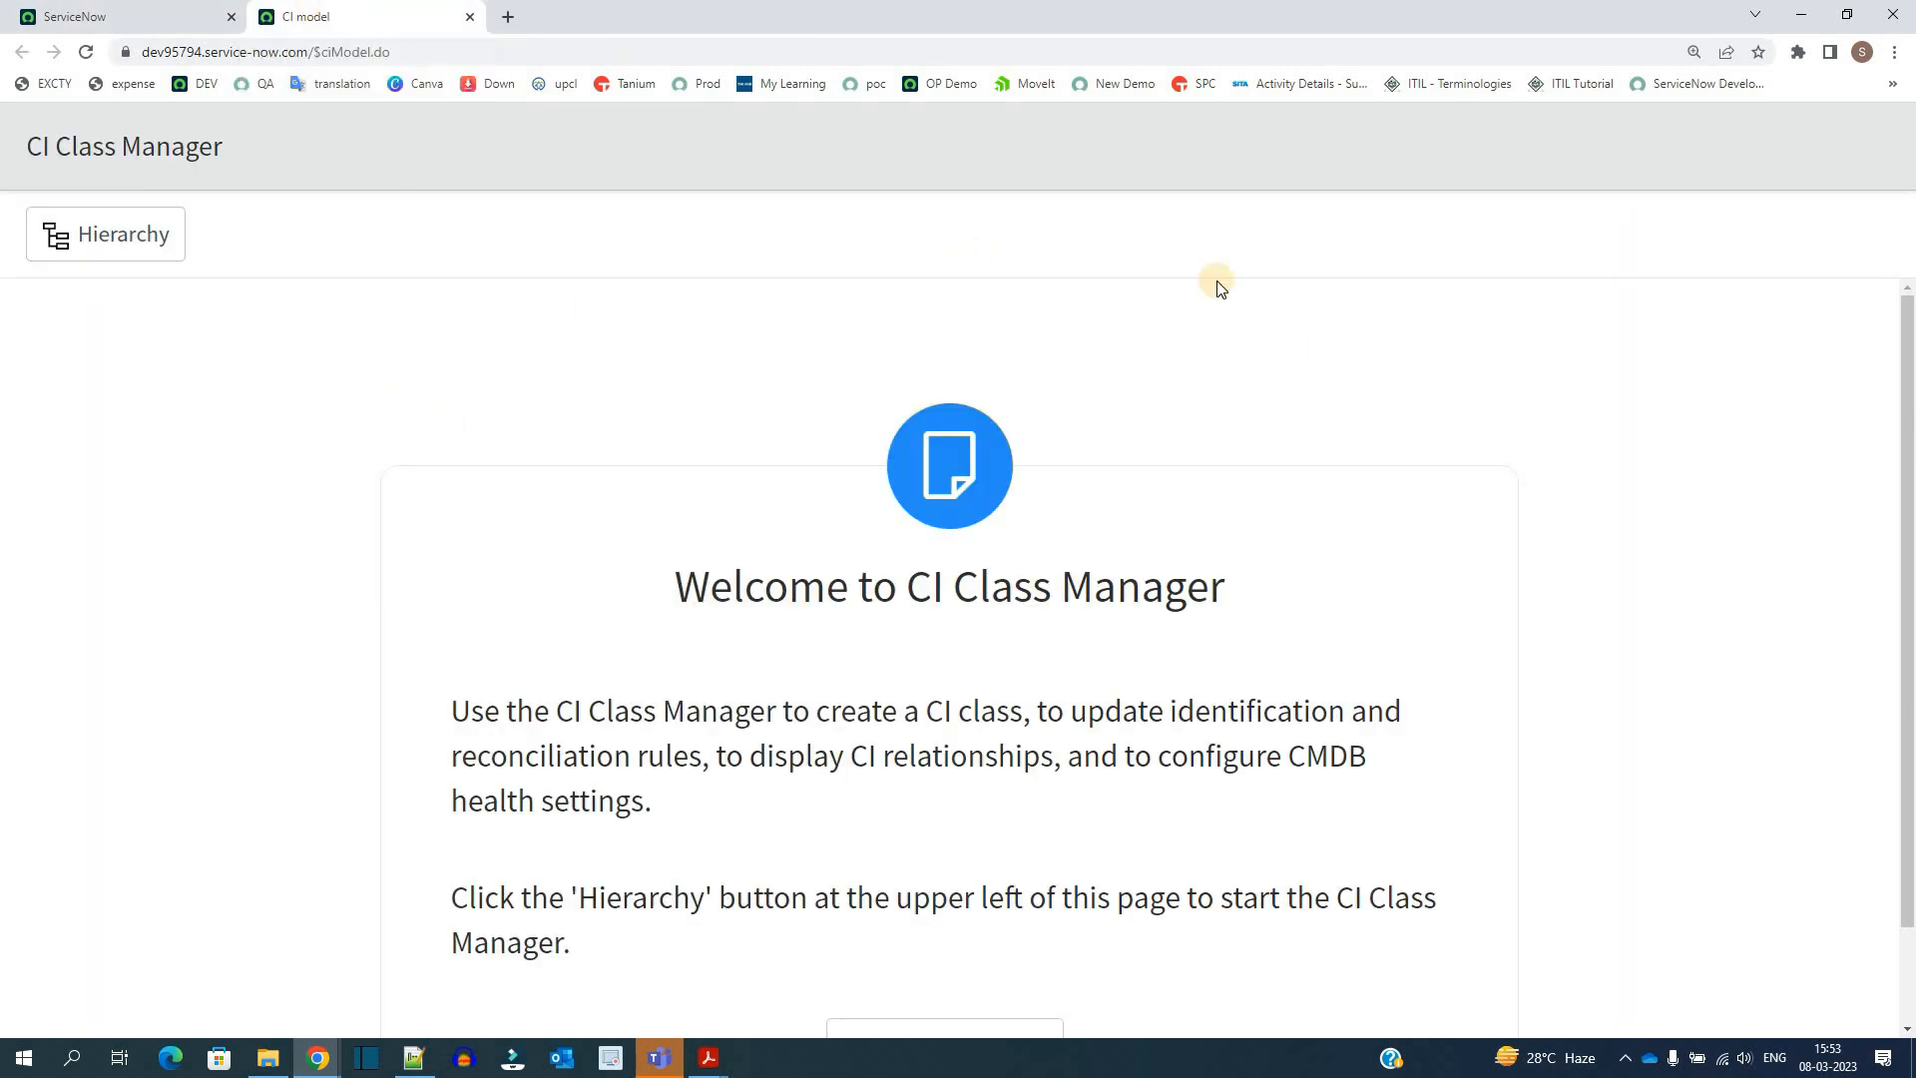
scroll(479, 569, "down", 1)
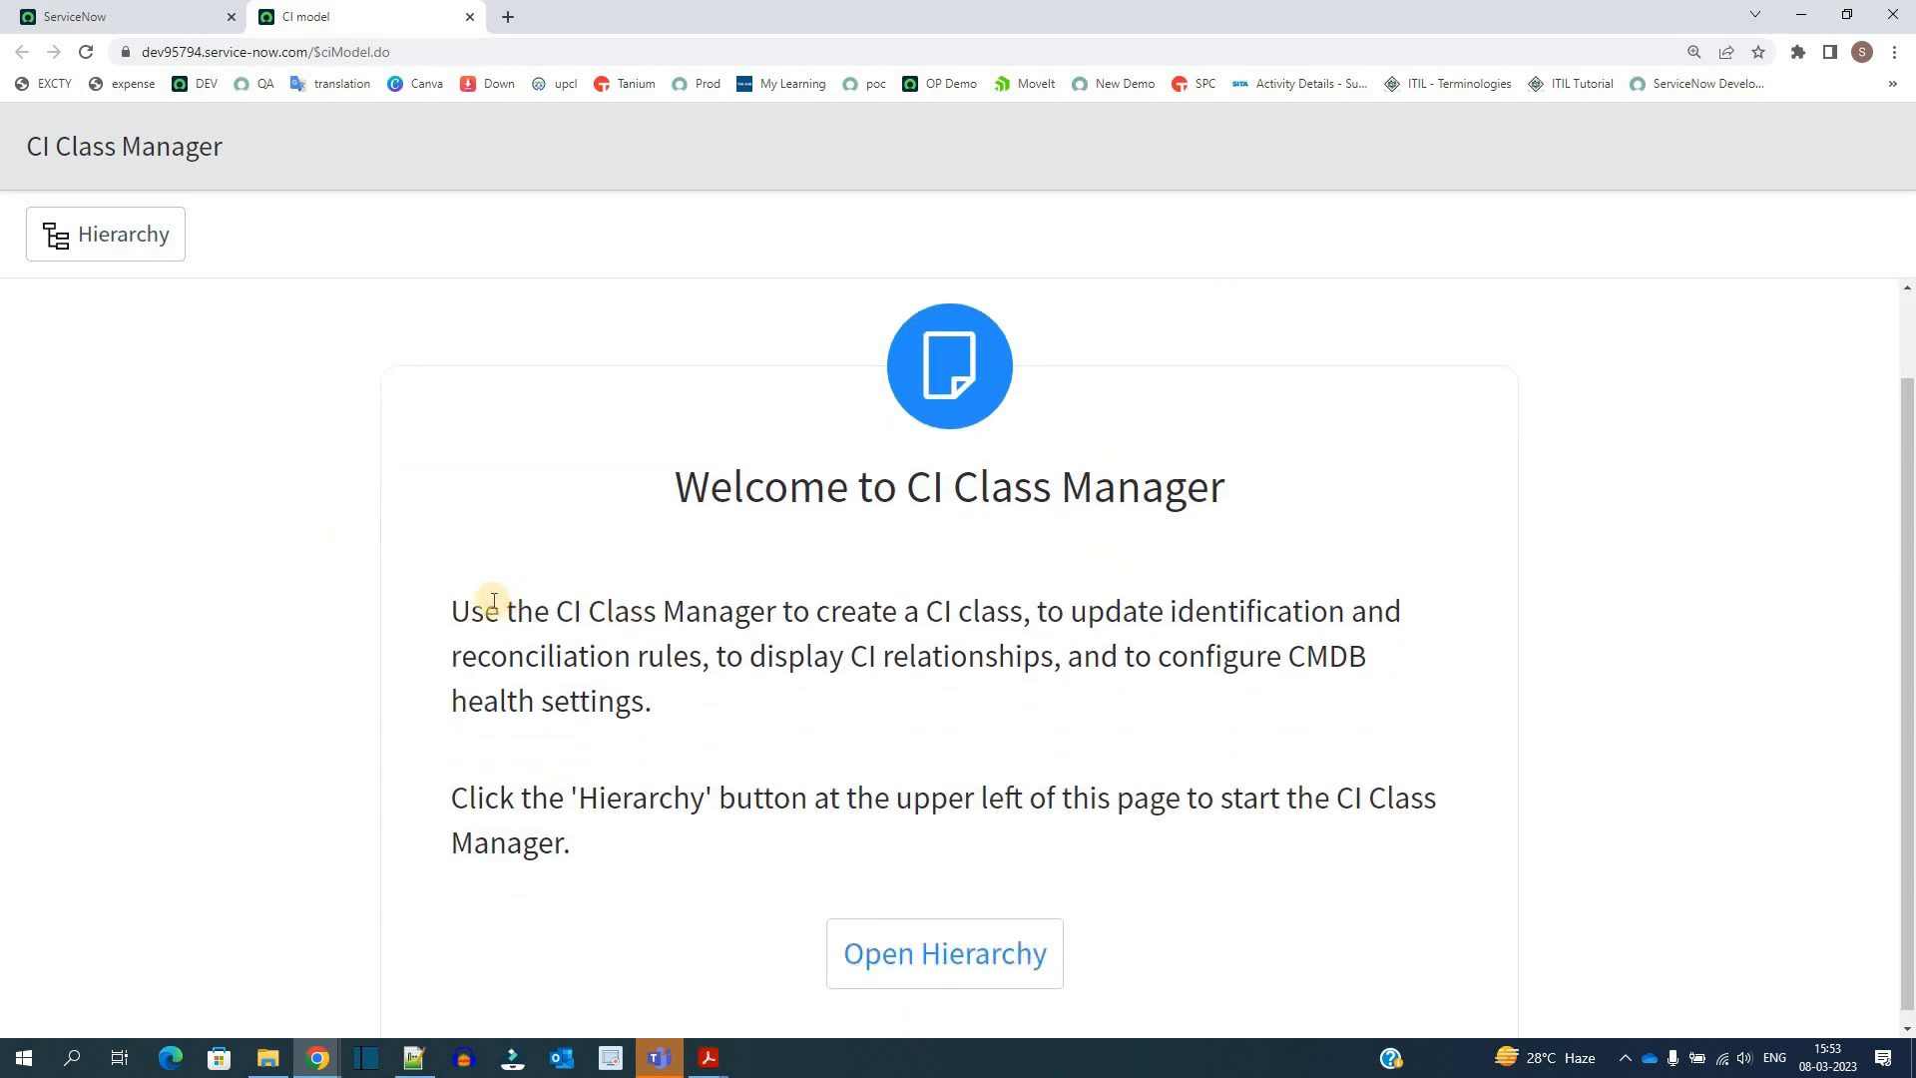
left_click_drag(471, 611, 644, 735)
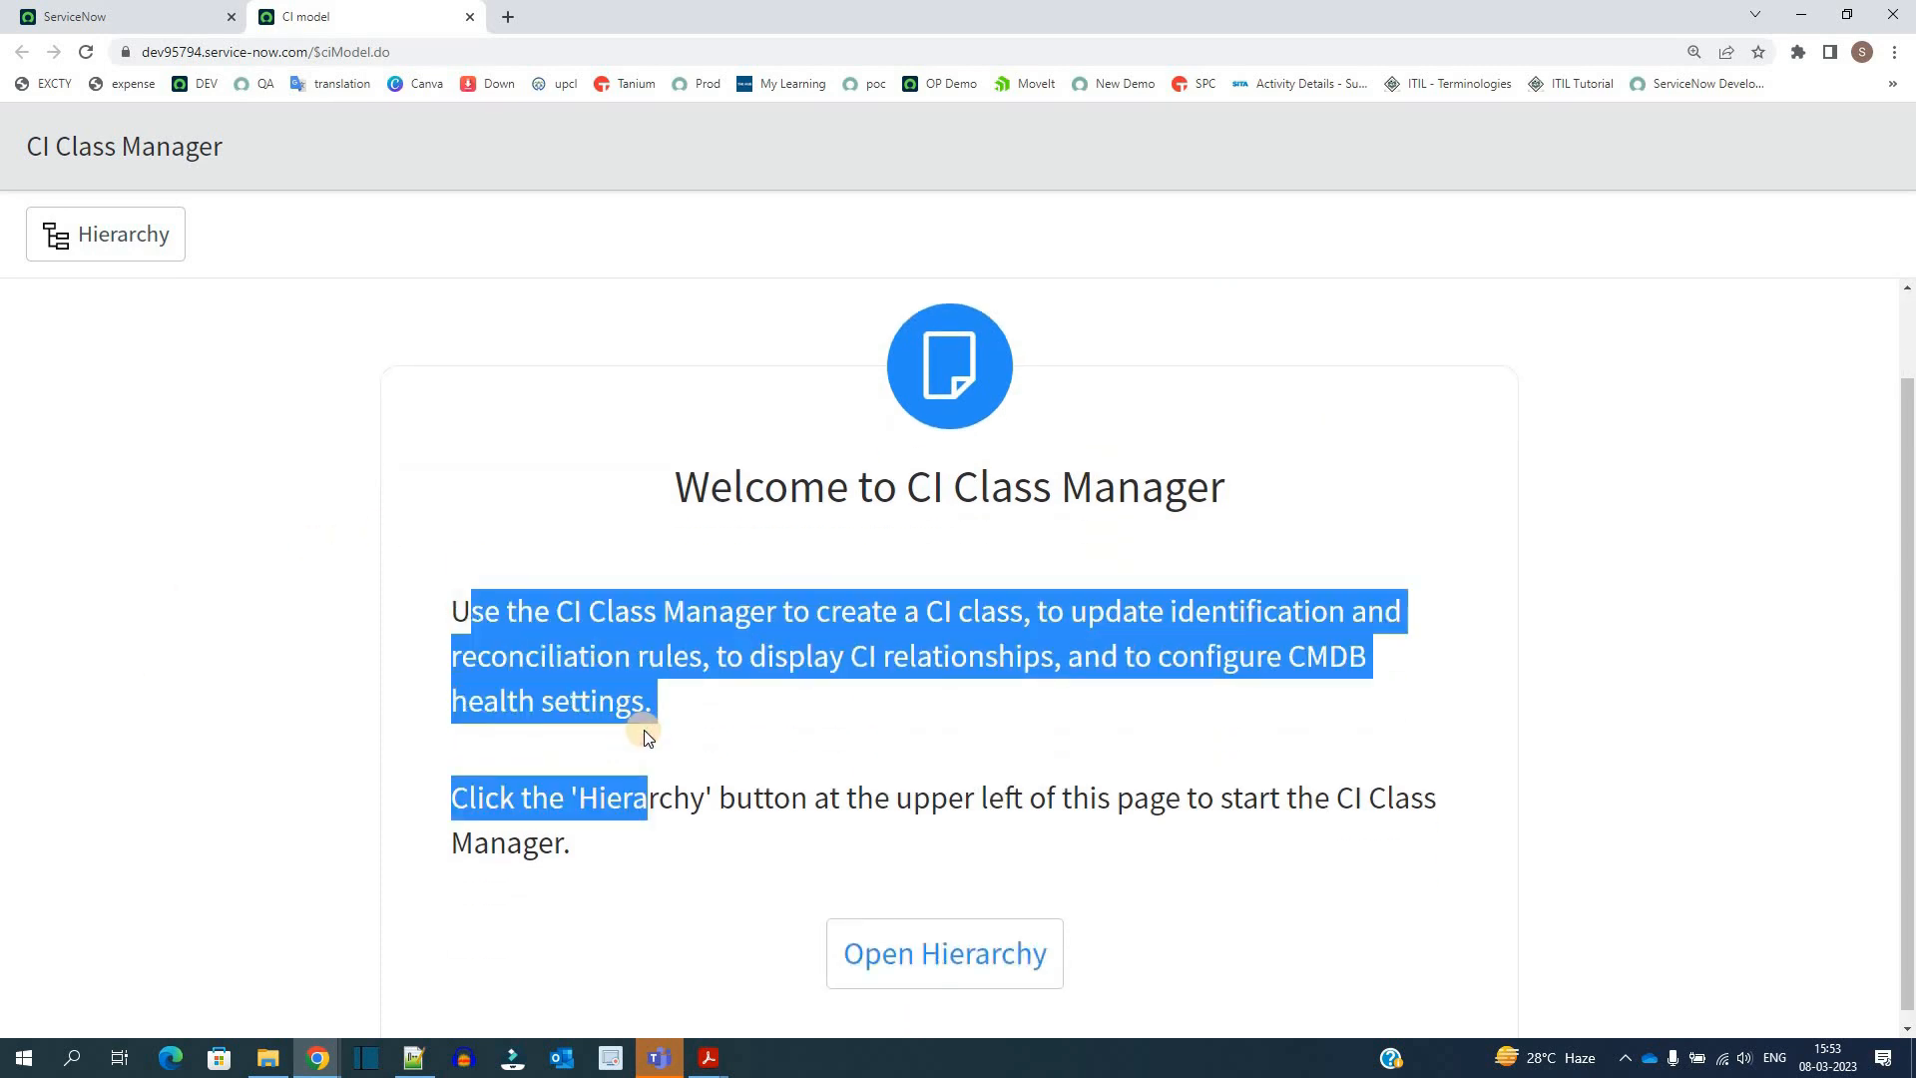
left_click(644, 734)
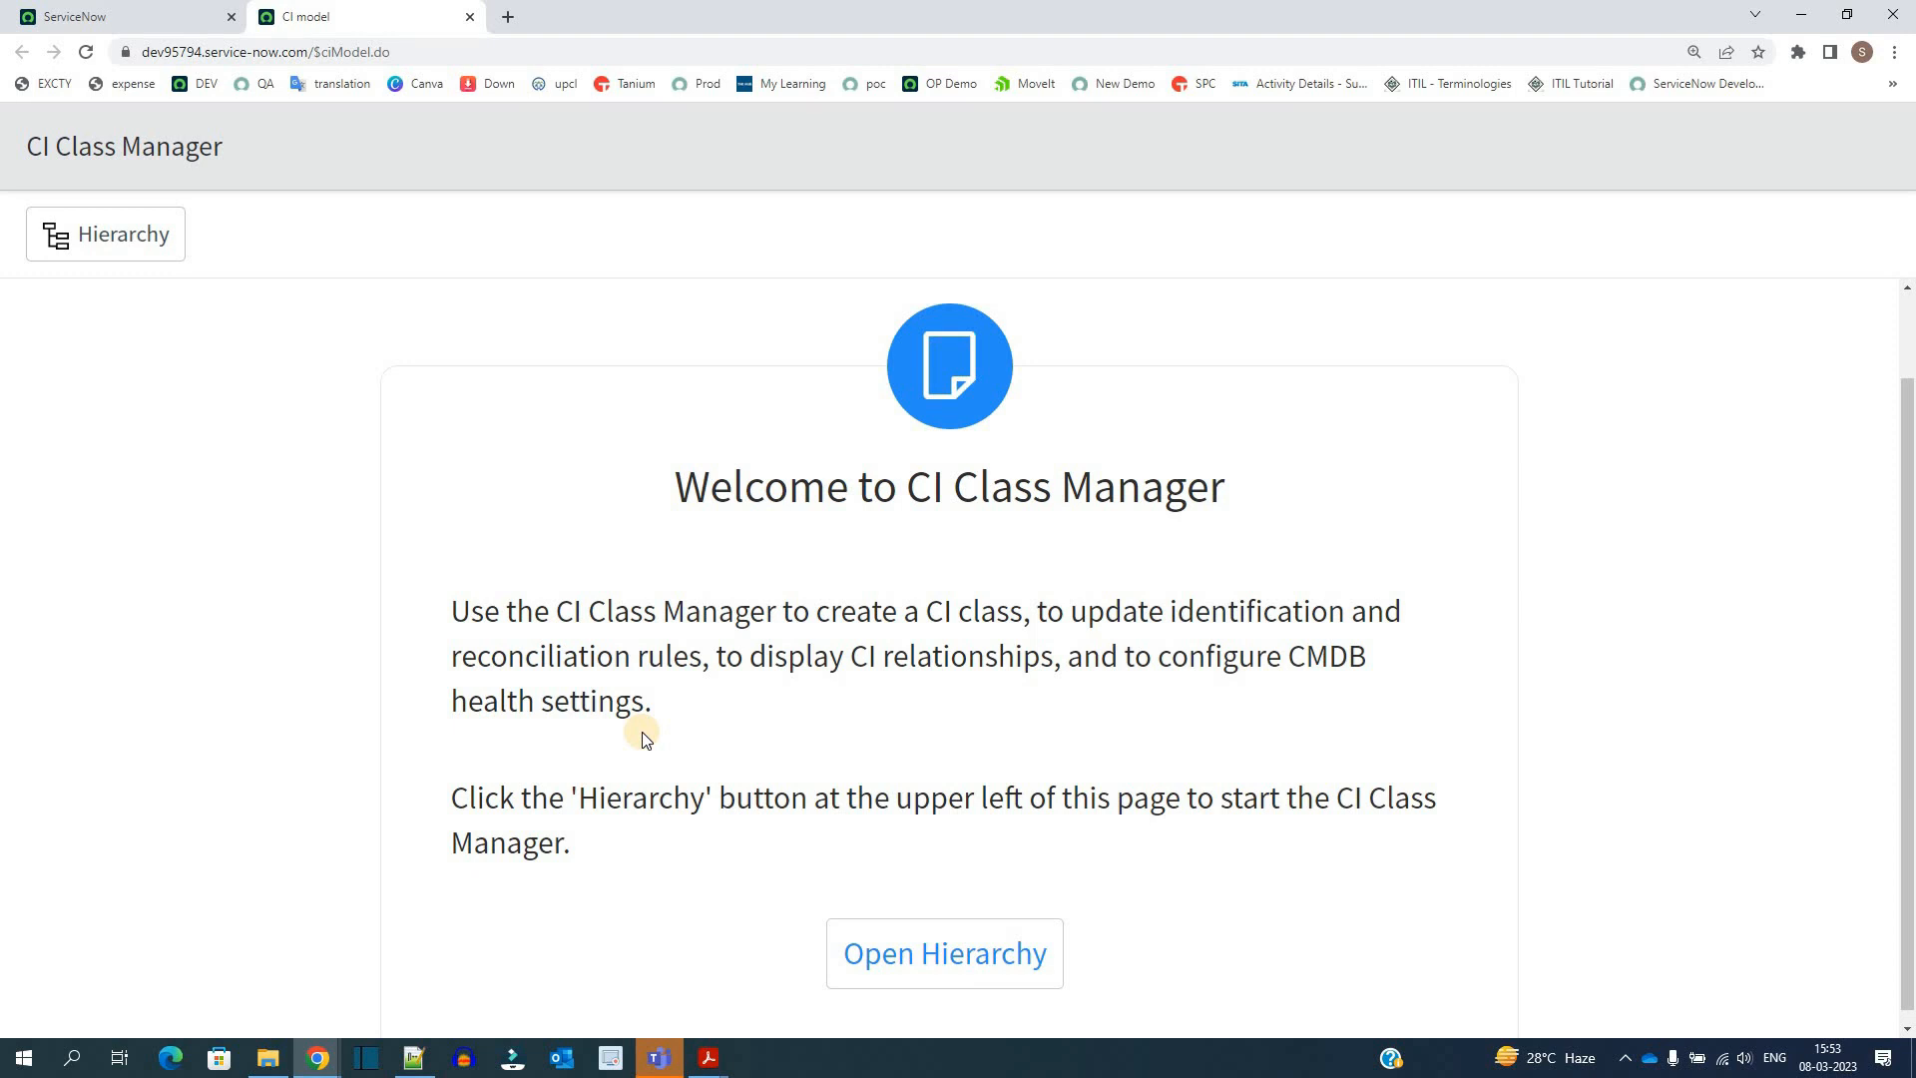
key("Tab")
Step: Open the CI class hierarchy, collapse and re-expand Configuration Item, and browse its child classes
left_click(155, 236)
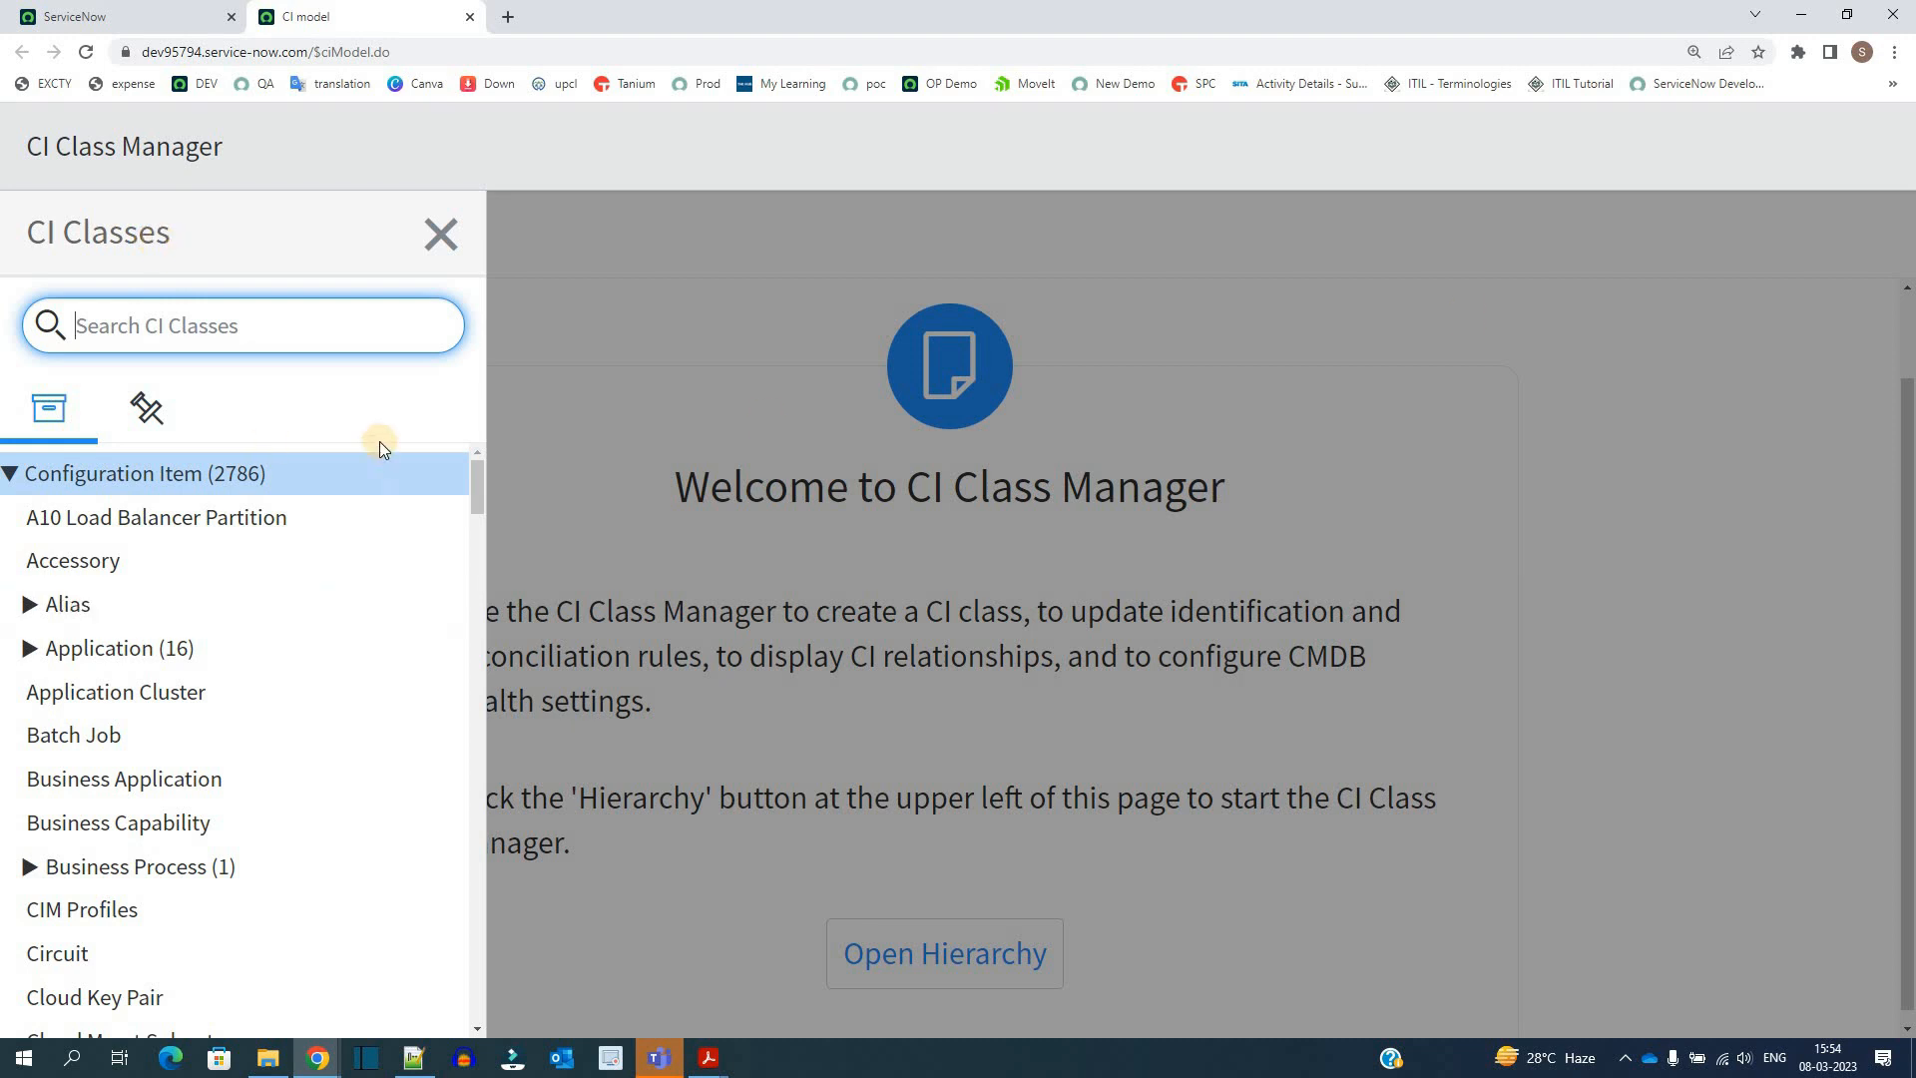
left_click(130, 477)
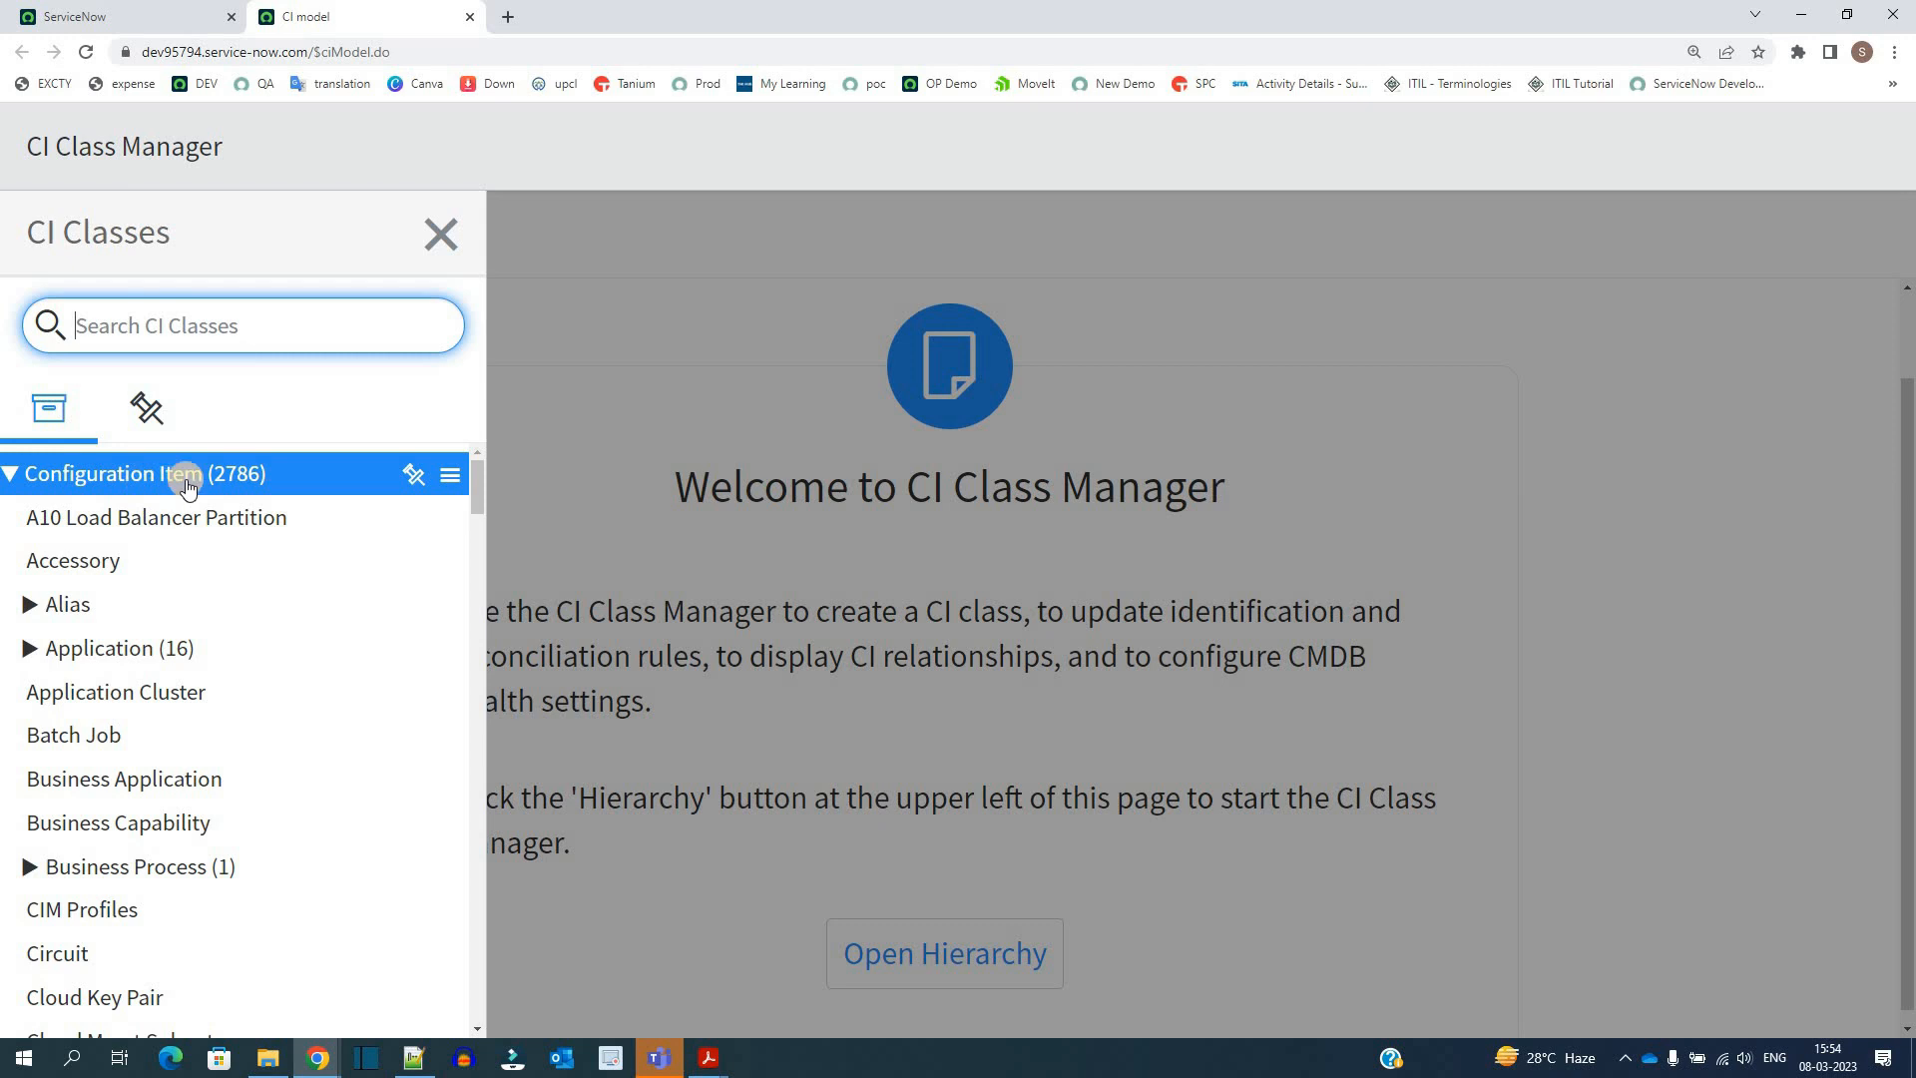
left_click(9, 476)
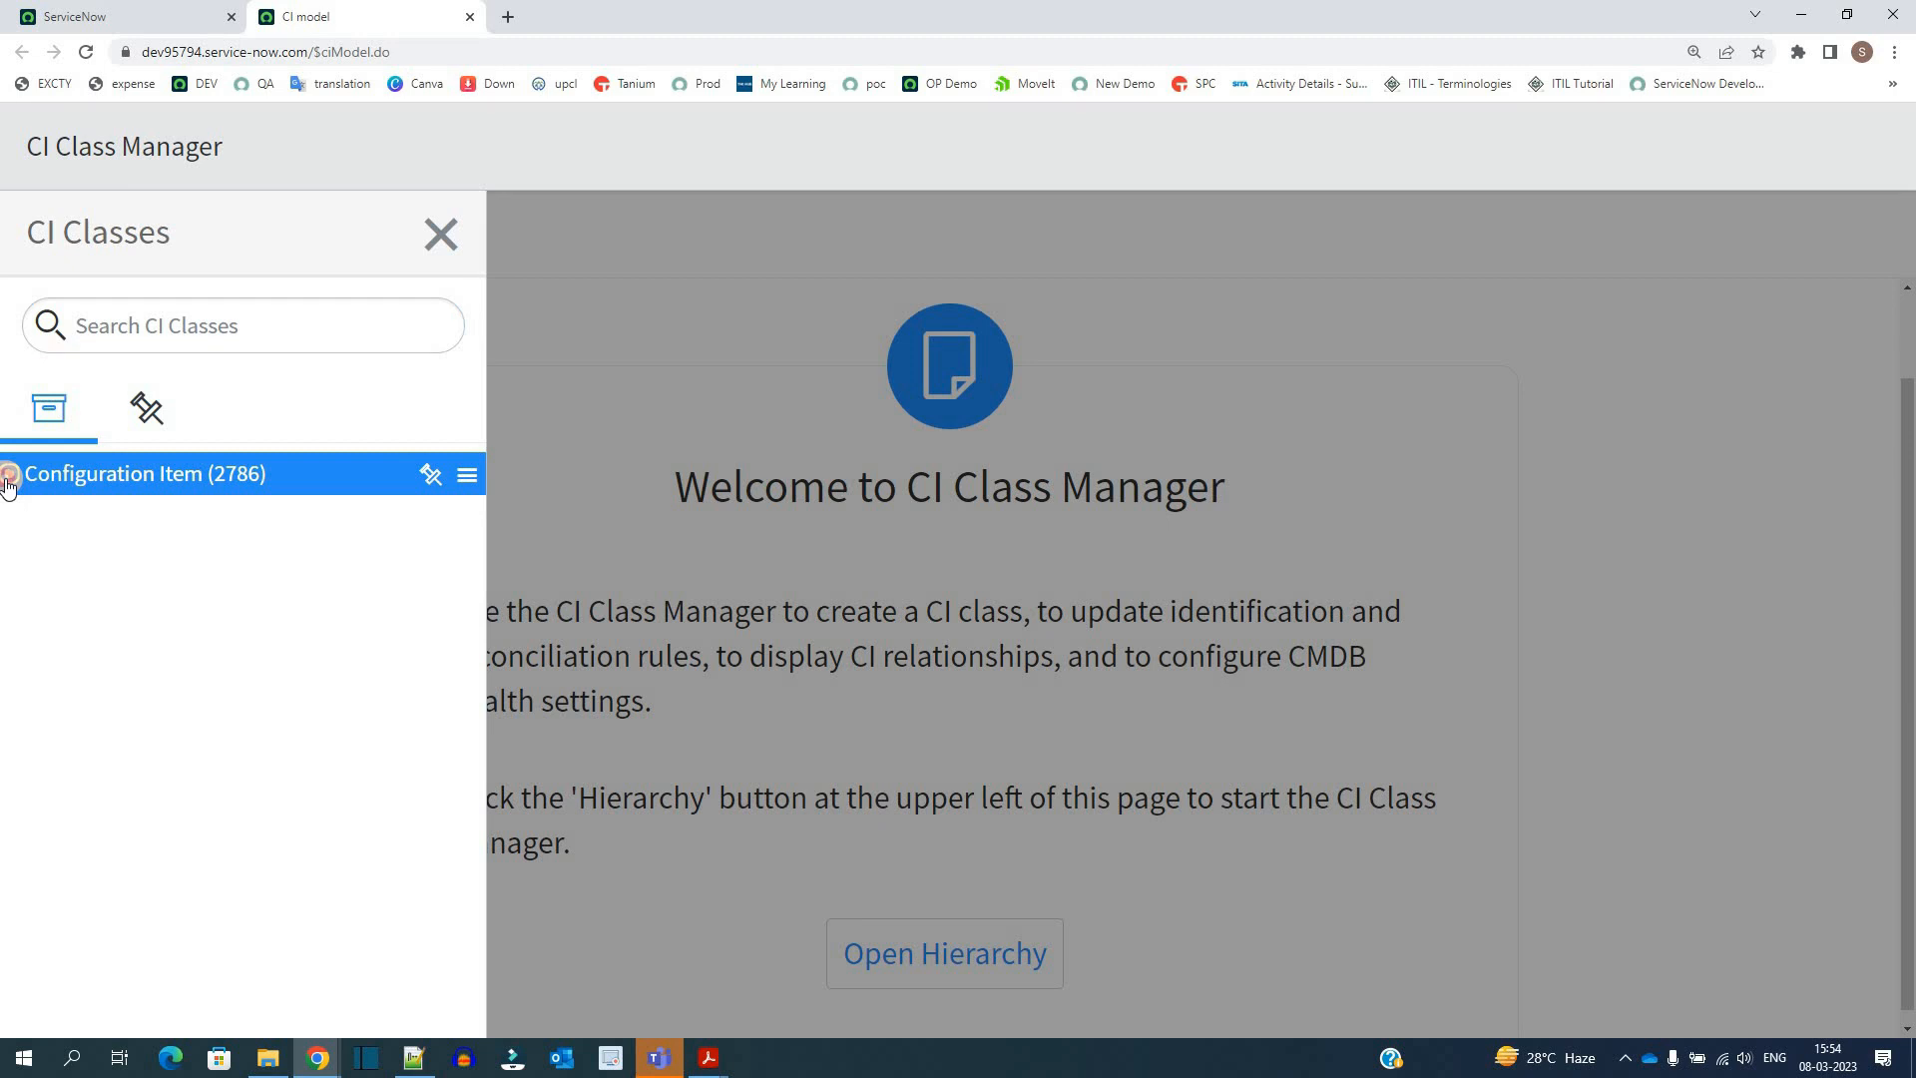
left_click(9, 475)
left_click(81, 653)
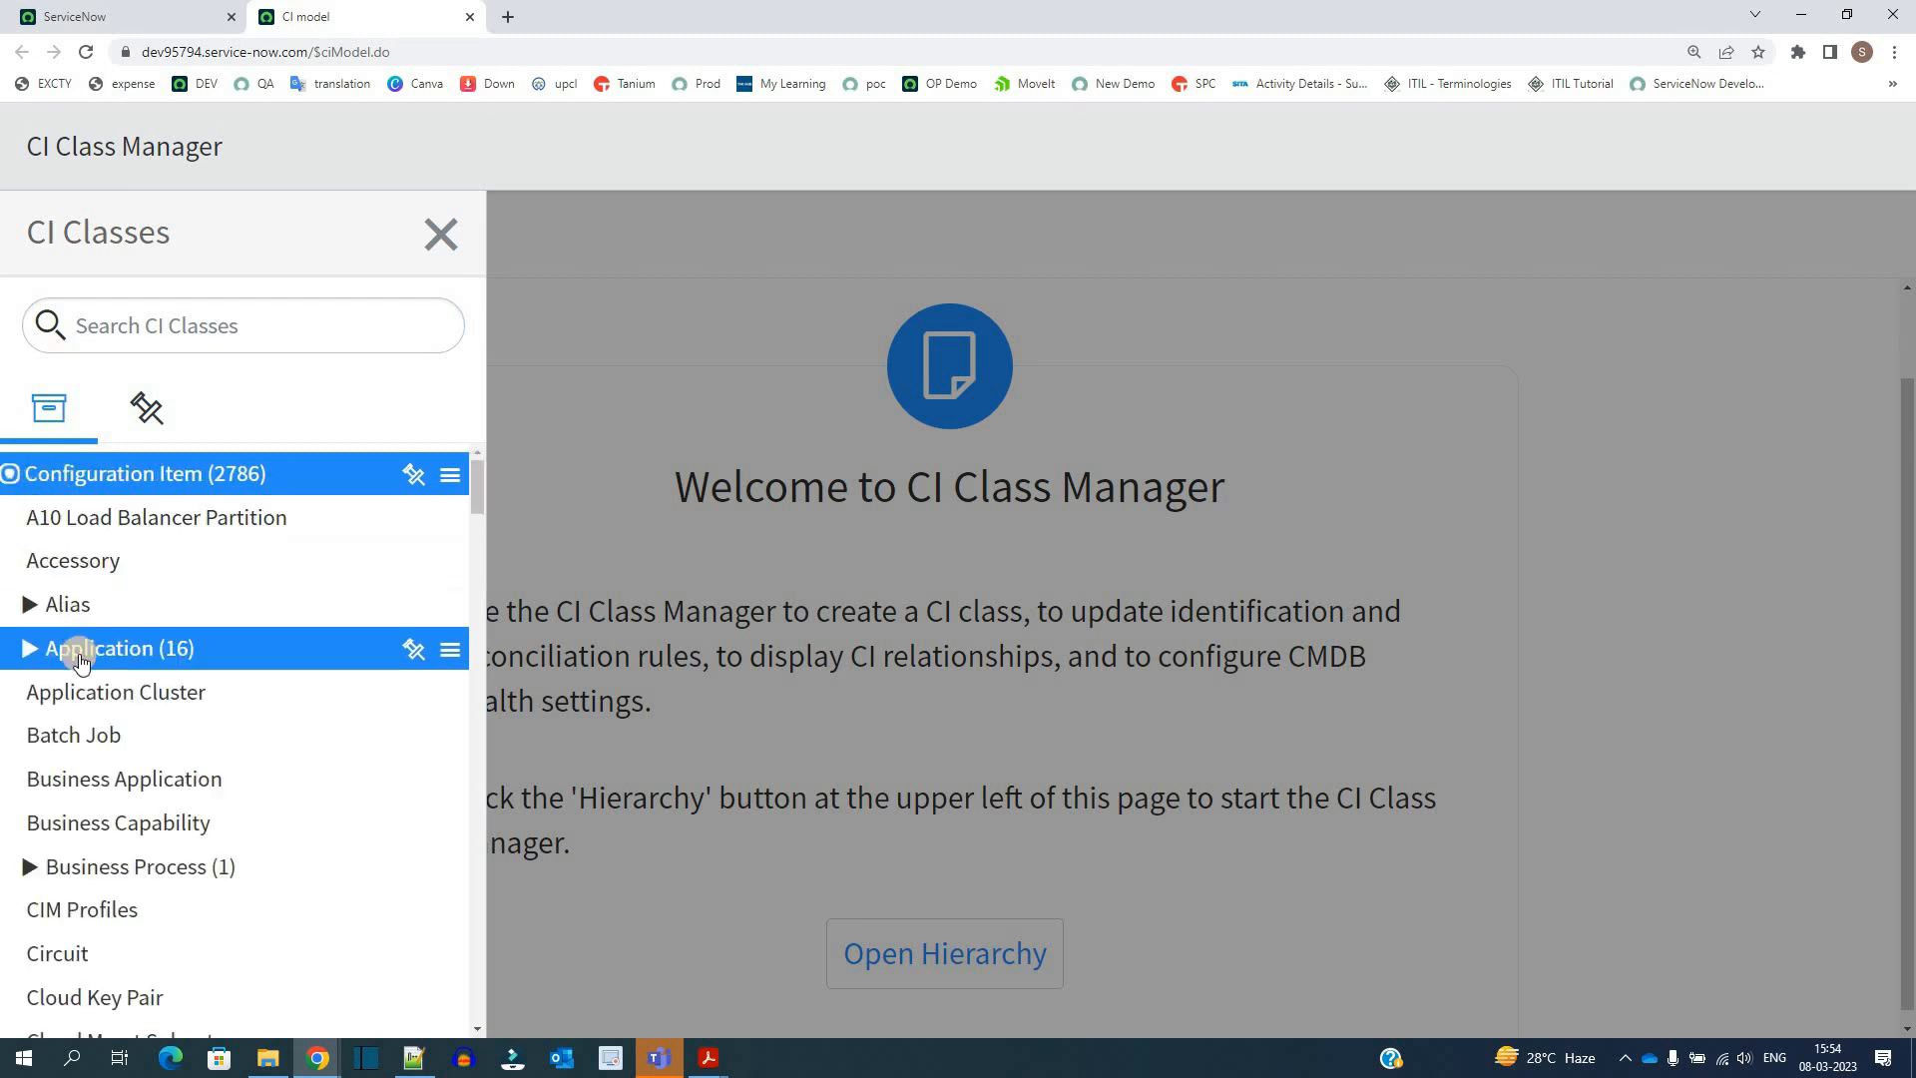
scroll(80, 658, "down", 7)
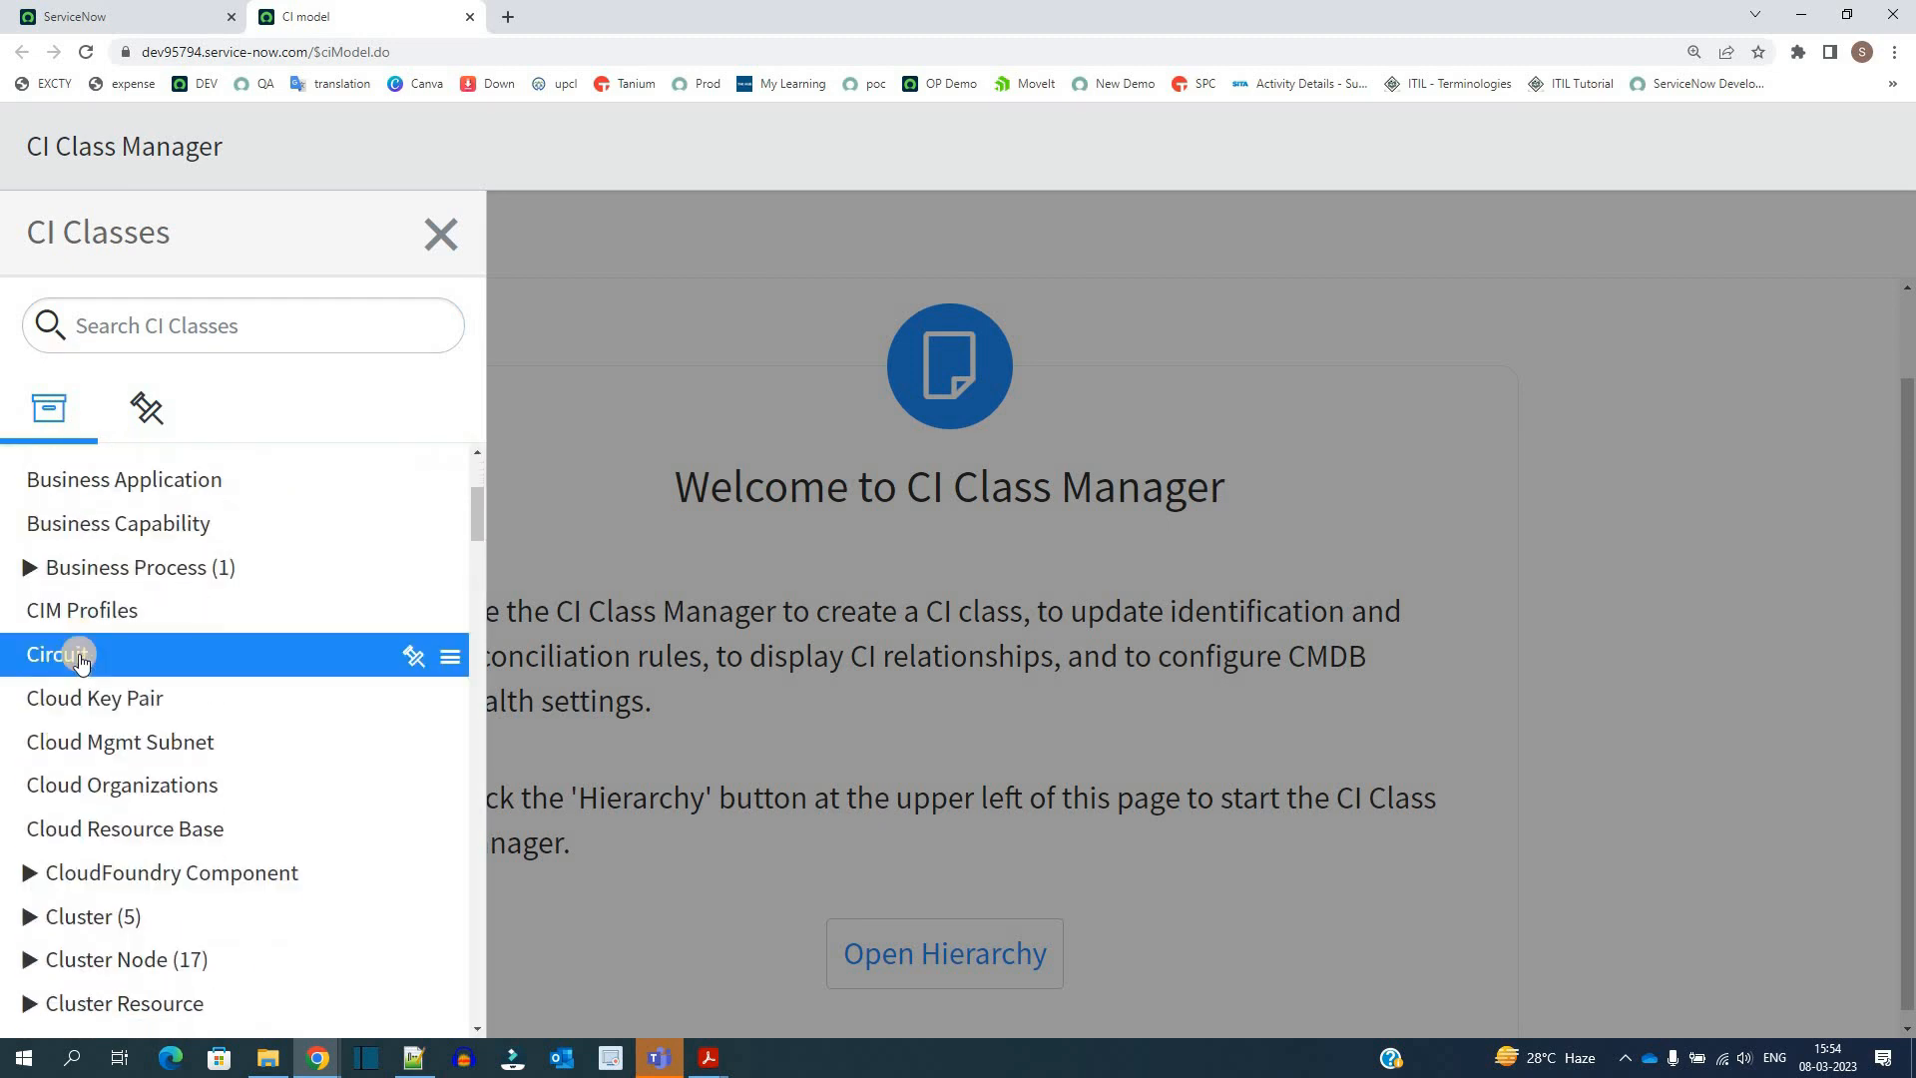
scroll(81, 661, "down", 10)
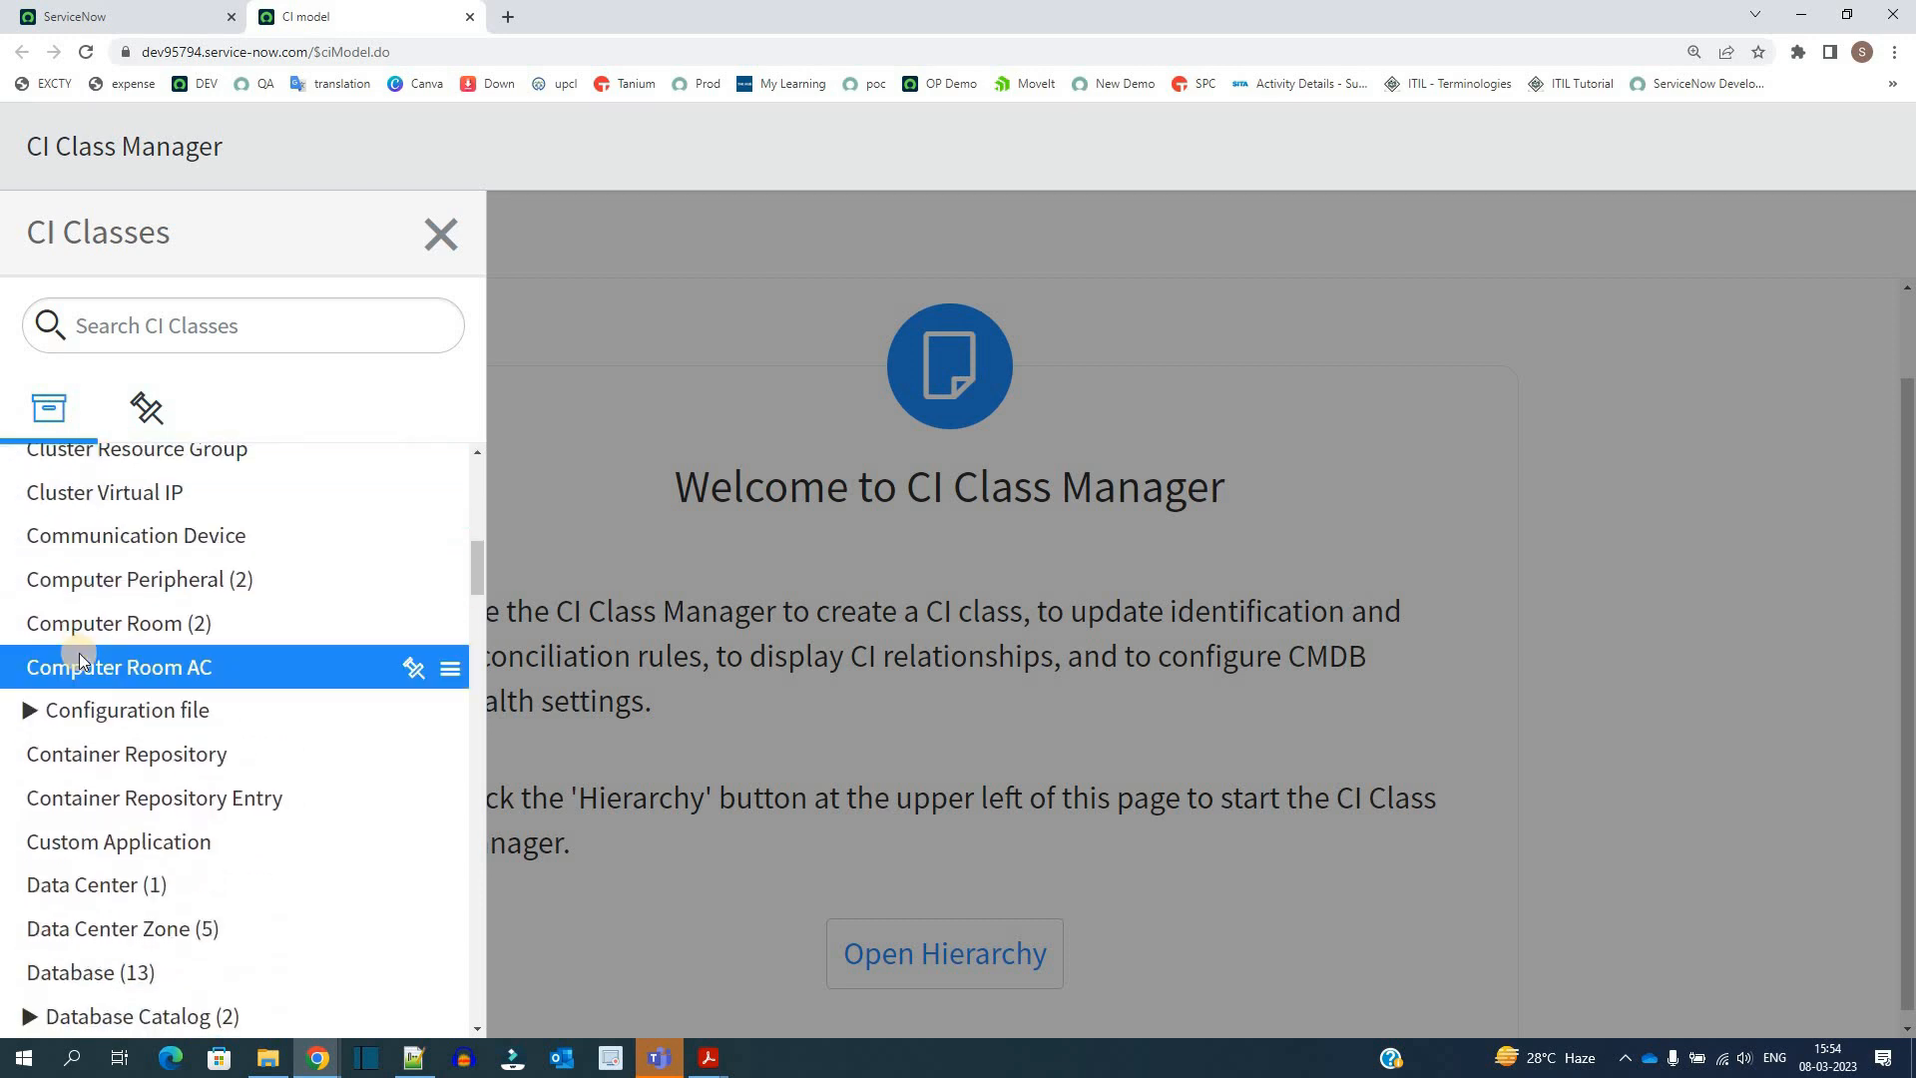
scroll(80, 653, "down", 20)
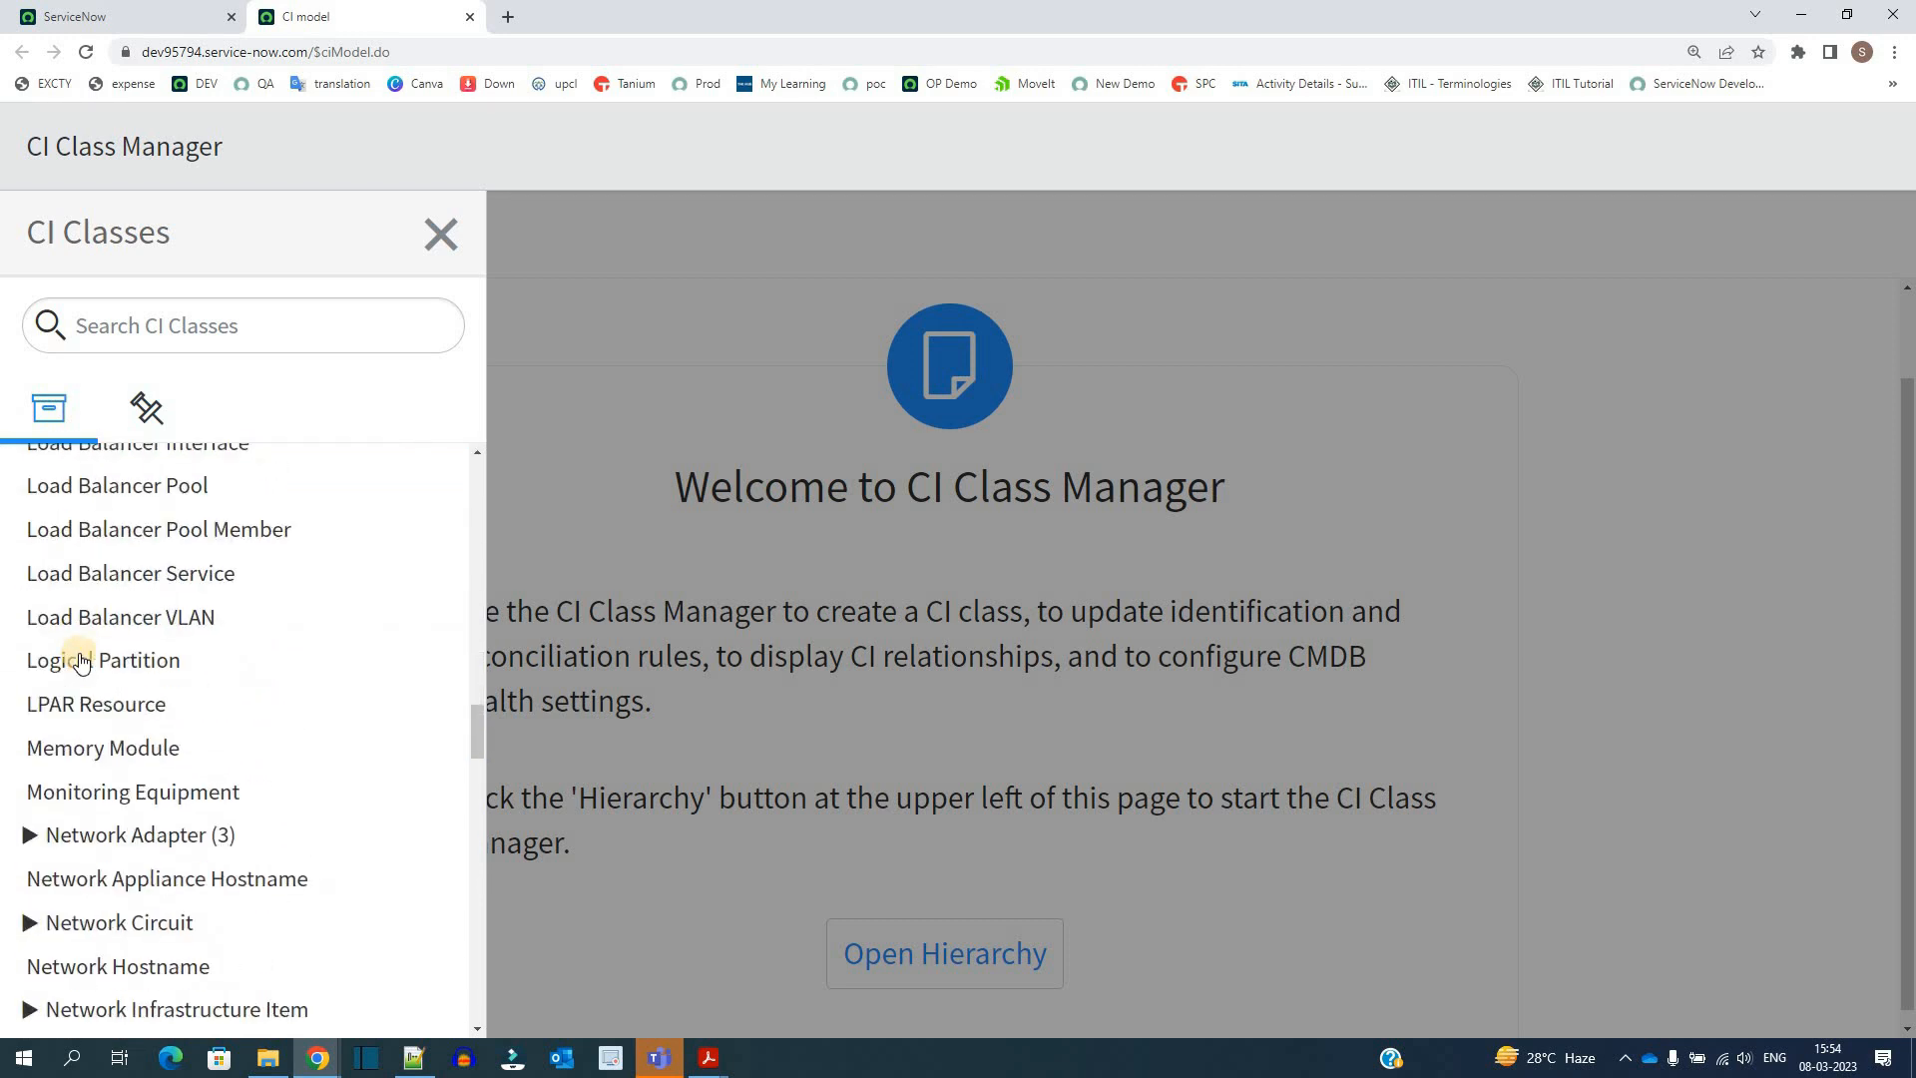
scroll(80, 651, "down", 5)
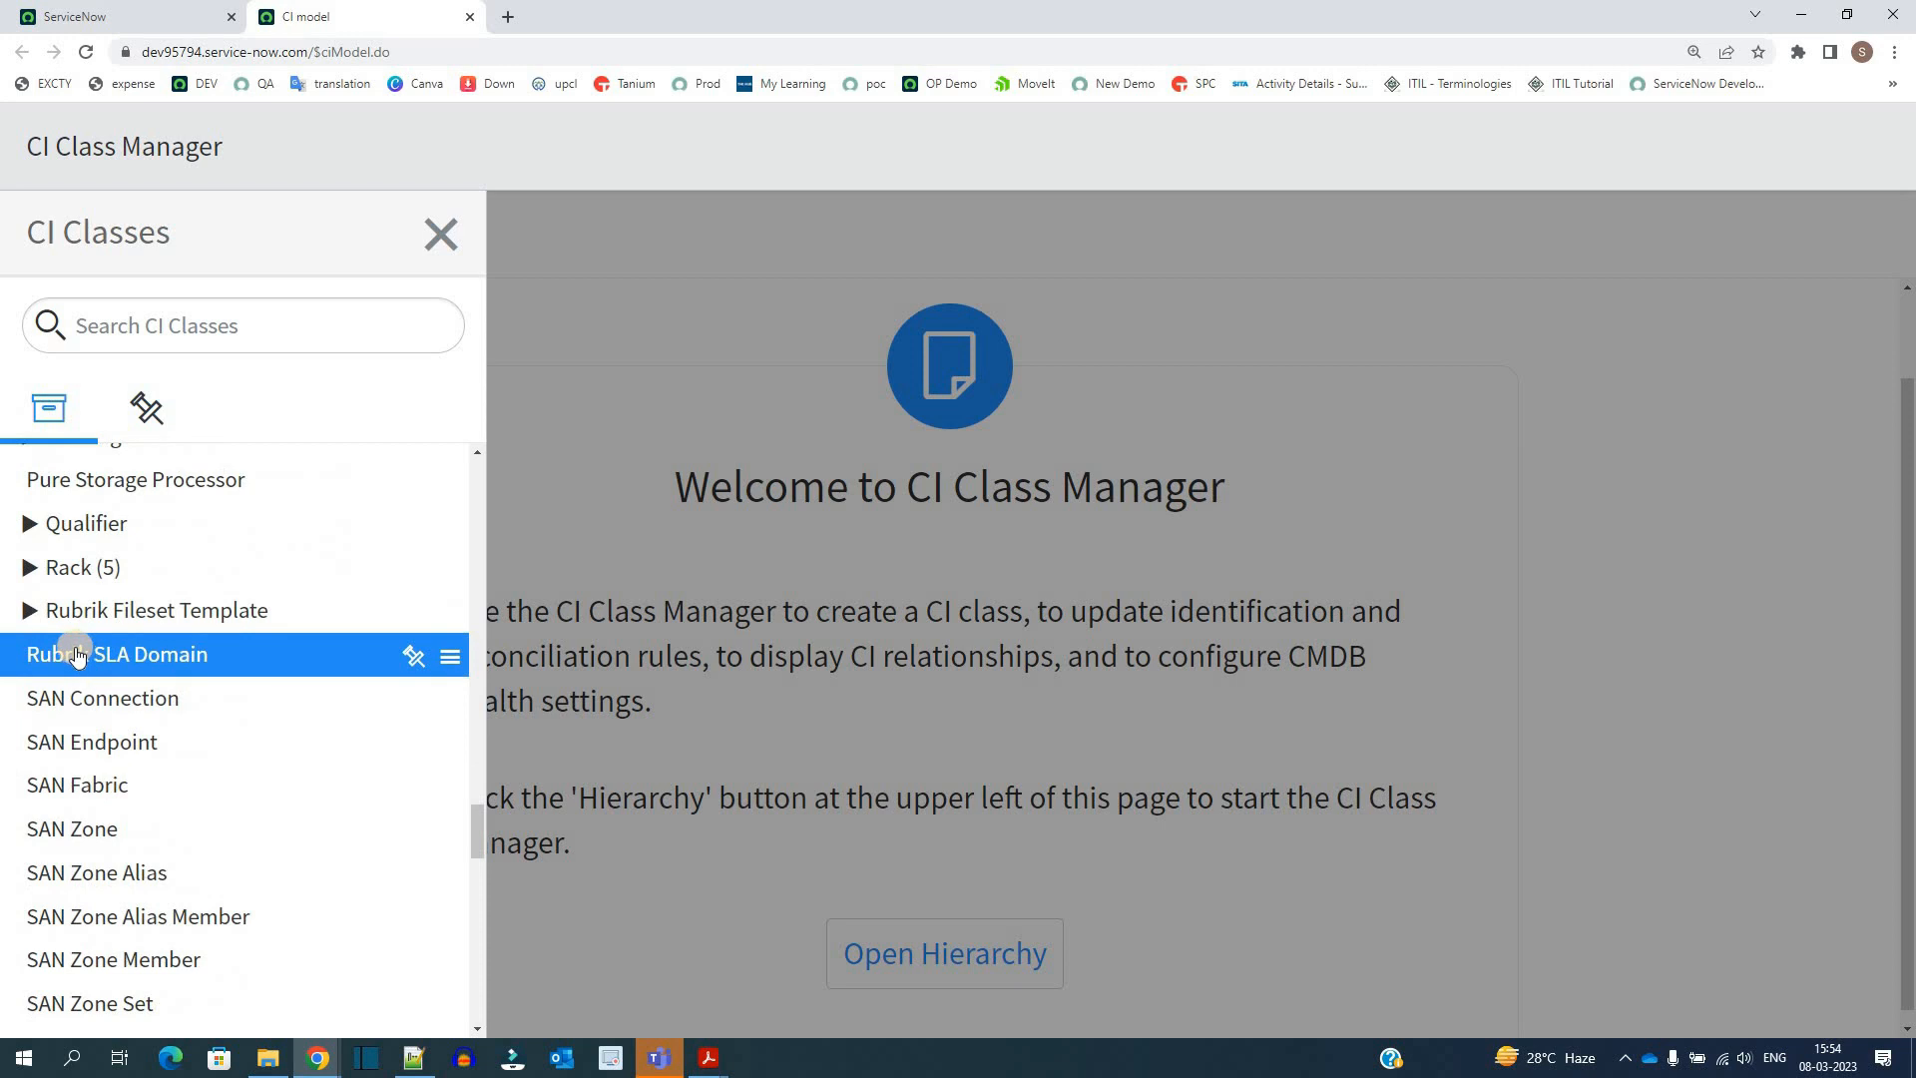
scroll(77, 654, "up", 20)
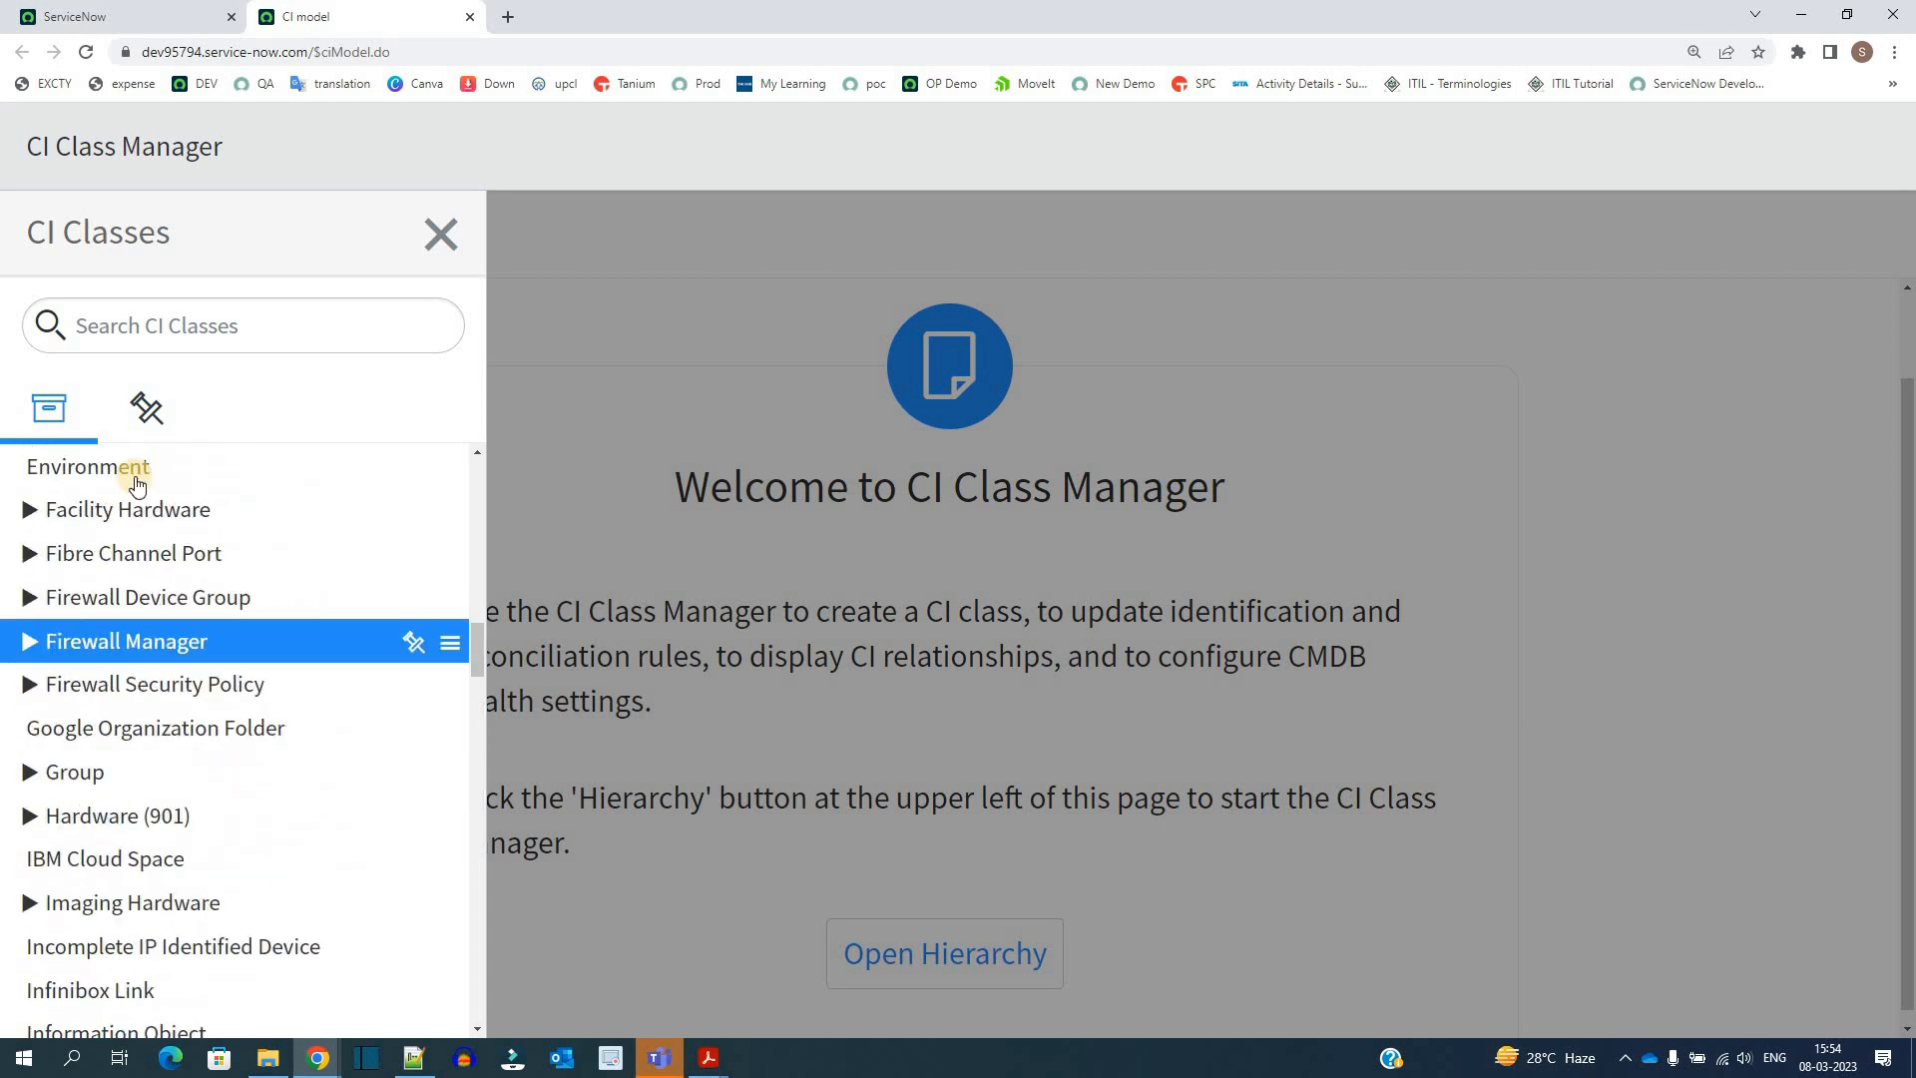
Step: Search the CI classes for "windows" and open the Windows Server class under Server
left_click(220, 322)
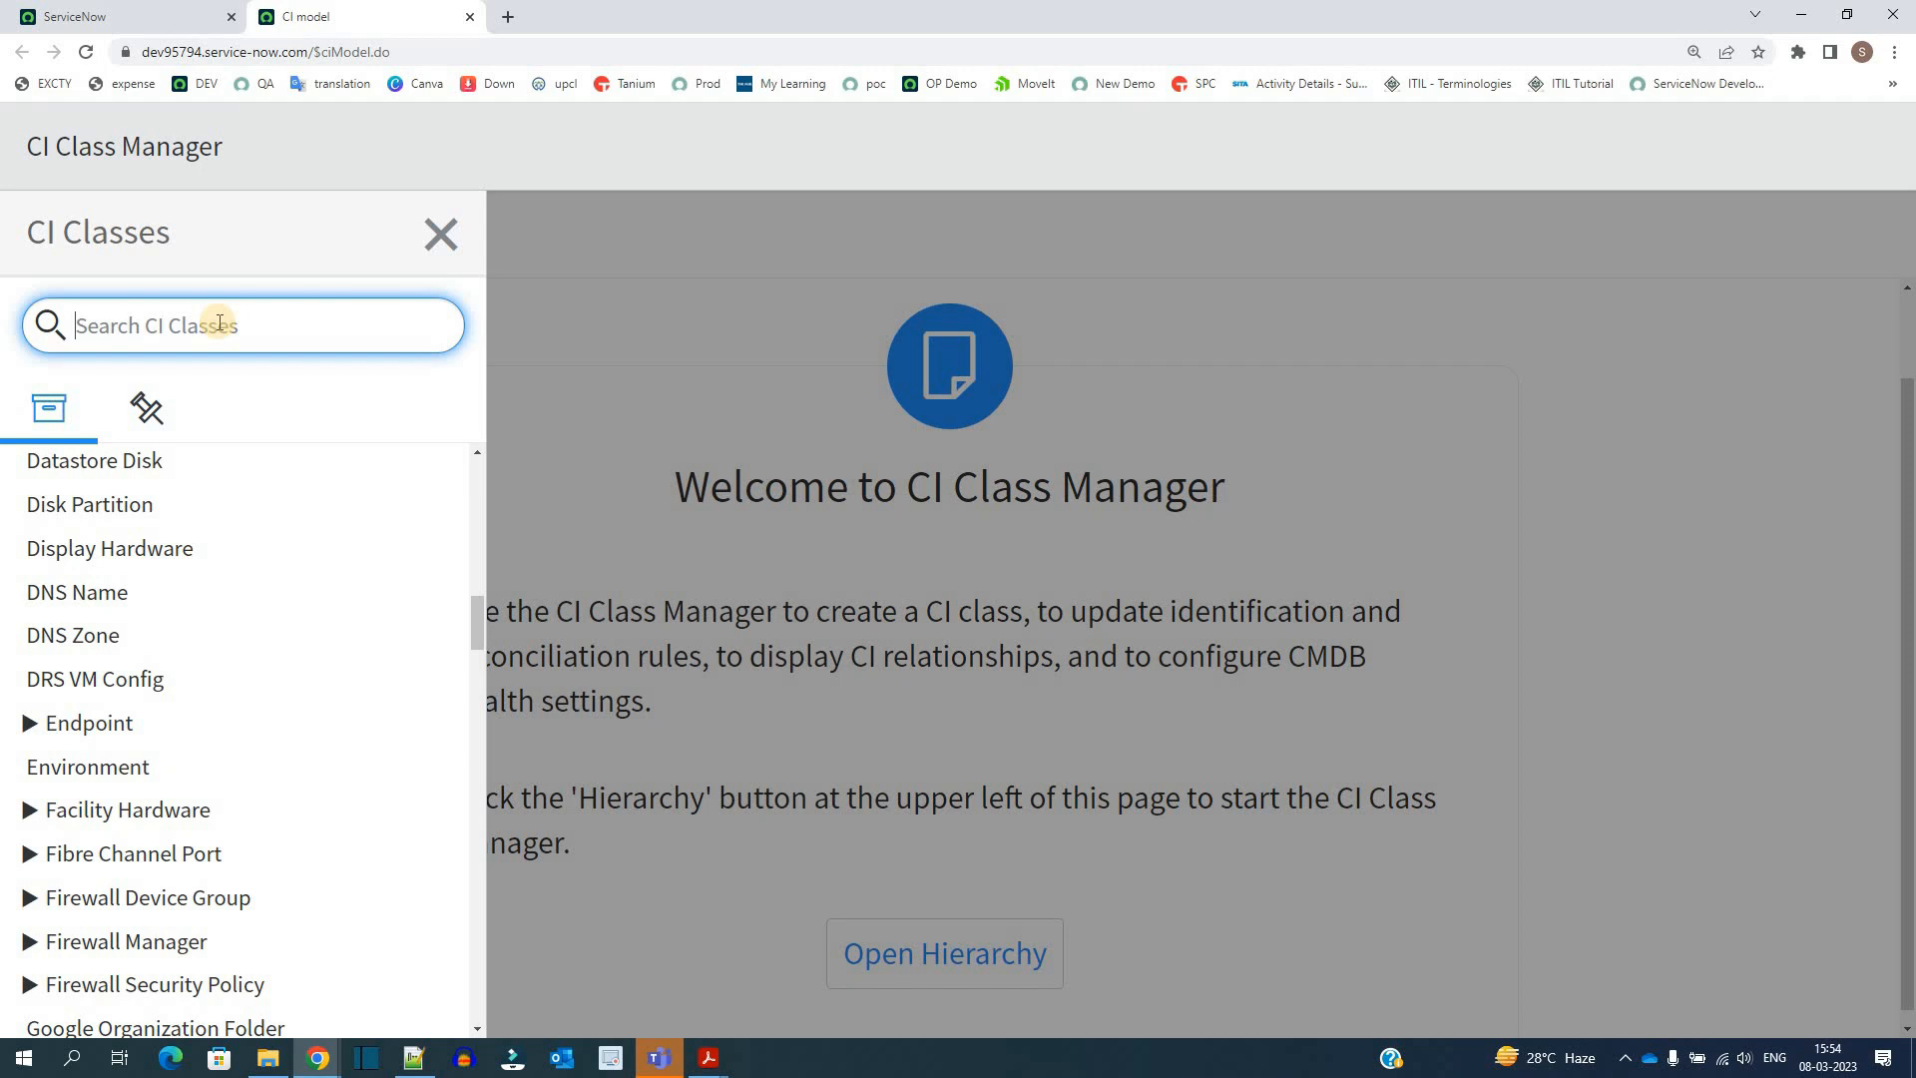
type("windows")
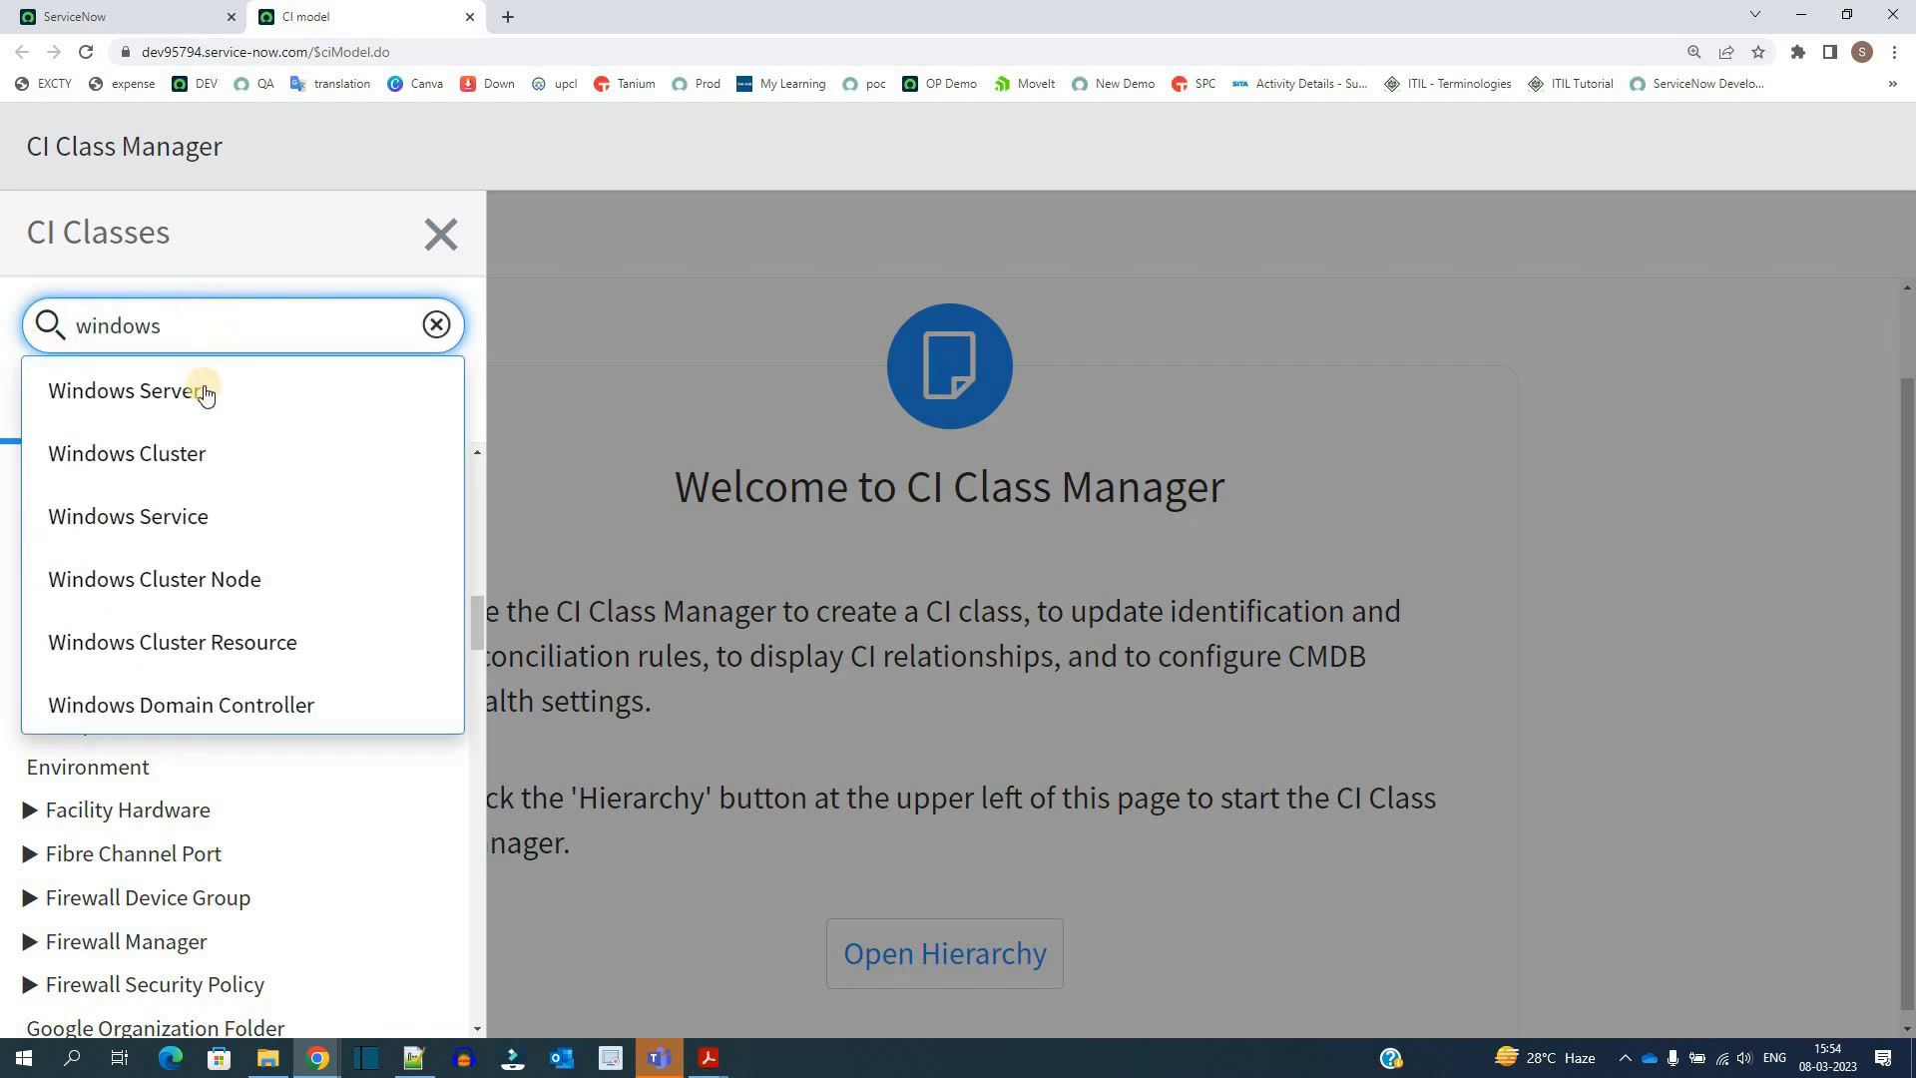
left_click(204, 392)
left_click(261, 473)
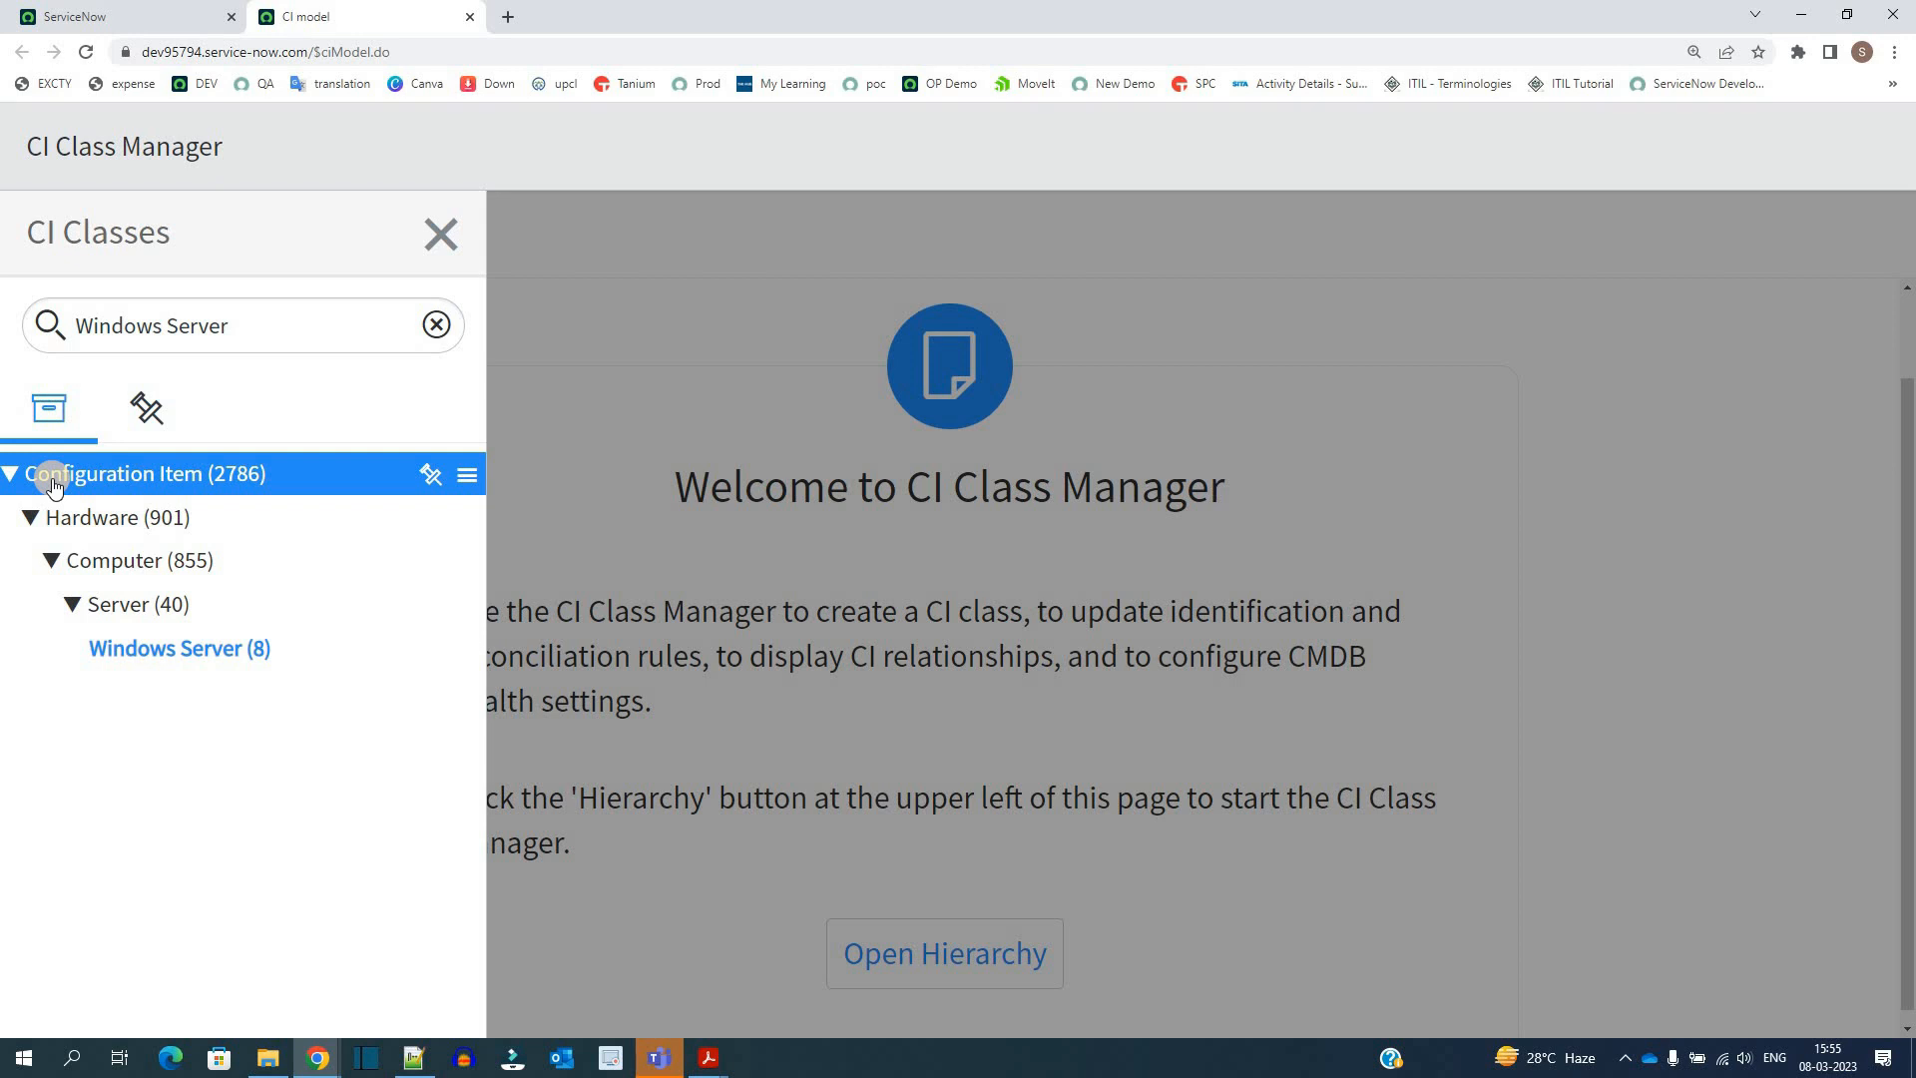
left_click(125, 652)
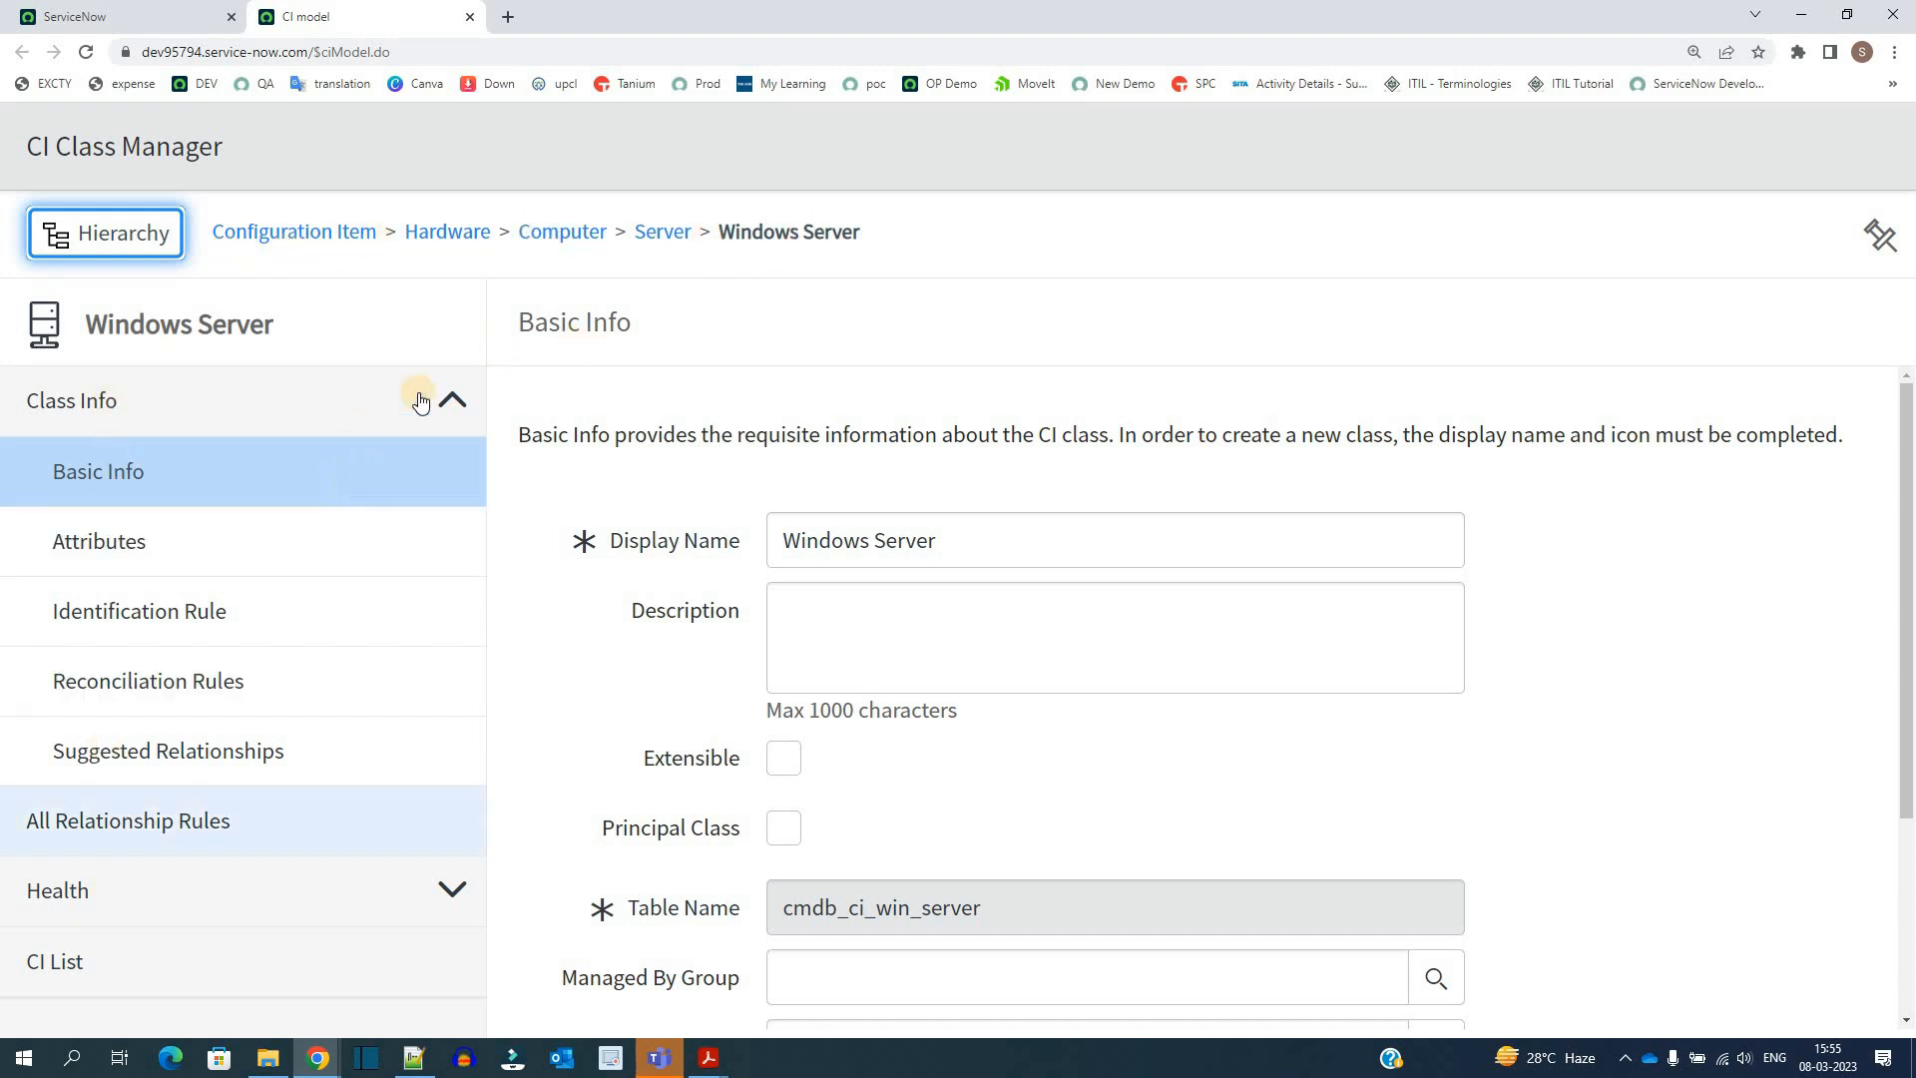
Step: Review the Class Info sections of Windows Server, then its Display Name, Description and Extensible settings in Basic Info
left_click(452, 400)
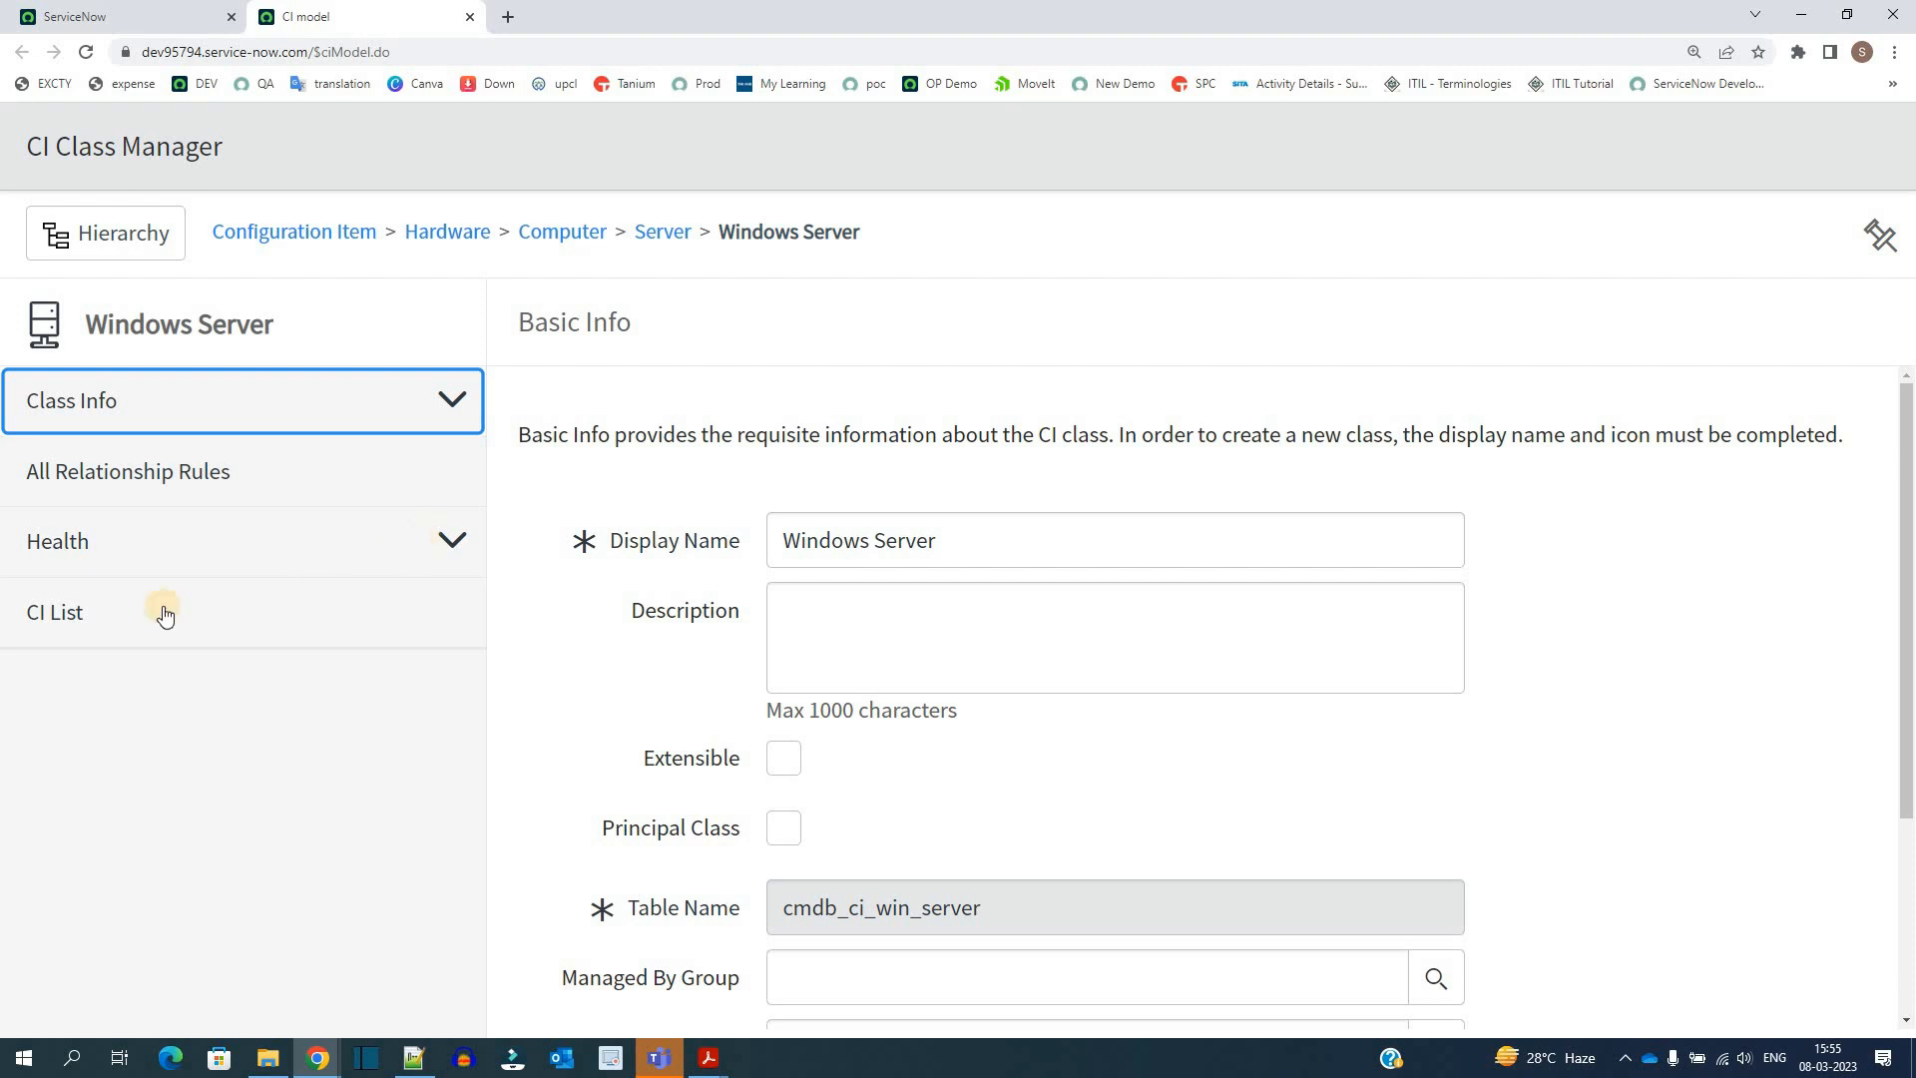
left_click(451, 396)
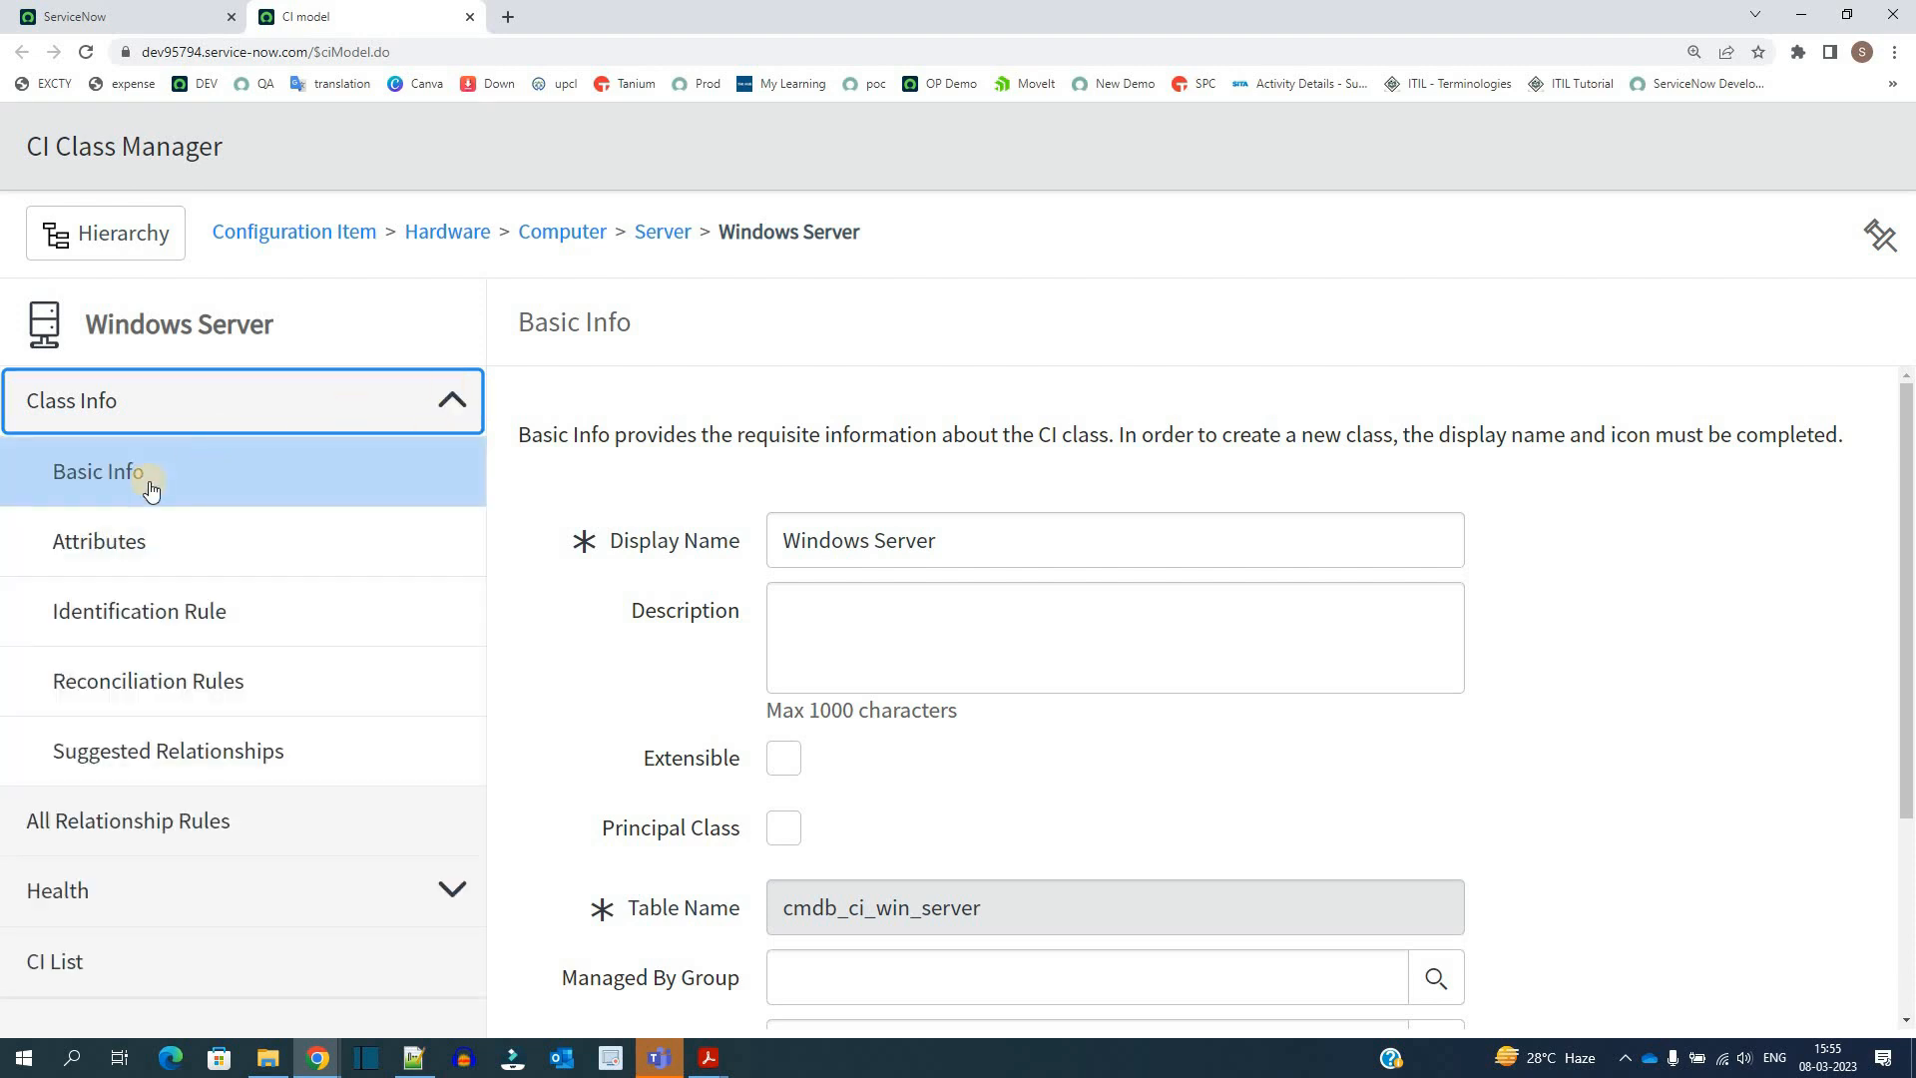
left_click(150, 487)
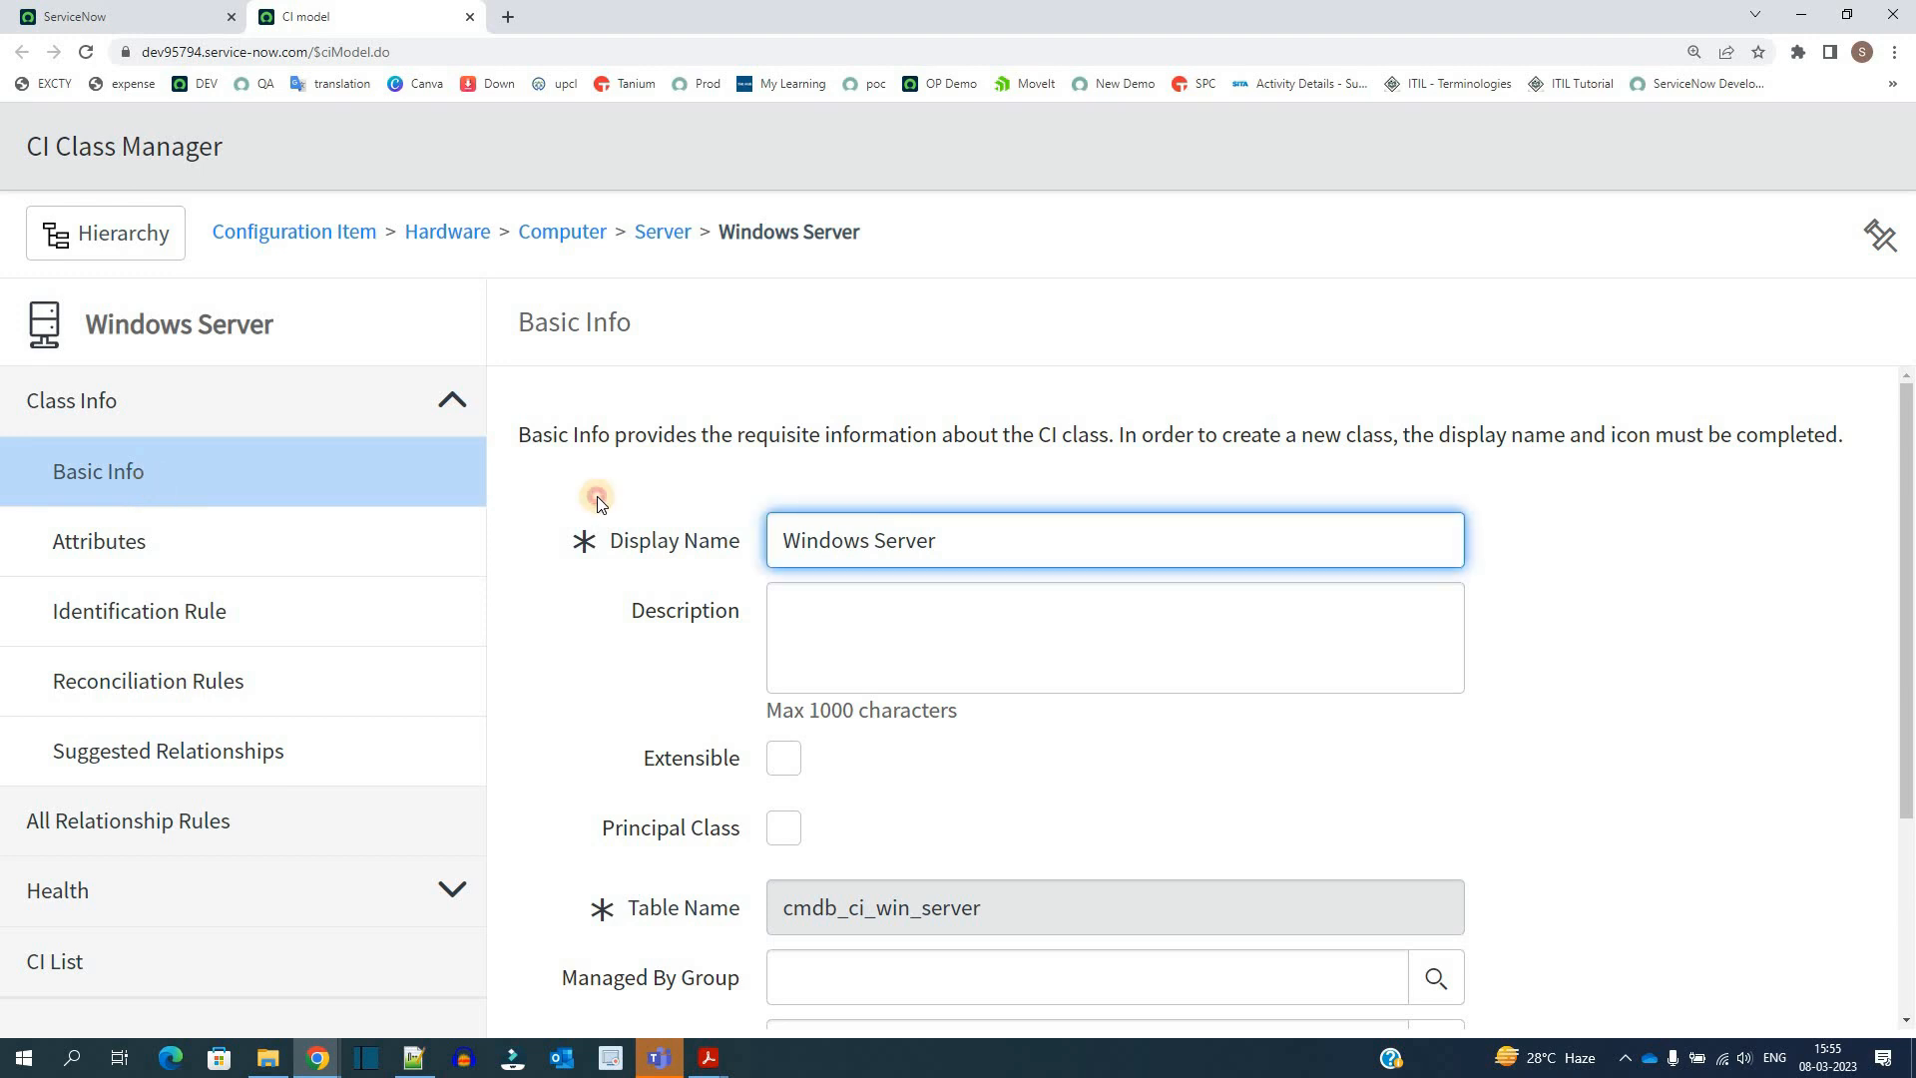
left_click(848, 544)
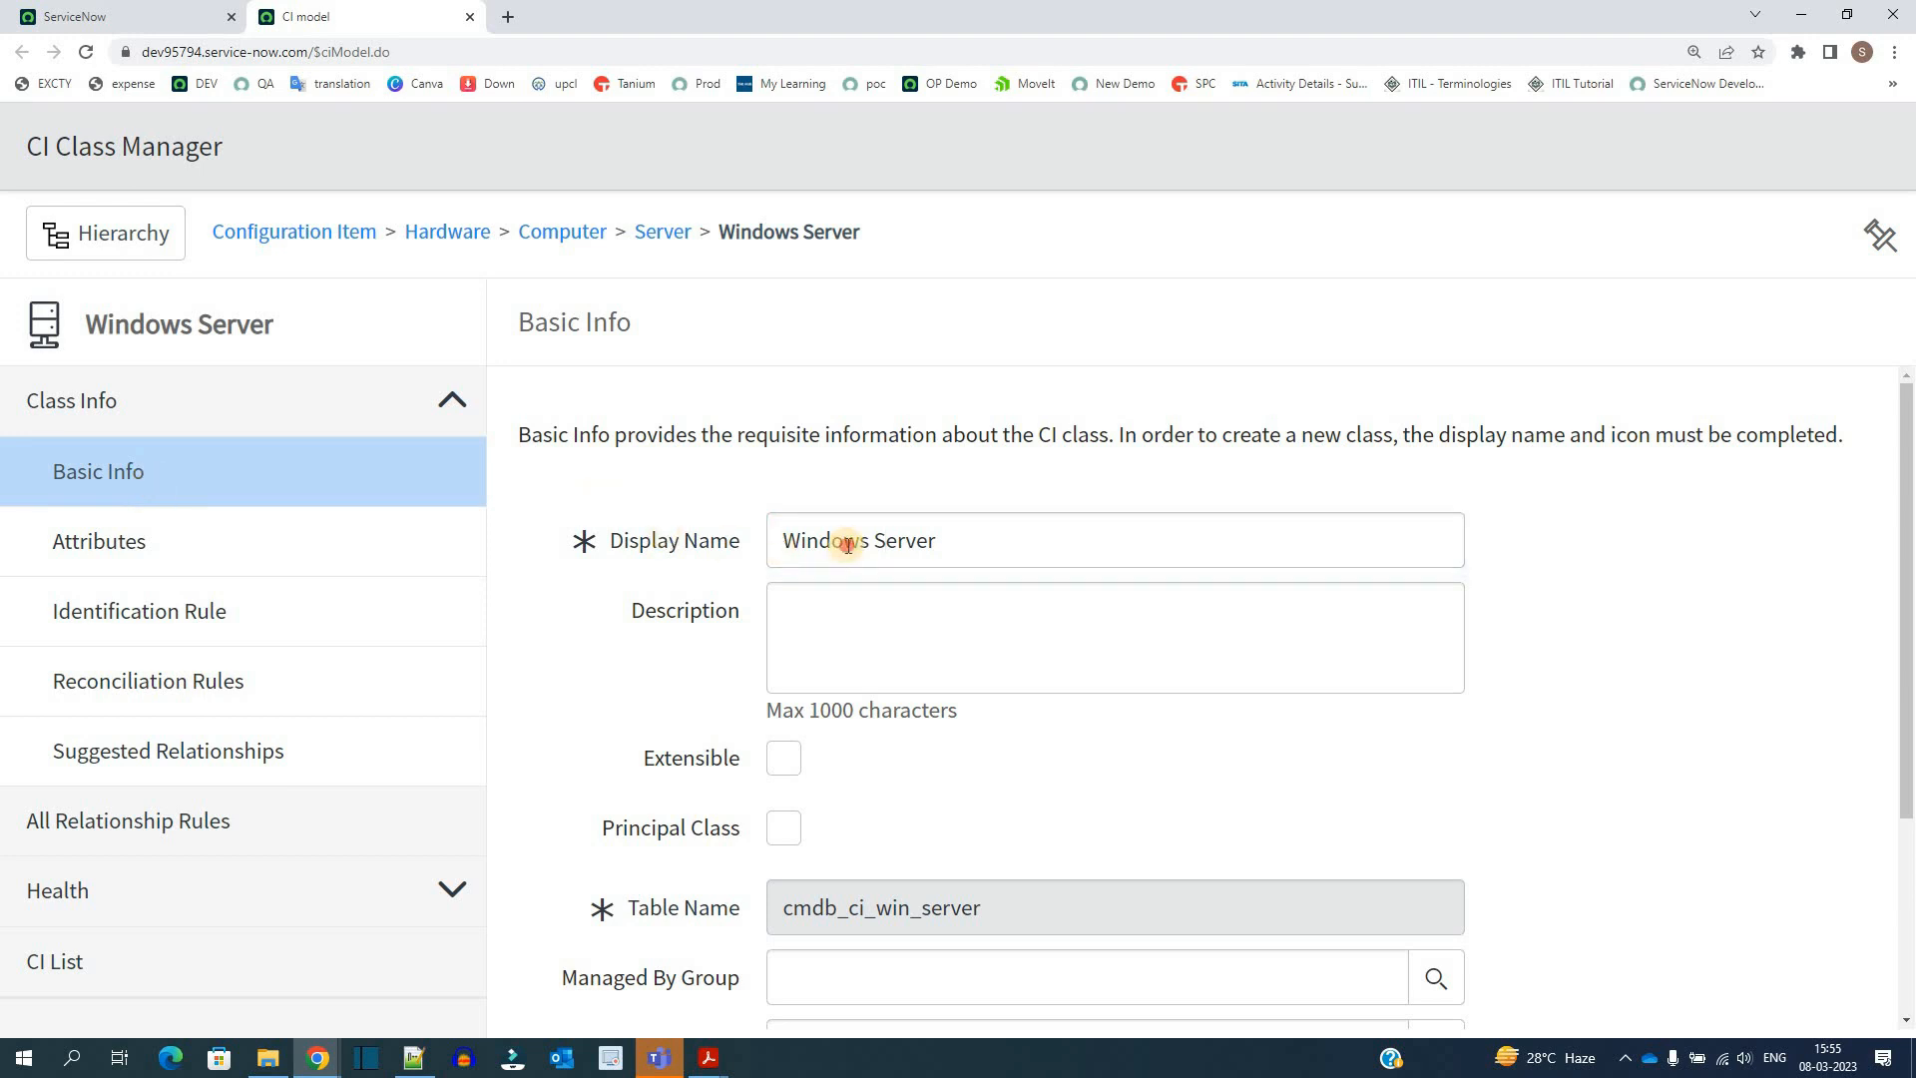
triple_click(848, 544)
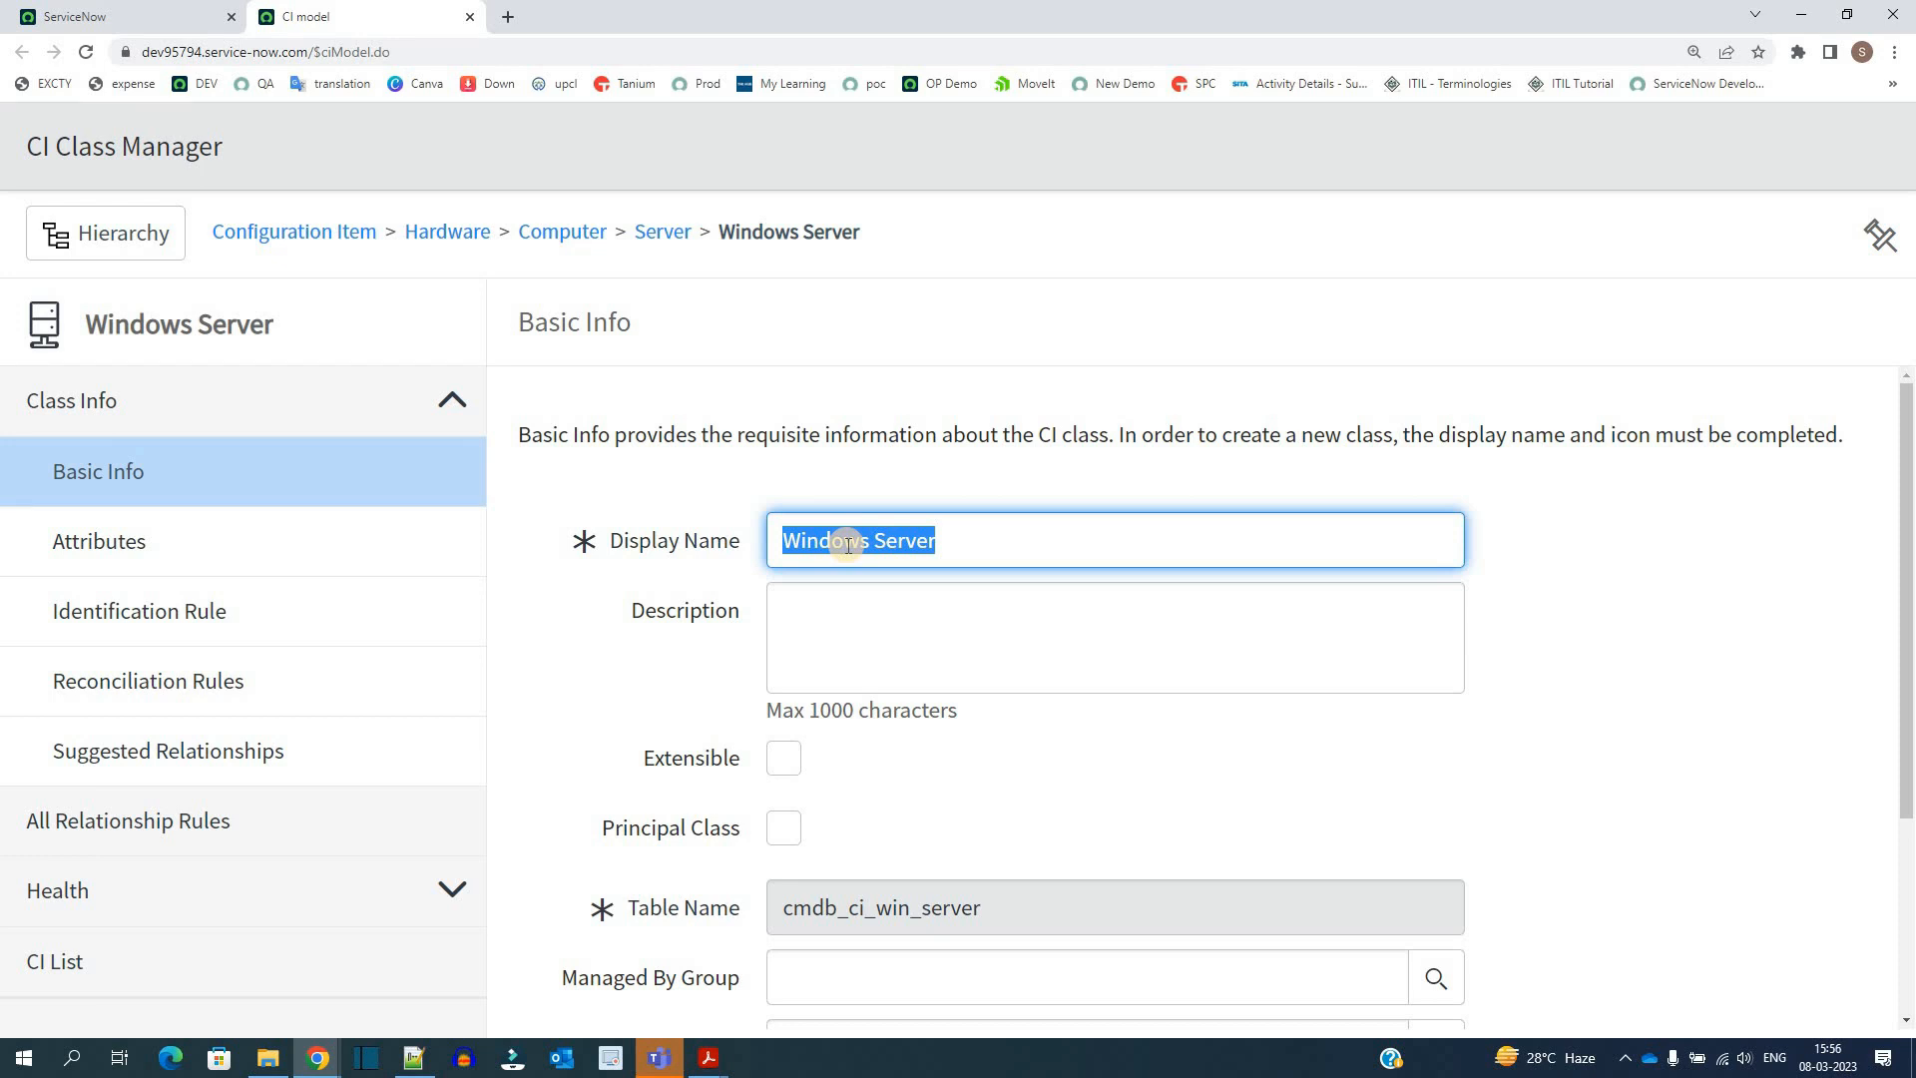
left_click(815, 639)
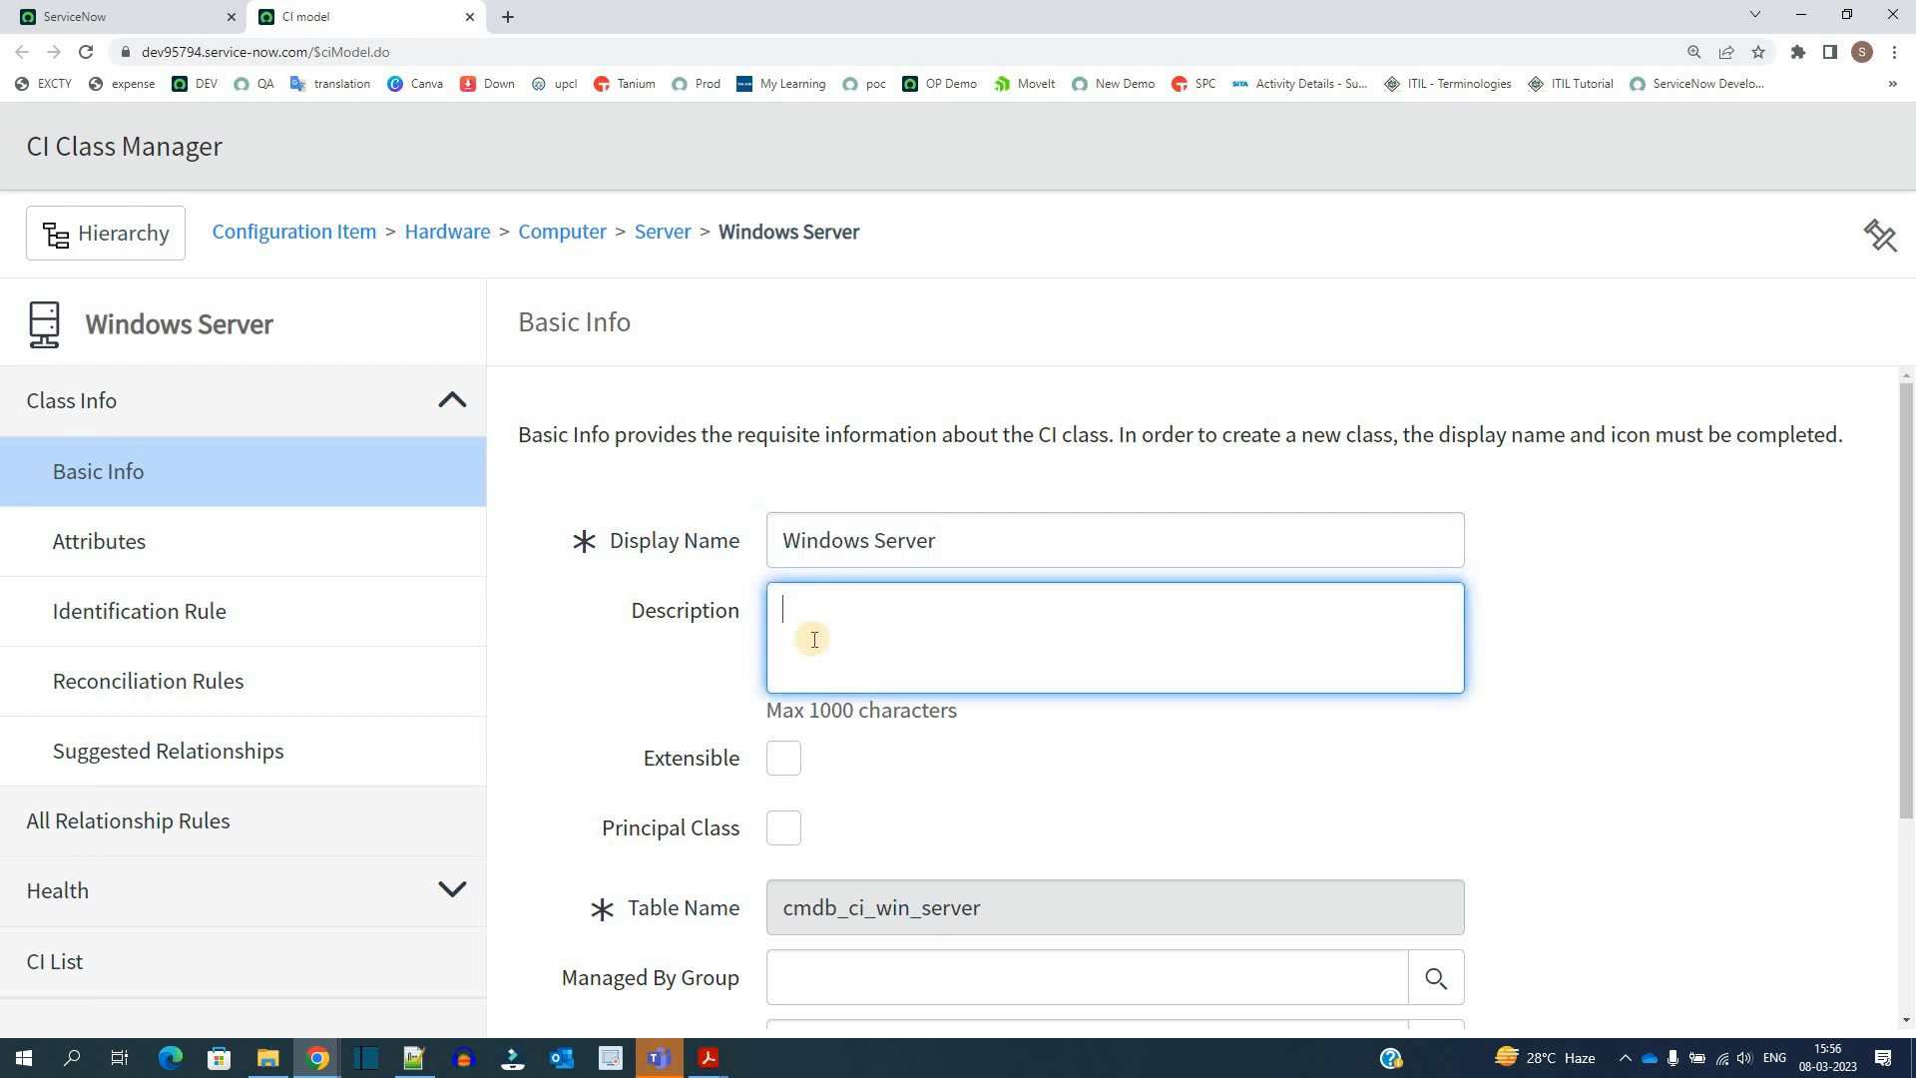
scroll(796, 505, "down", 3)
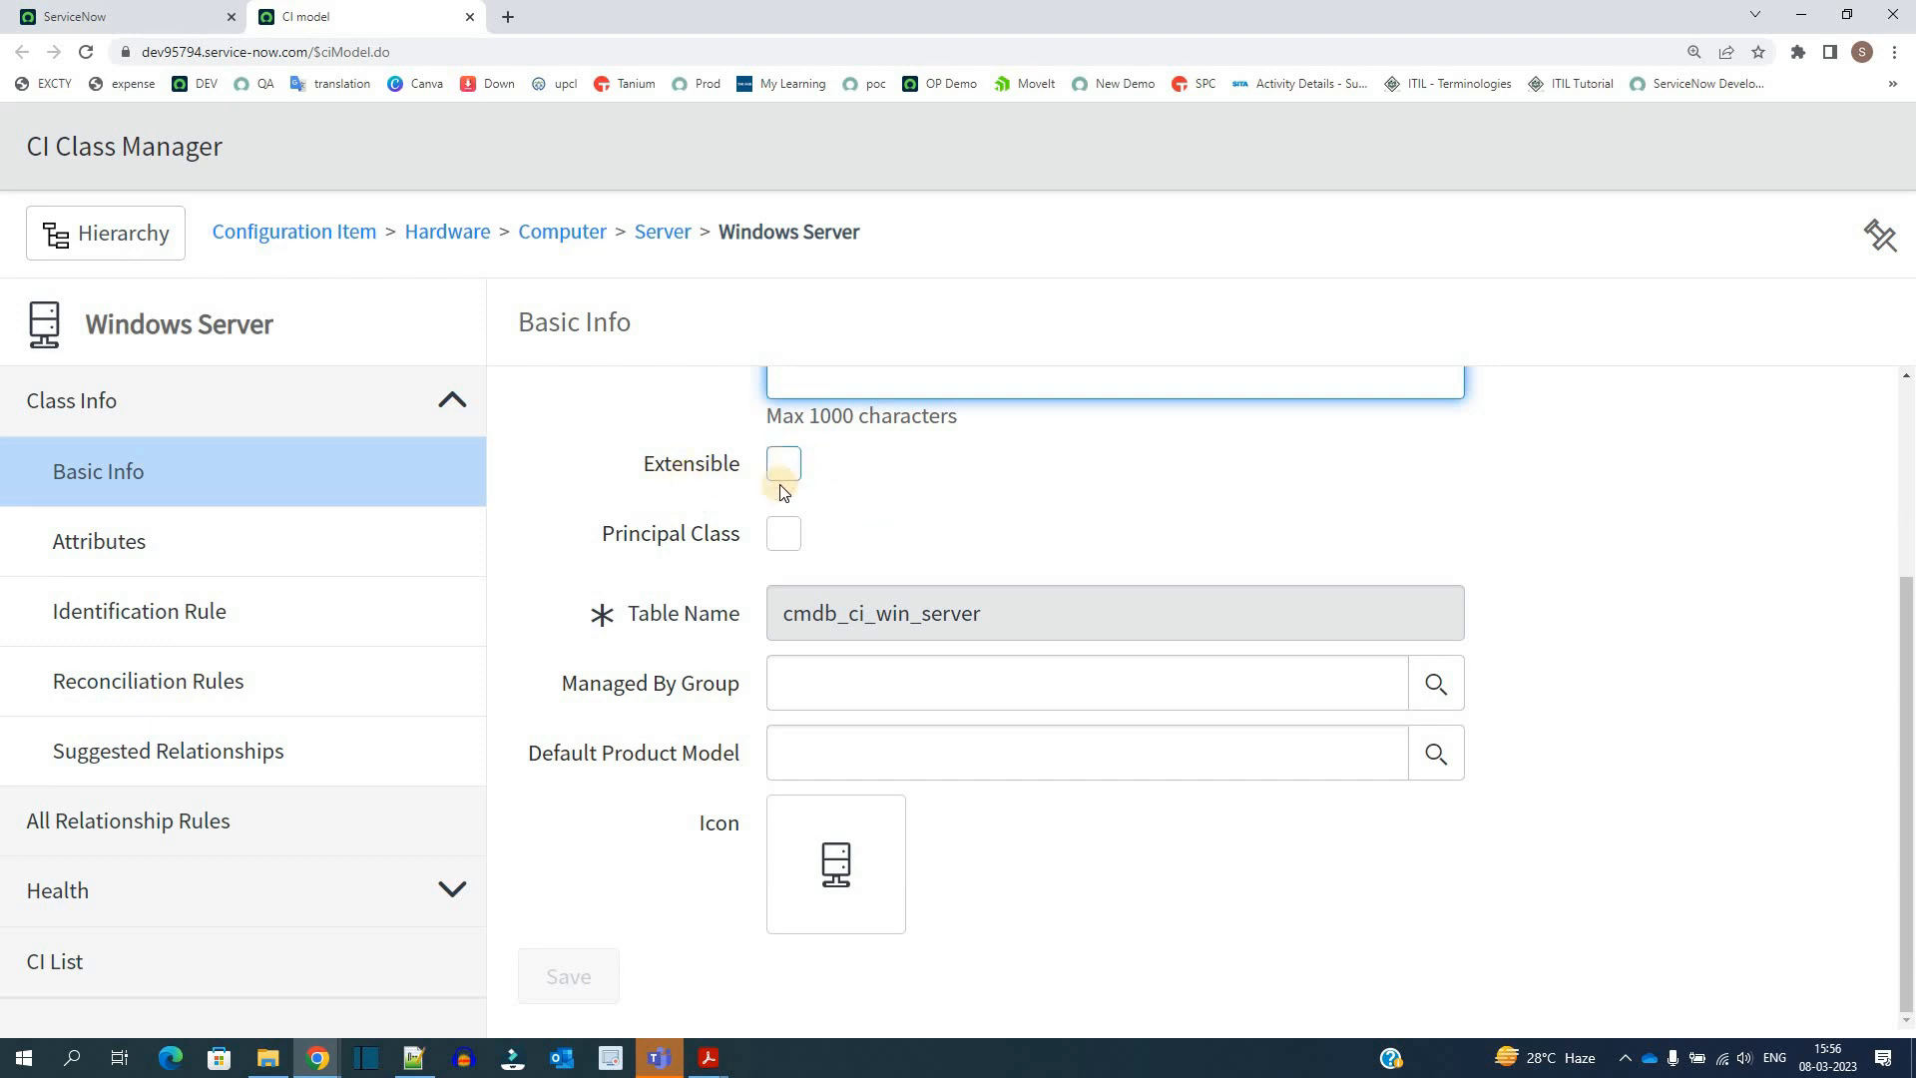
scroll(799, 534, "up", 3)
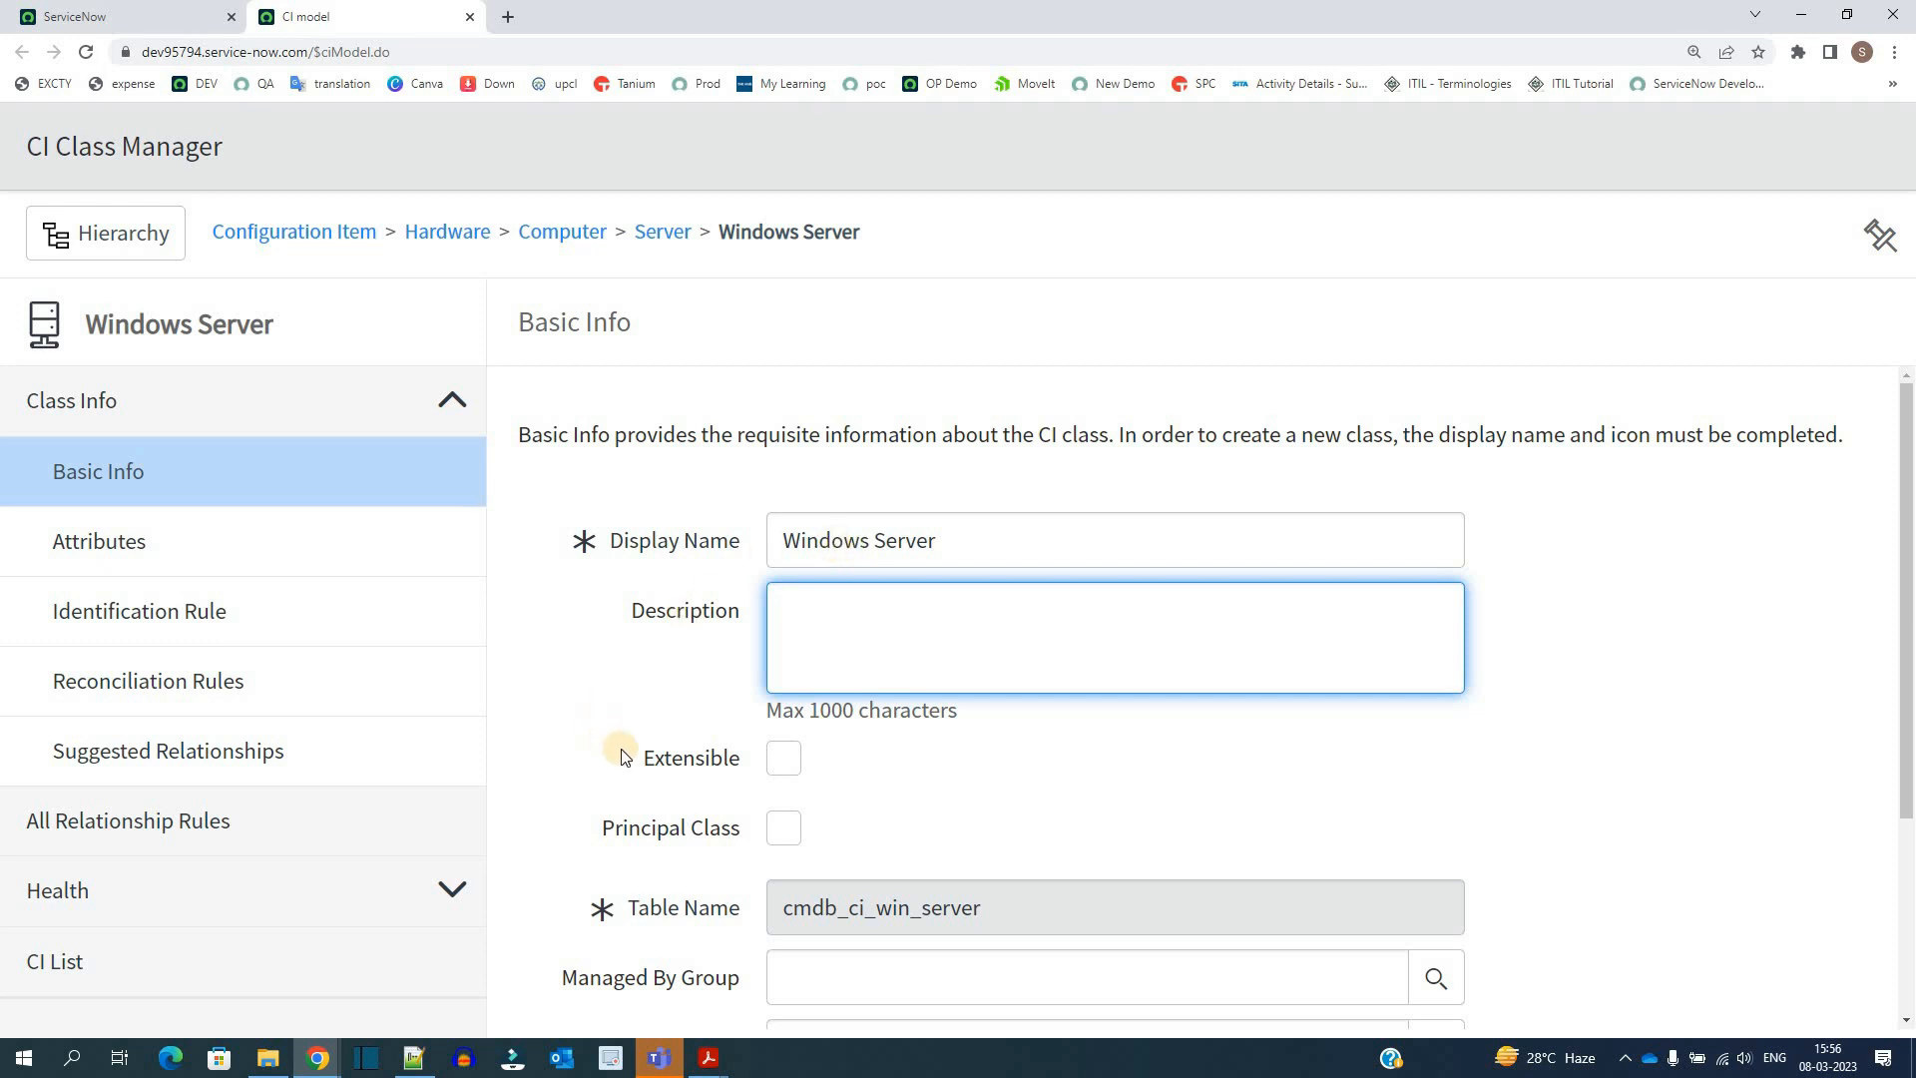
left_click_drag(702, 757, 646, 759)
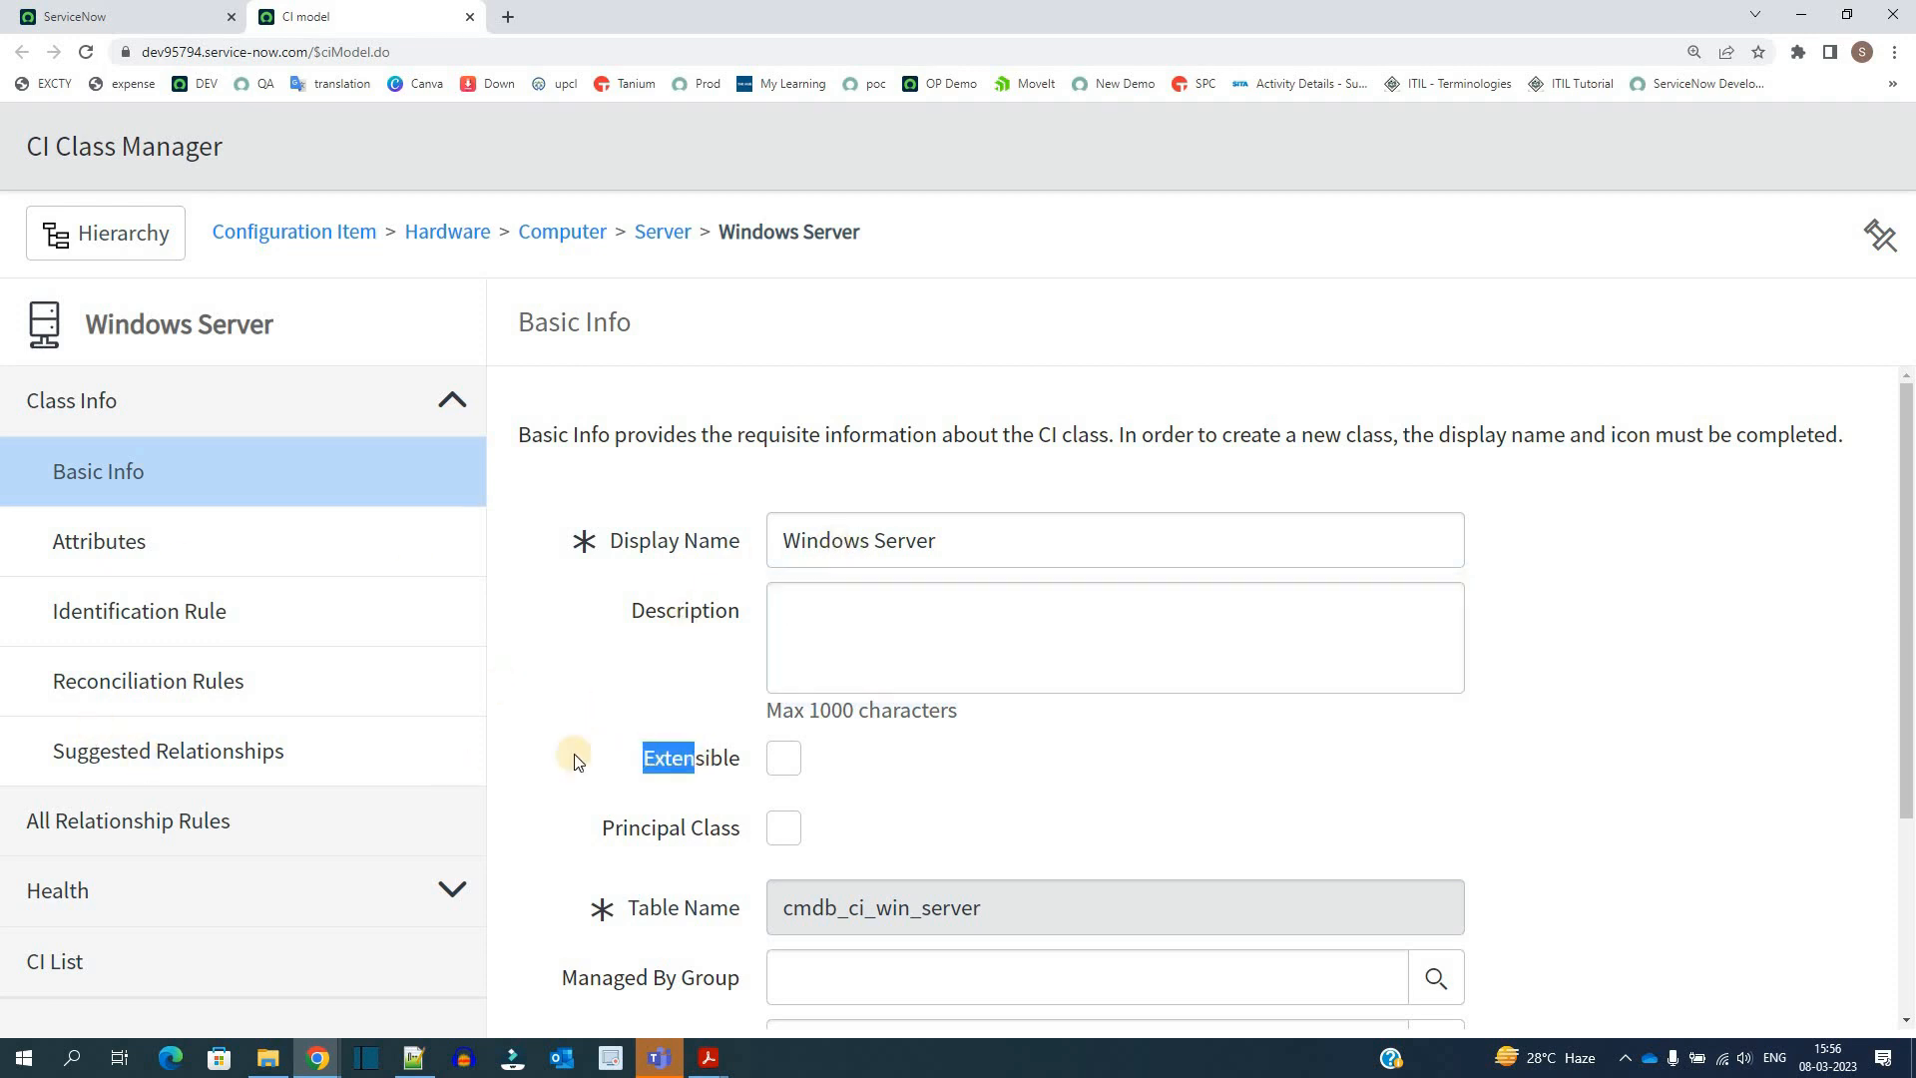
double_click(735, 756)
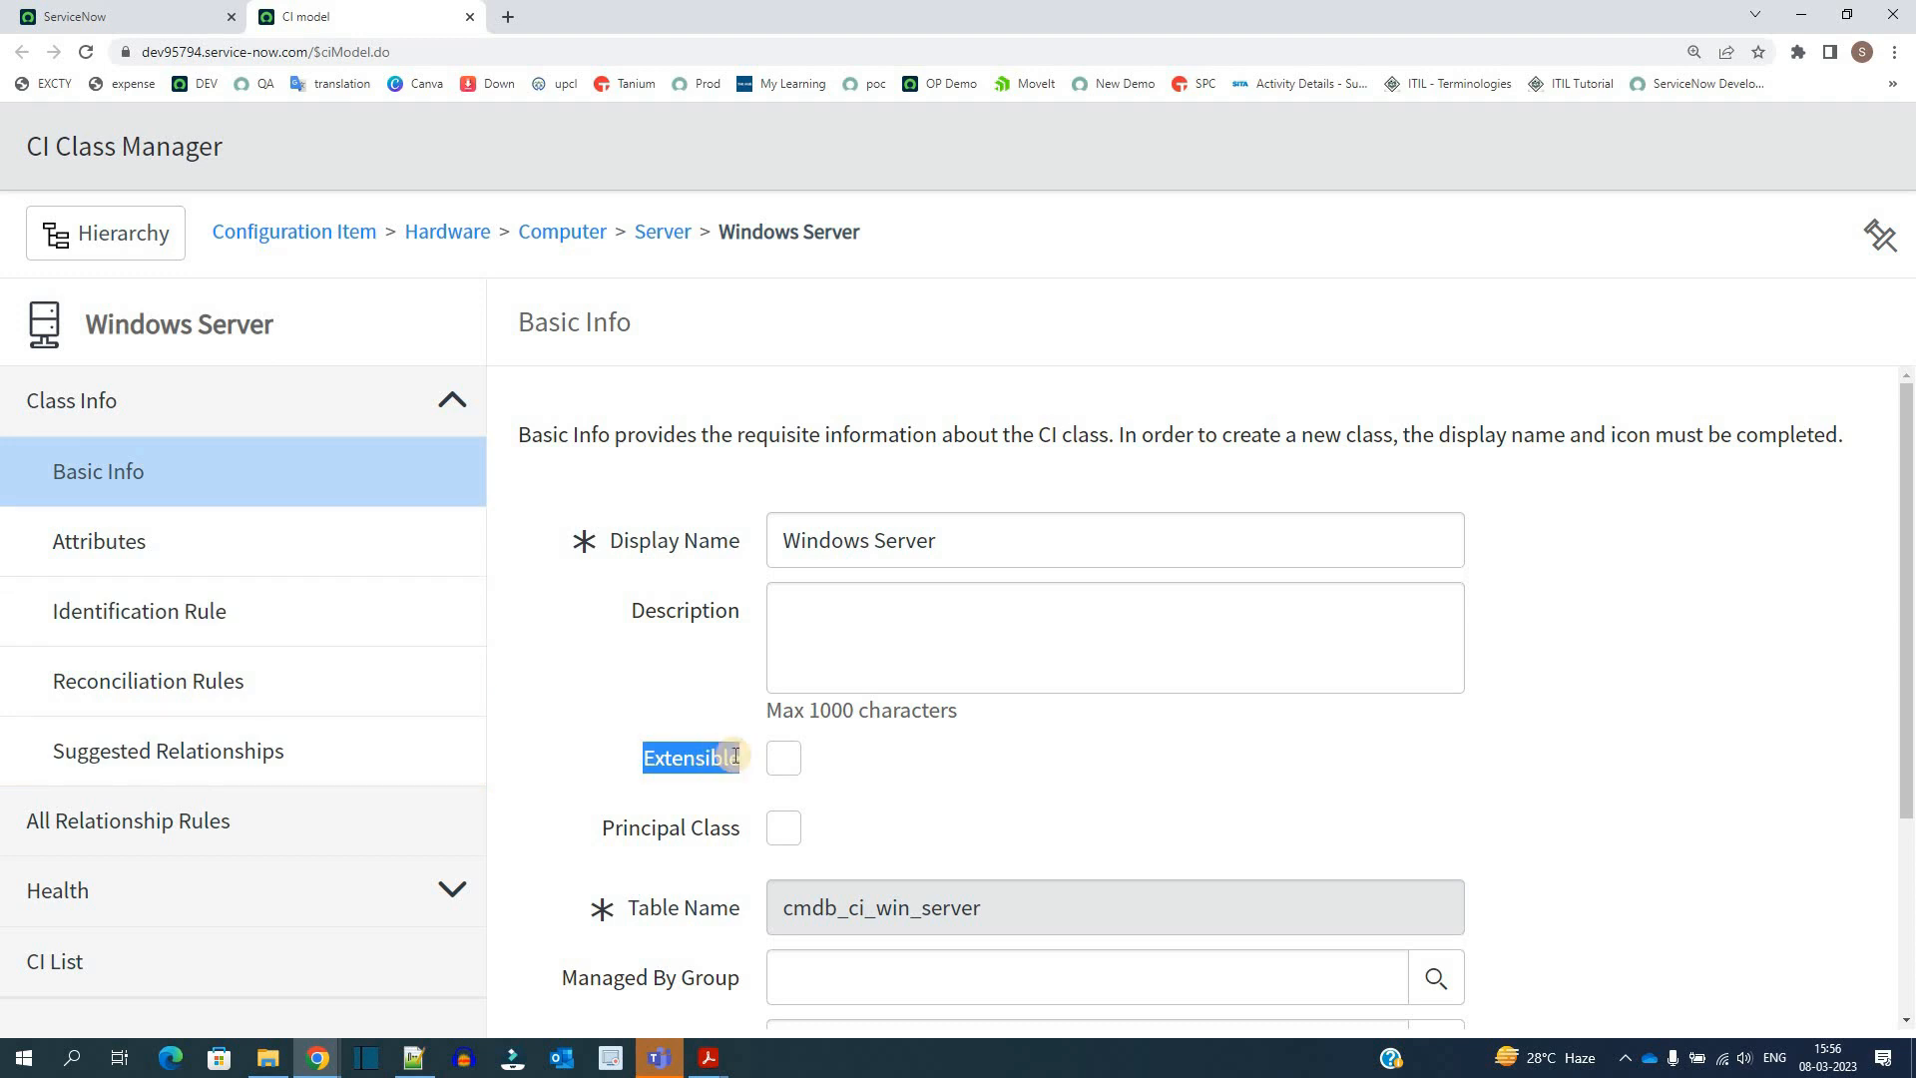
Step: Examine the Table Name, Managed By Group and Default Product Model fields of the Windows Server class
scroll(703, 741, "down", 2)
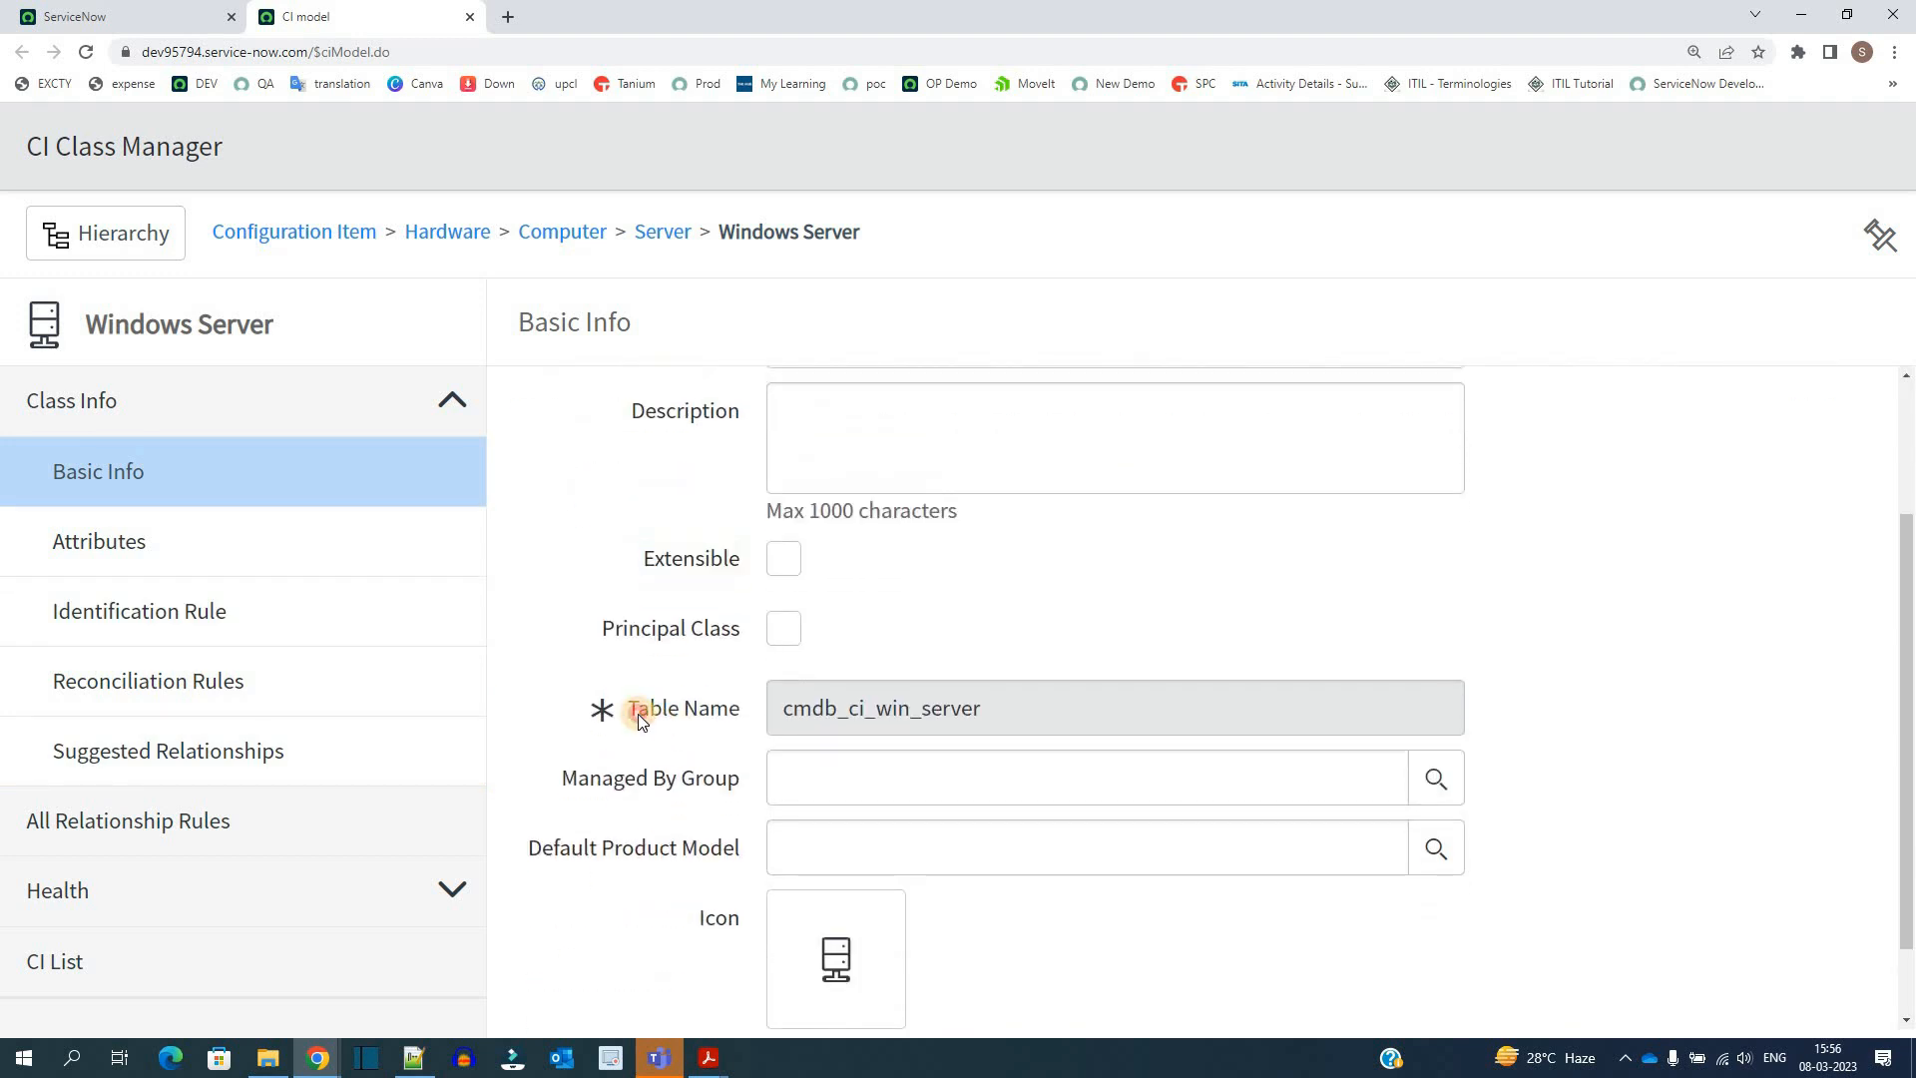
double_click(638, 715)
triple_click(638, 715)
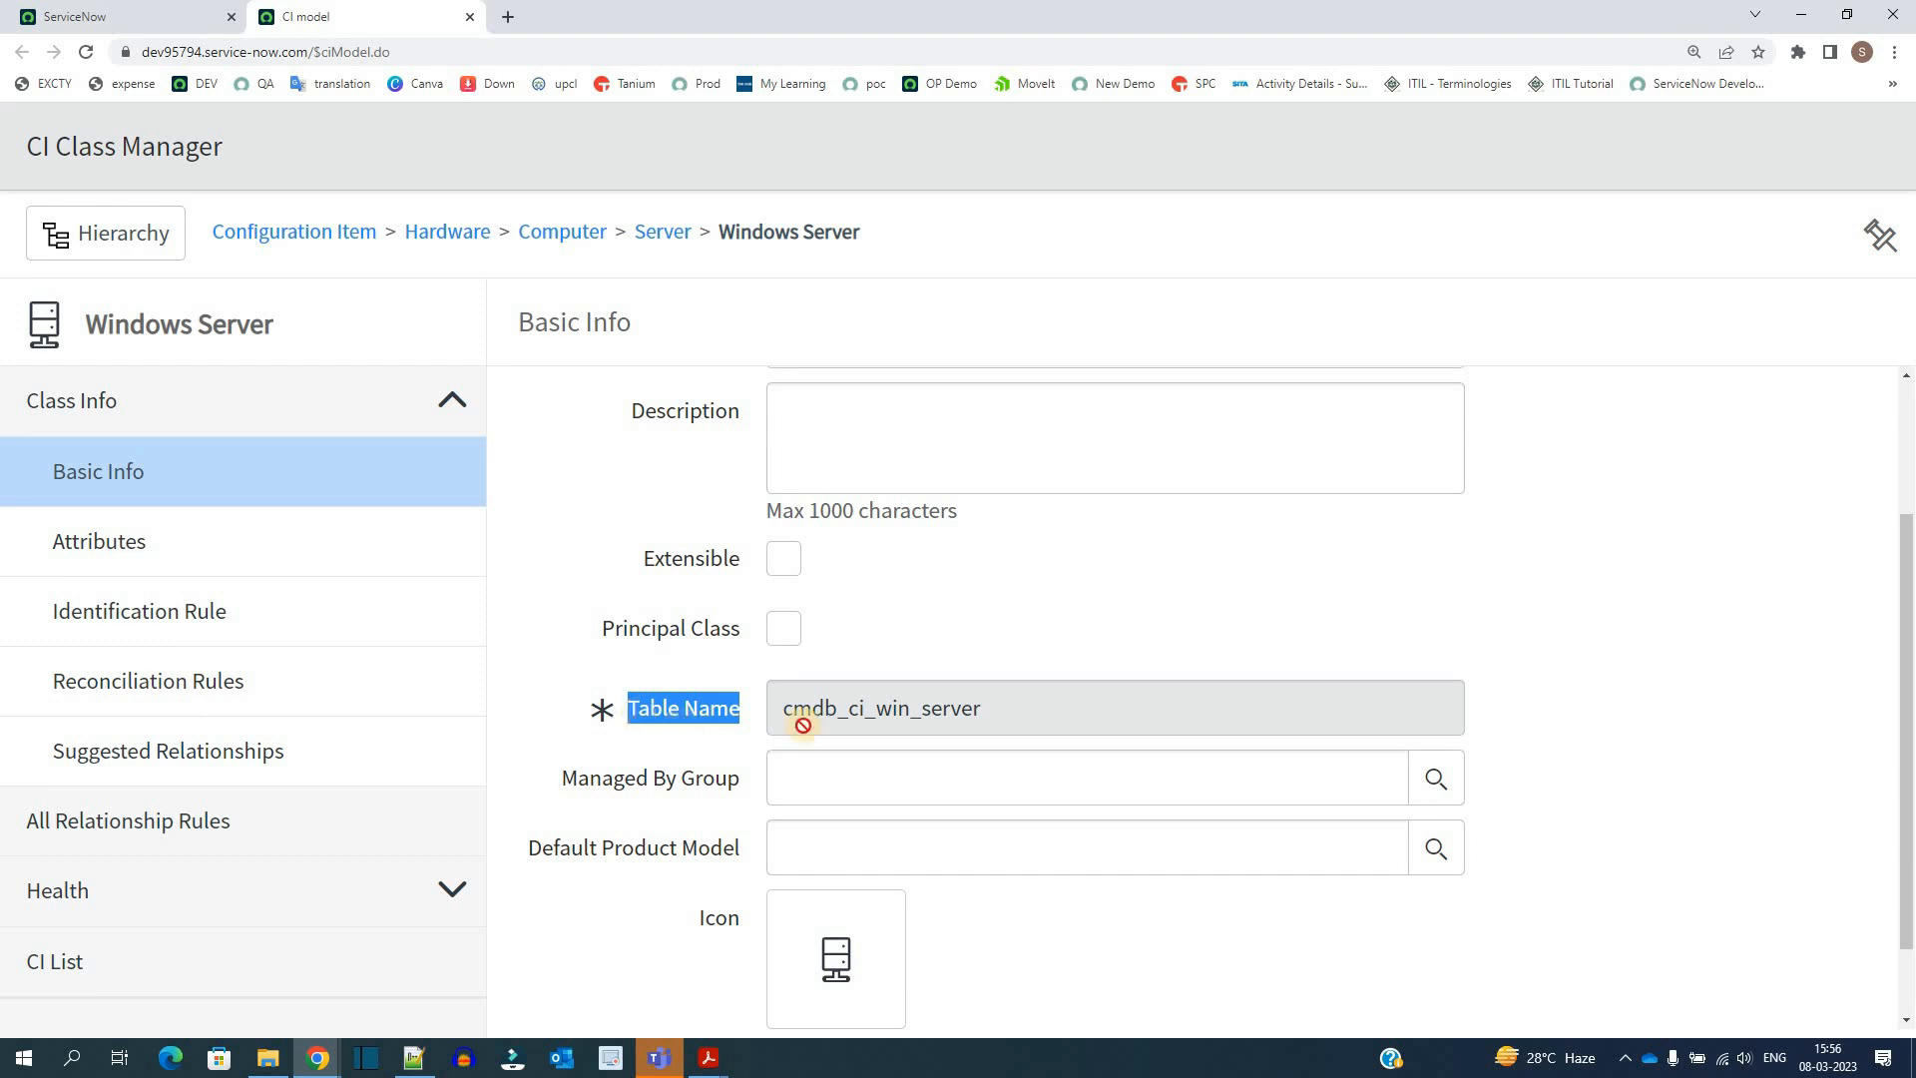
double_click(916, 712)
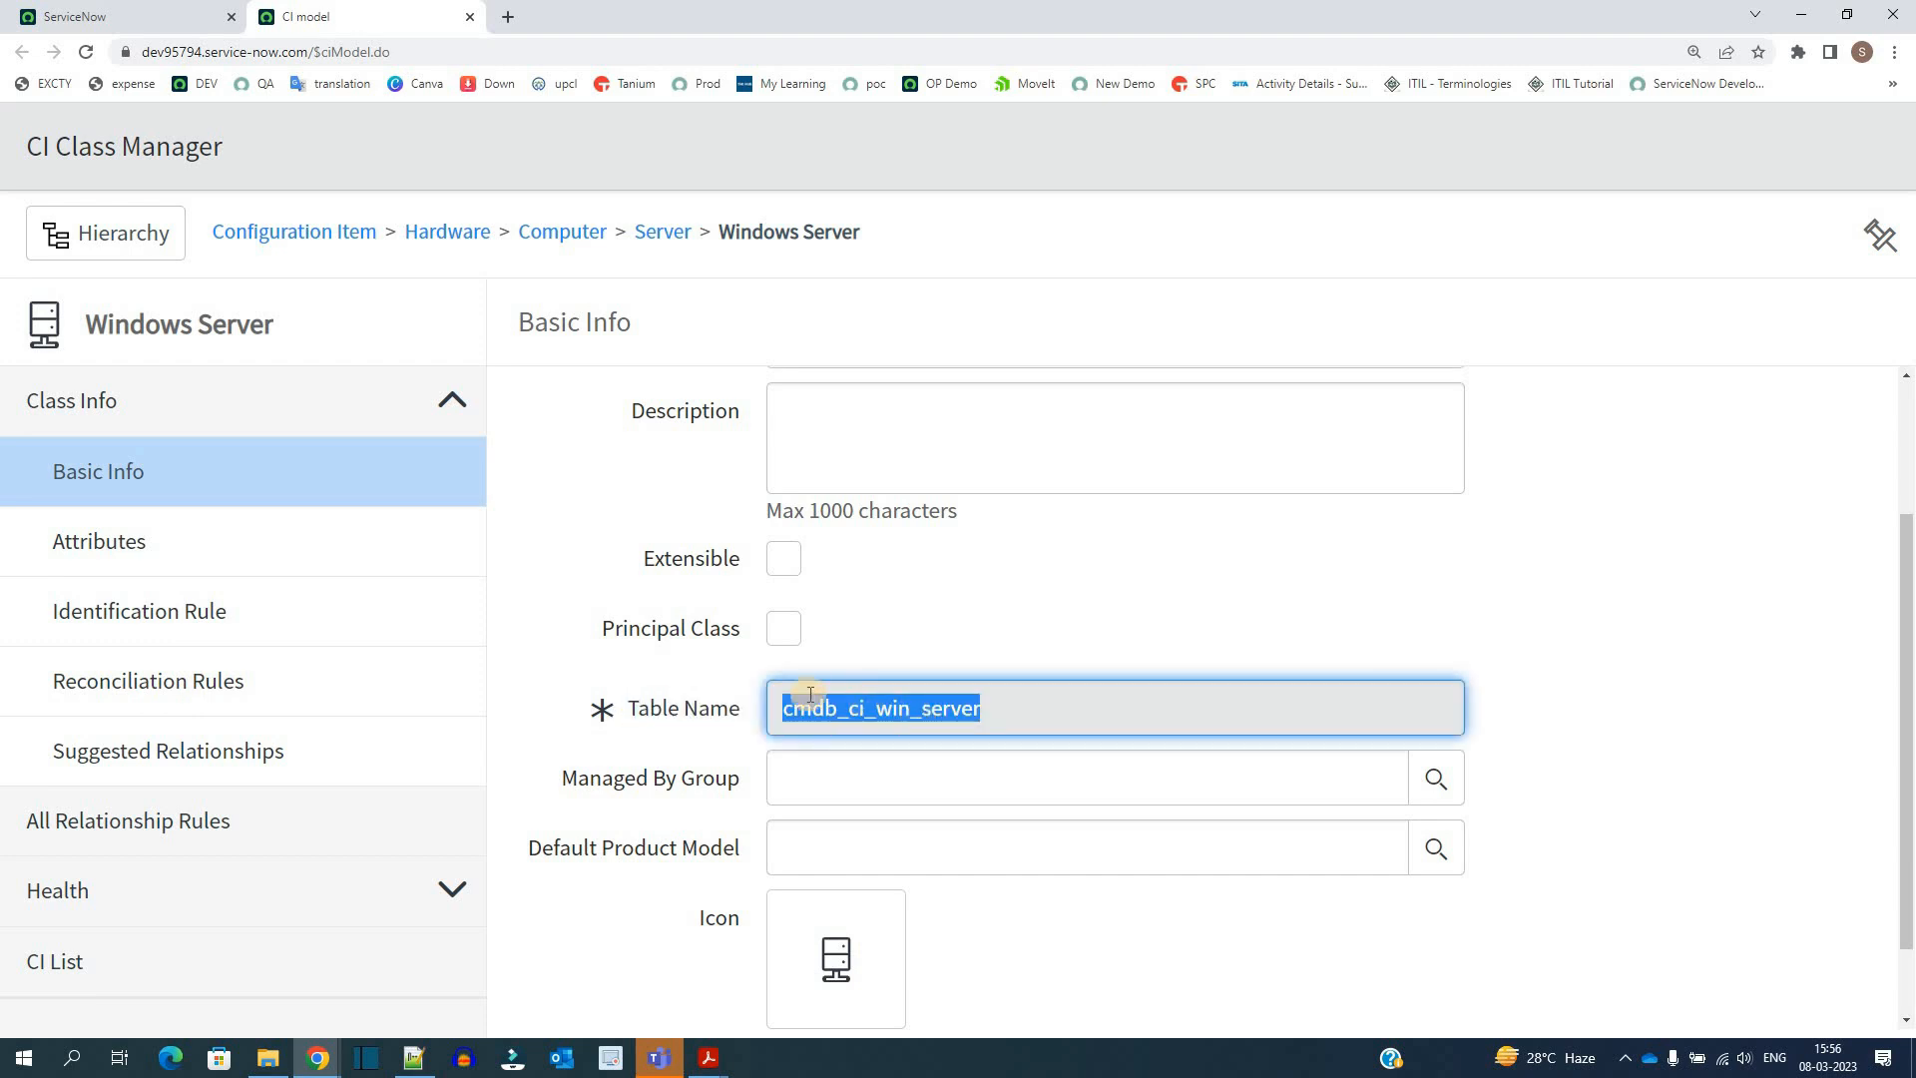
scroll(813, 698, "down", 1)
key("Tab")
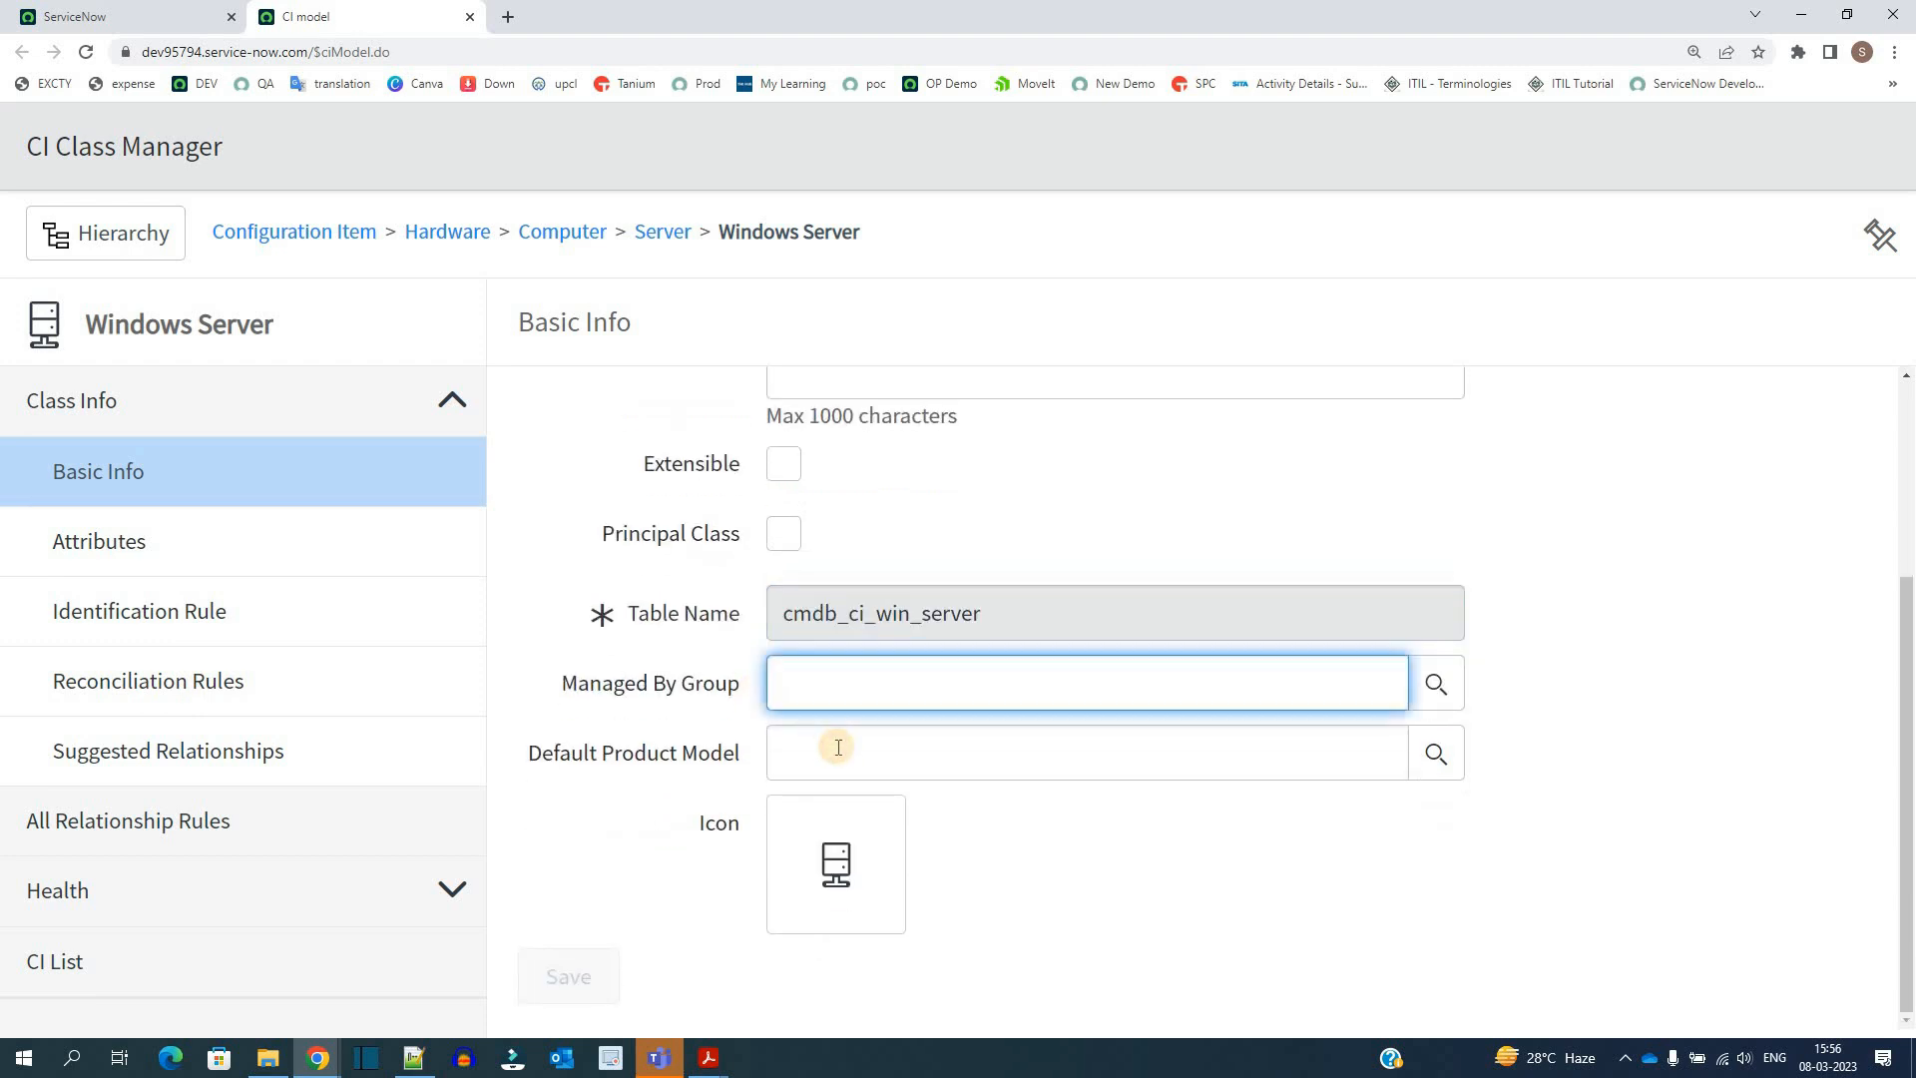
left_click(836, 747)
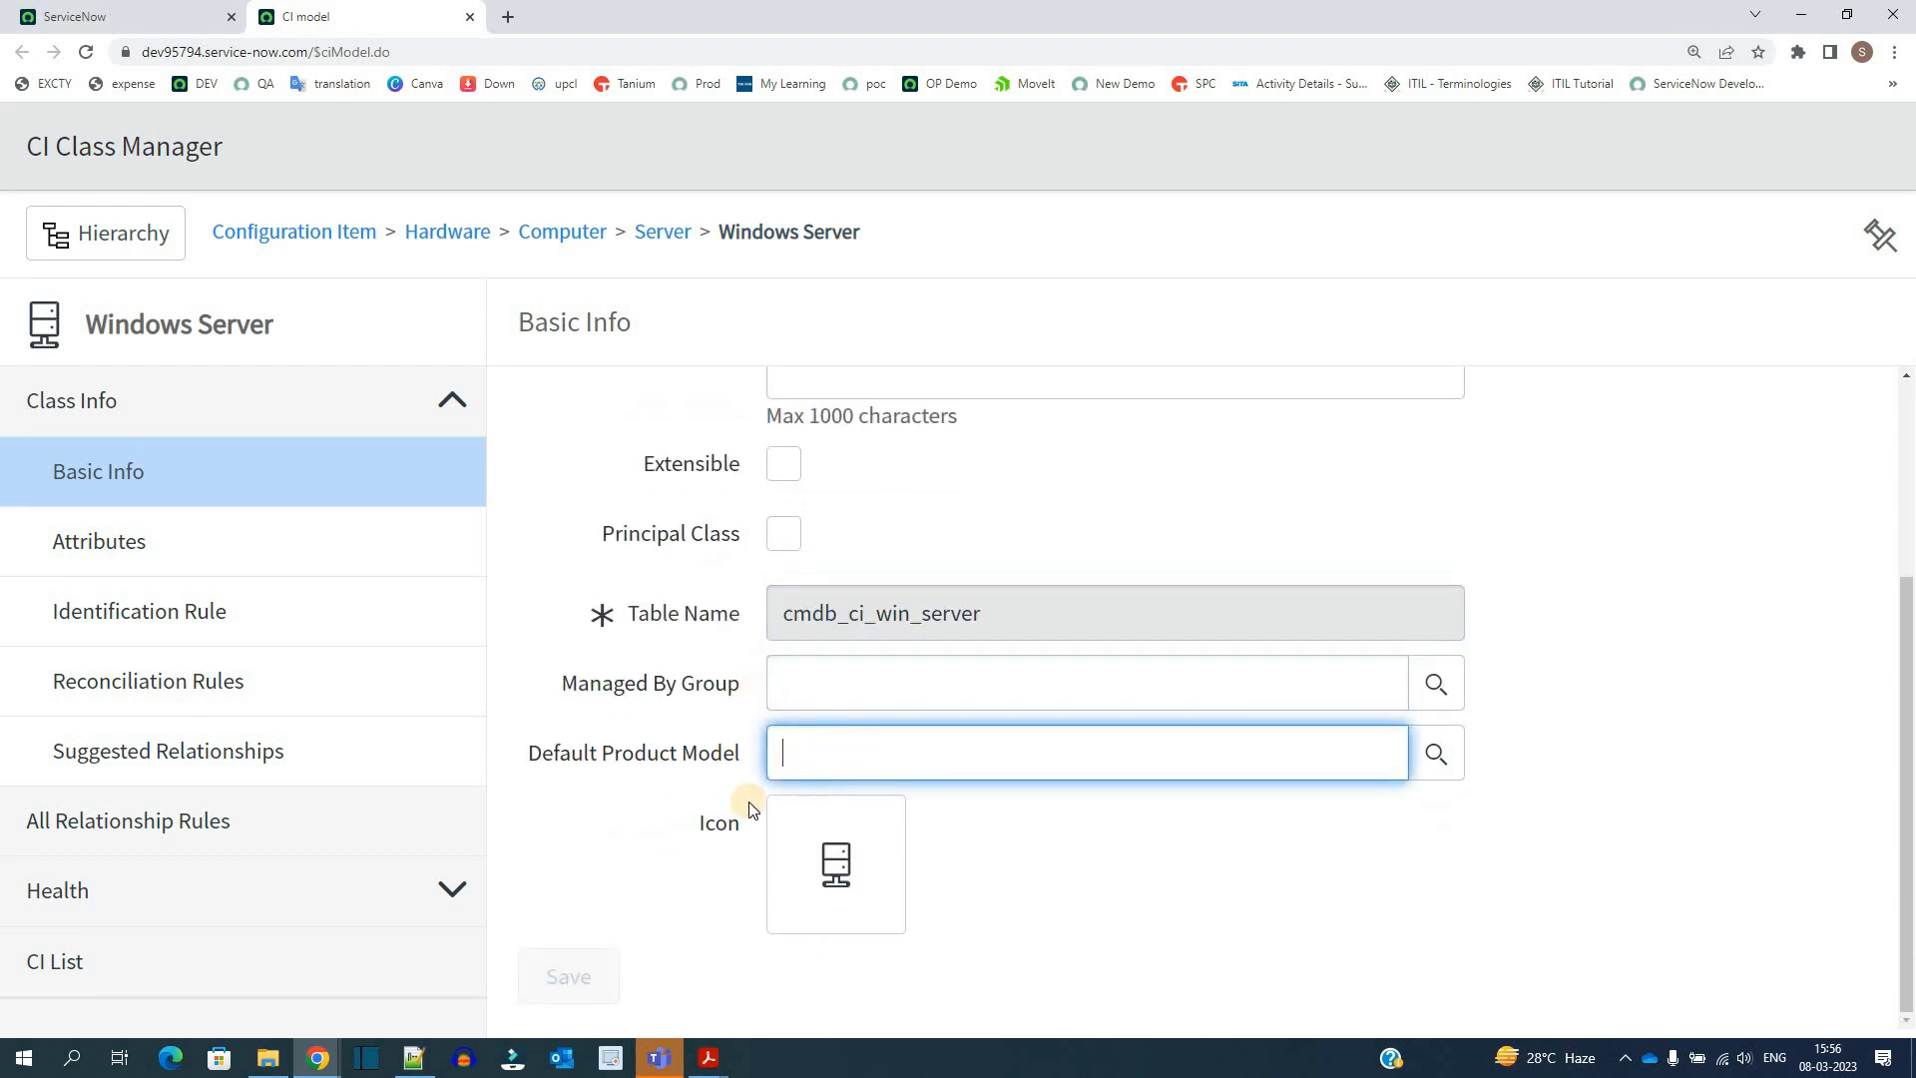
Step: Browse the icons available for the Windows Server class and close the selection without changing the icon
left_click(827, 876)
scroll(1139, 885, "down", 3)
scroll(1139, 885, "down", 5)
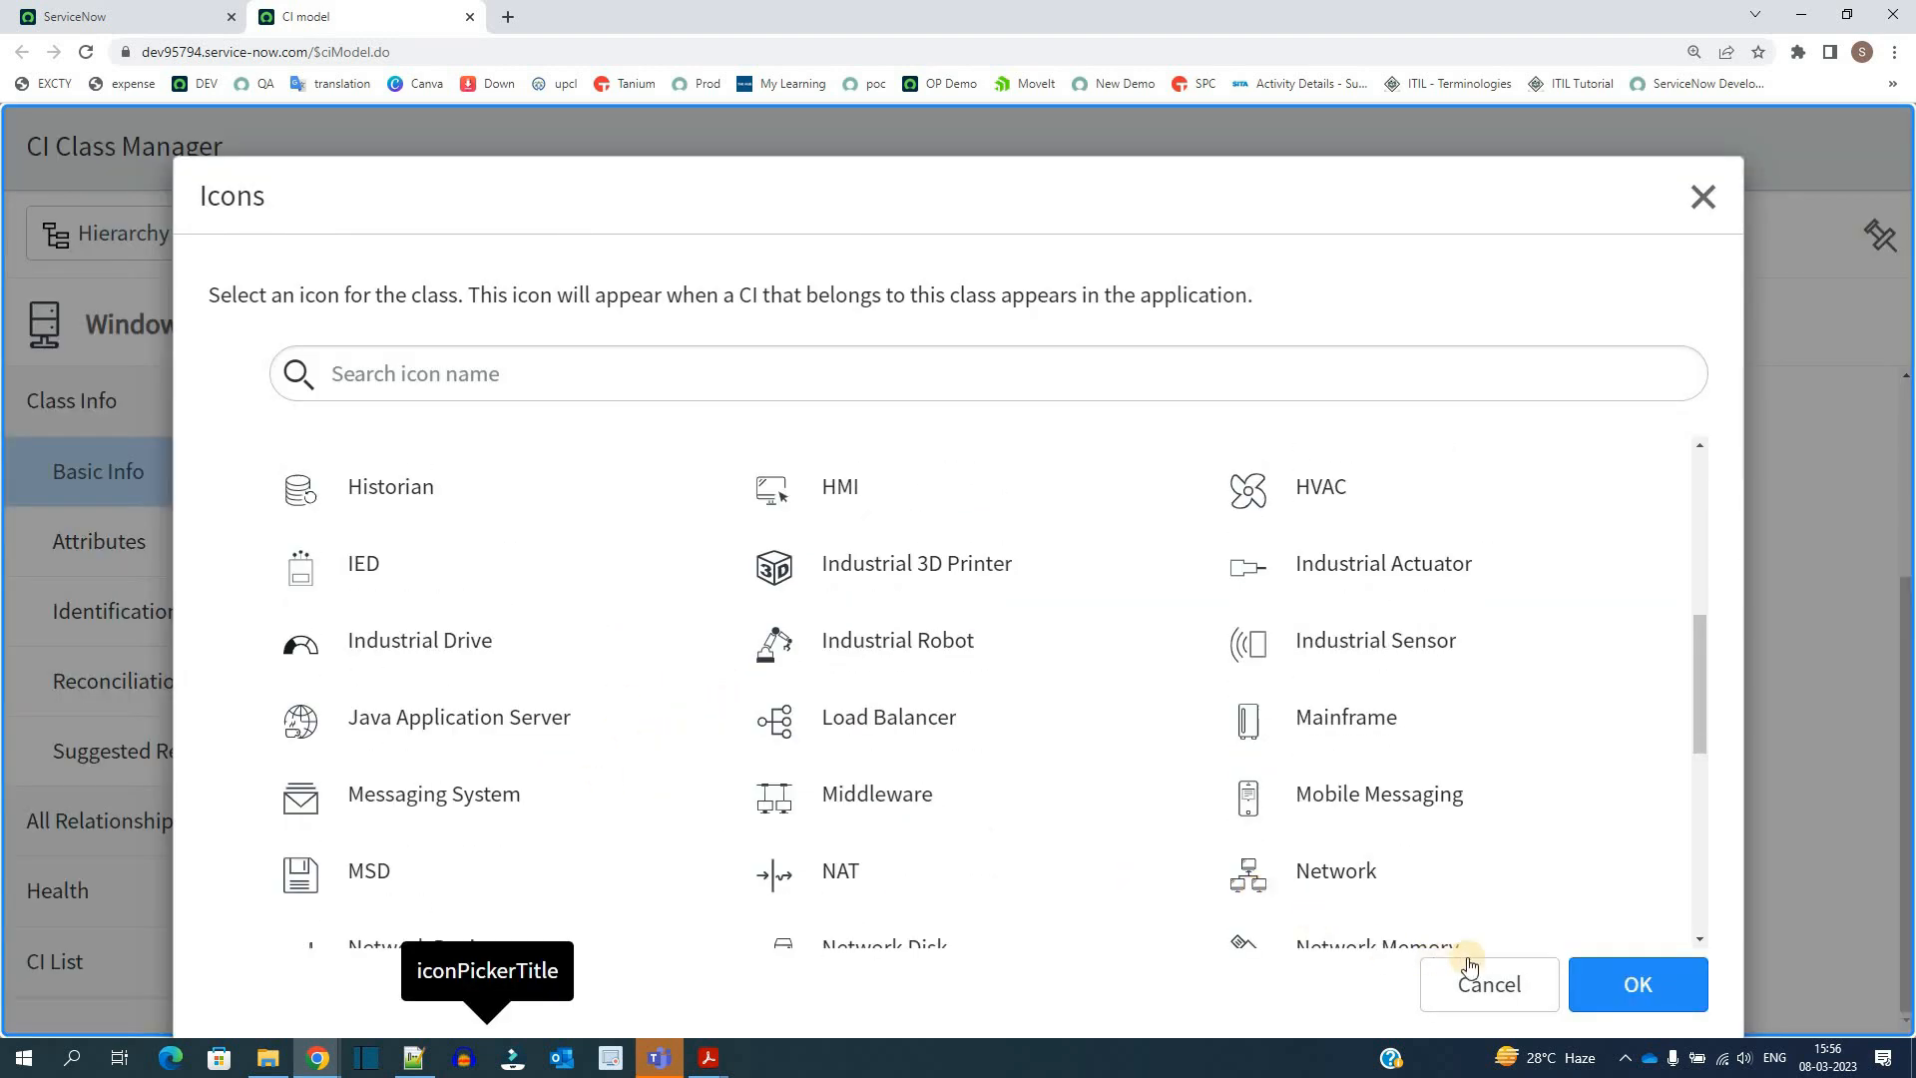
left_click(1488, 982)
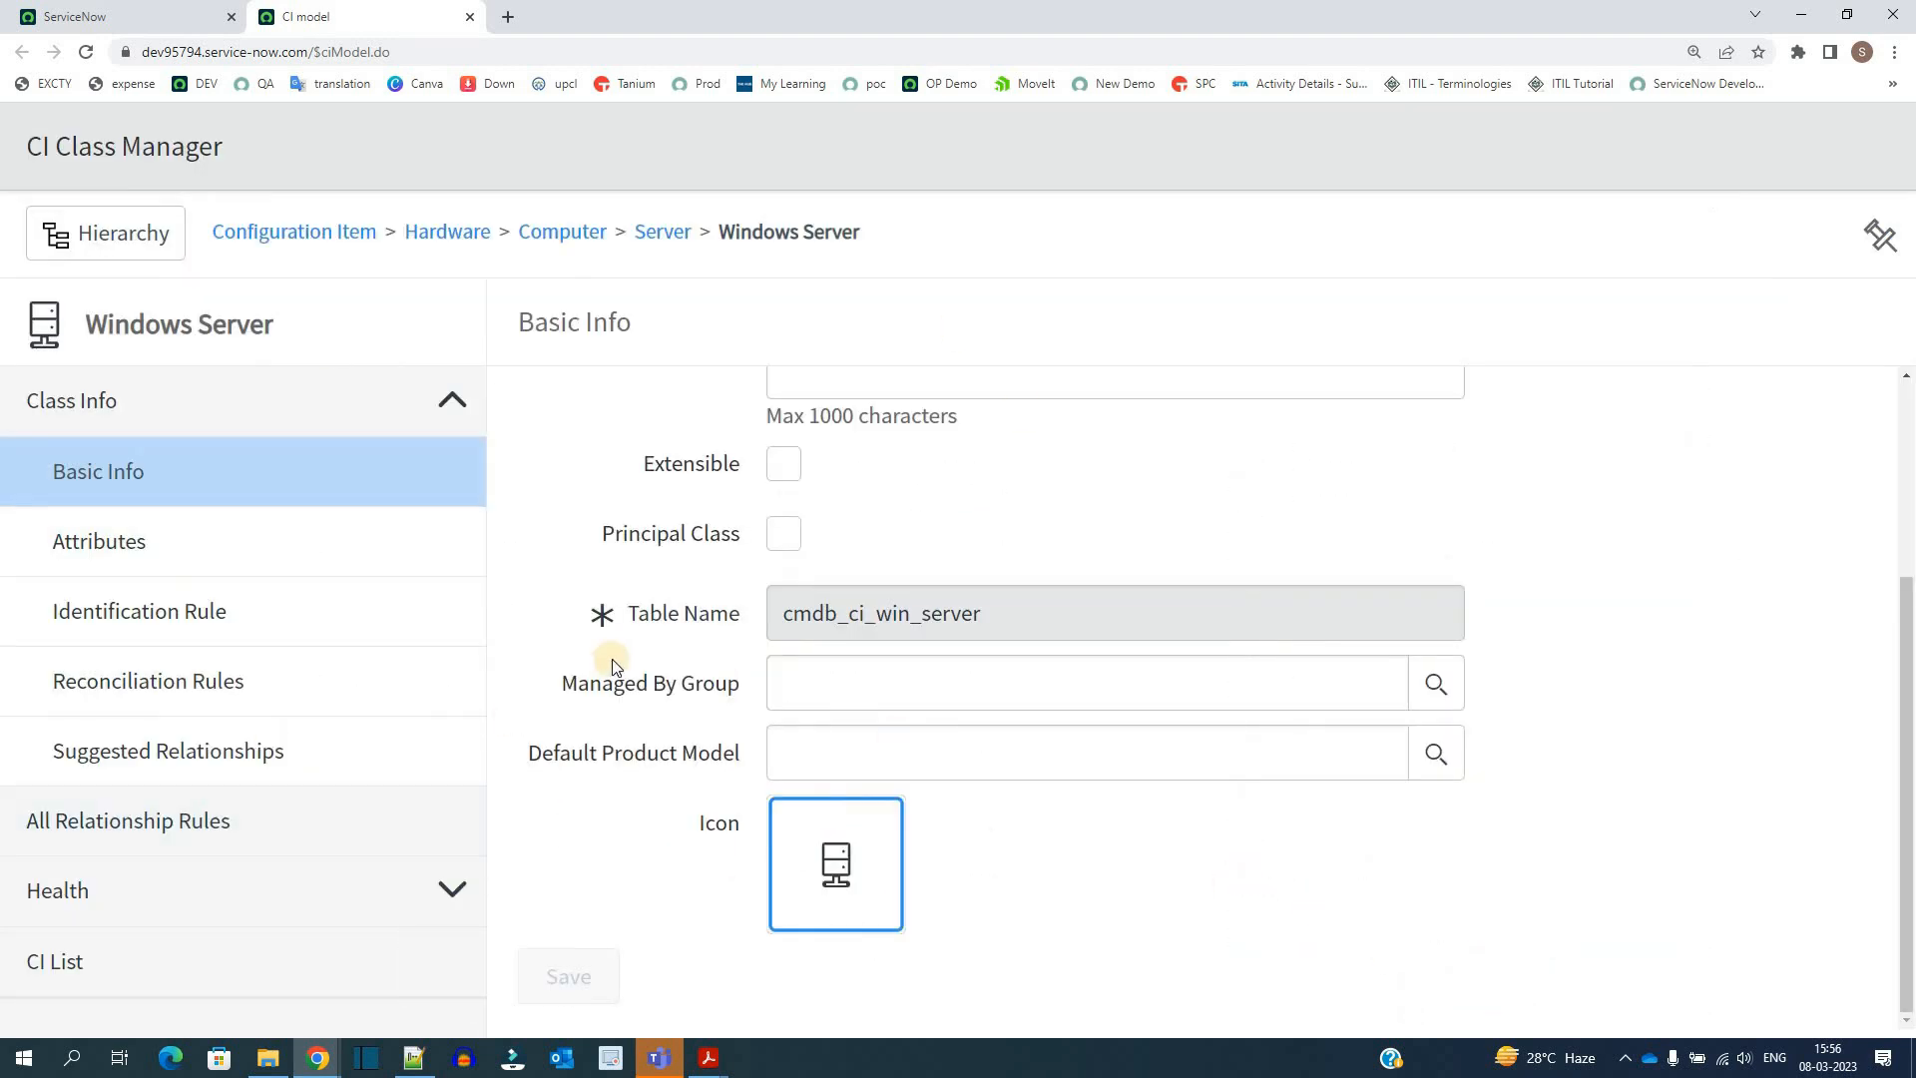
Step: Check the help text of the Managed By Group field in the Windows Server class's Basic Info
mouse_move(614, 666)
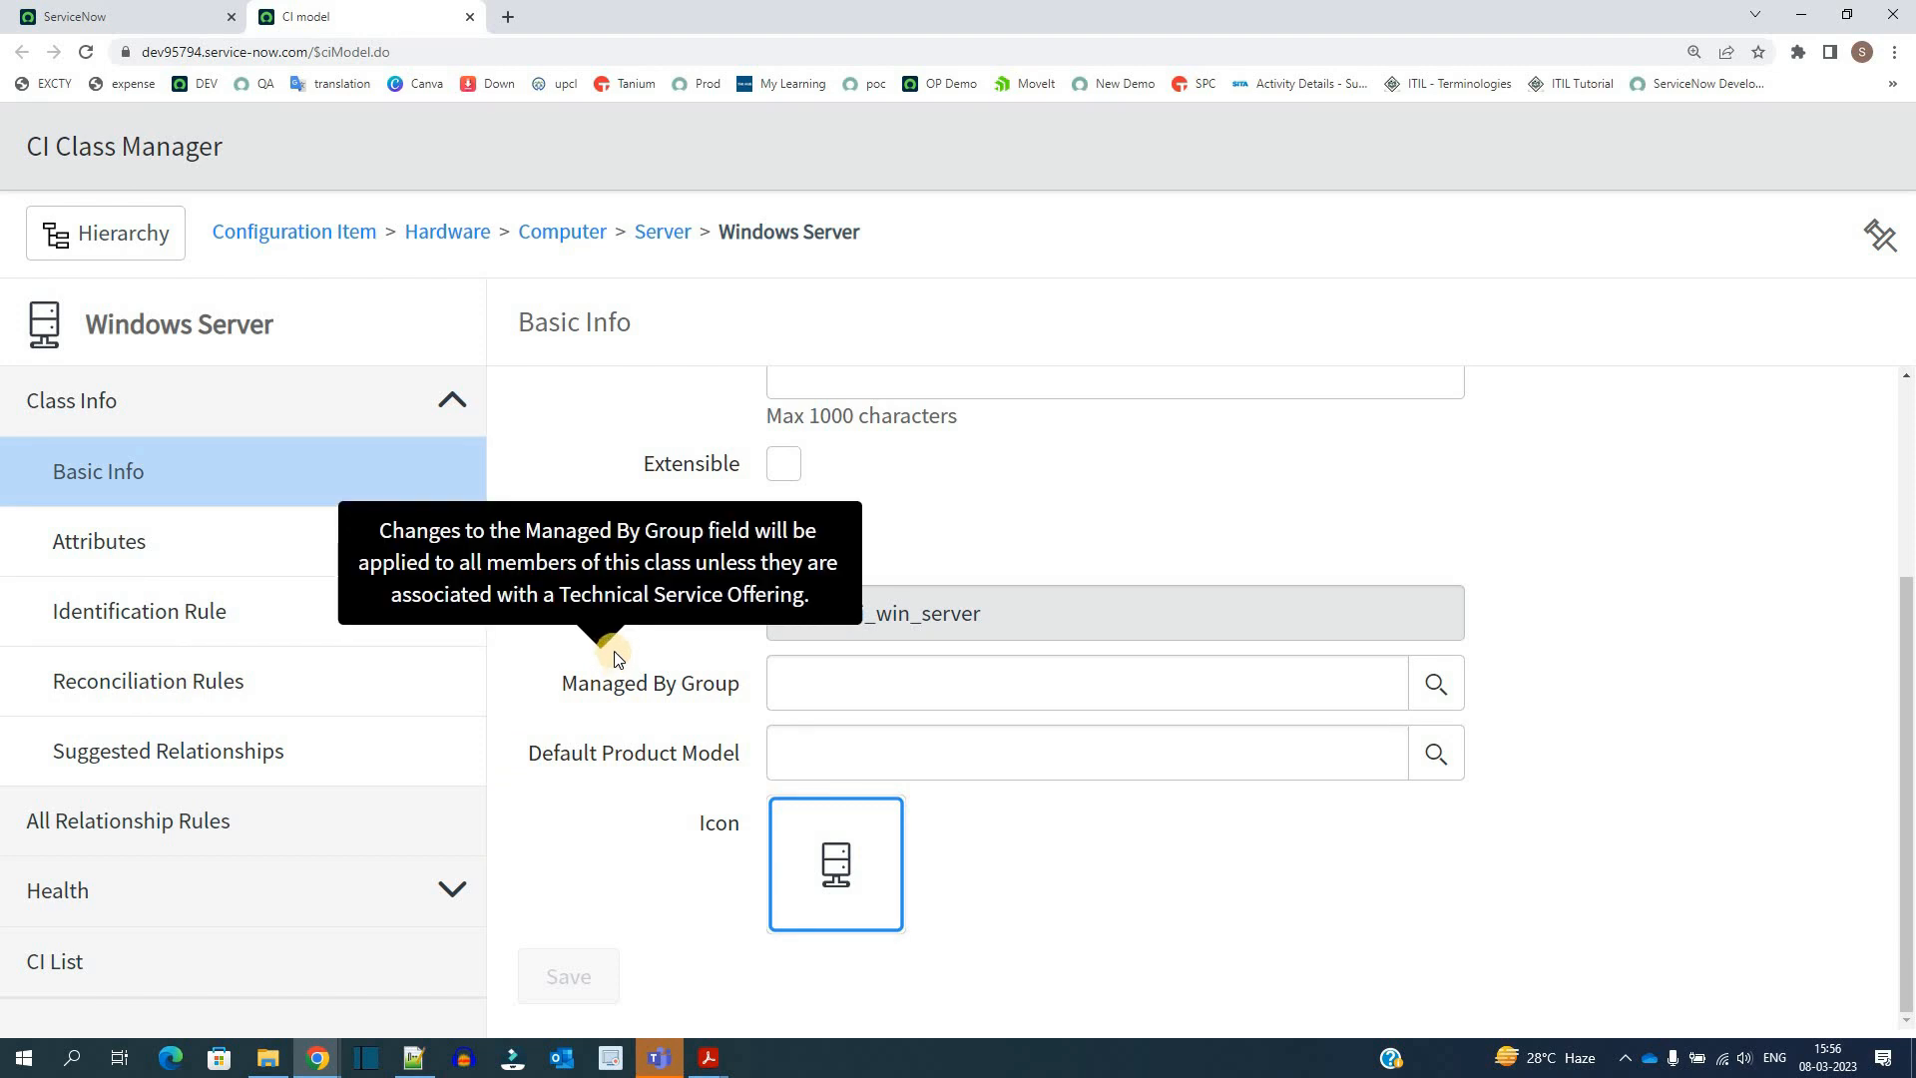
left_click(1048, 529)
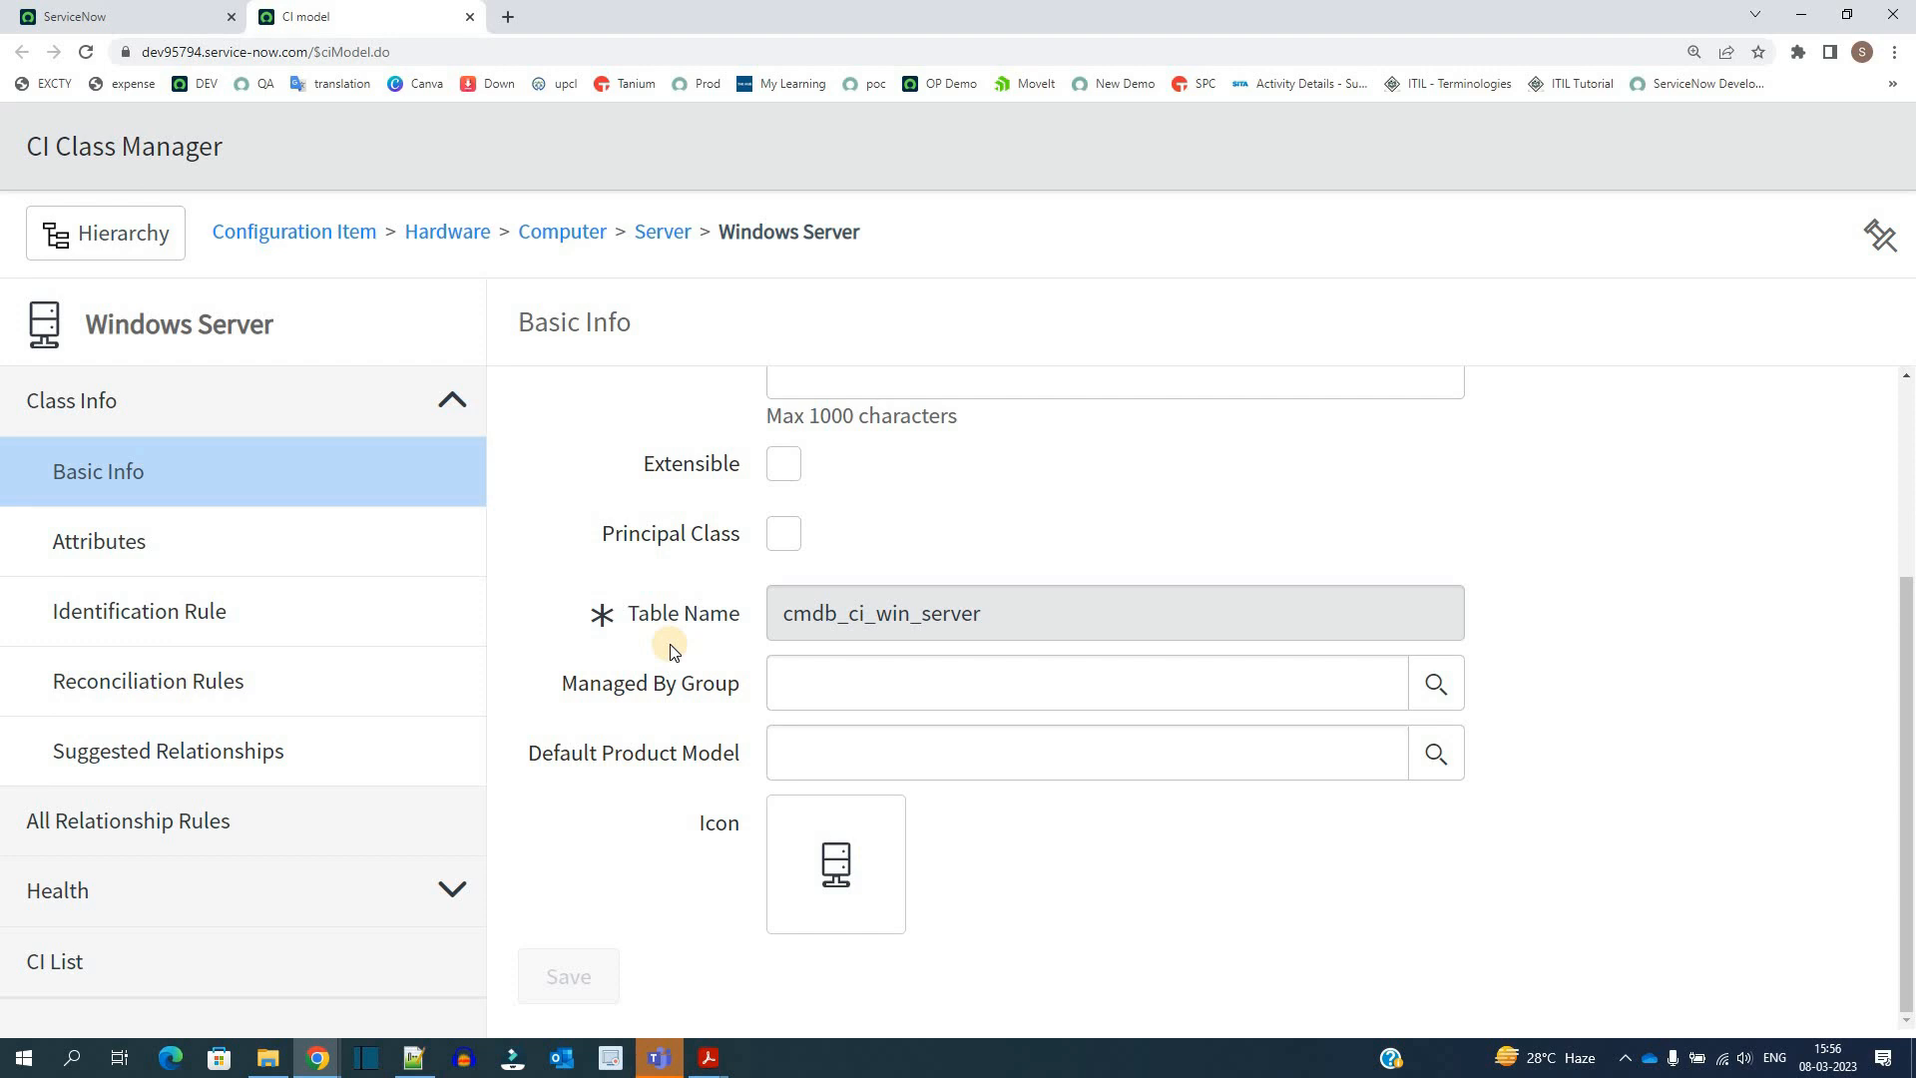
key("ctrl+minus")
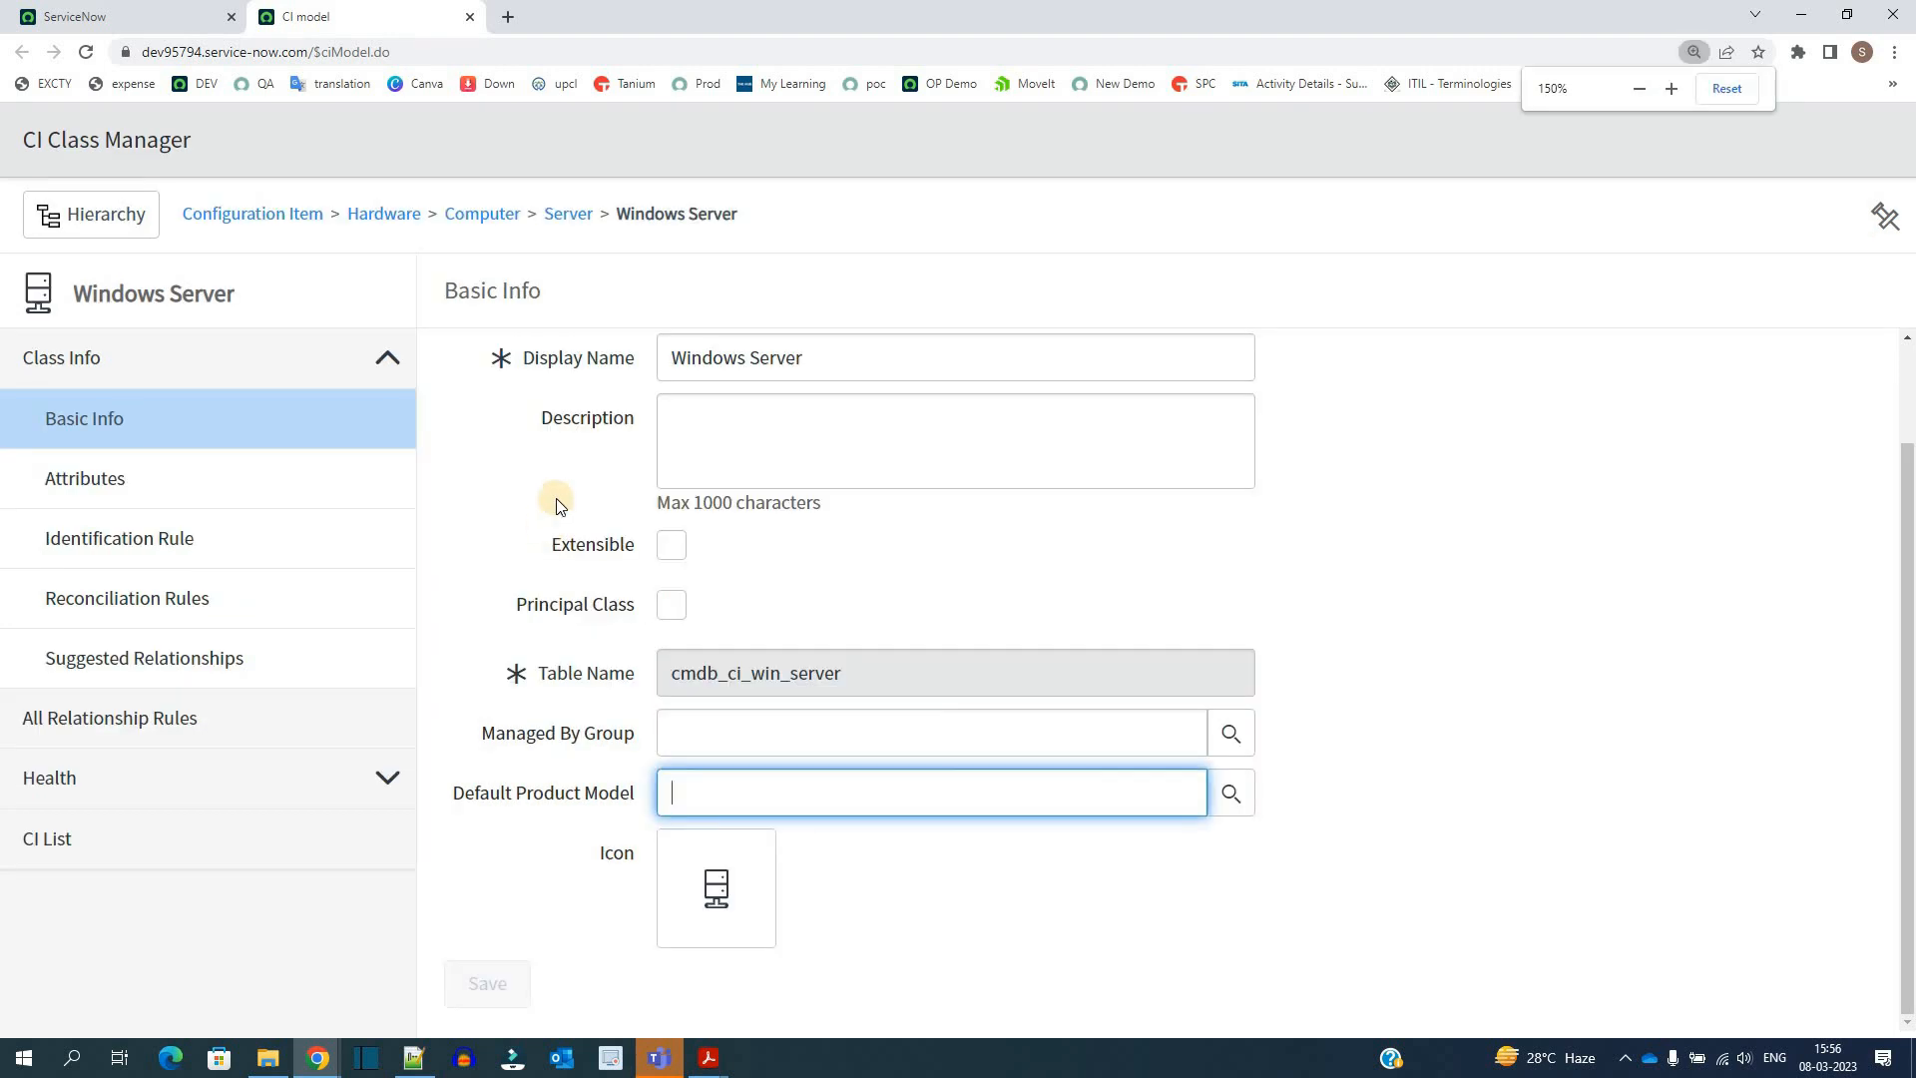
Step: Open the Windows Server class's attributes and review the Added, Derived and All views
left_click(78, 482)
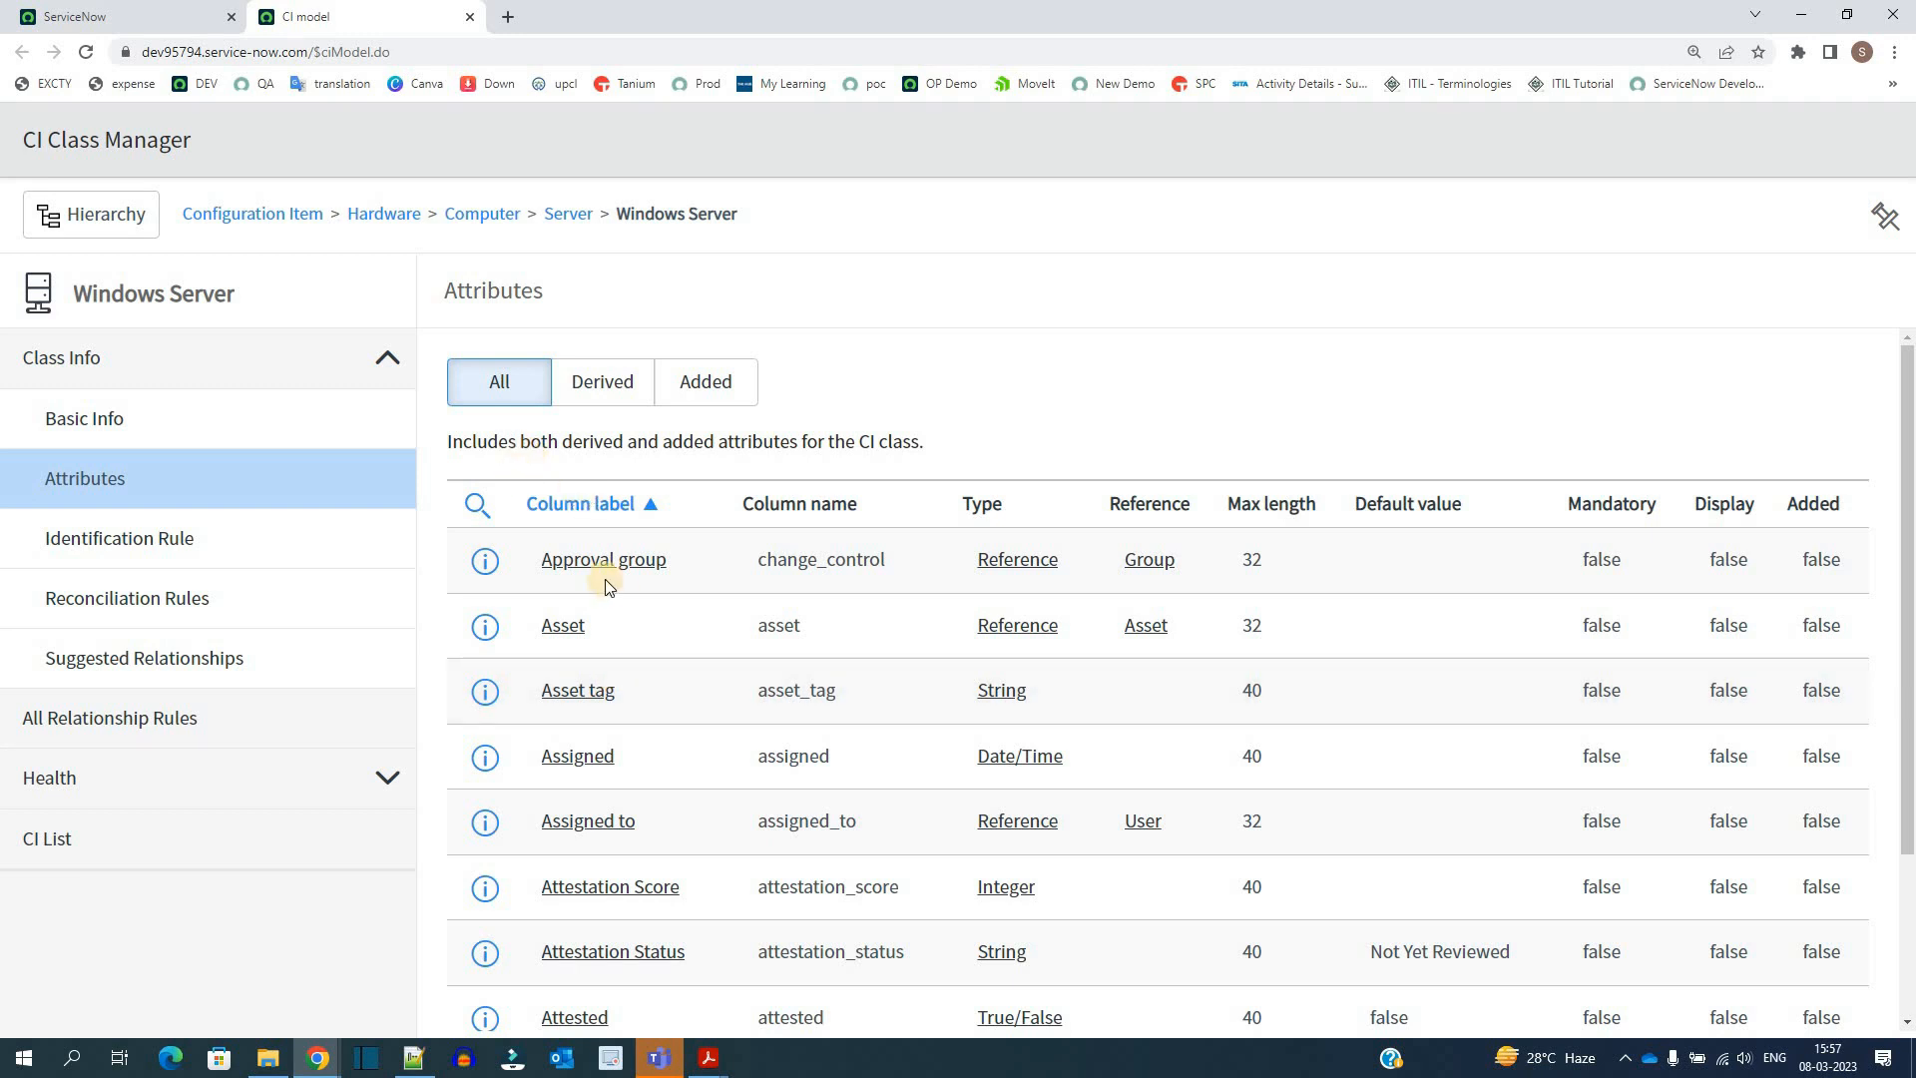
left_click(704, 392)
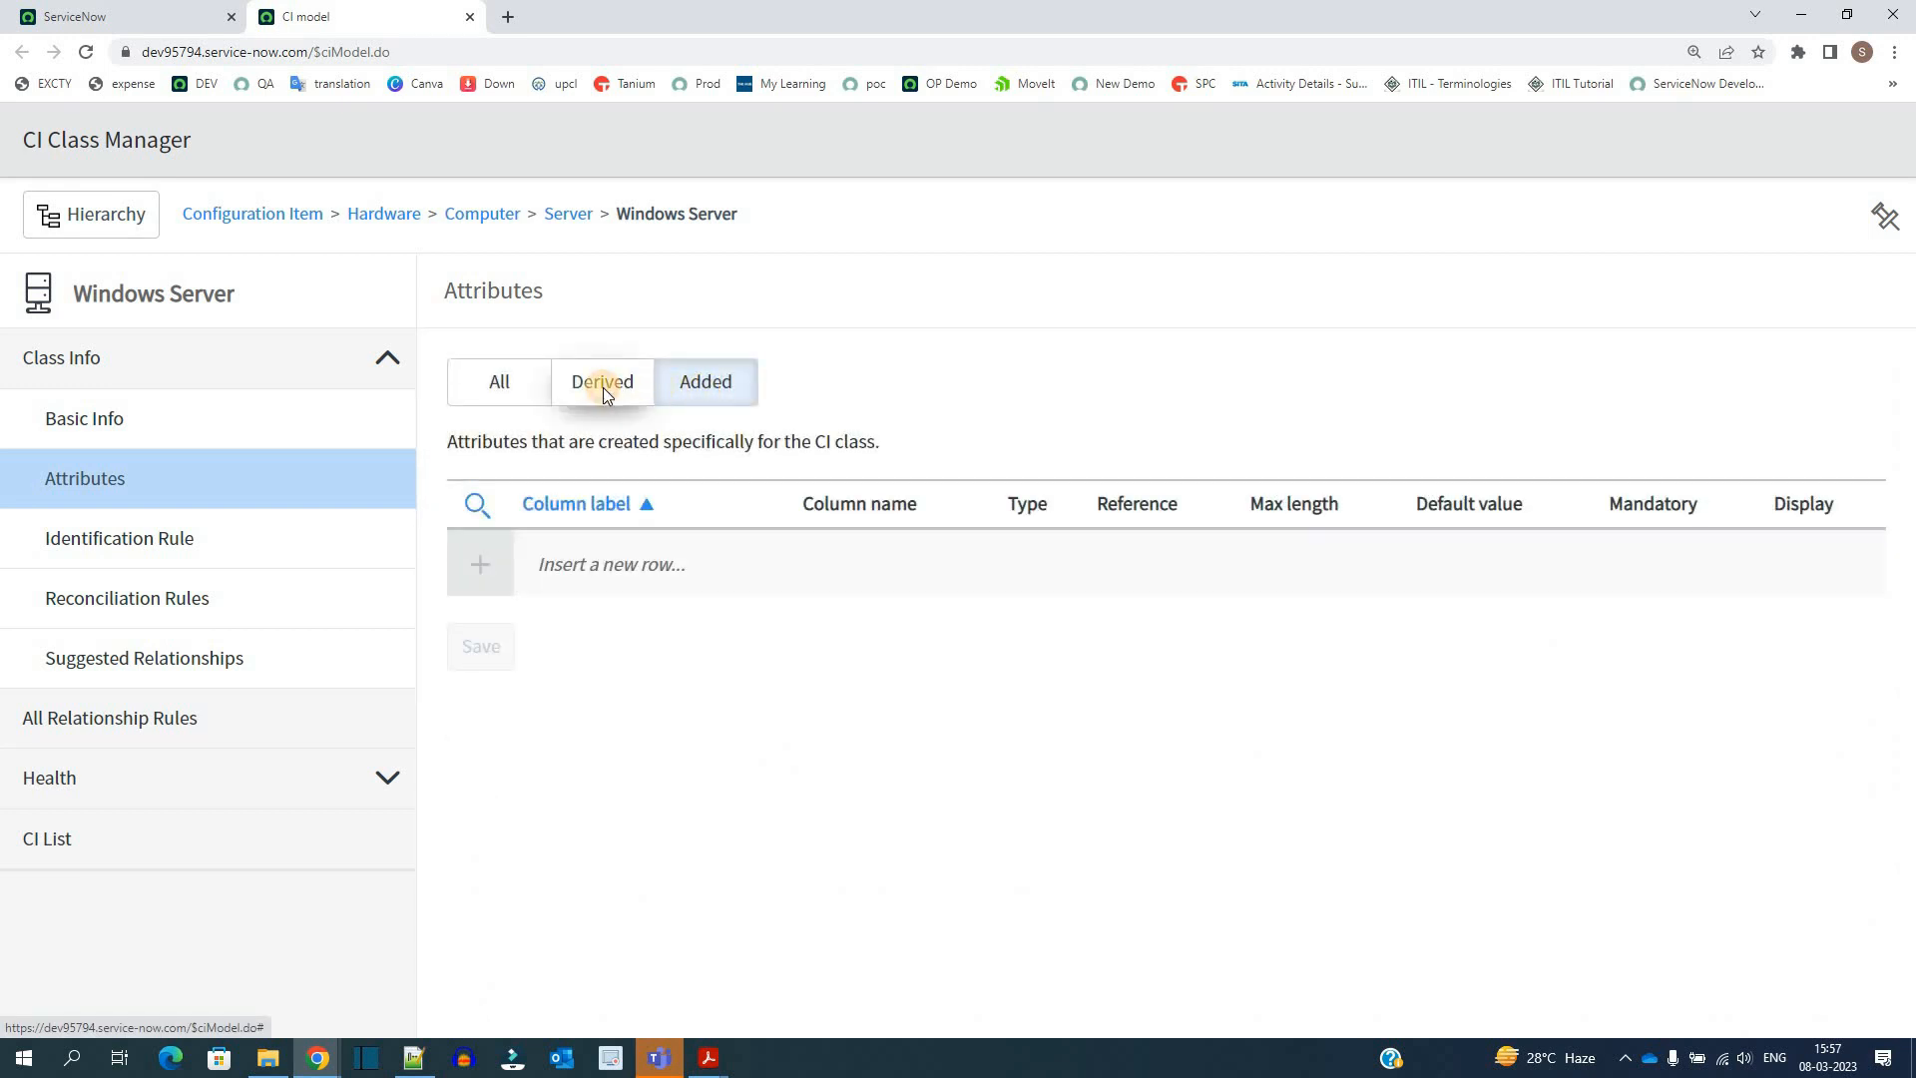
left_click(605, 394)
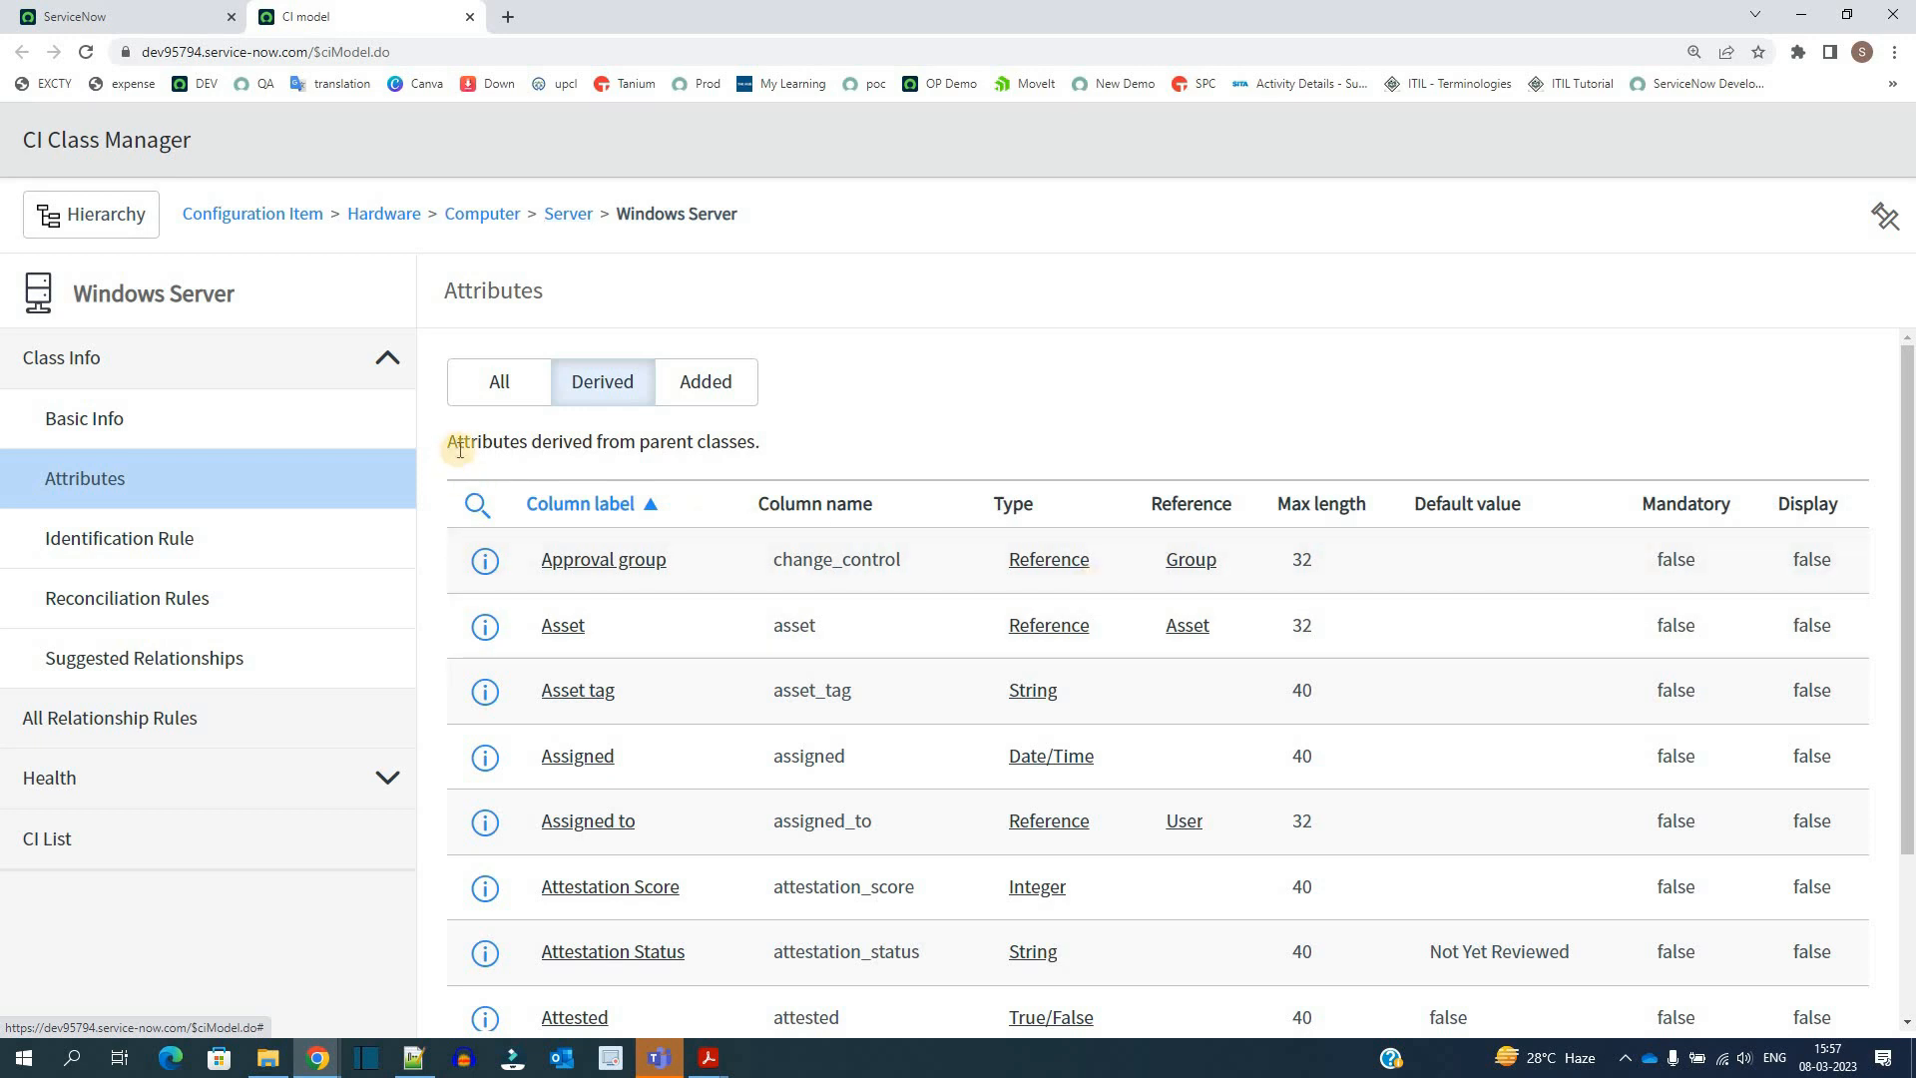
left_click_drag(449, 442, 761, 446)
scroll(658, 626, "down", 3)
scroll(649, 589, "up", 3)
left_click(499, 389)
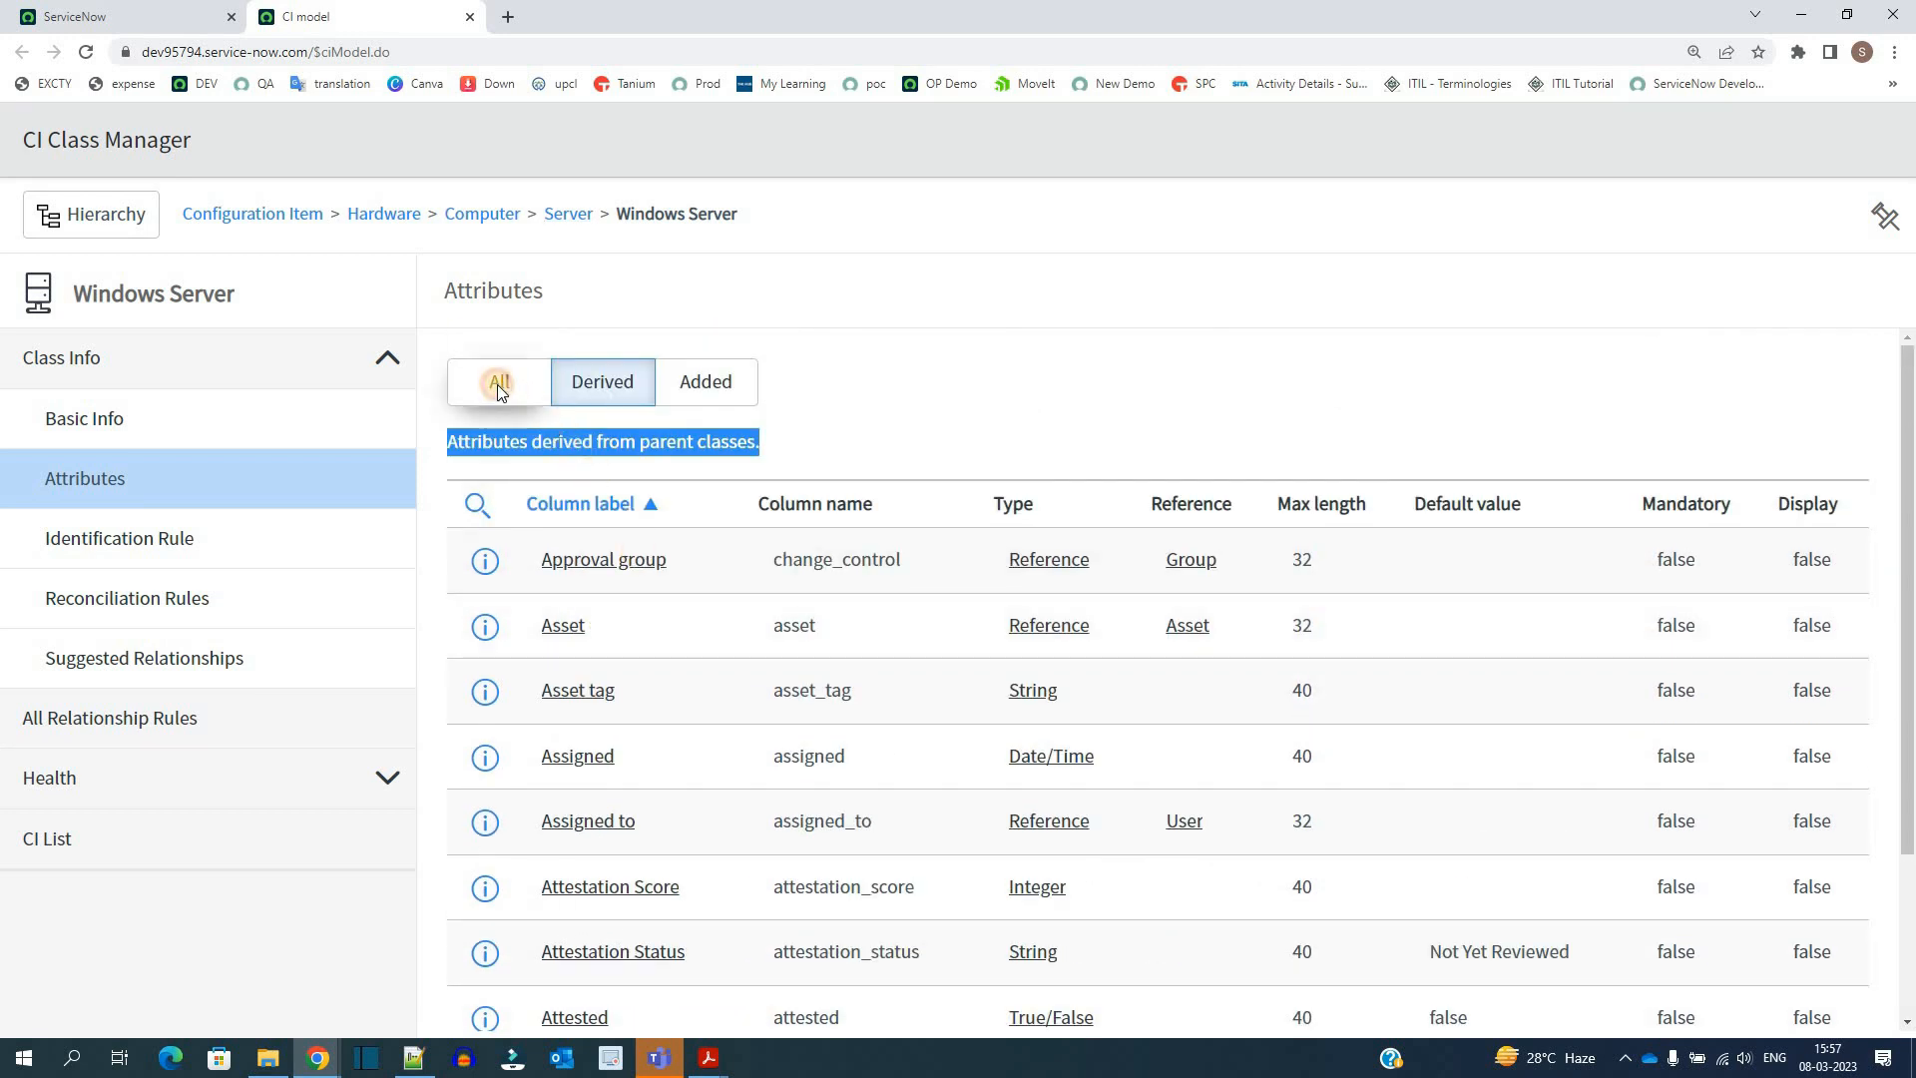
Step: Draft a new attribute with the column label "test" among the Windows Server class's added attributes
left_click(706, 383)
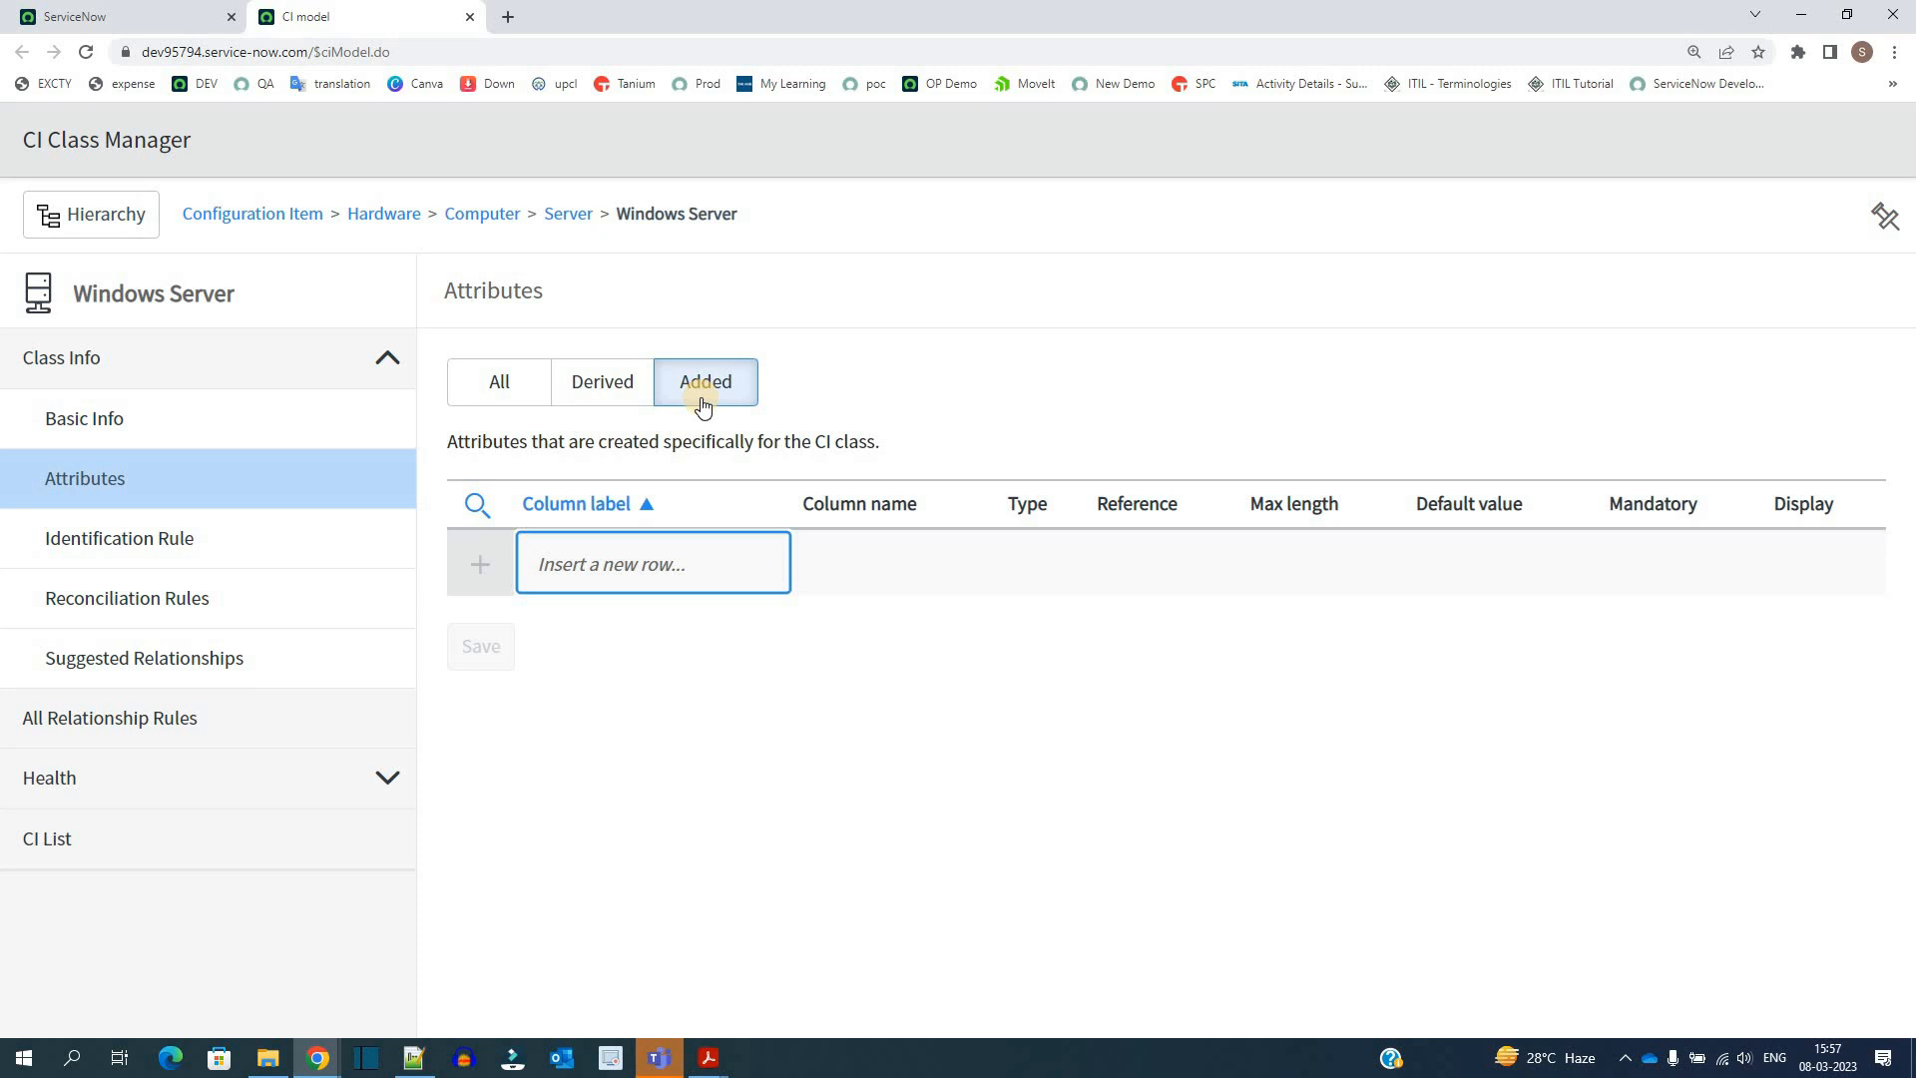
left_click(611, 559)
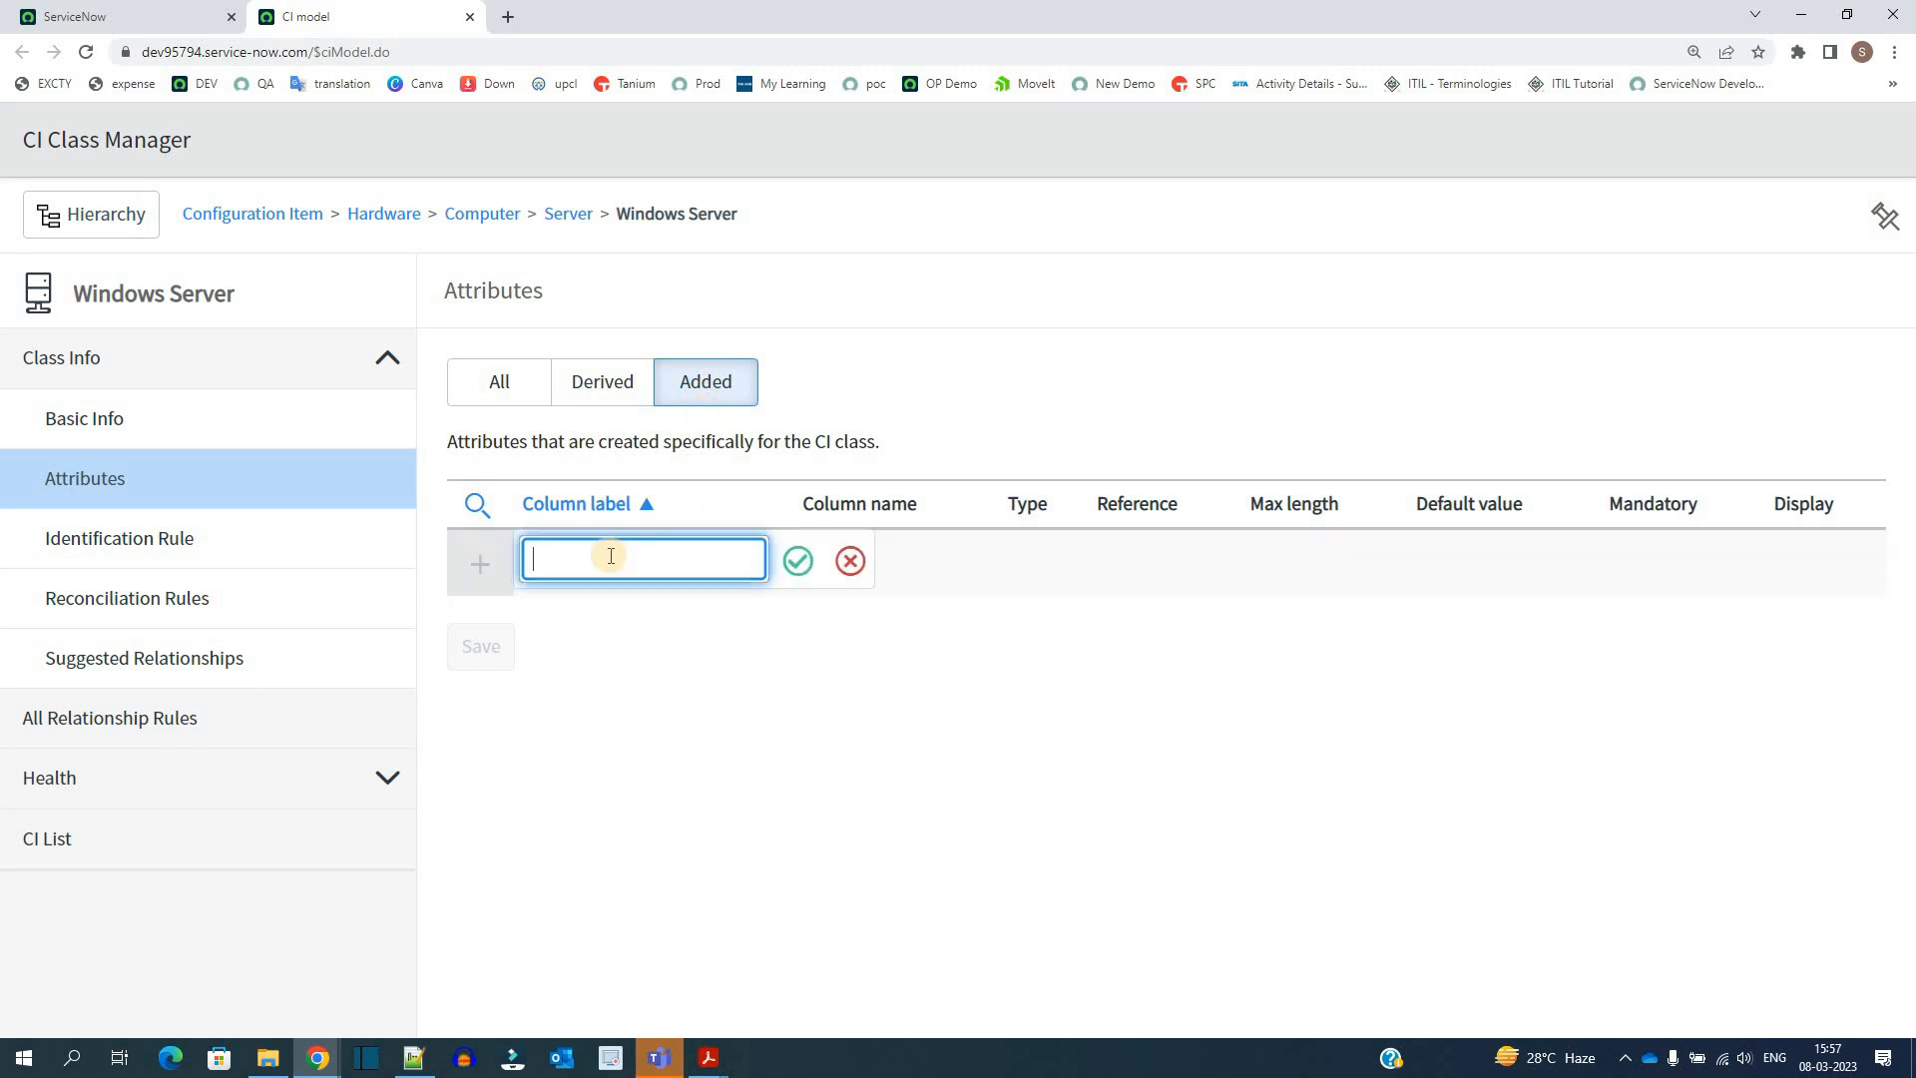
type("test")
left_click(784, 564)
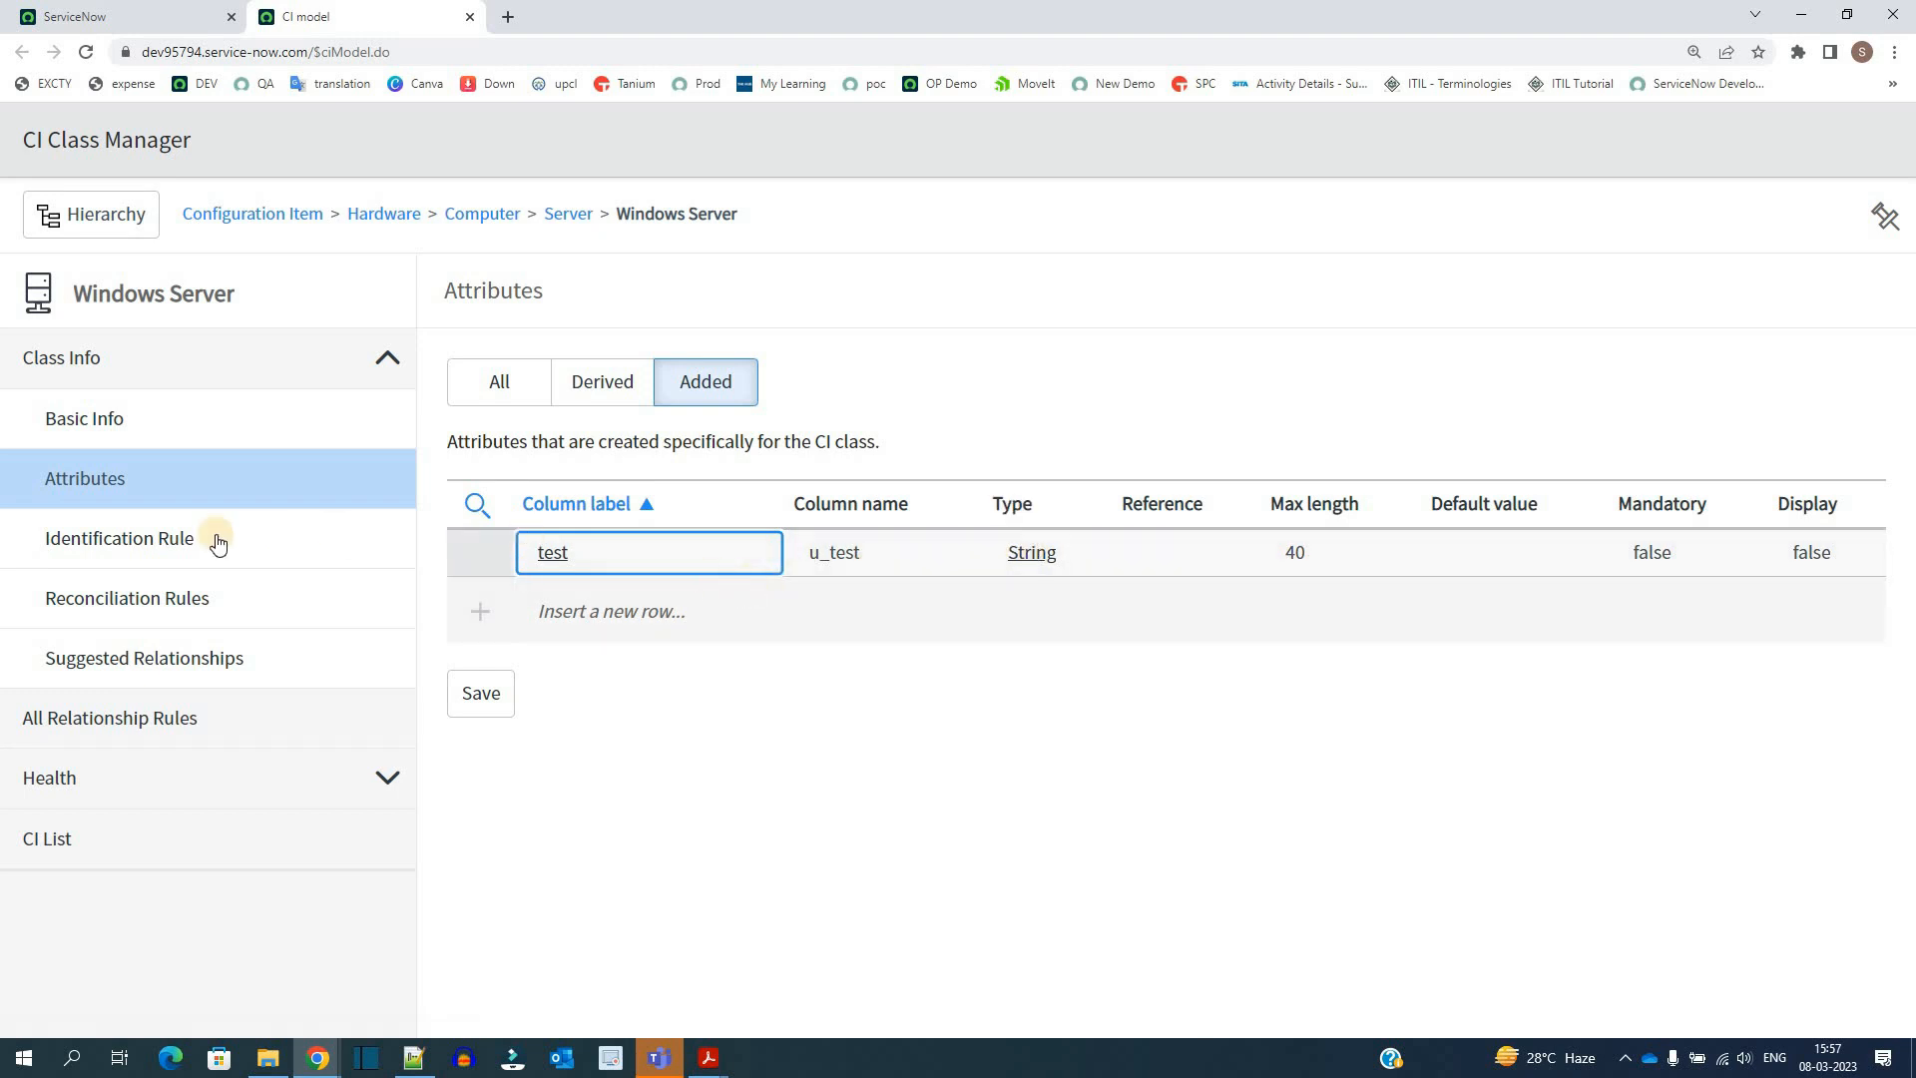
Step: Open the class's Identification Rule, discarding the unsaved attribute, and examine the Hardware Rule's Independent and Derived designations
left_click(120, 546)
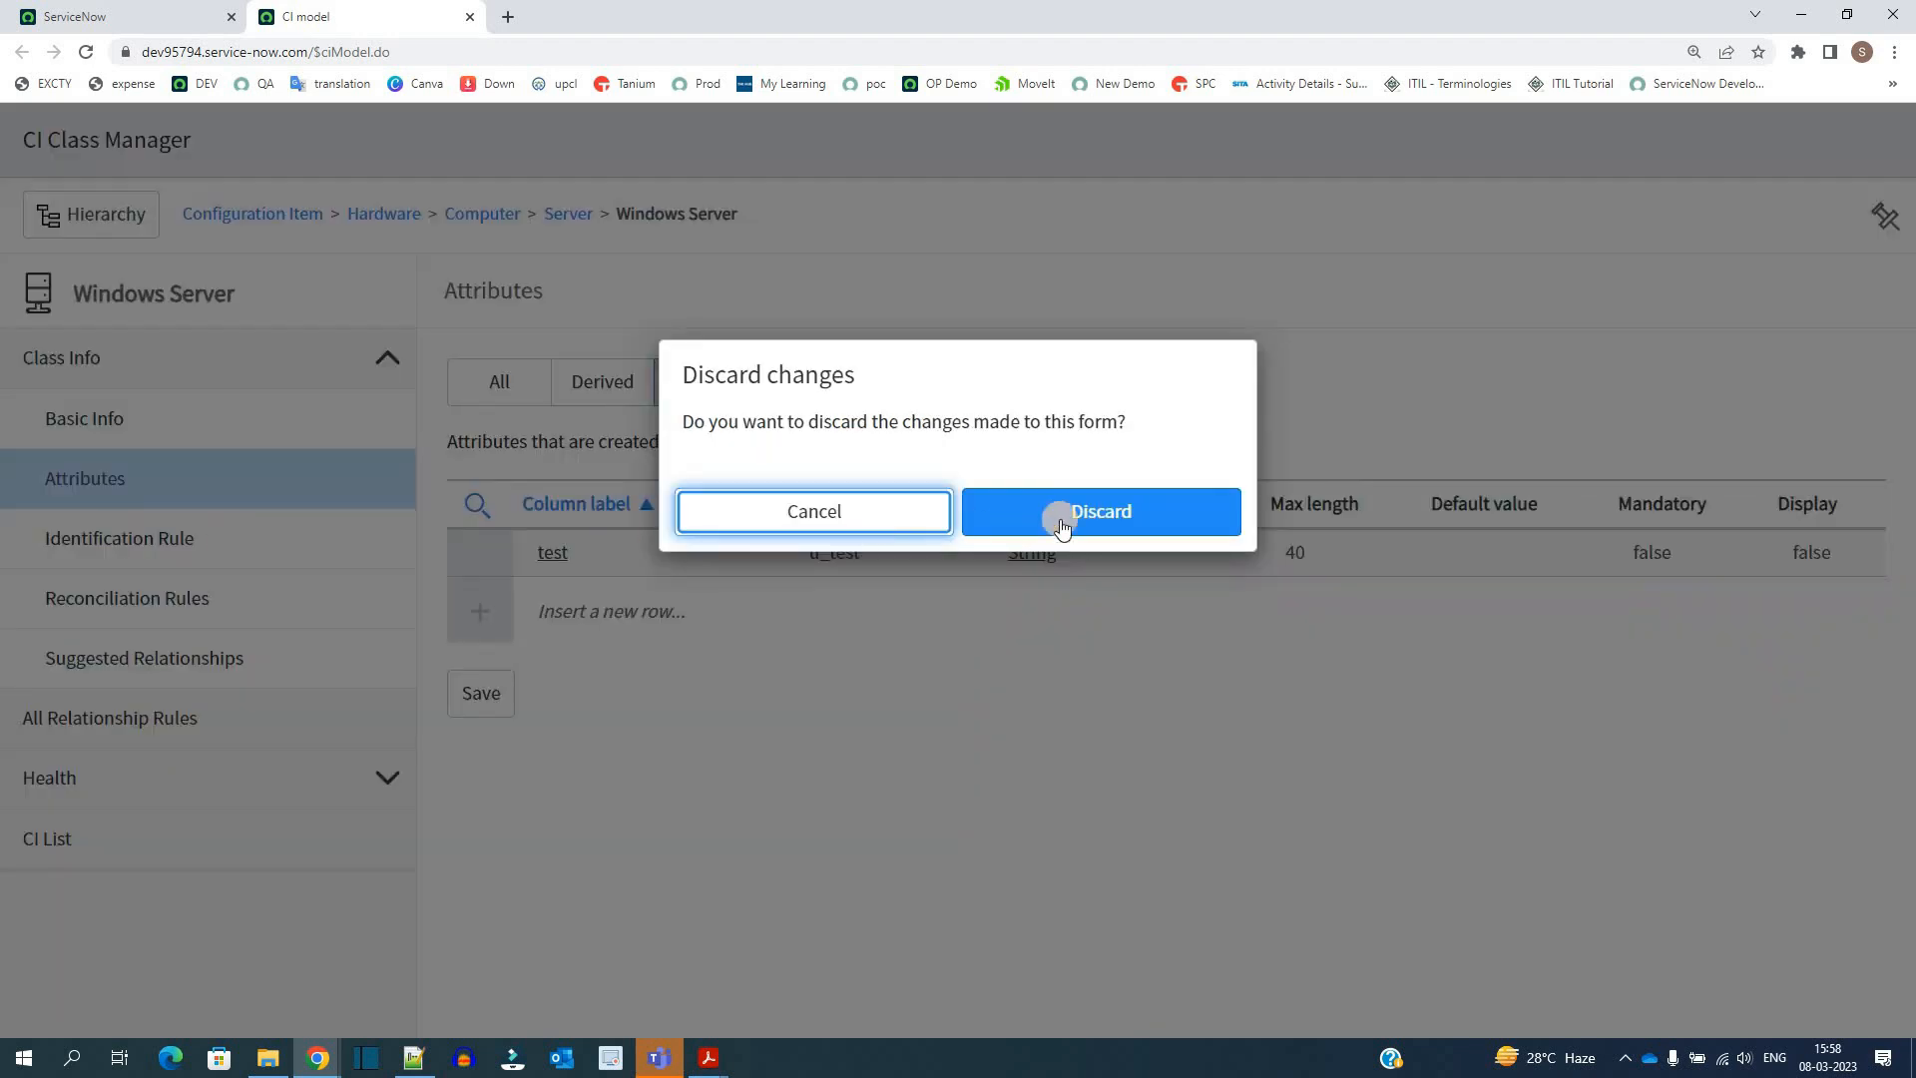
left_click(1106, 509)
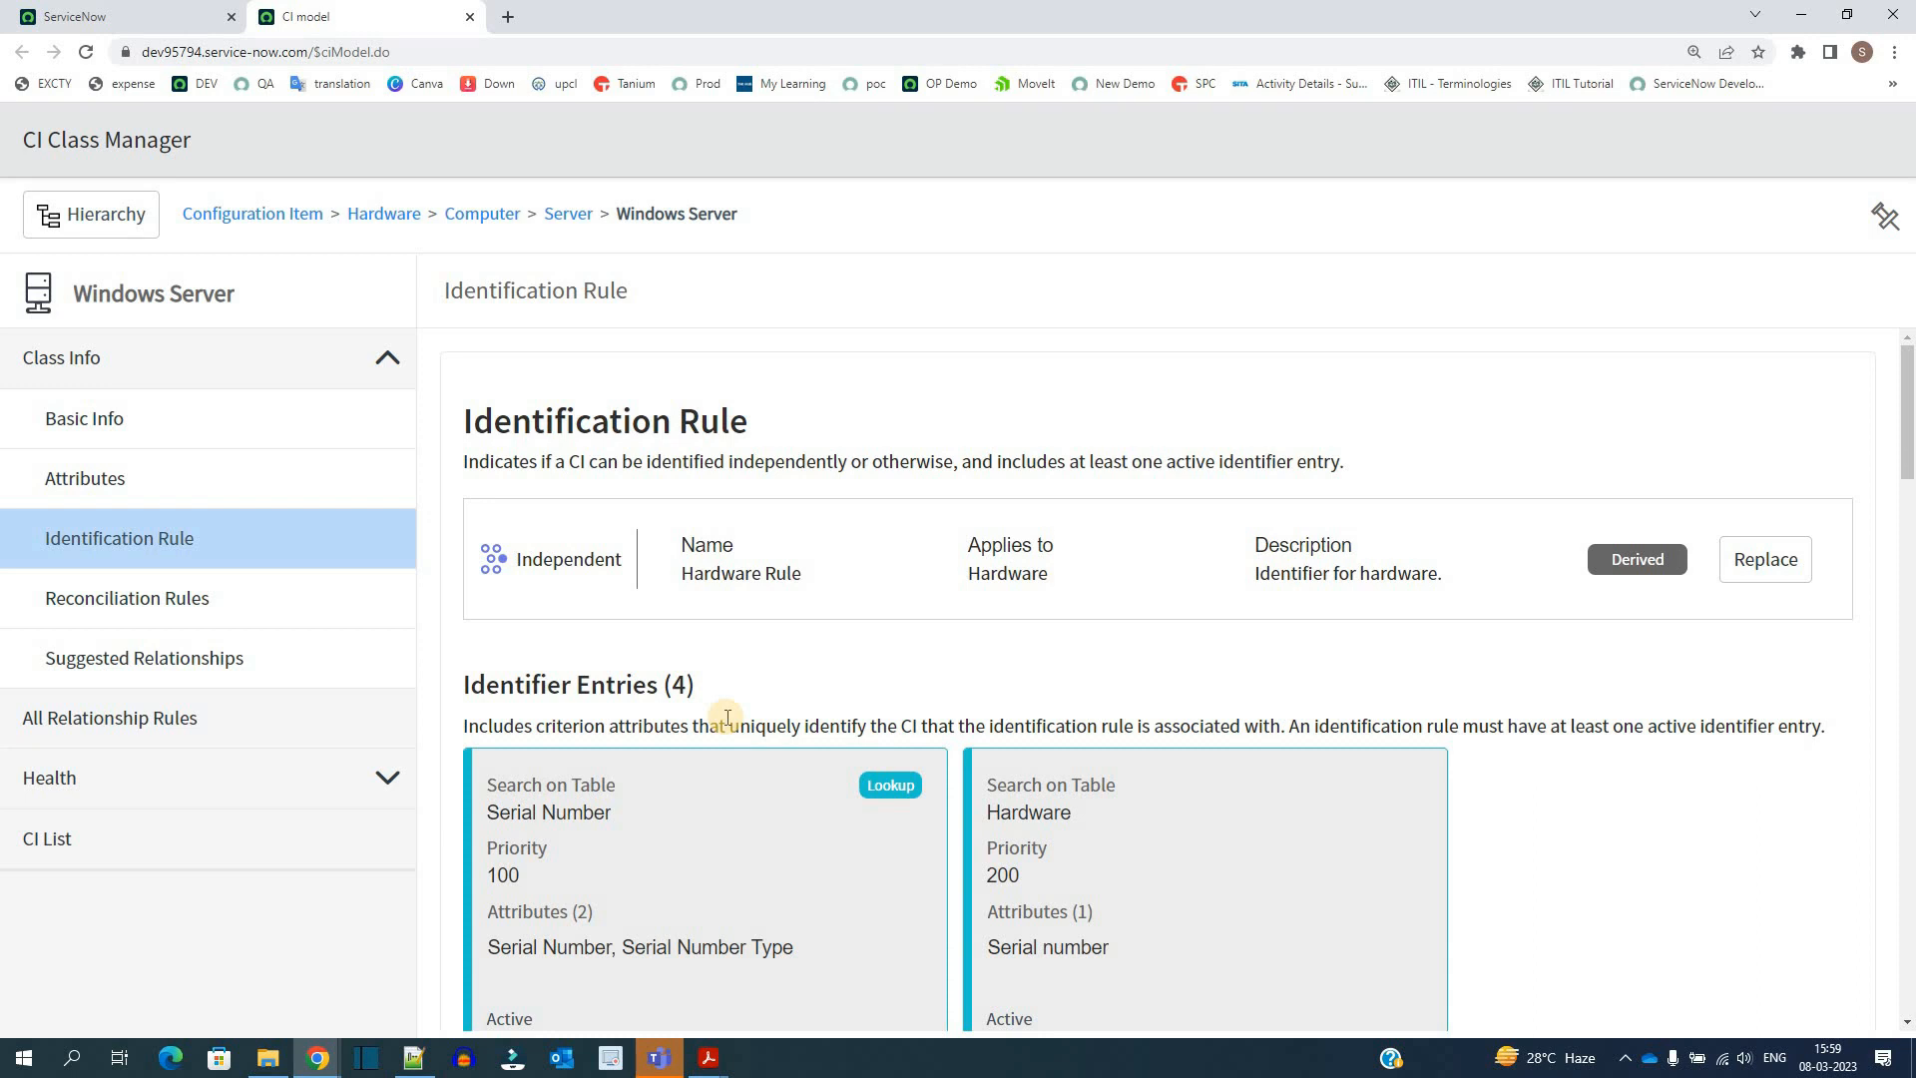
scroll(719, 699, "down", 3)
scroll(704, 657, "up", 3)
triple_click(628, 420)
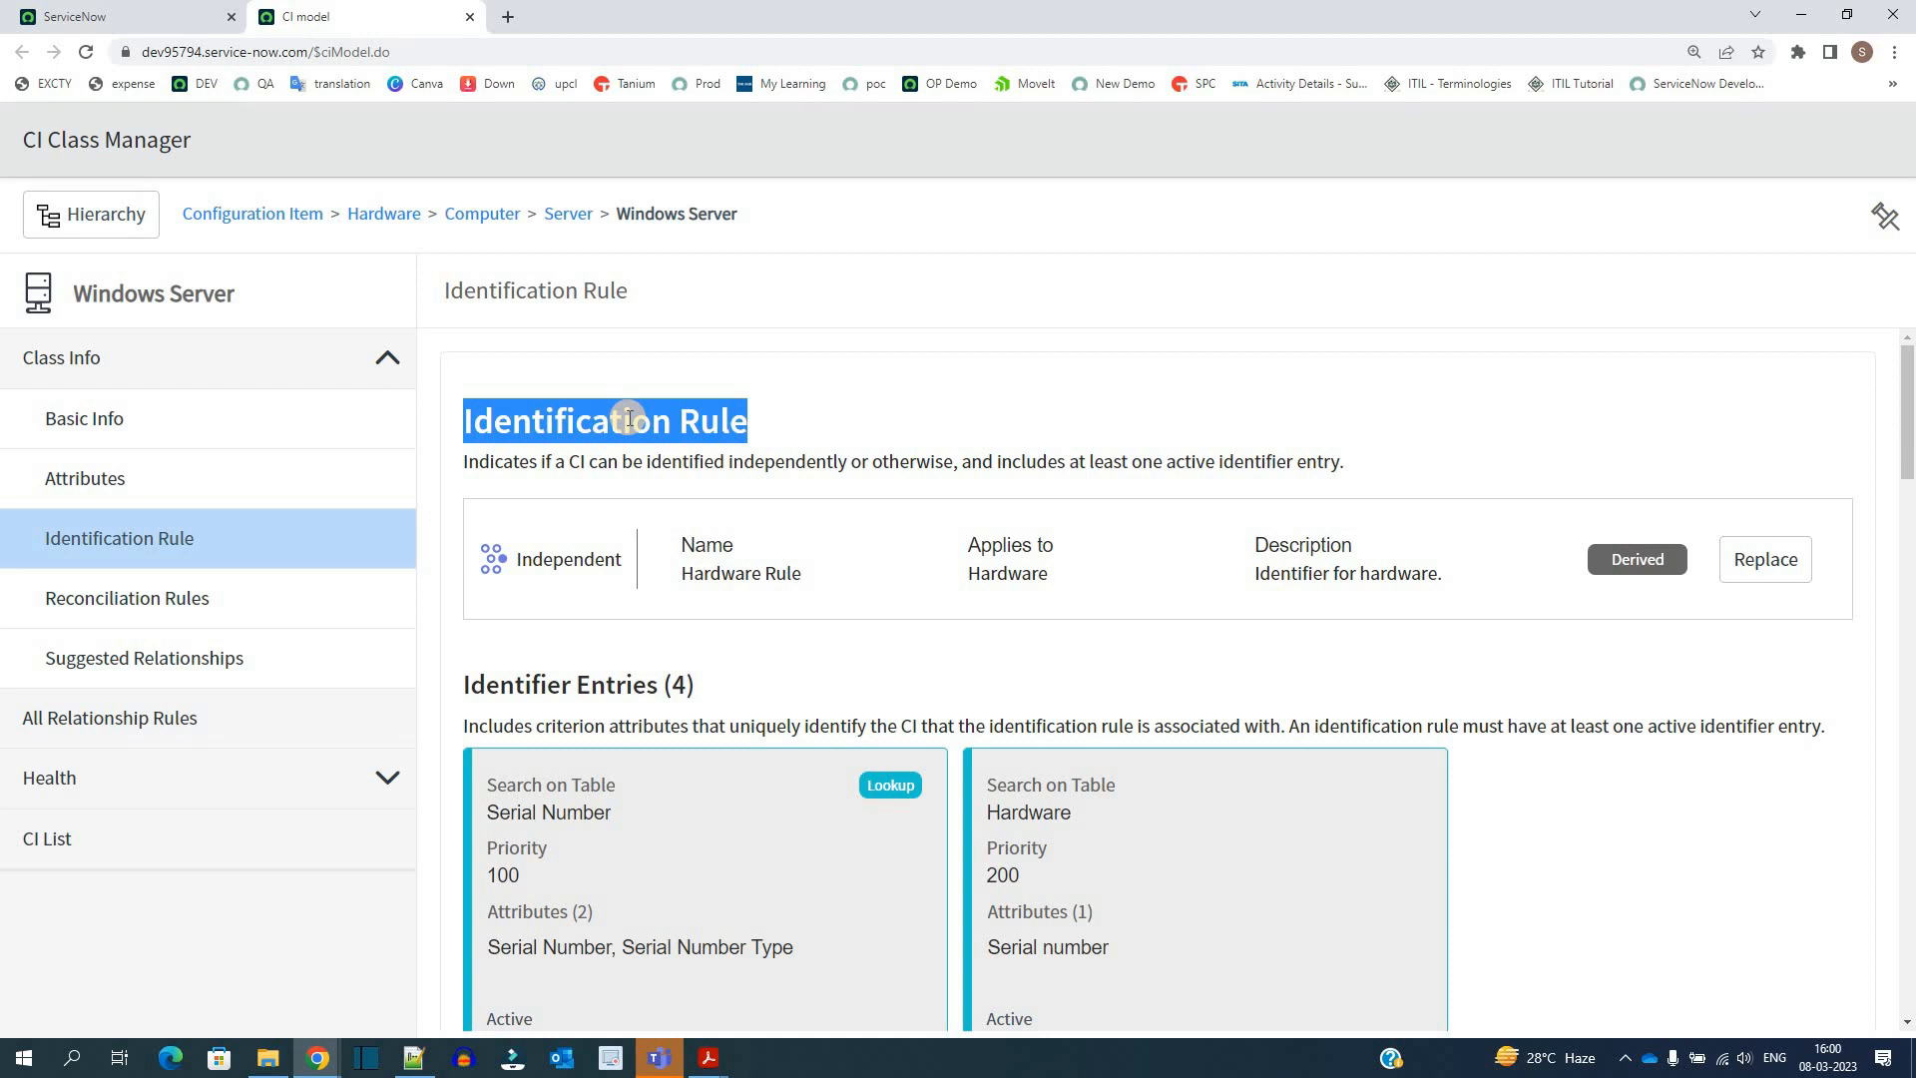
left_click(584, 562)
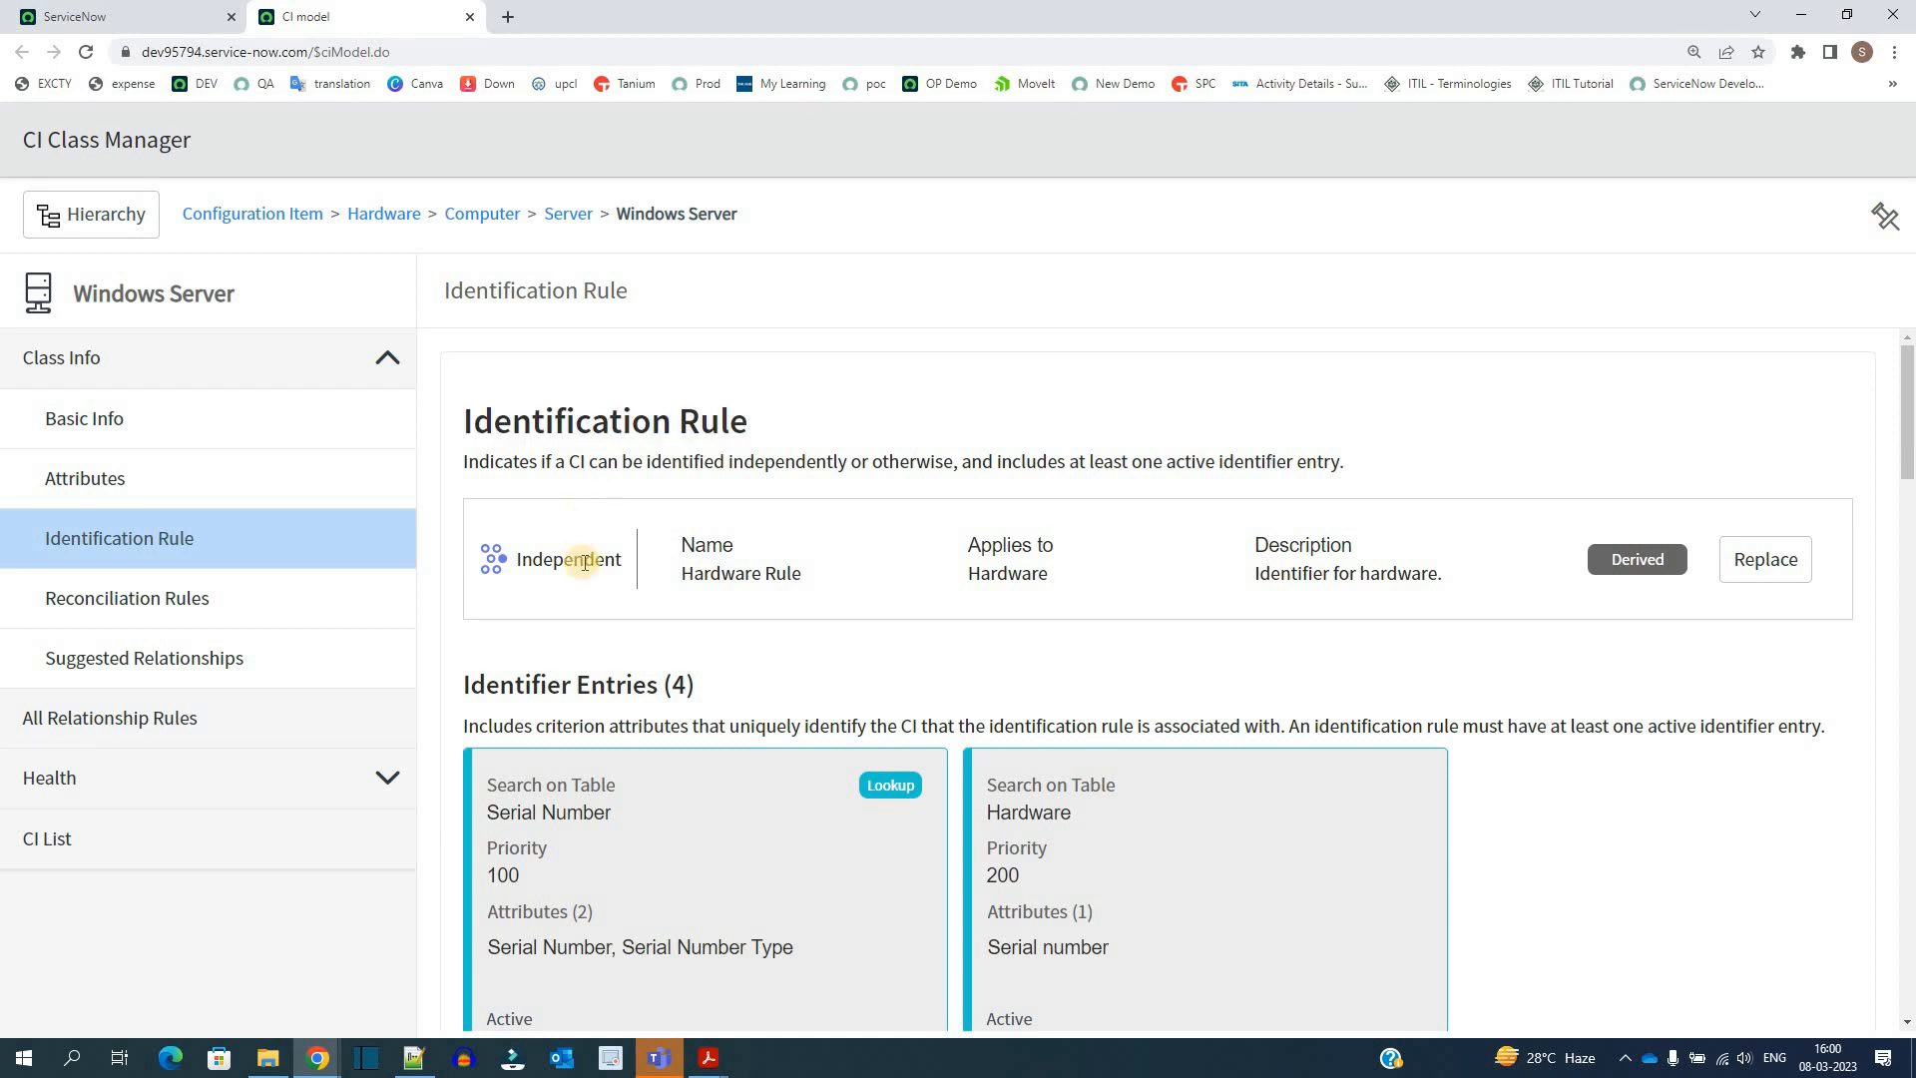
double_click(1639, 557)
left_click(572, 590)
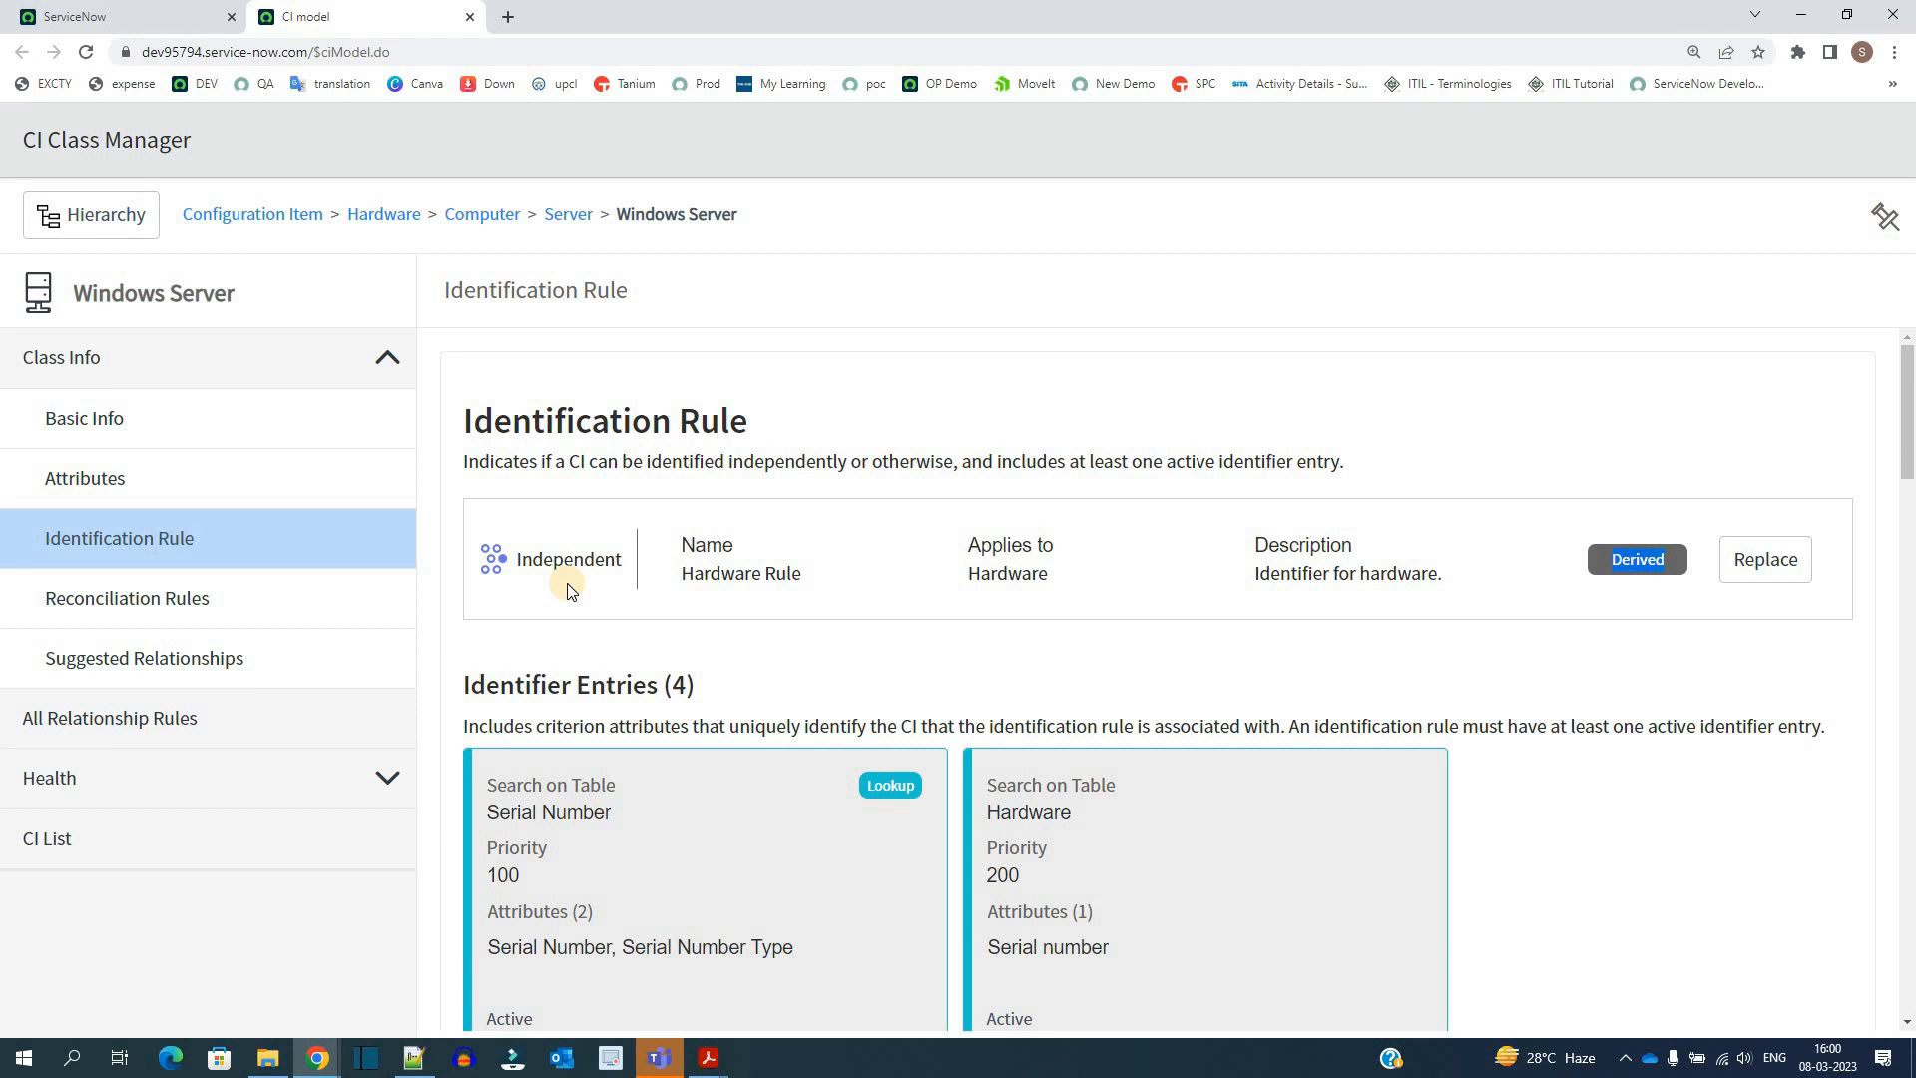
Step: Examine the identifier entries of the Hardware Rule and the attributes each one uses
scroll(569, 589, "down", 2)
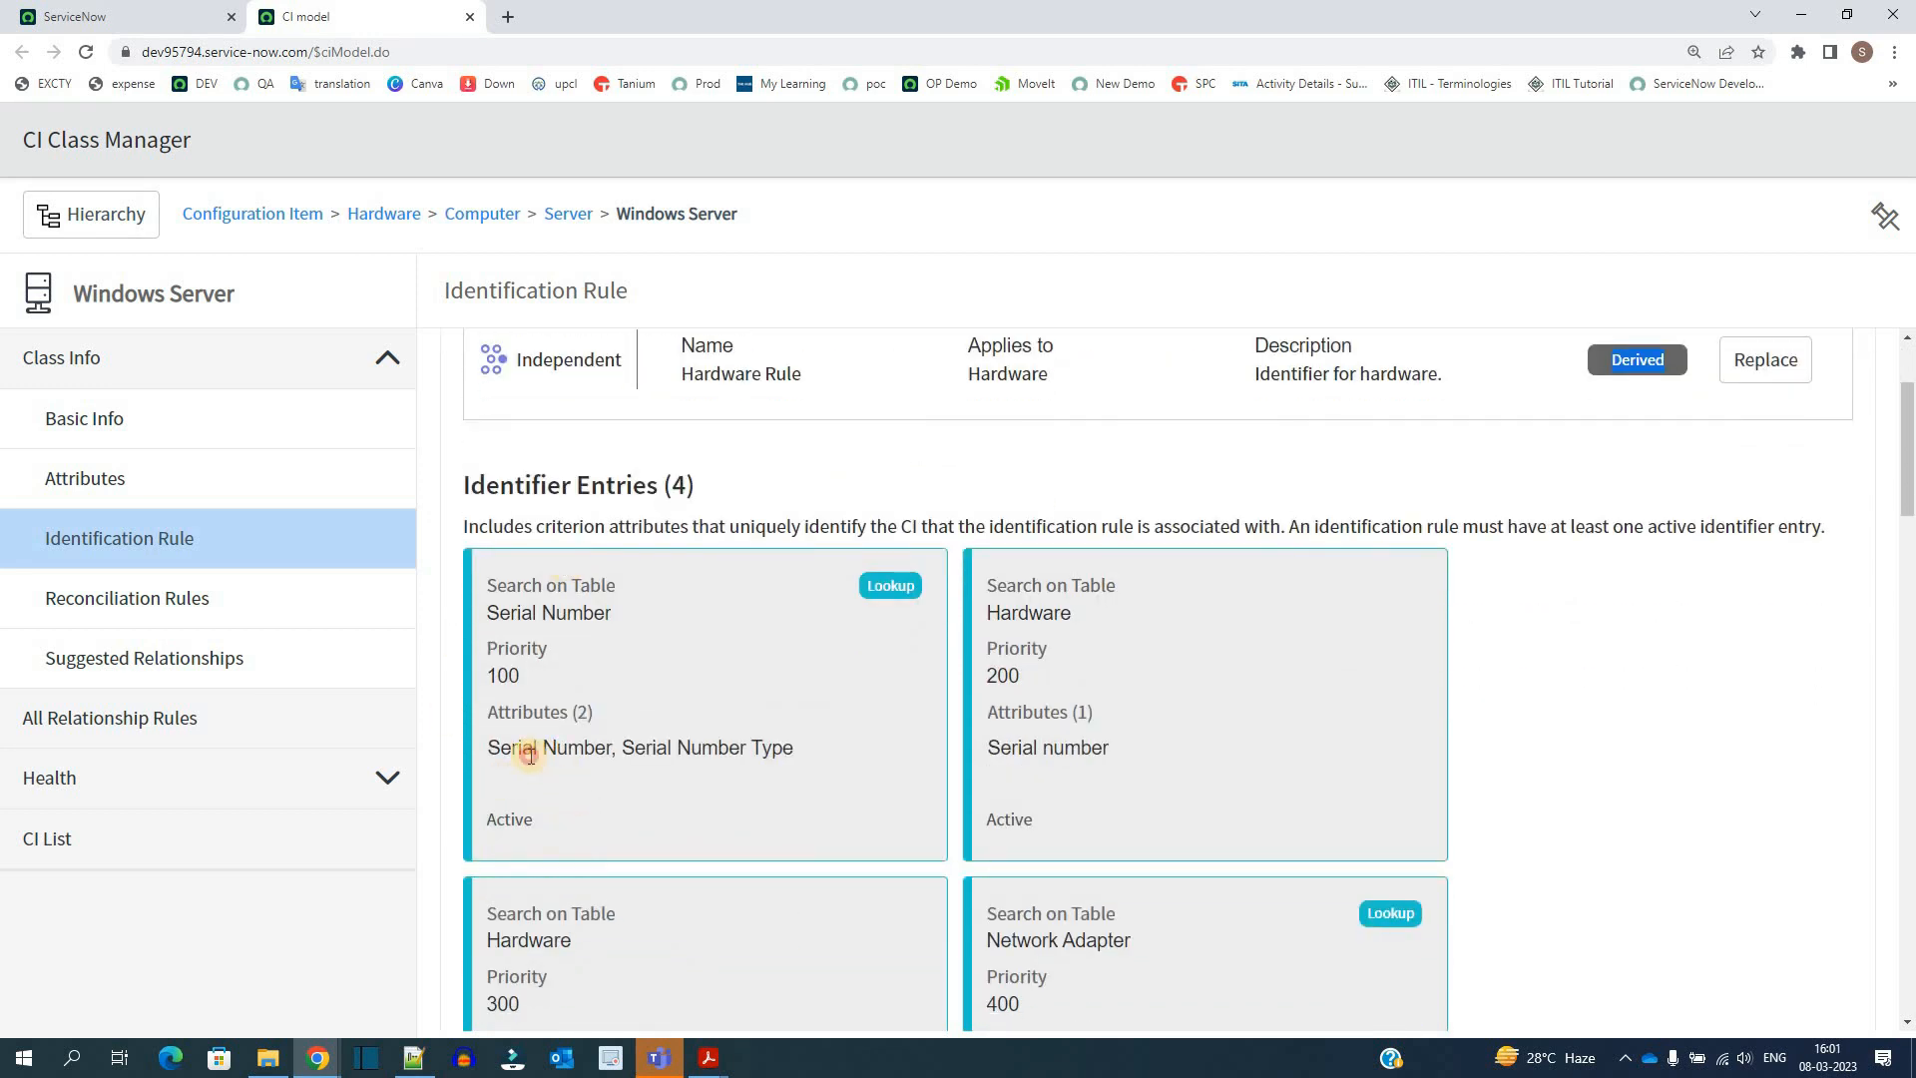
triple_click(529, 751)
double_click(661, 747)
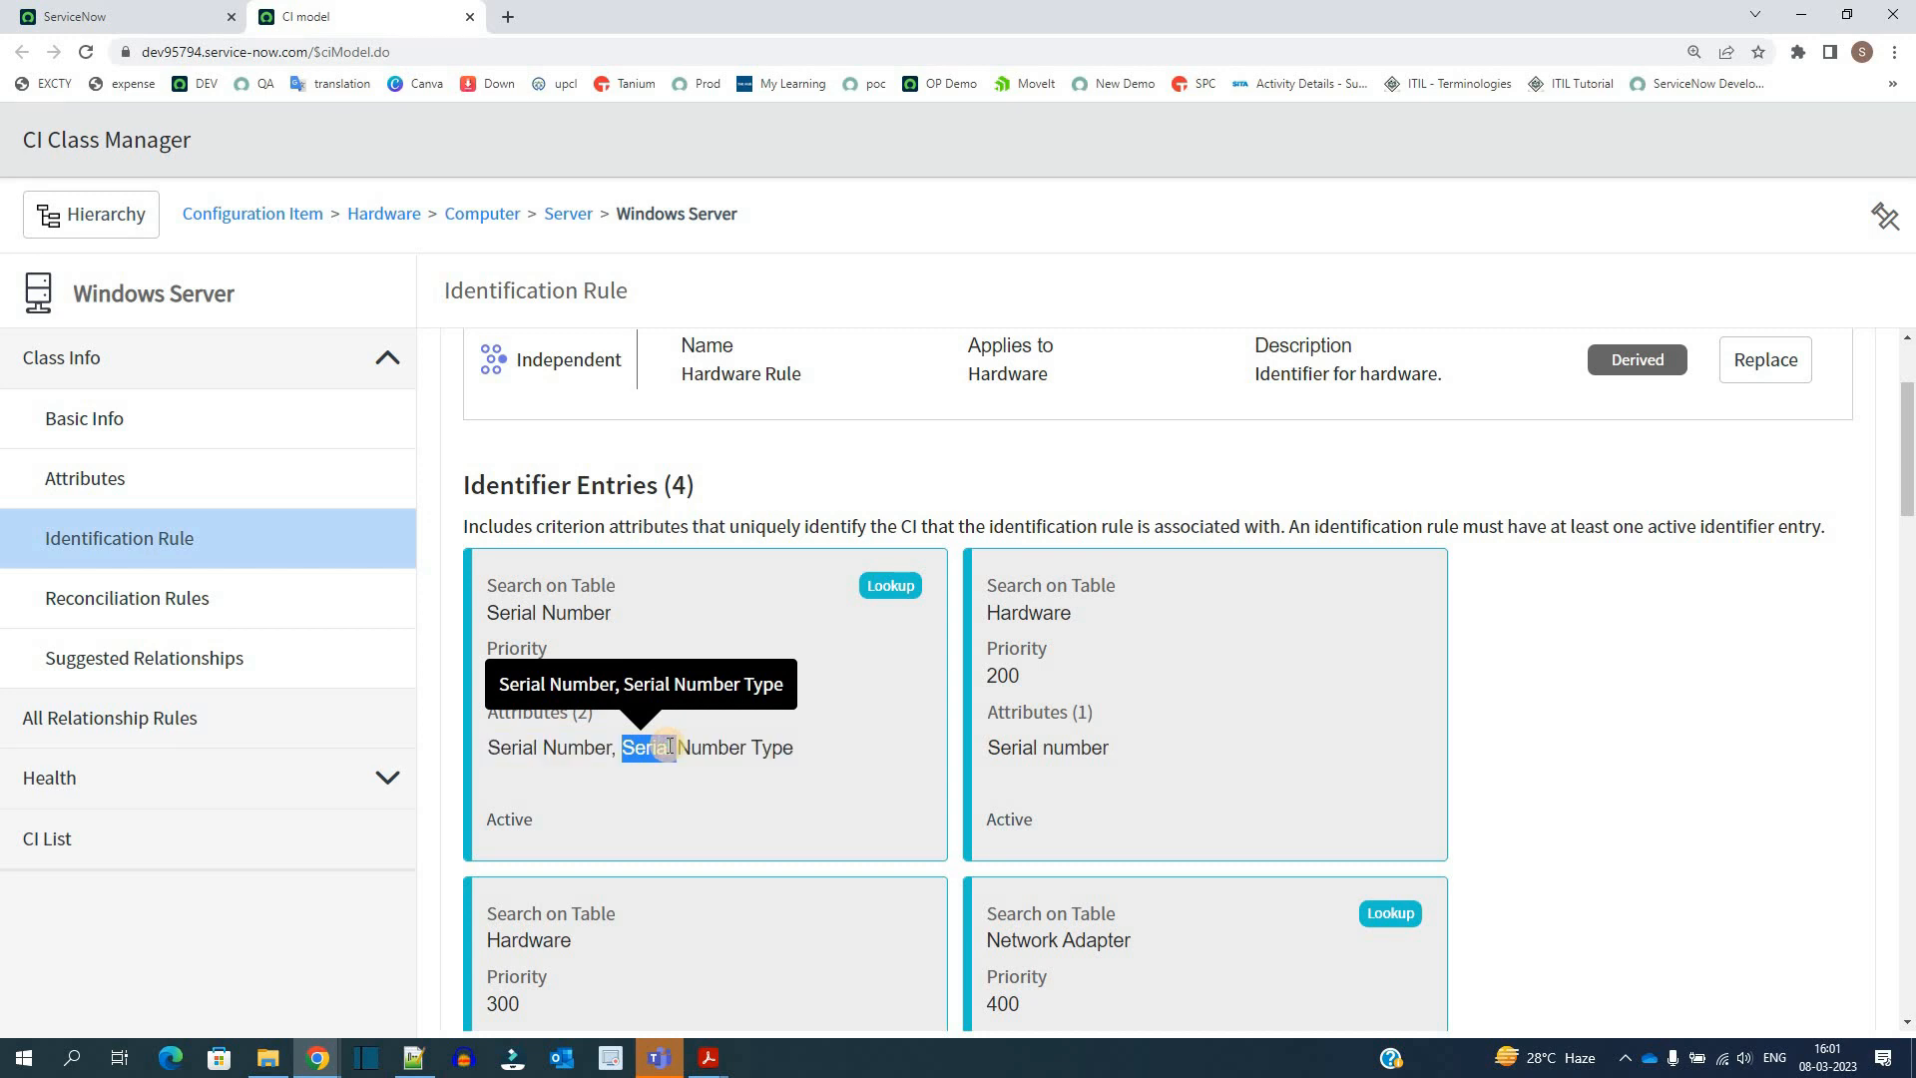
scroll(698, 756, "down", 1)
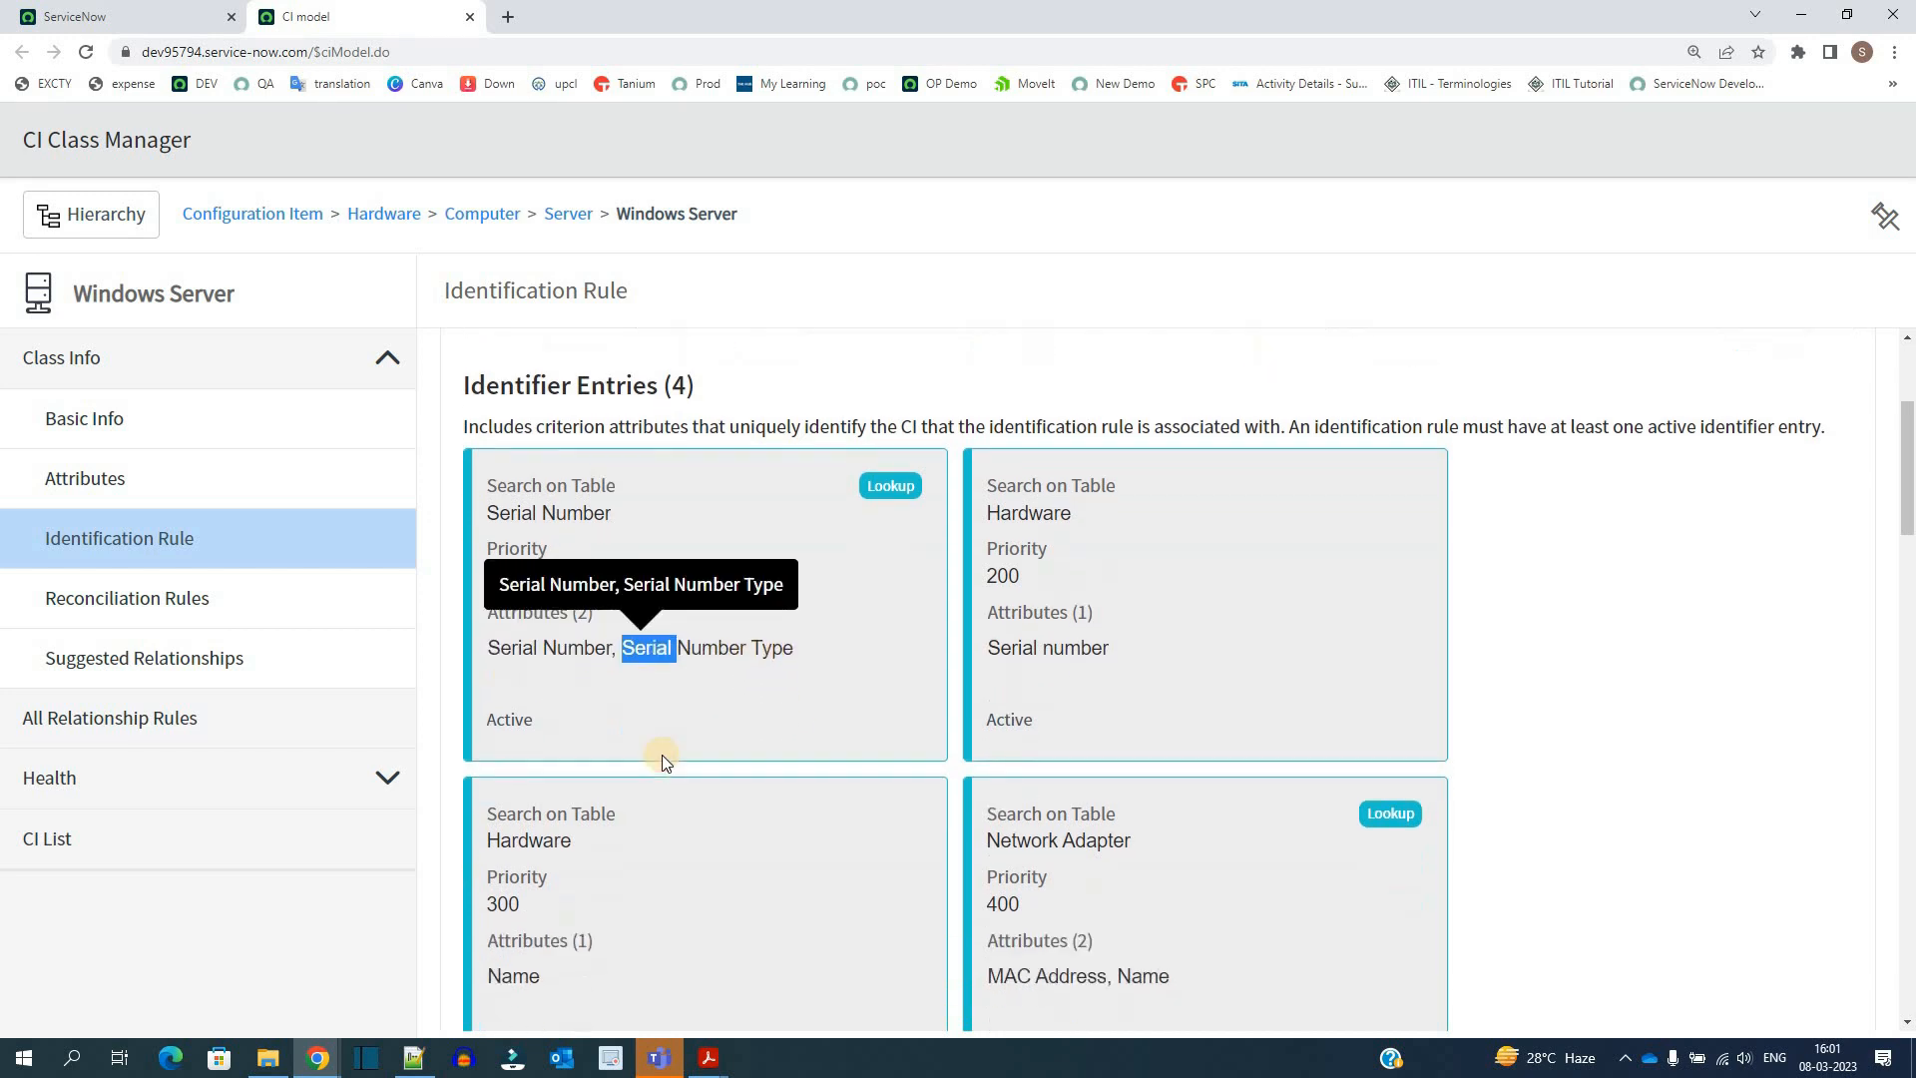
scroll(533, 813, "down", 2)
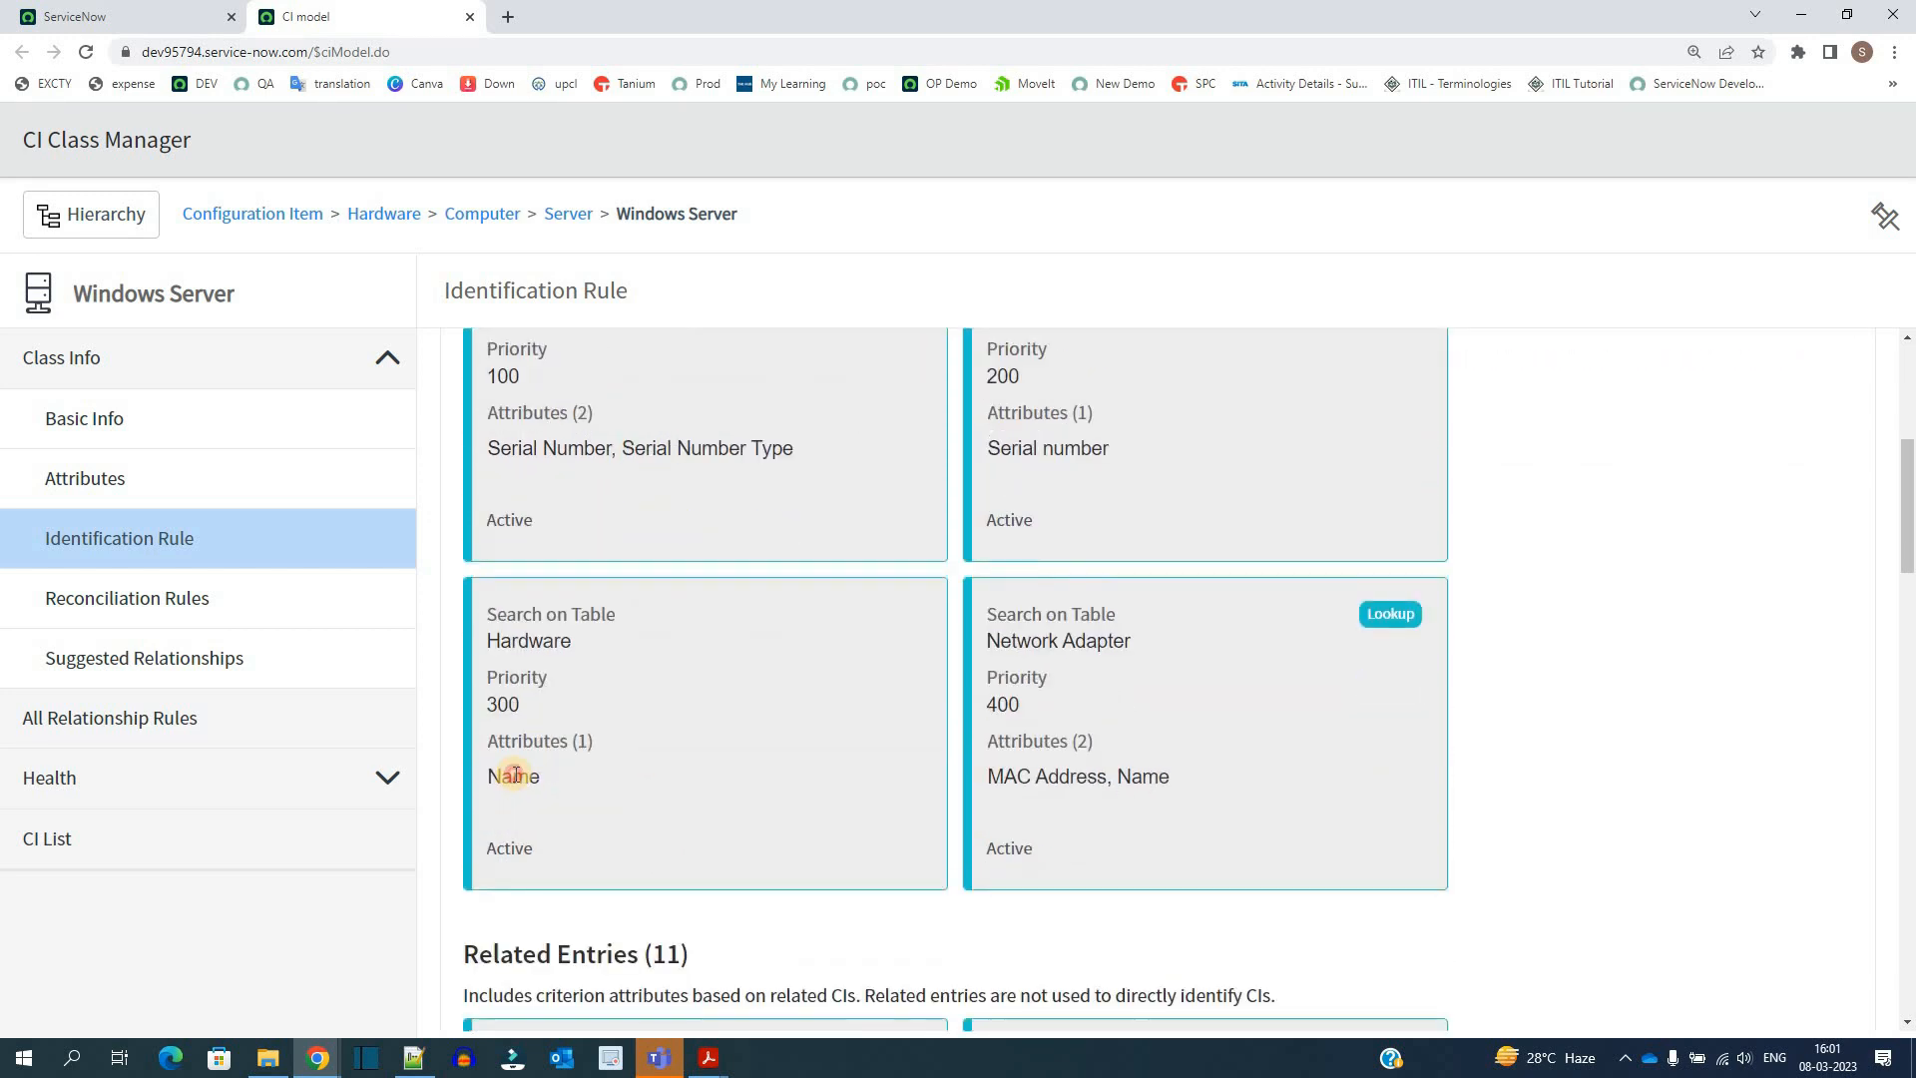
double_click(514, 775)
scroll(687, 638, "up", 5)
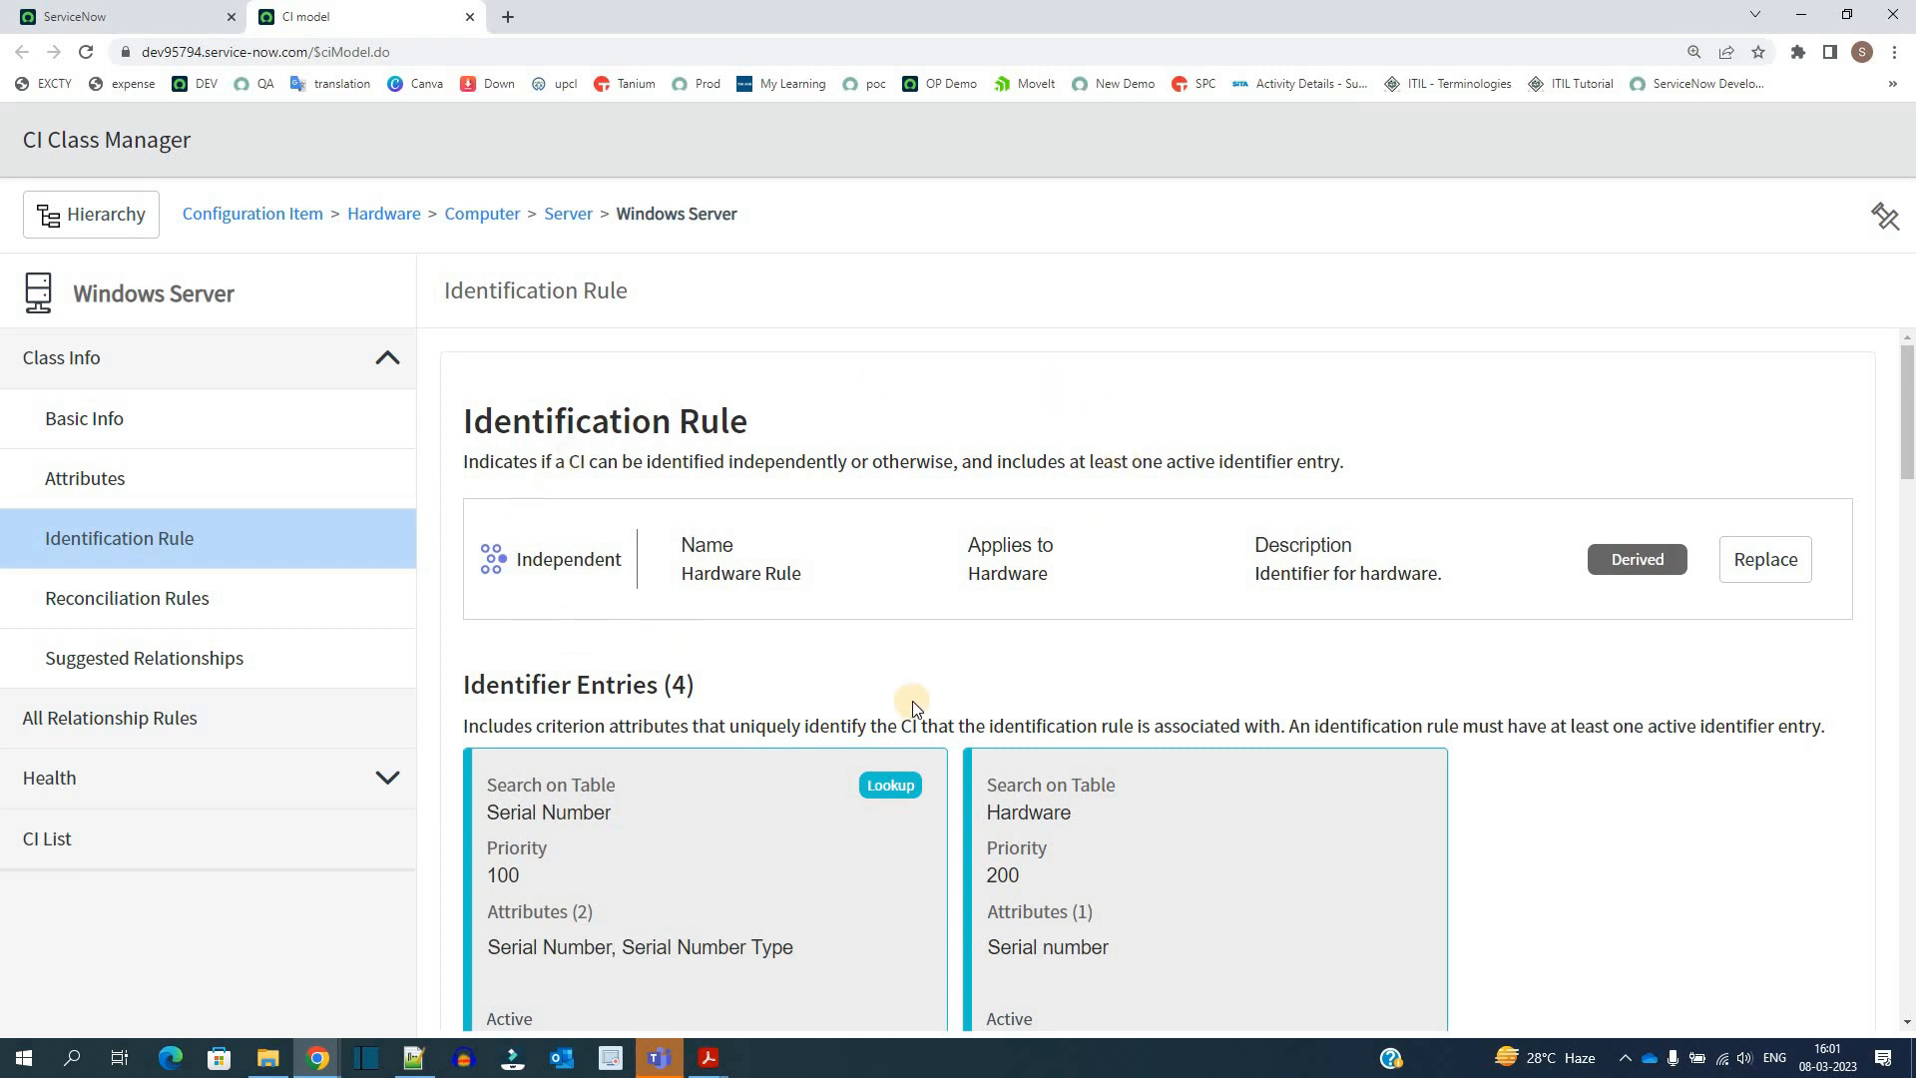
Step: Look through the identification rule's related entries and the advanced Inclusion Rule section
scroll(914, 706, "down", 5)
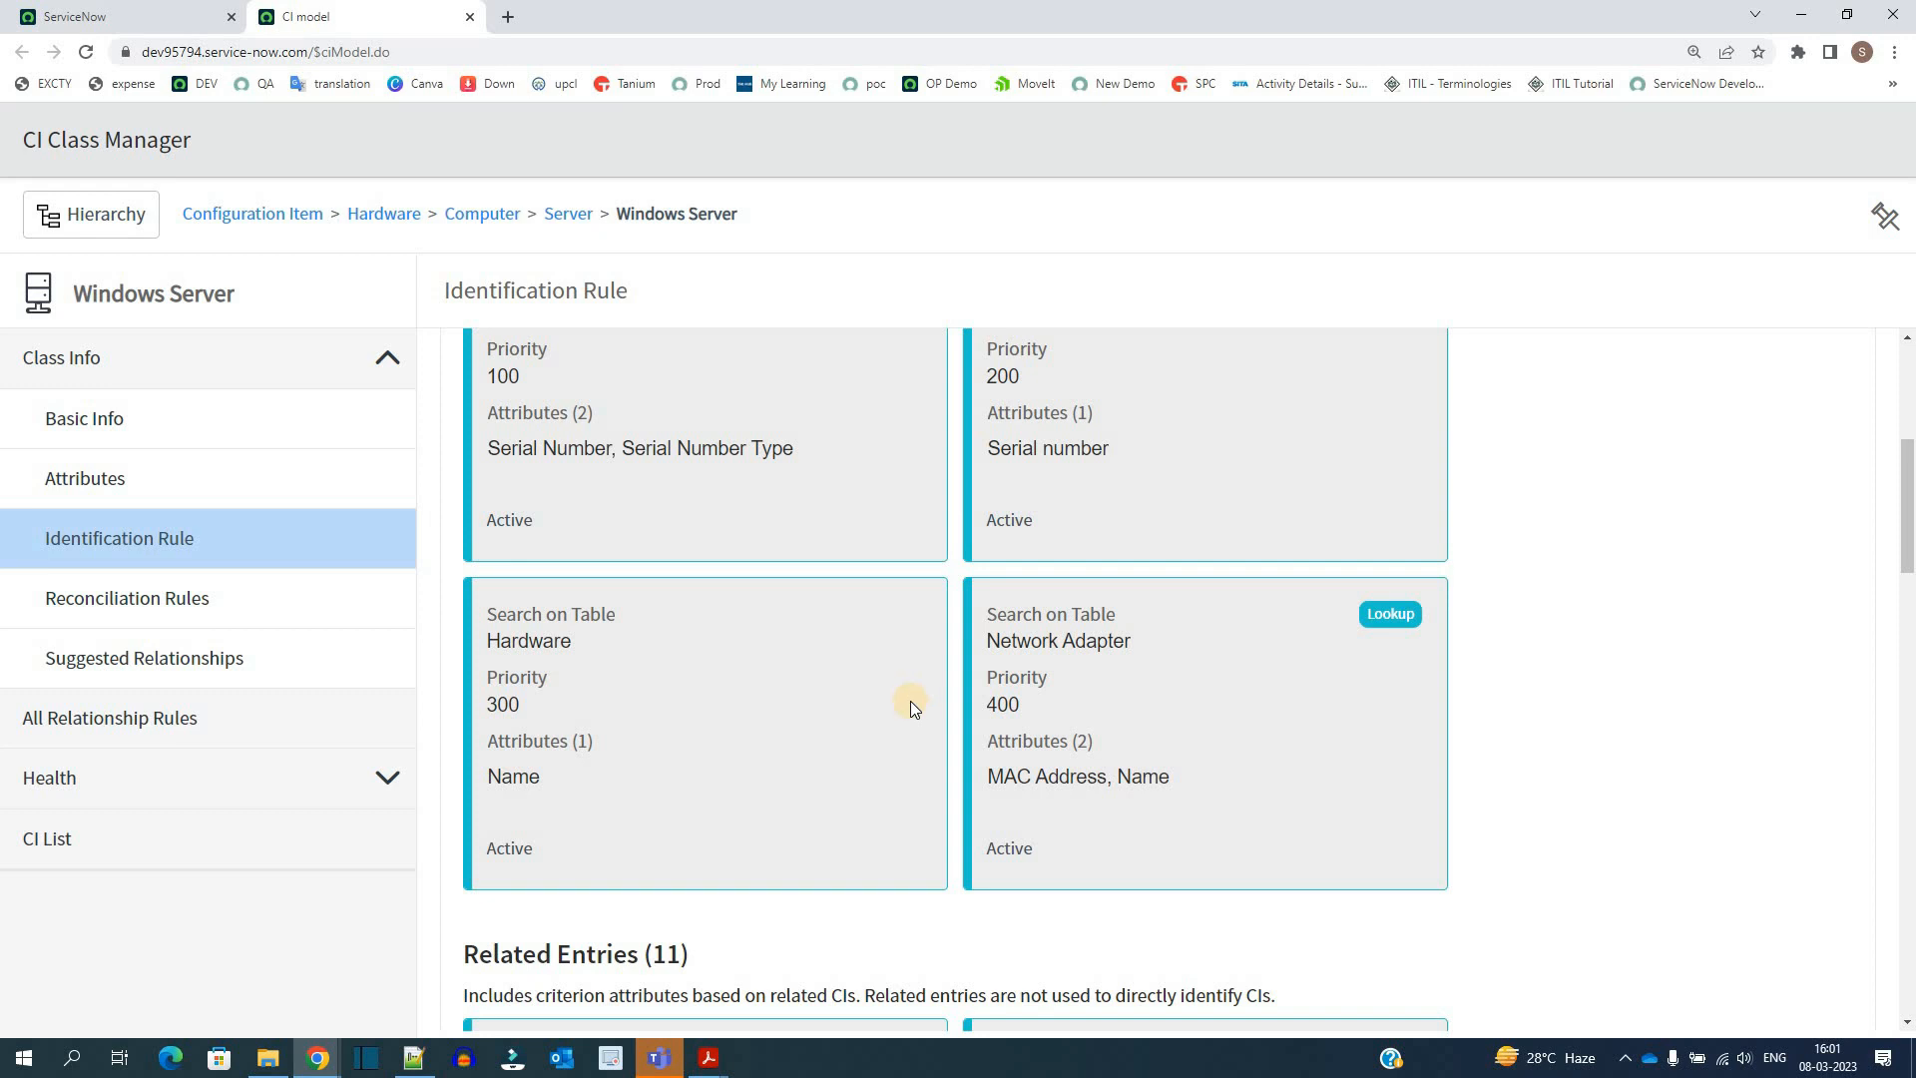
scroll(911, 701, "down", 20)
scroll(910, 701, "down", 2)
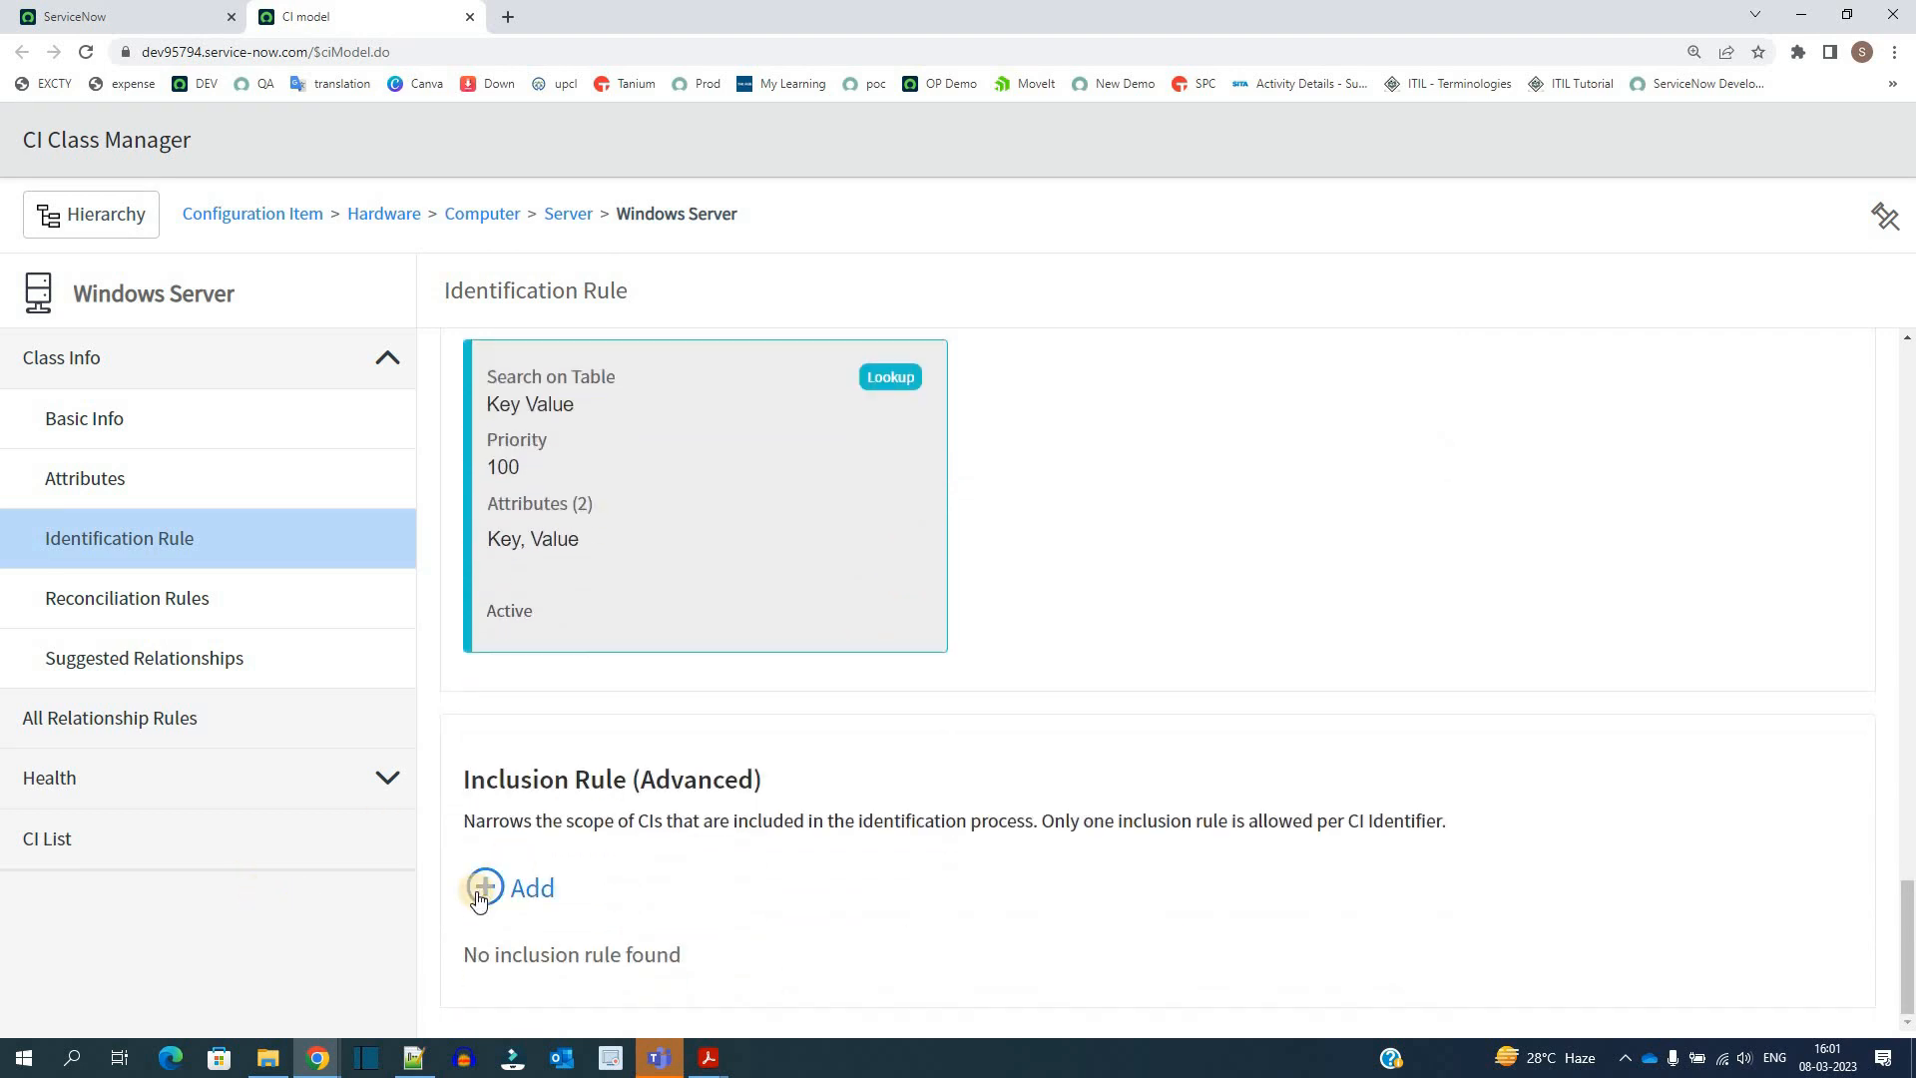
scroll(495, 834, "up", 20)
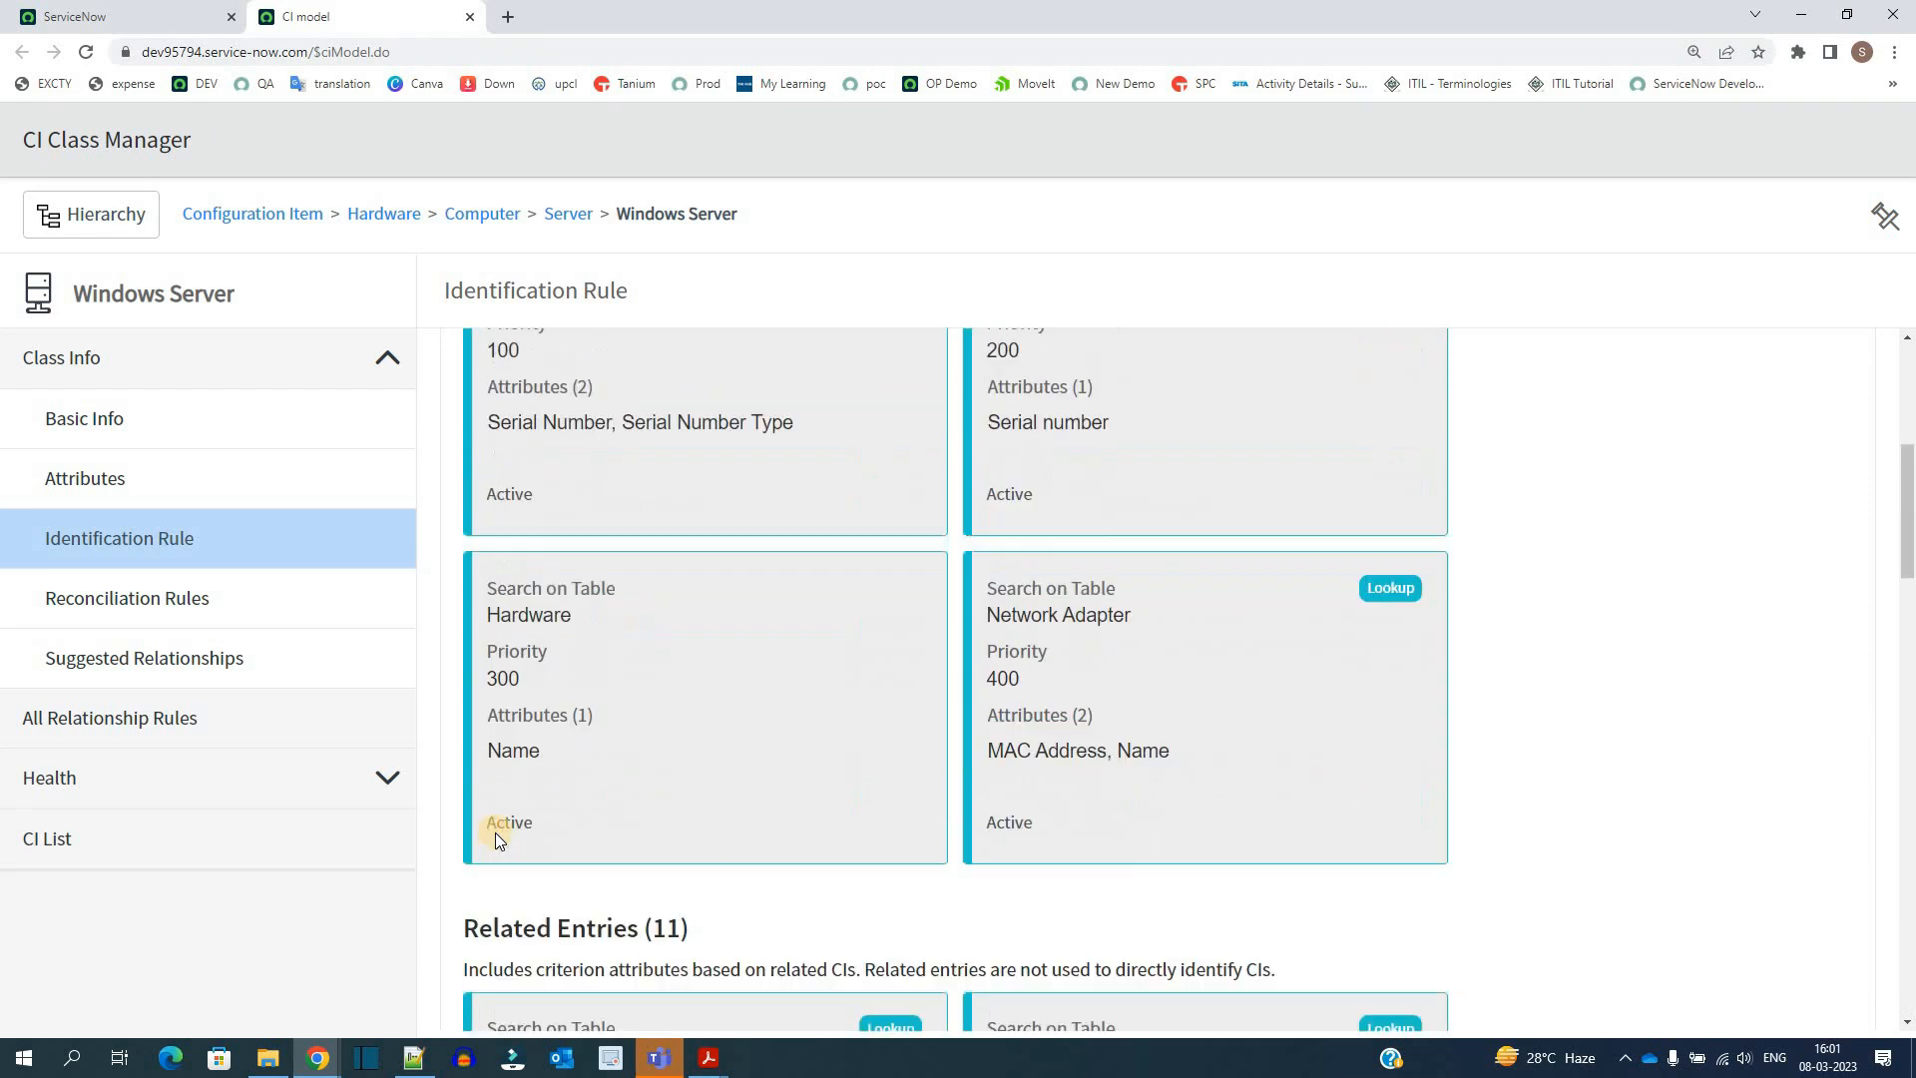
scroll(495, 833, "up", 5)
Step: Start a new reconciliation rule for the Windows Server class with Tivoli as discovery source at priority 1
left_click(181, 609)
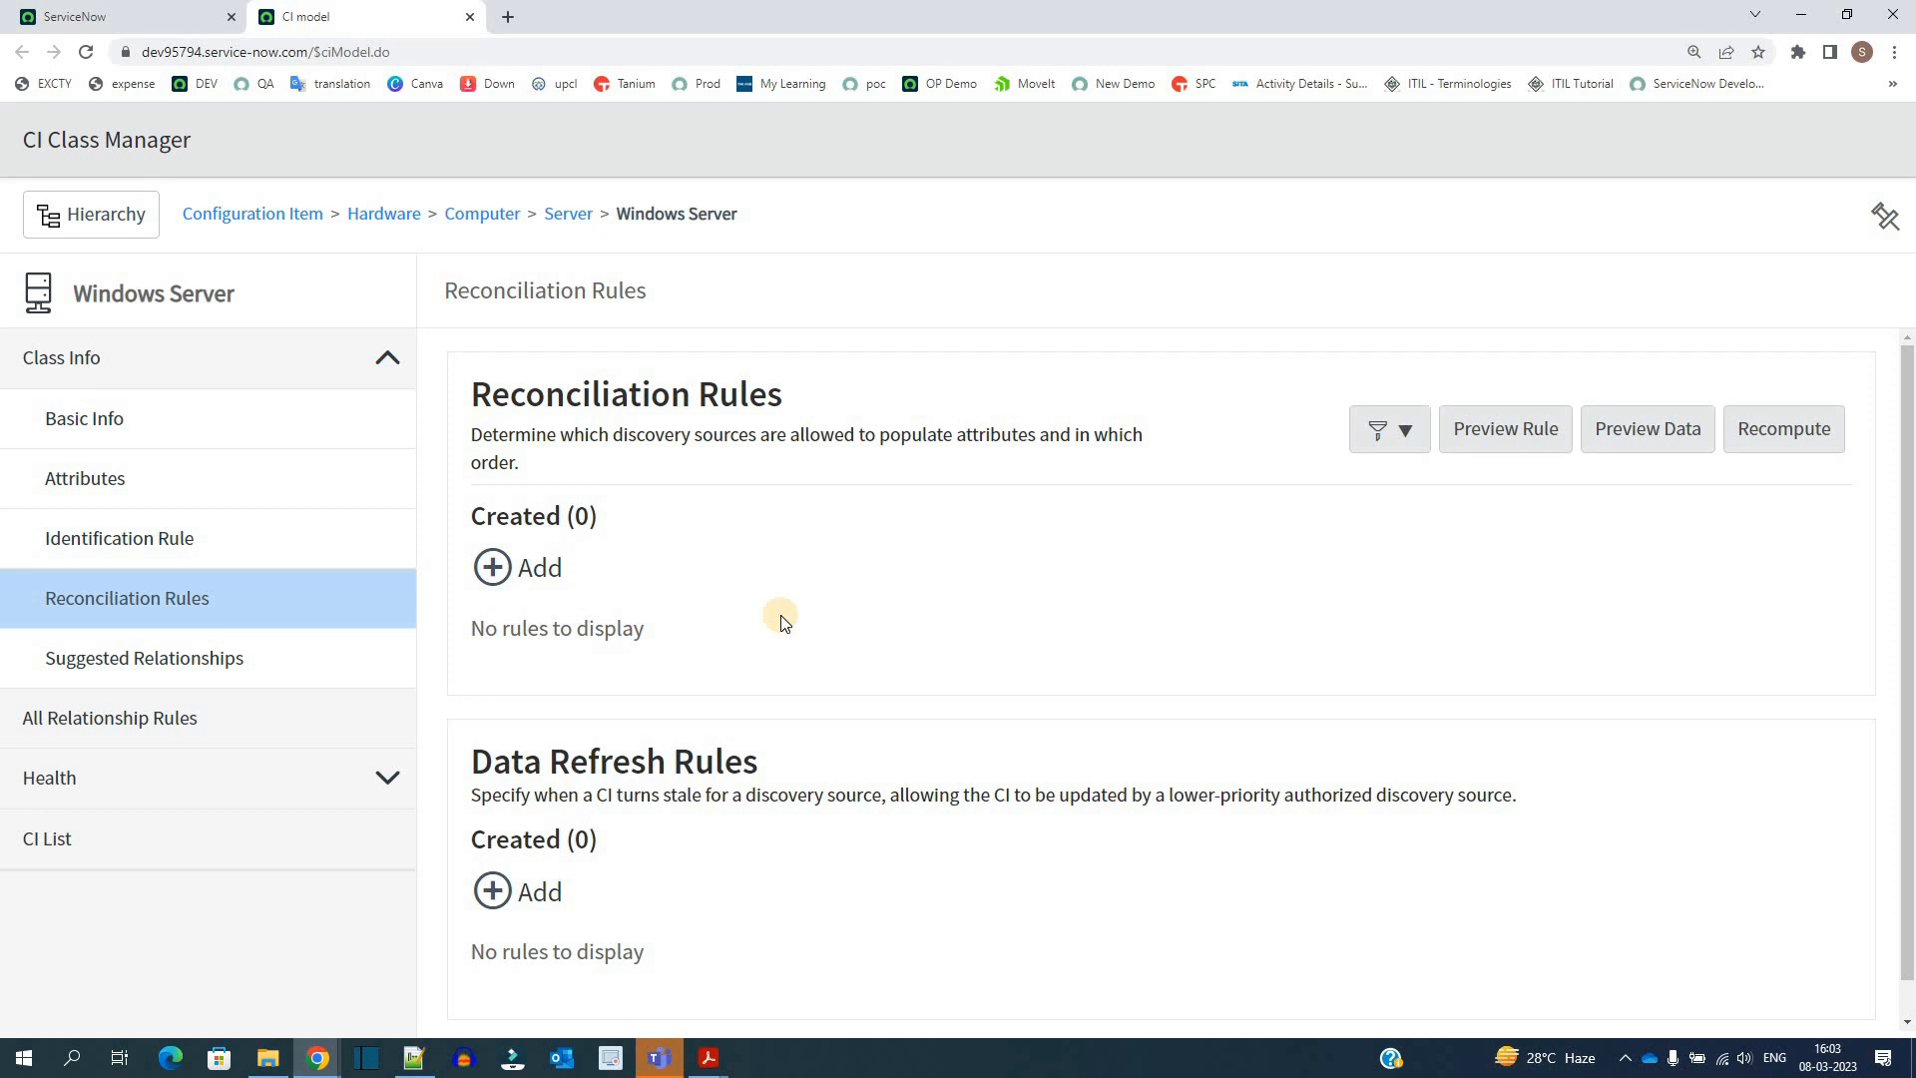
left_click(491, 575)
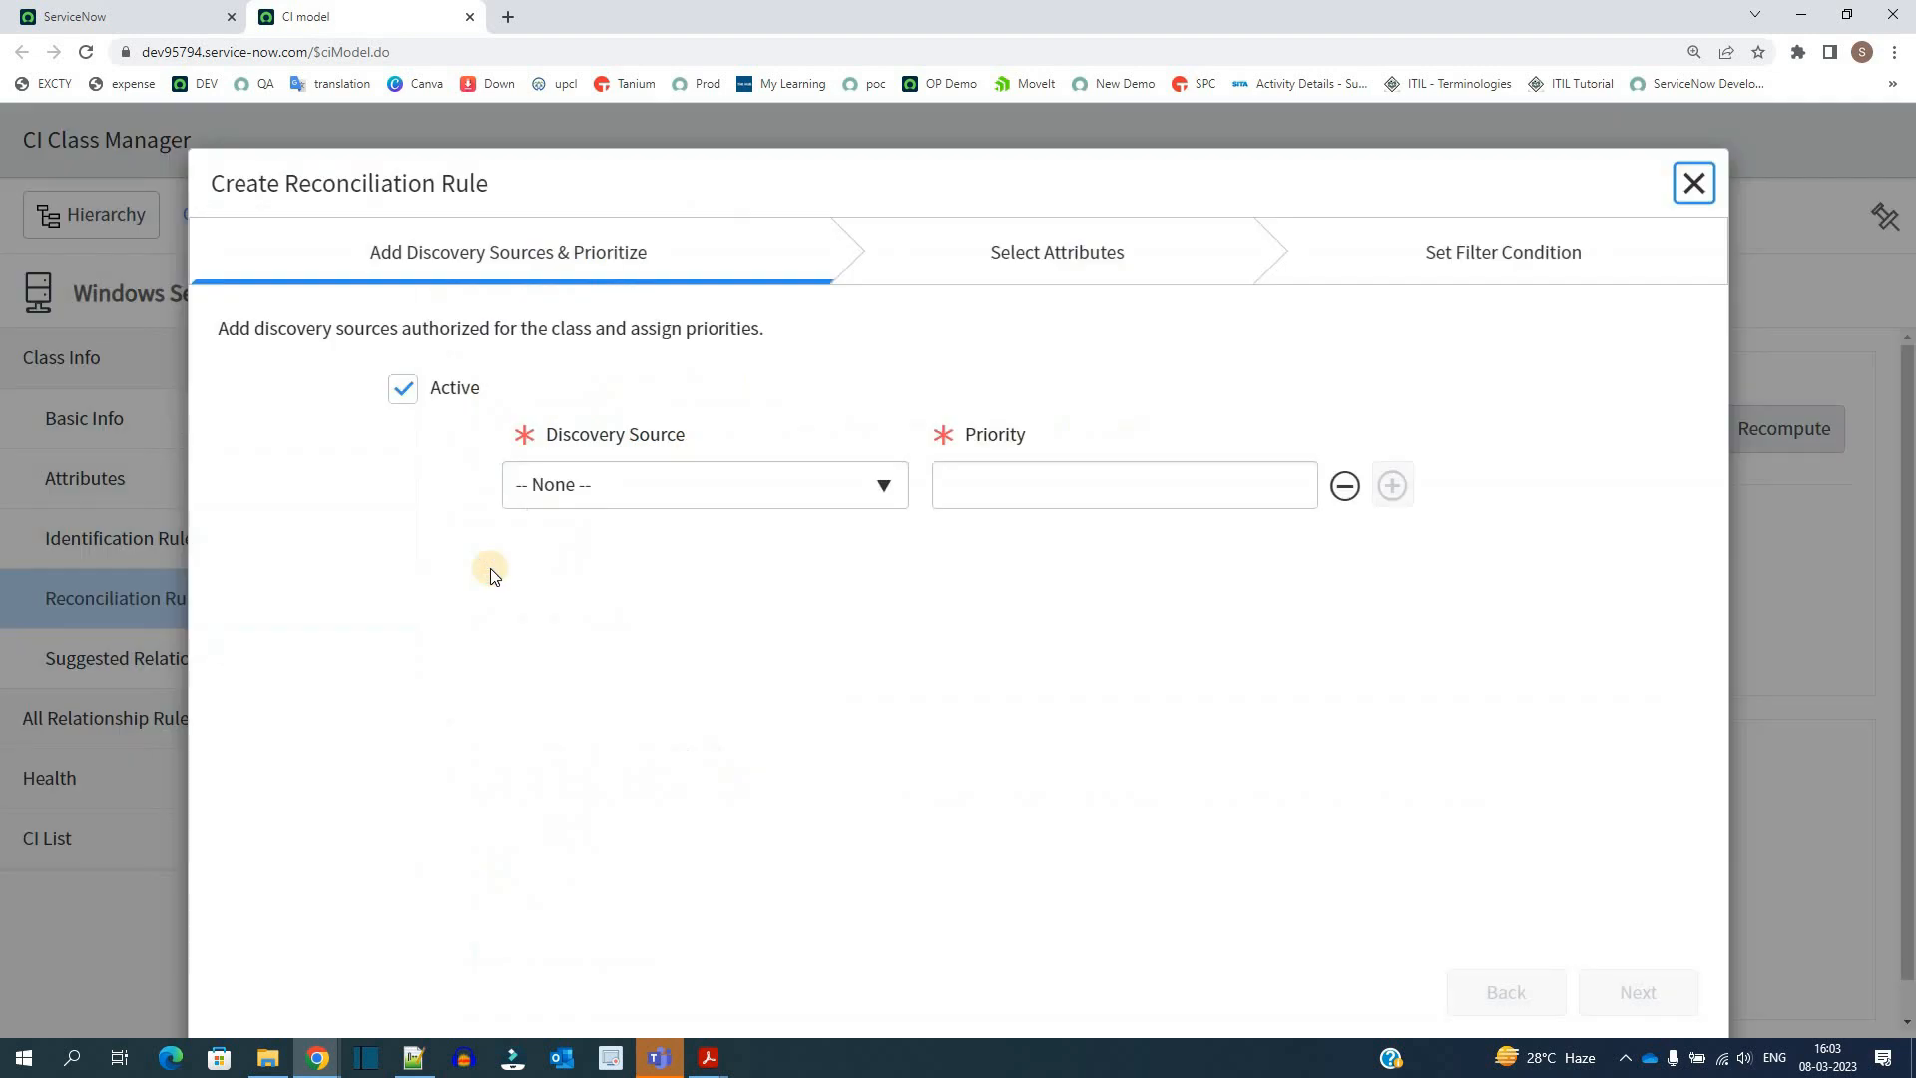
left_click(844, 489)
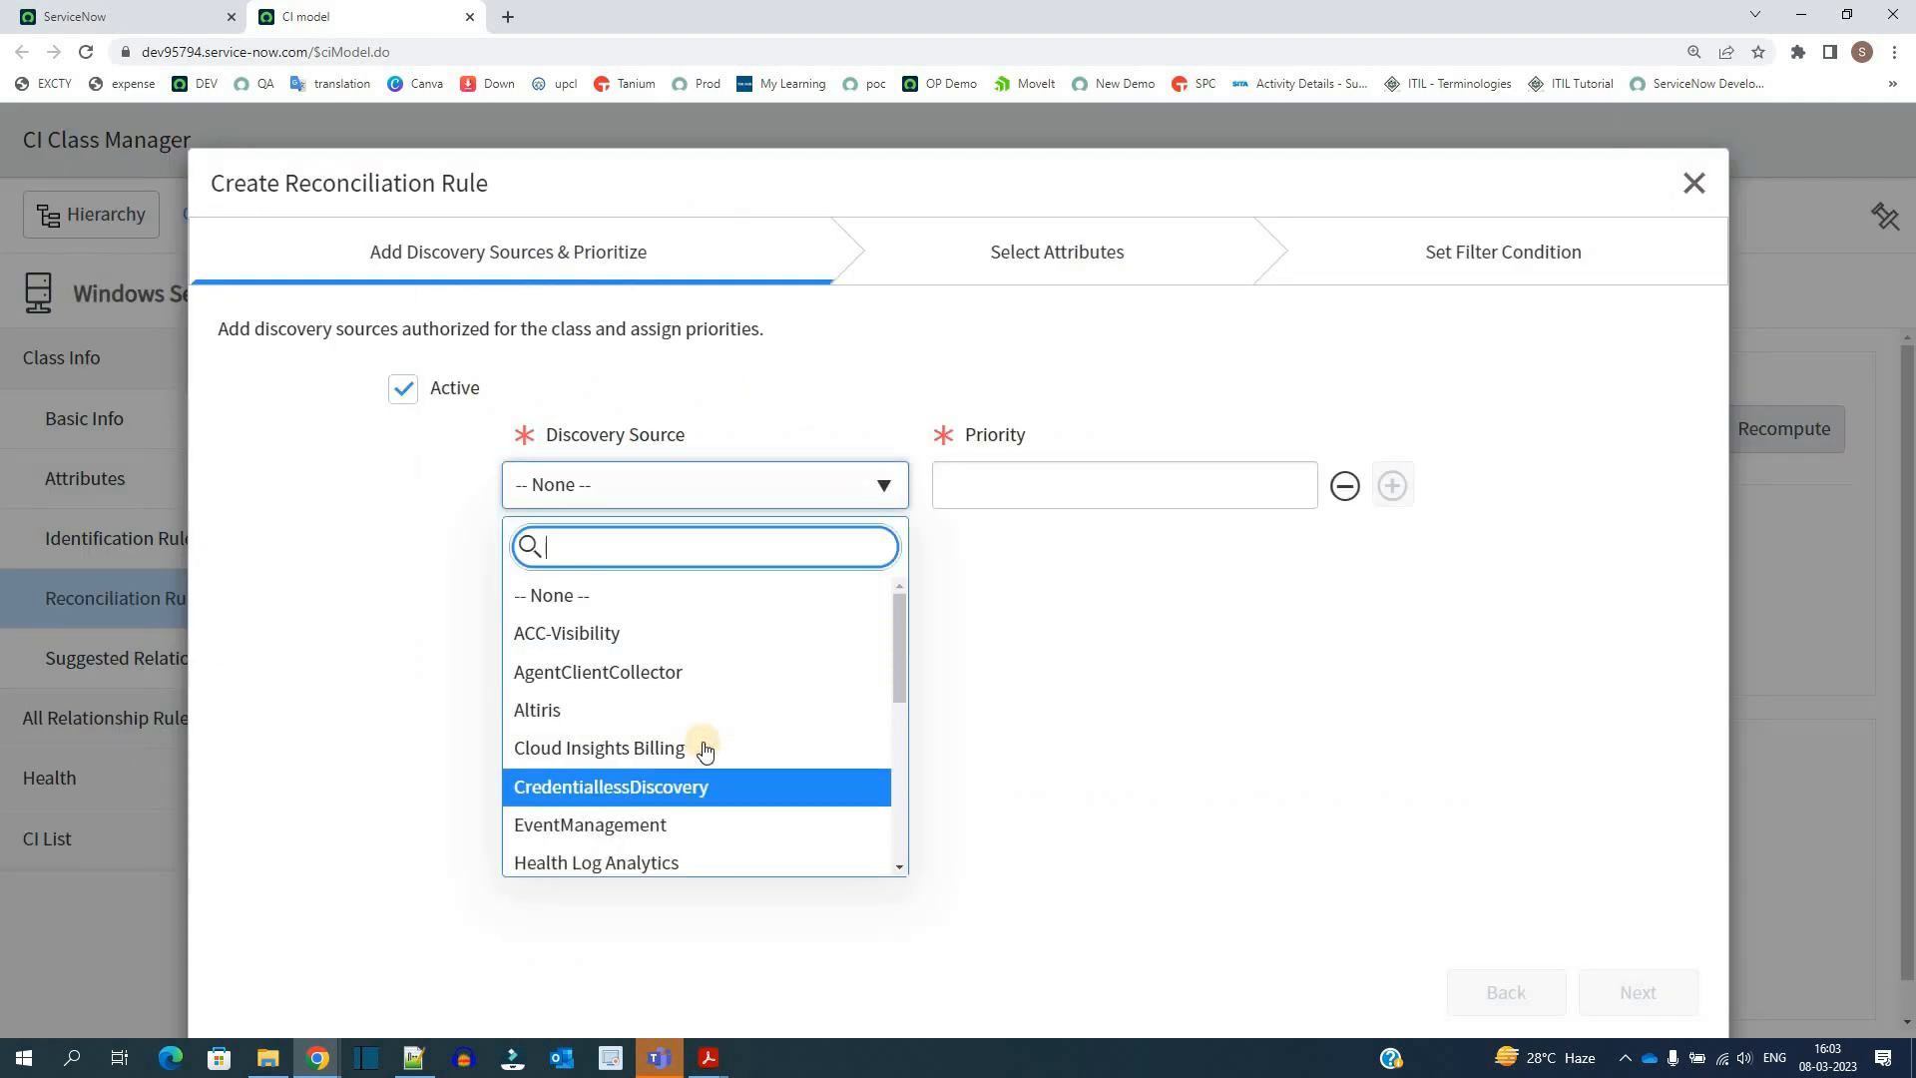
scroll(699, 740, "down", 5)
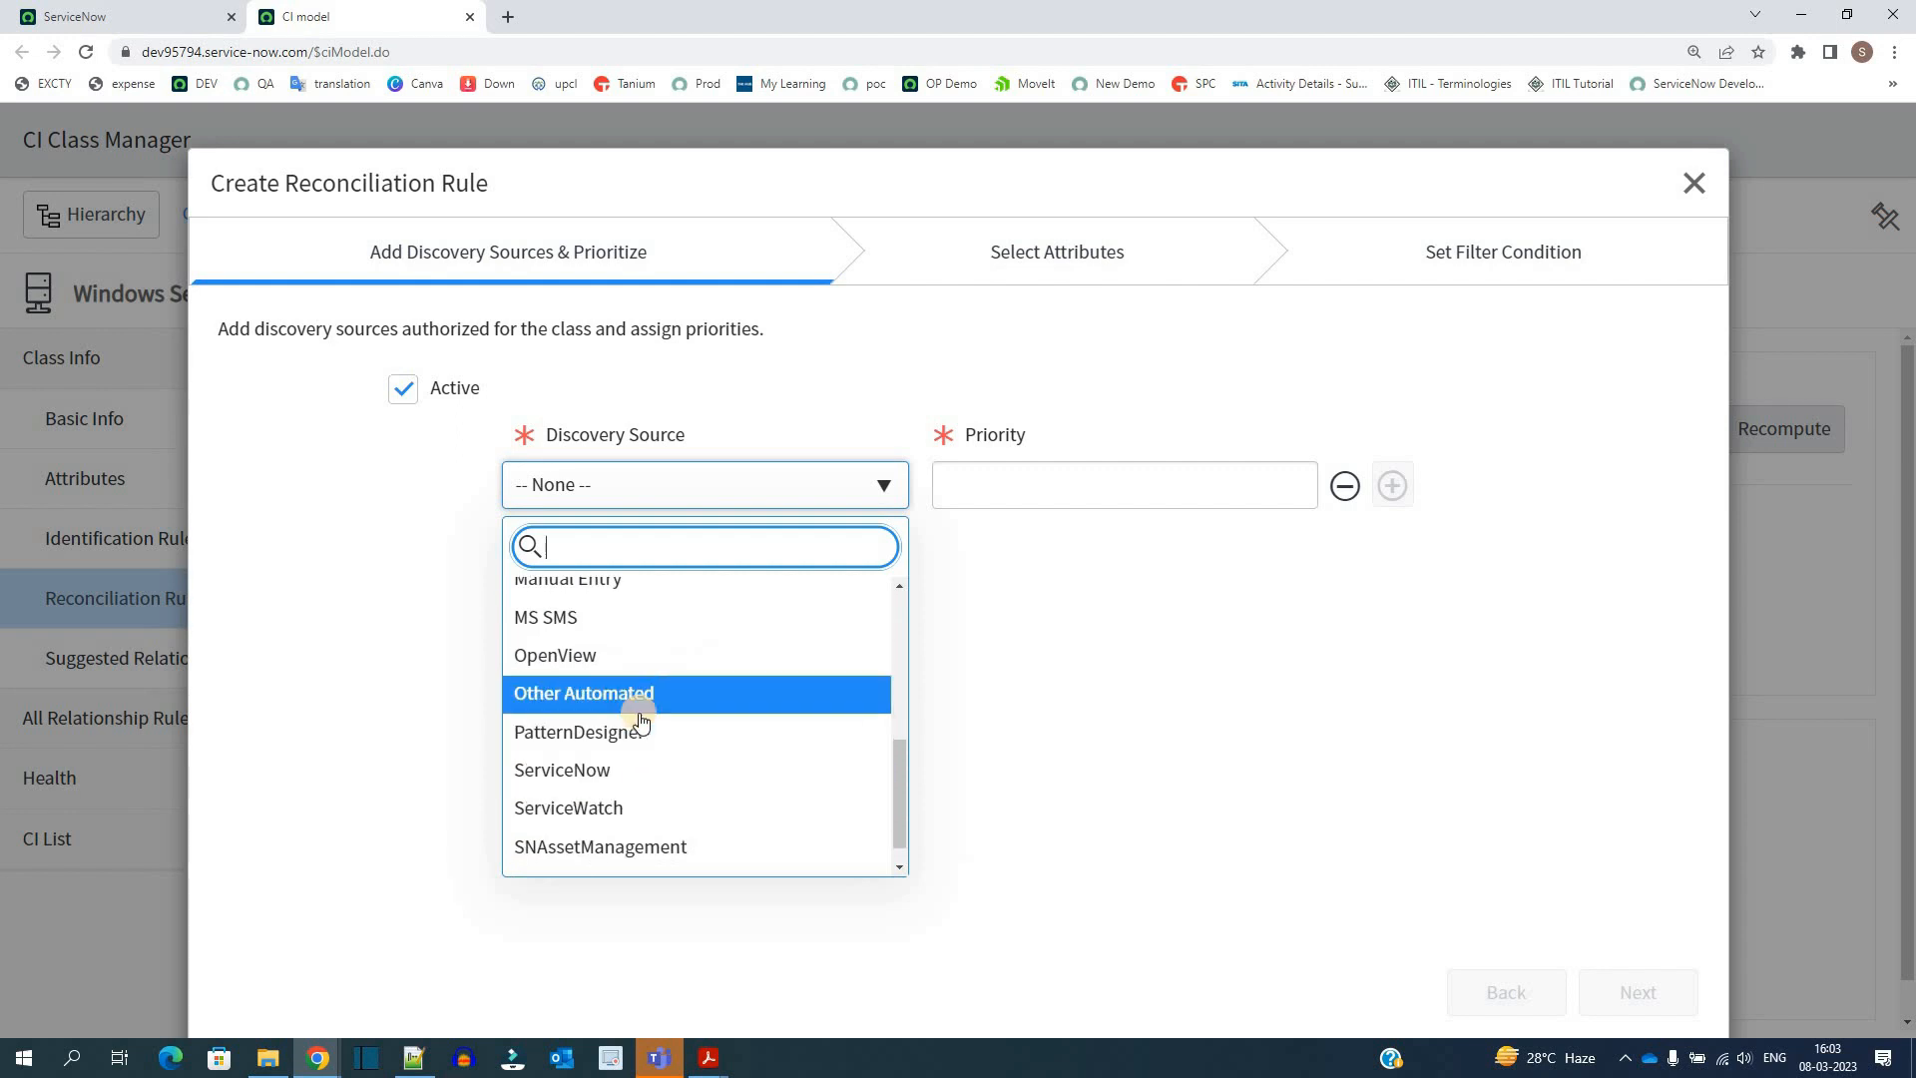
scroll(579, 734, "down", 1)
left_click(561, 848)
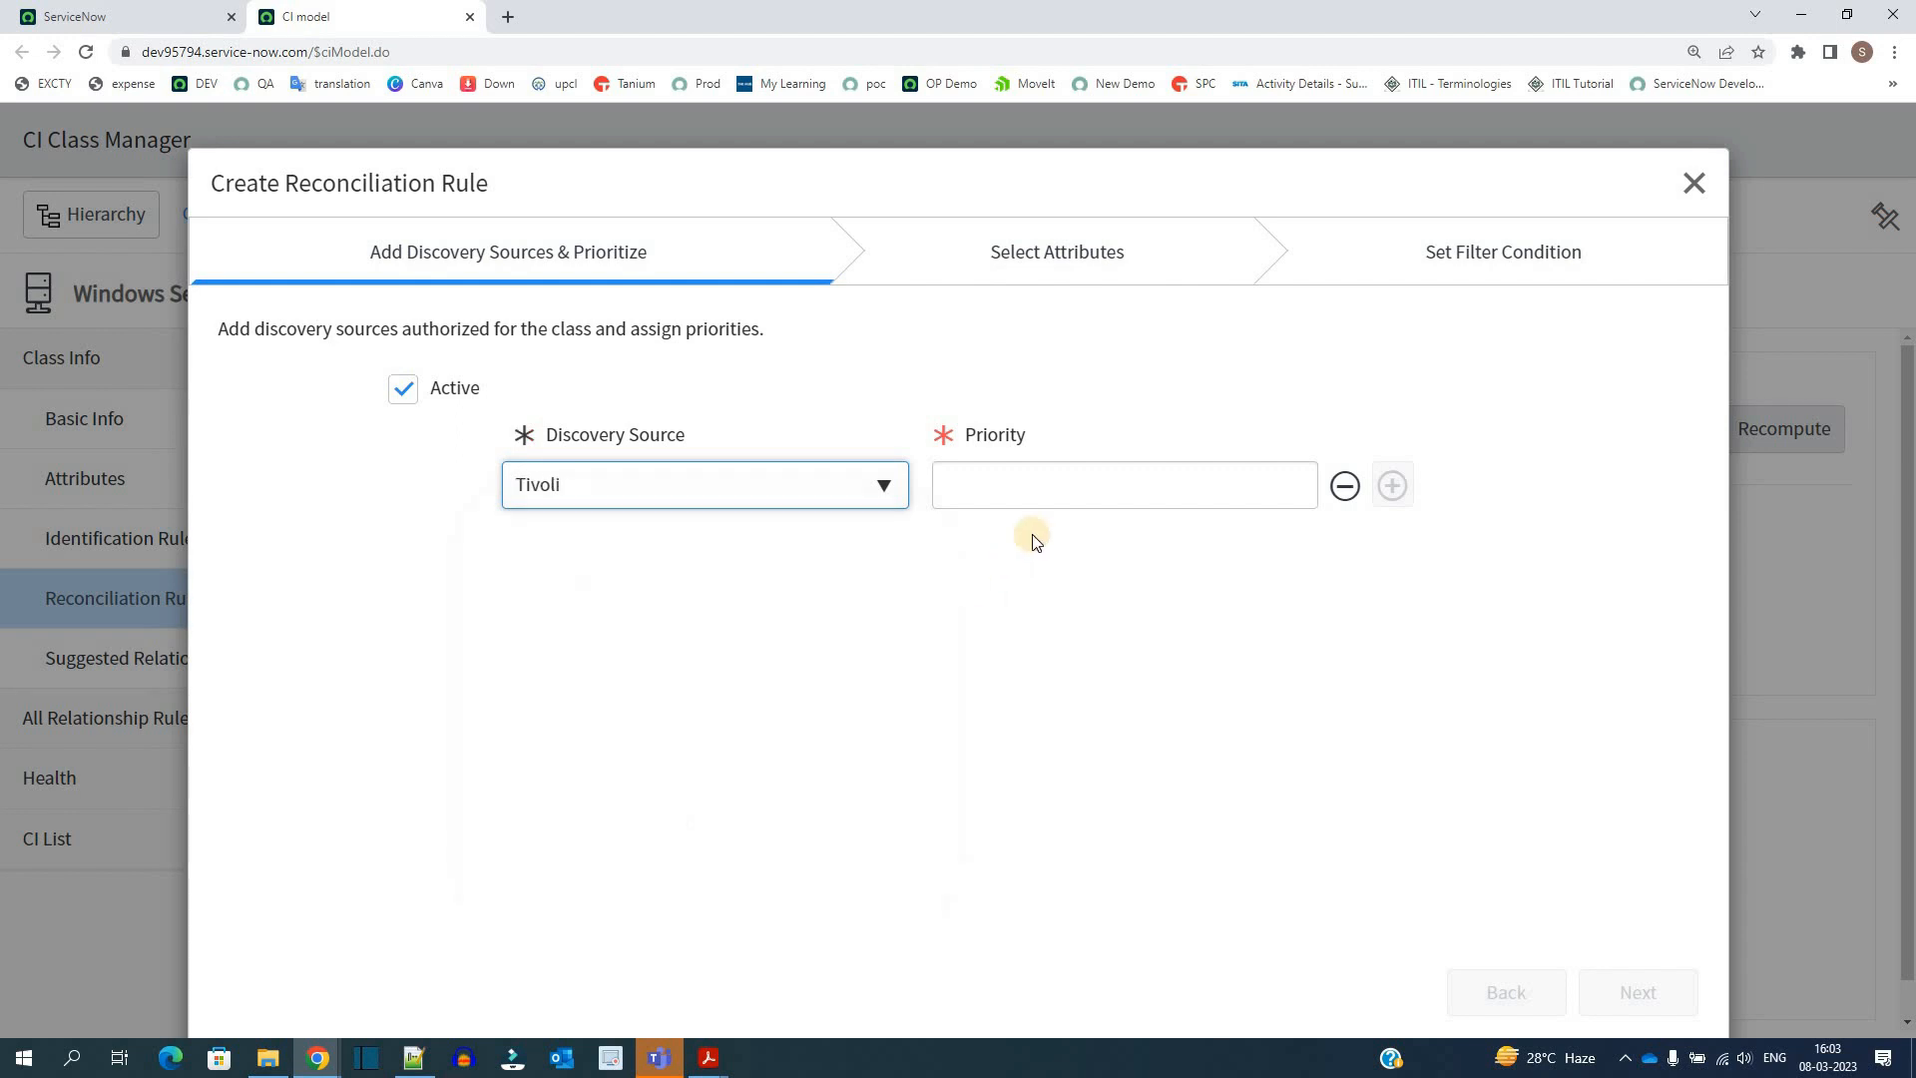
left_click(1085, 495)
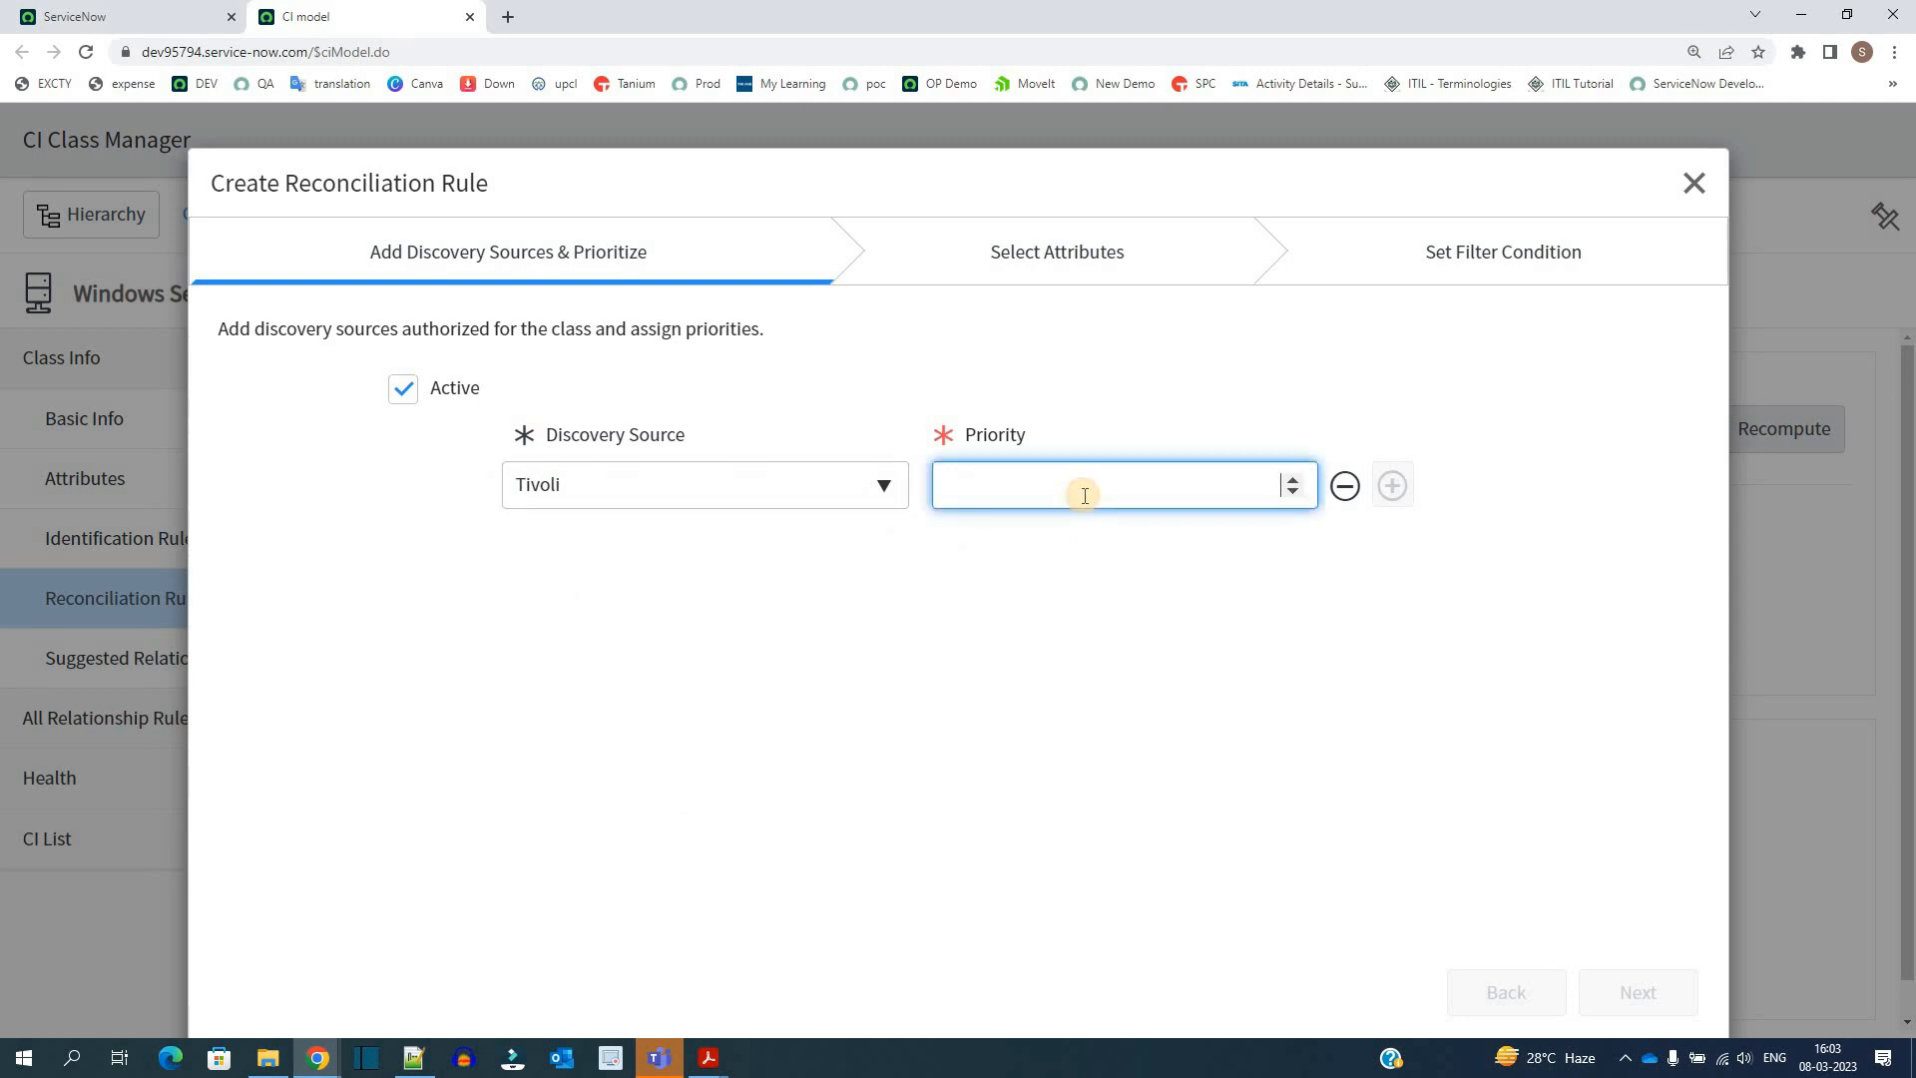
type("1")
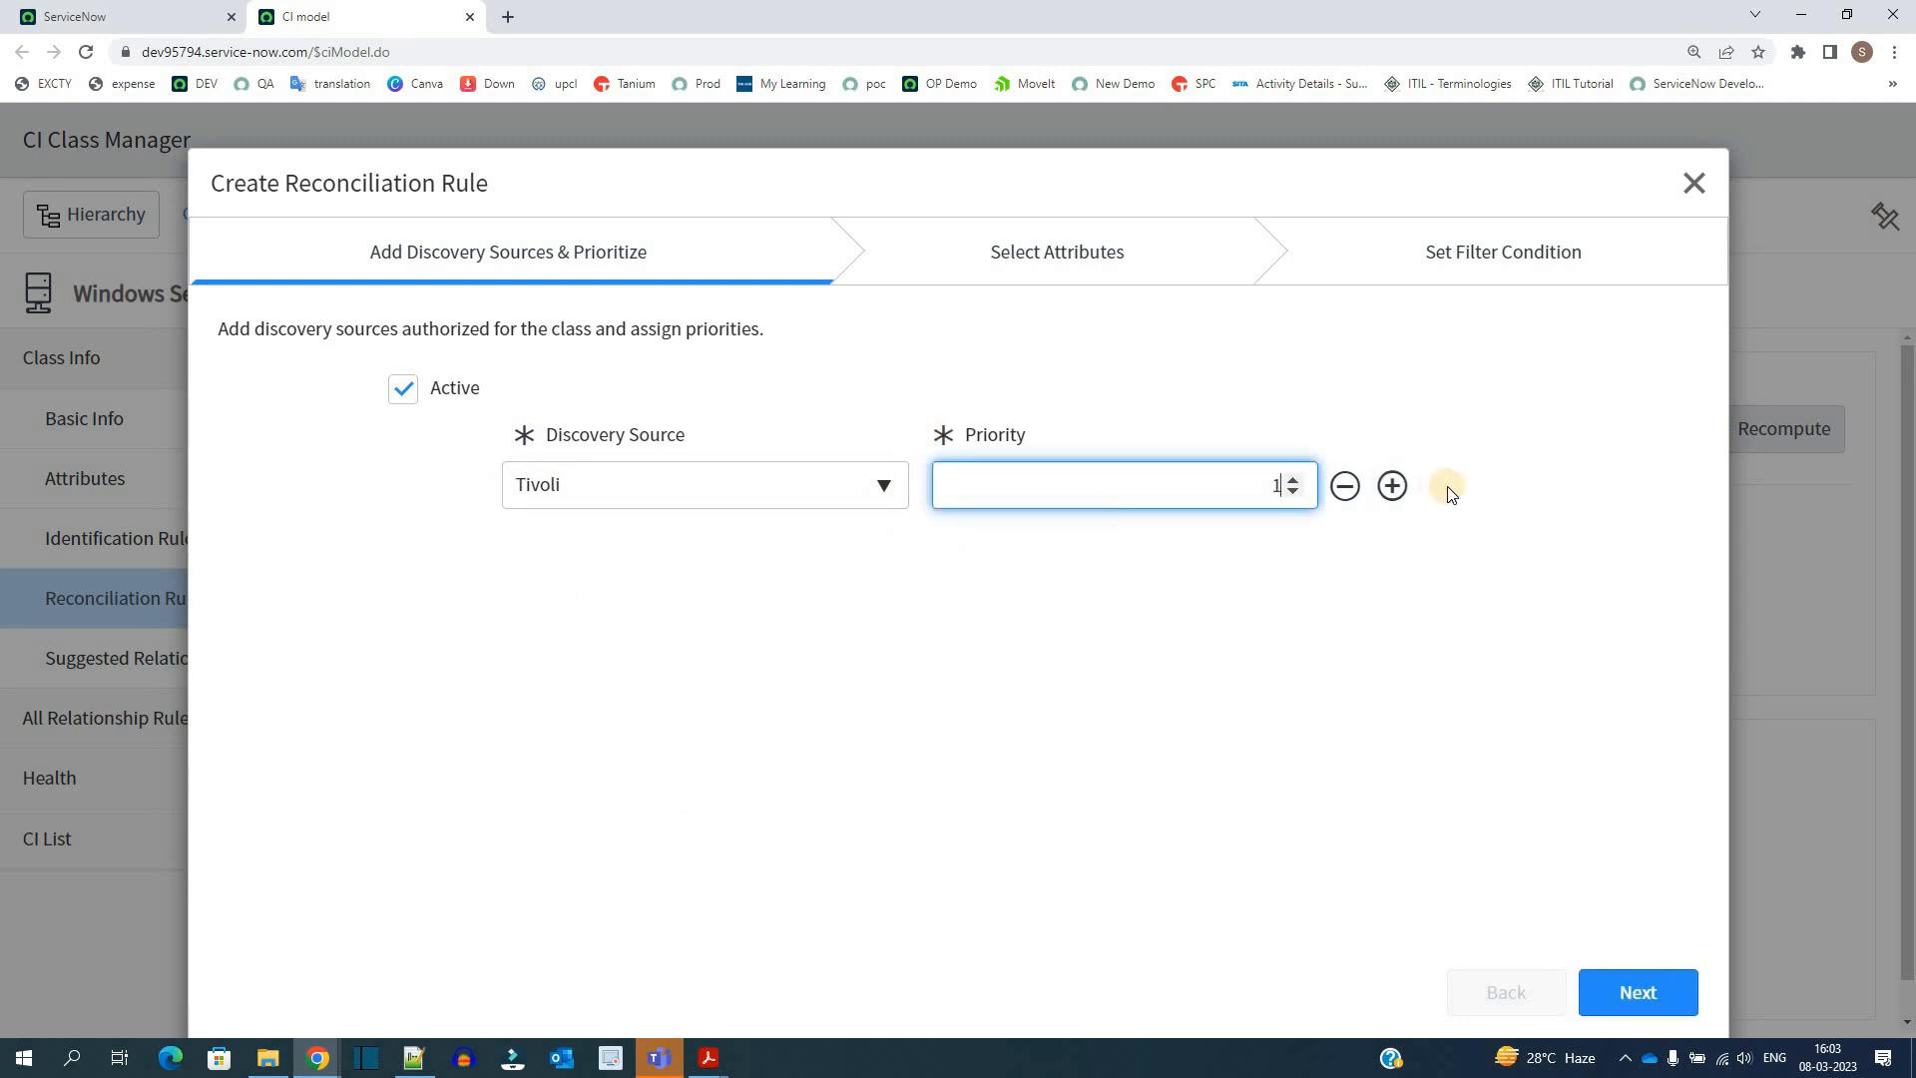
Step: Add ImportSet as a second discovery source with priority 2 to the reconciliation rule
left_click(1393, 486)
left_click(722, 573)
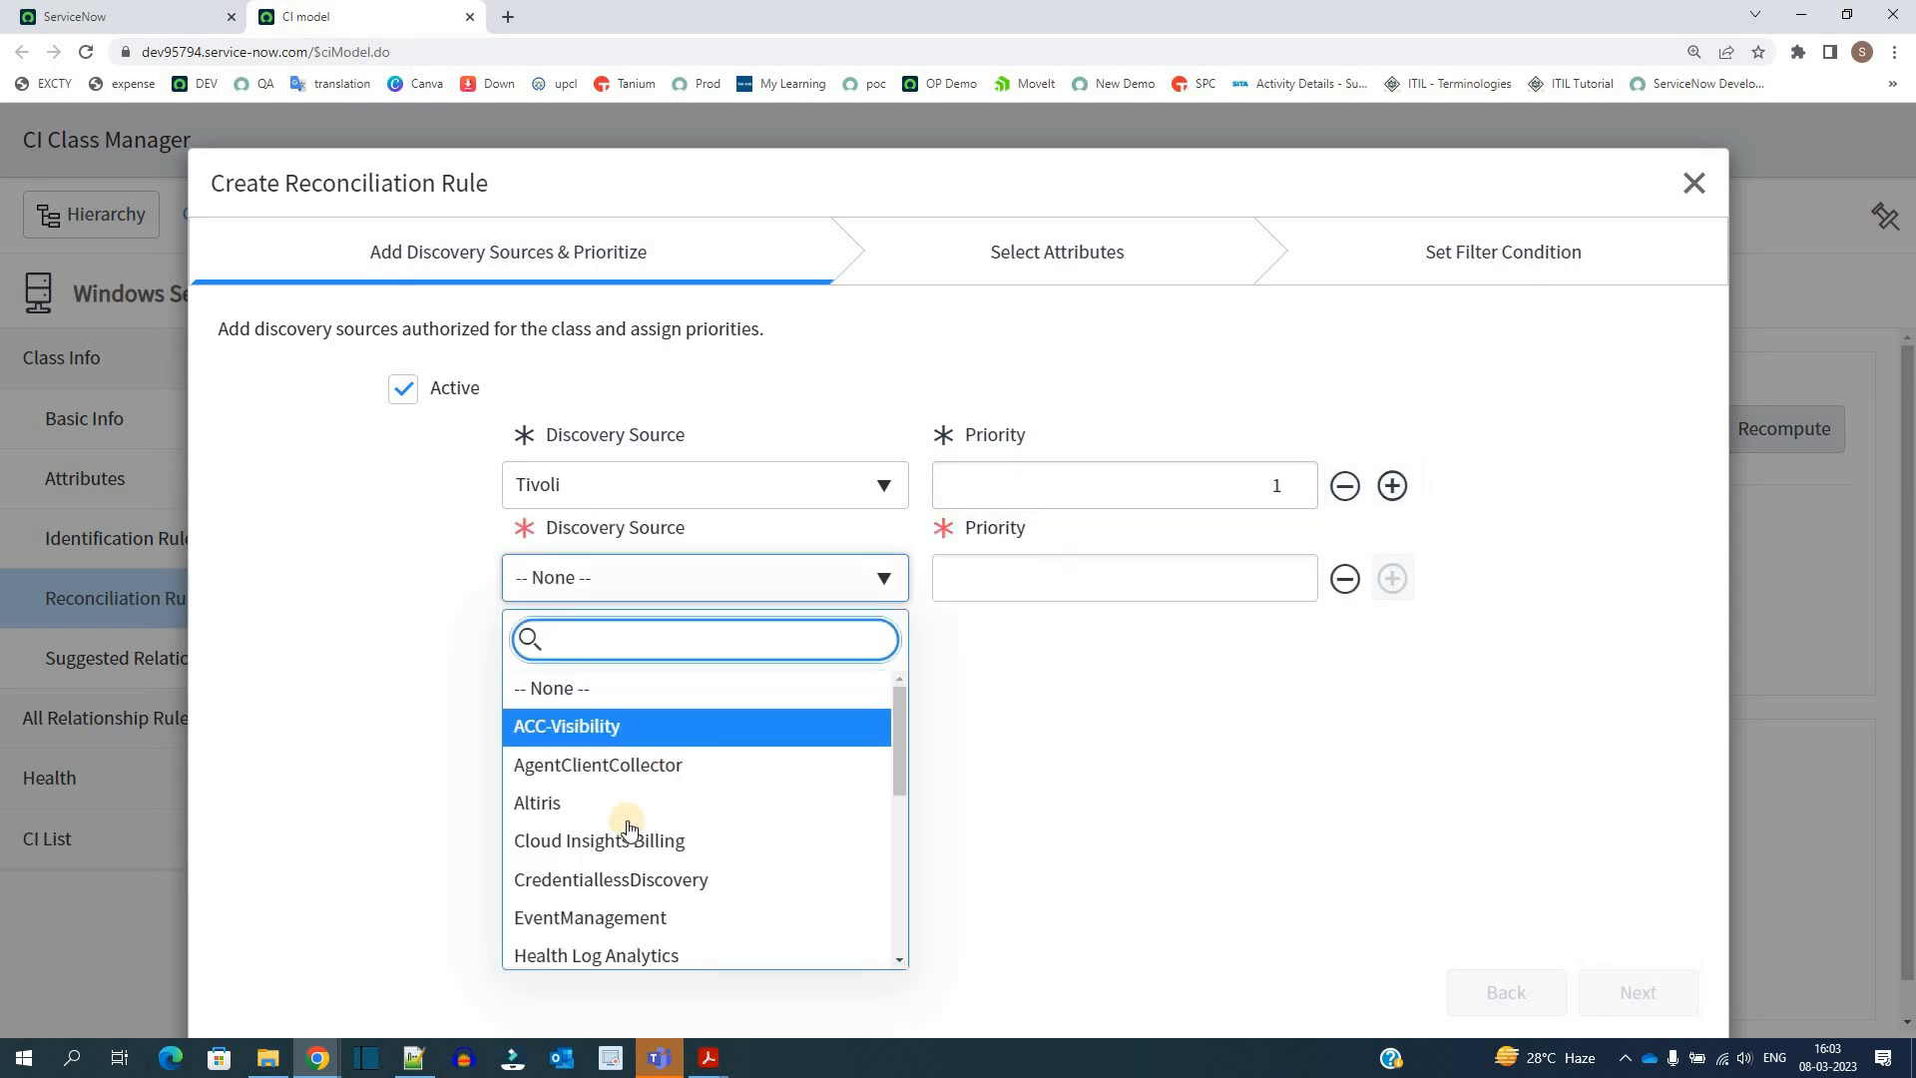
scroll(623, 810, "down", 2)
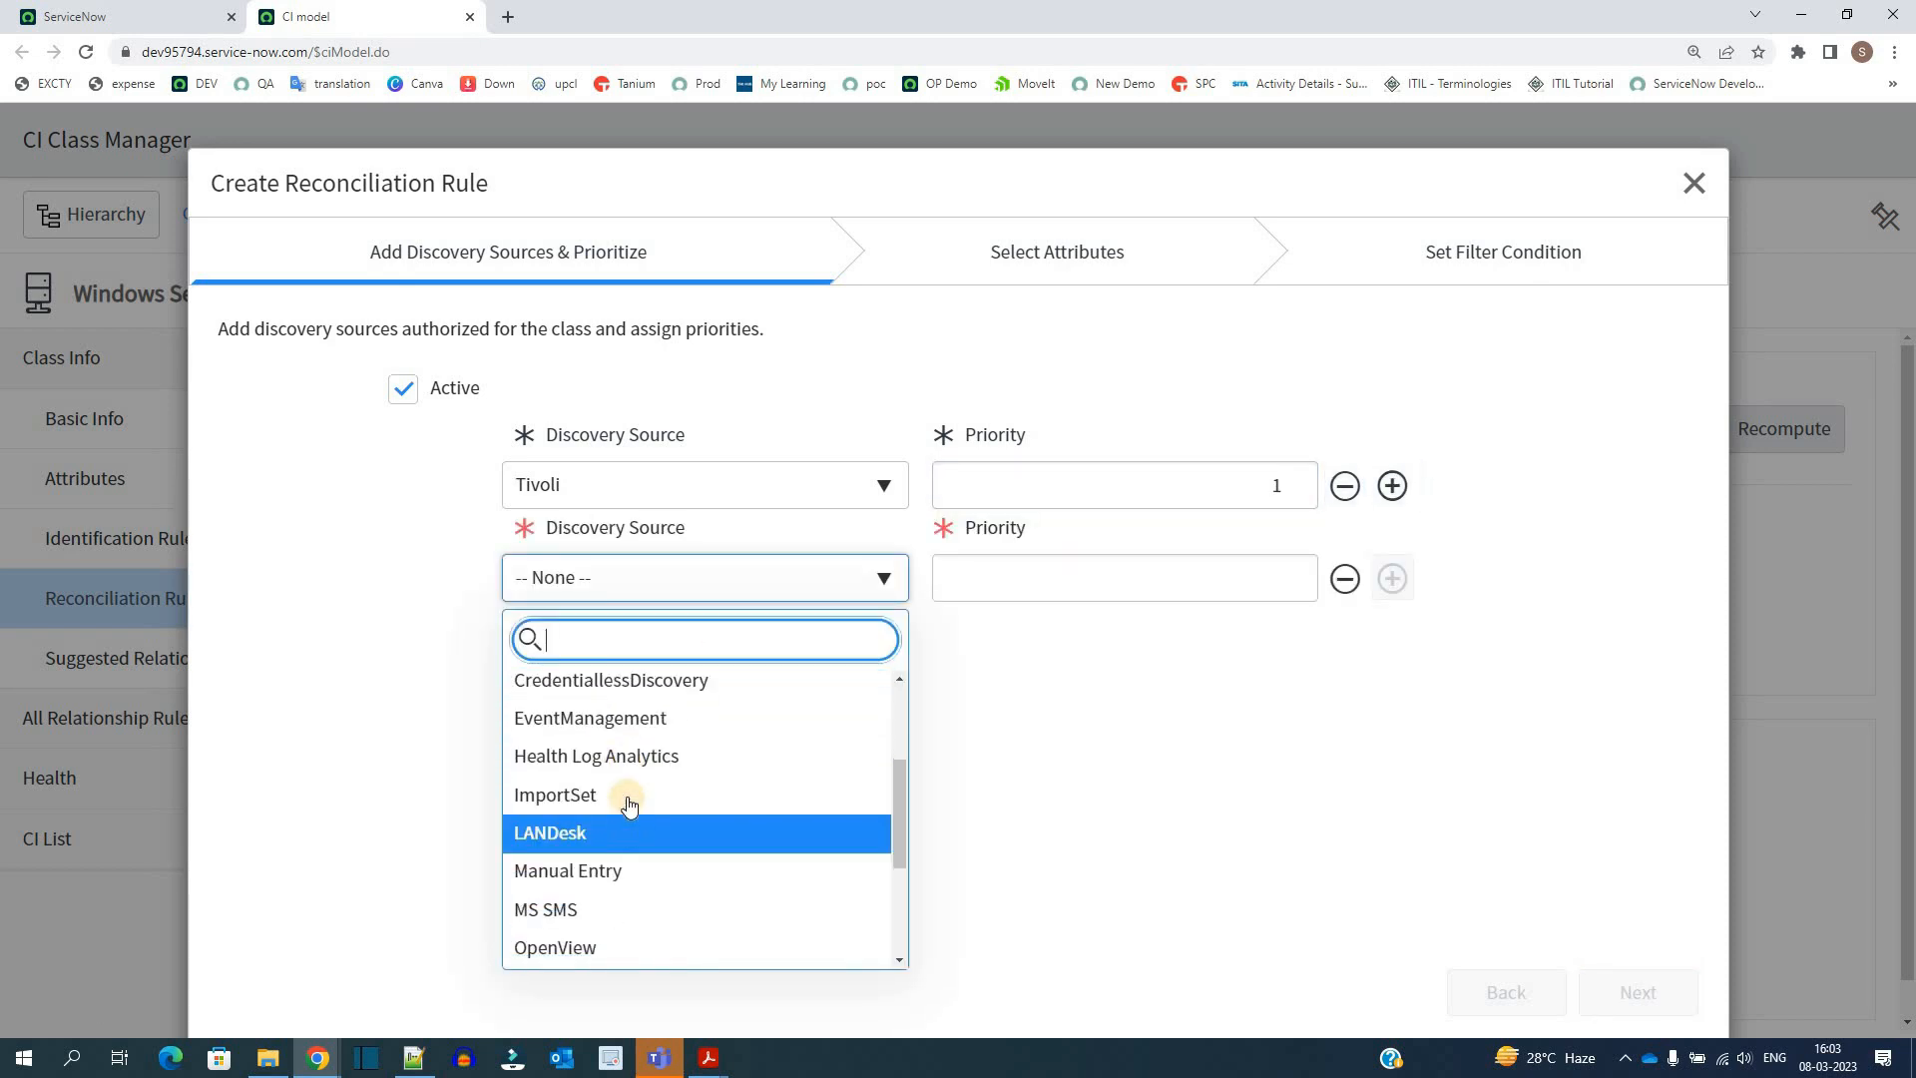
left_click(627, 795)
left_click(1095, 561)
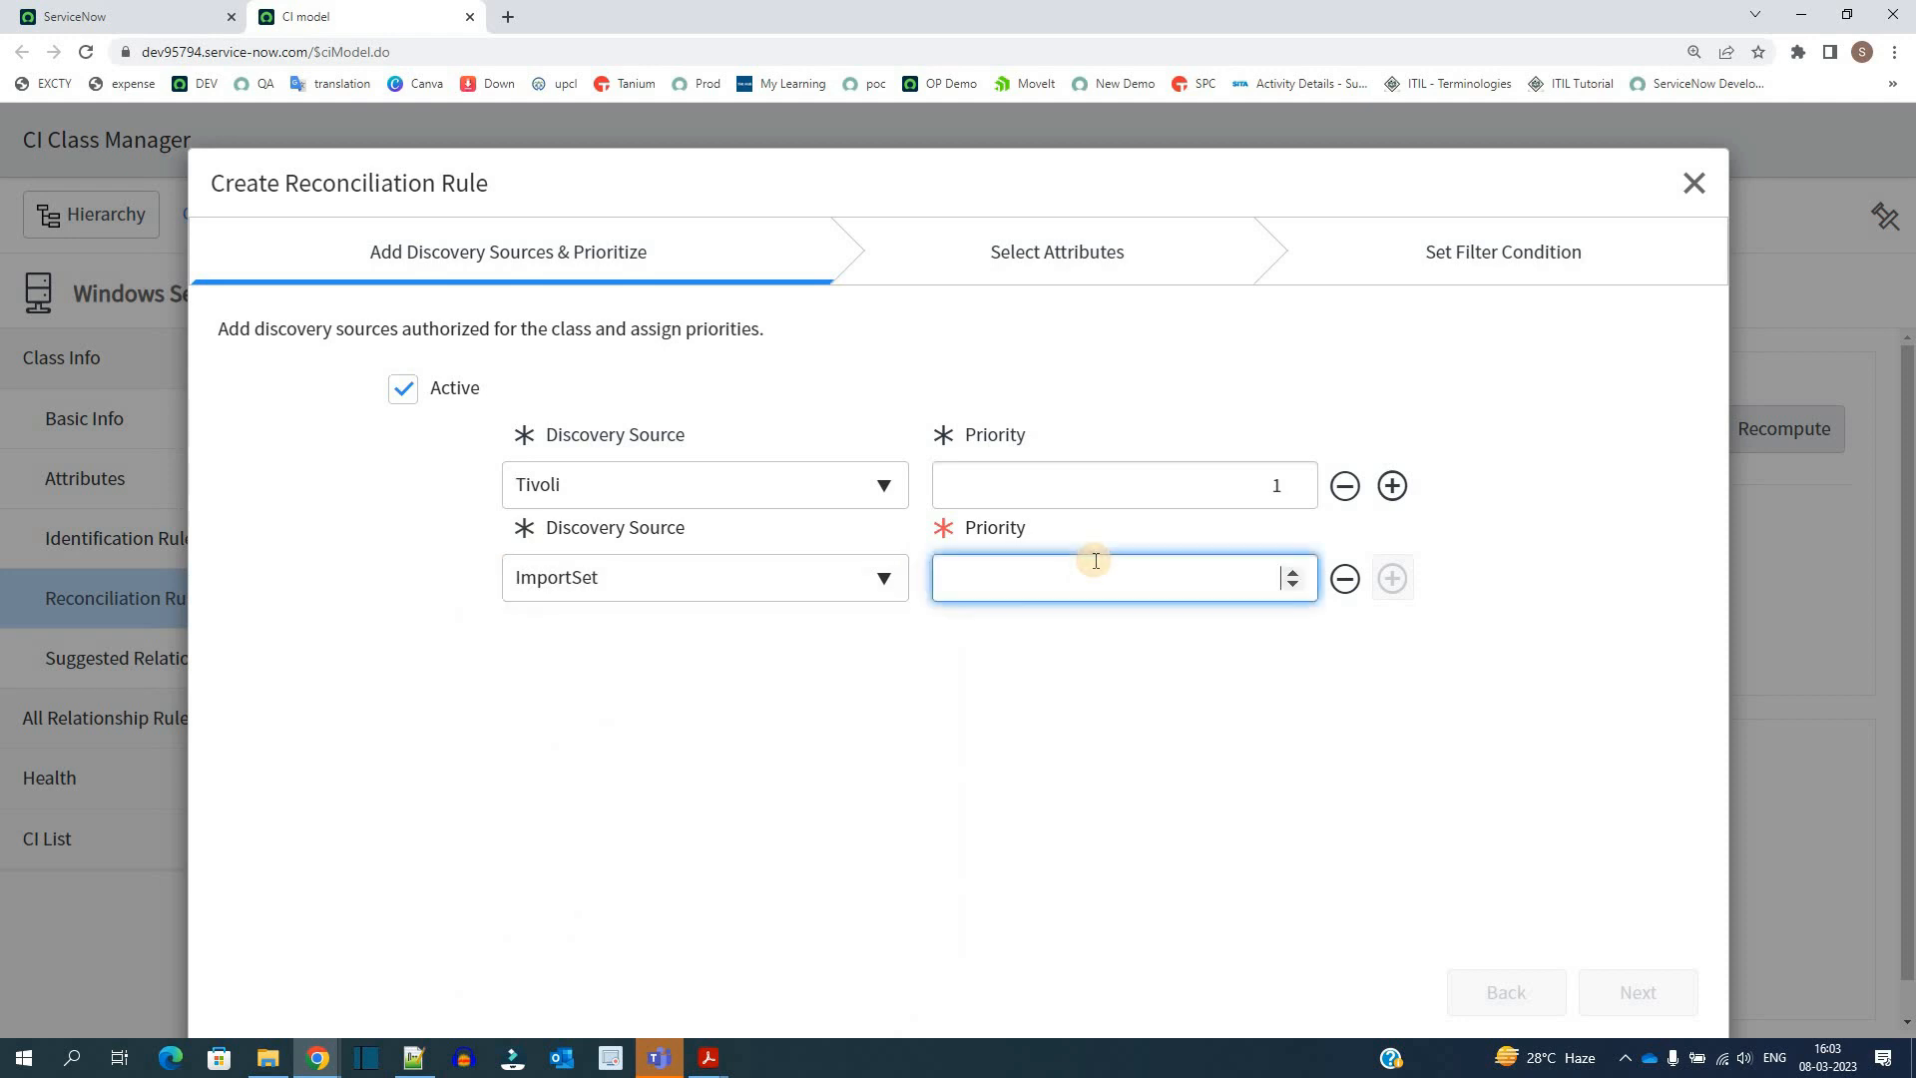
type("2")
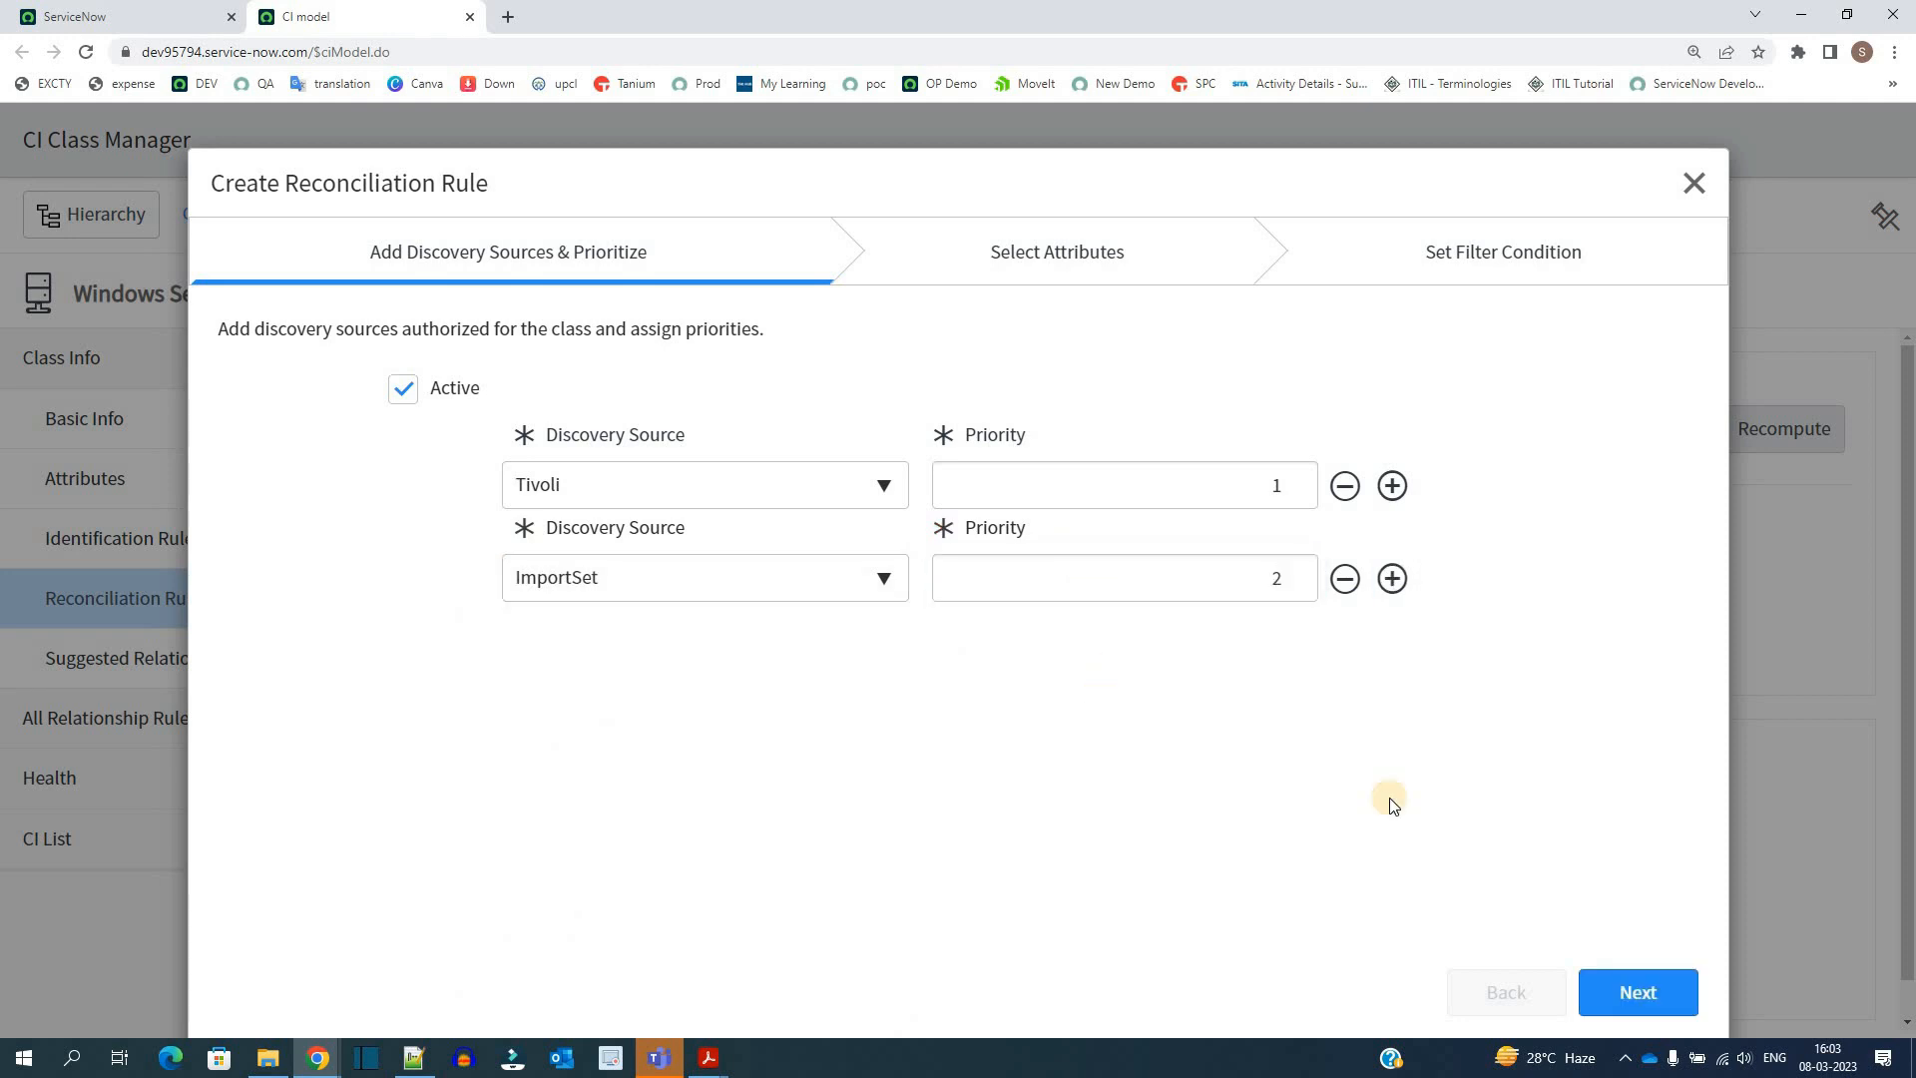
Step: Assign the attributes Assigned to, Attestation Score and Attestation Status to the reconciliation rule and save it without a filter condition
left_click(1640, 988)
left_click(676, 667)
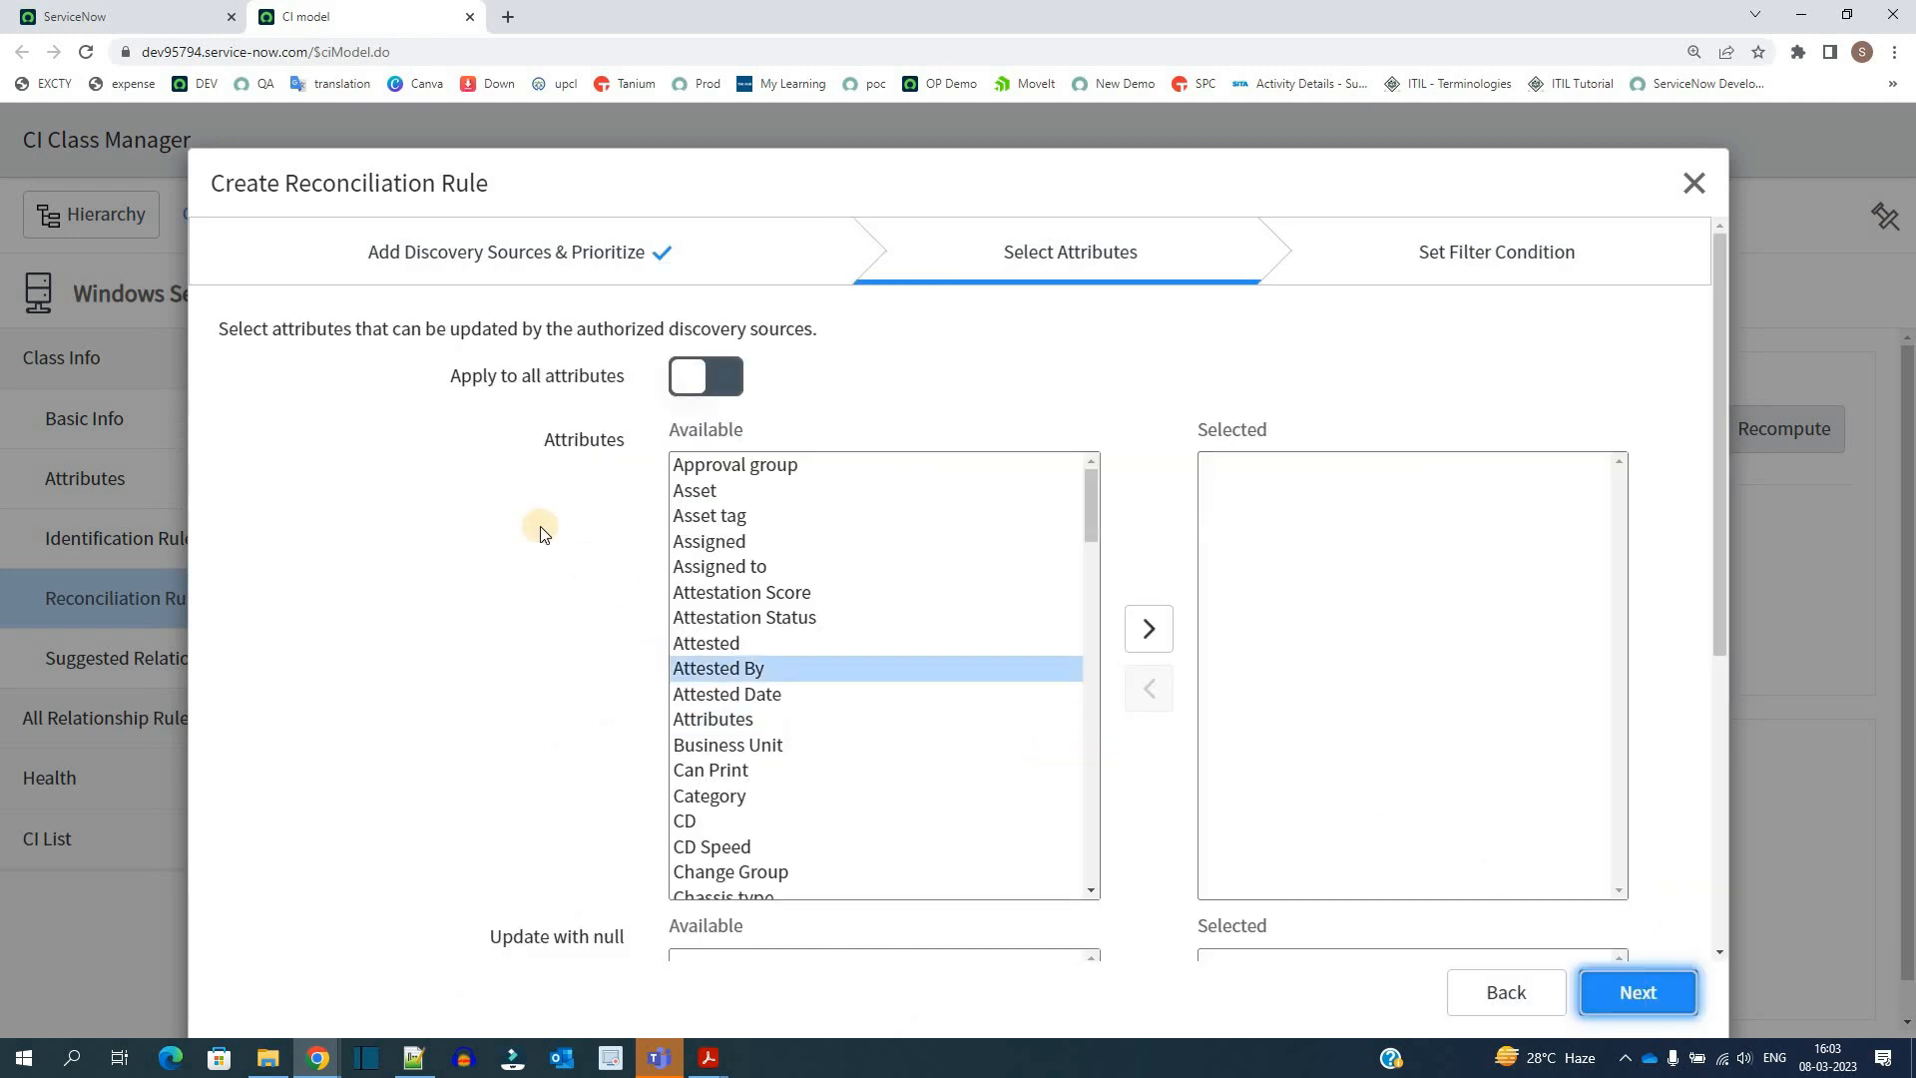
left_click(494, 256)
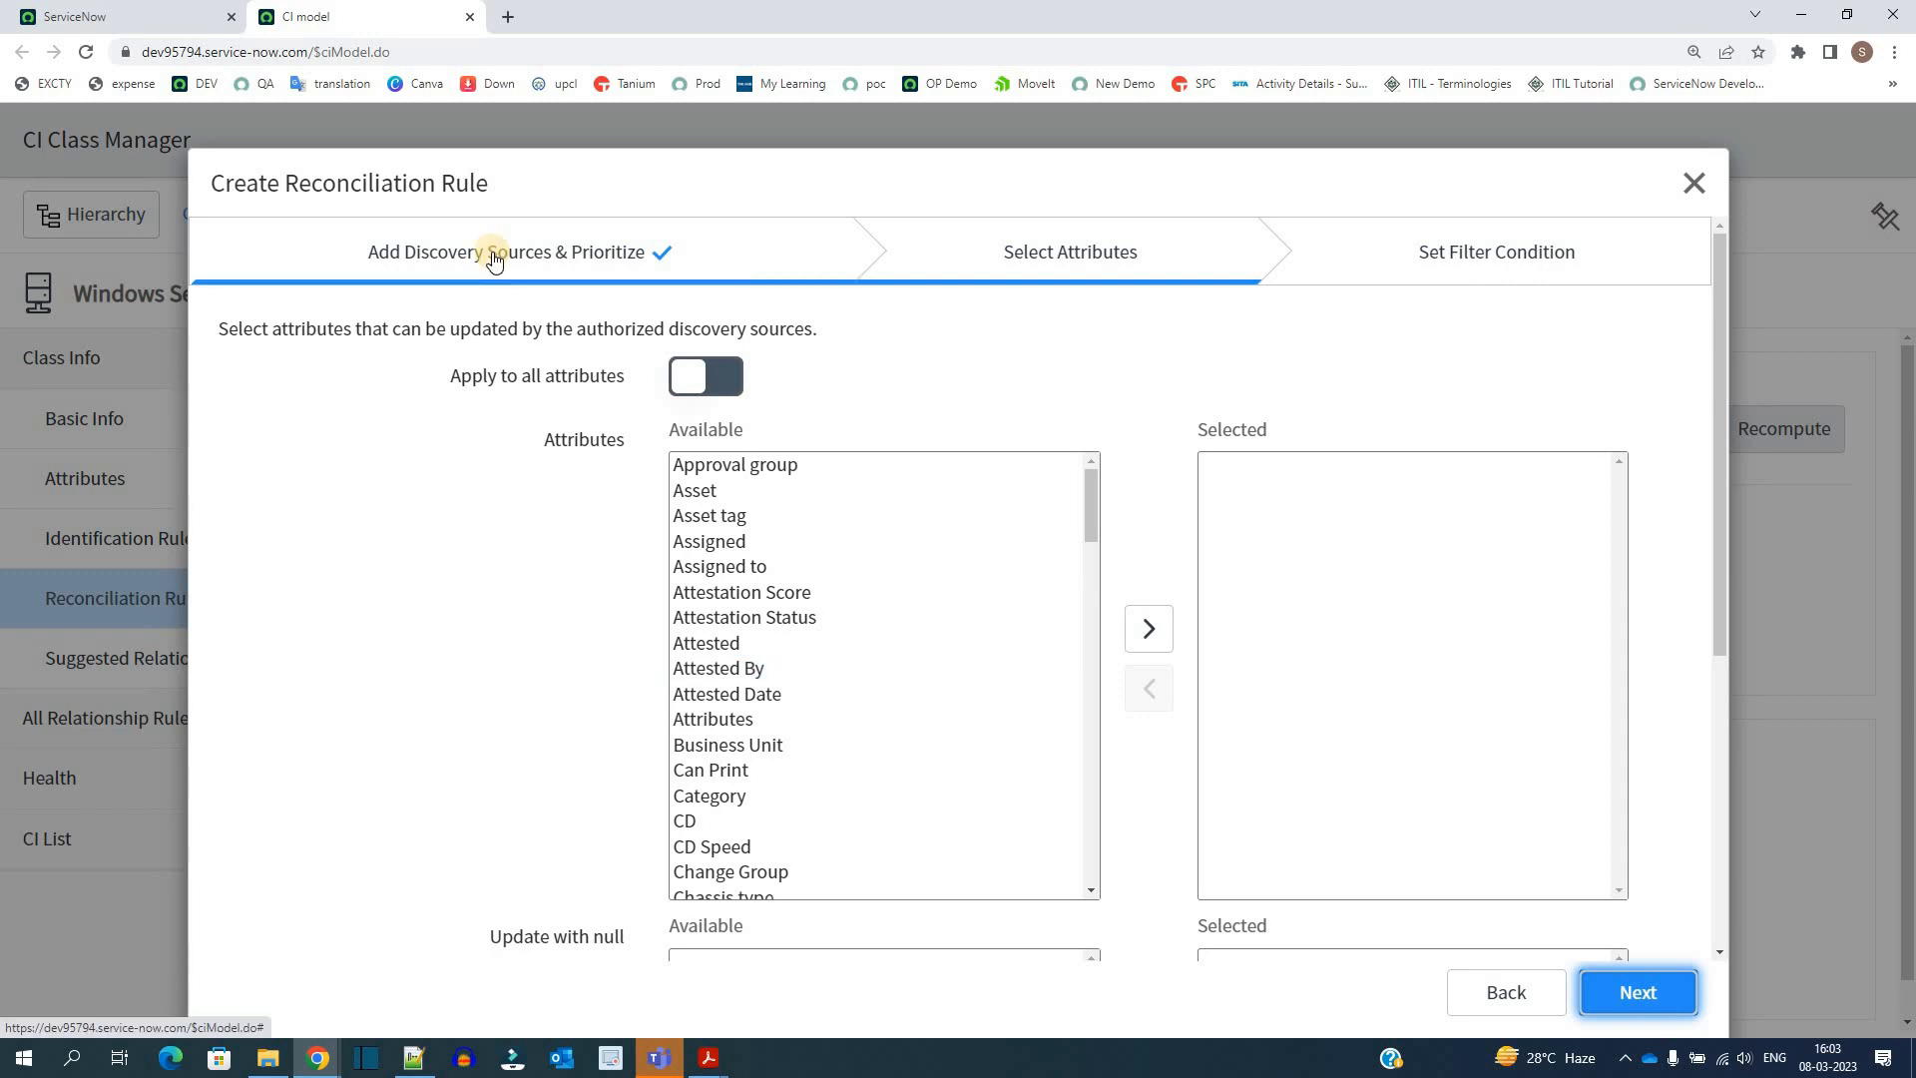
left_click(685, 569)
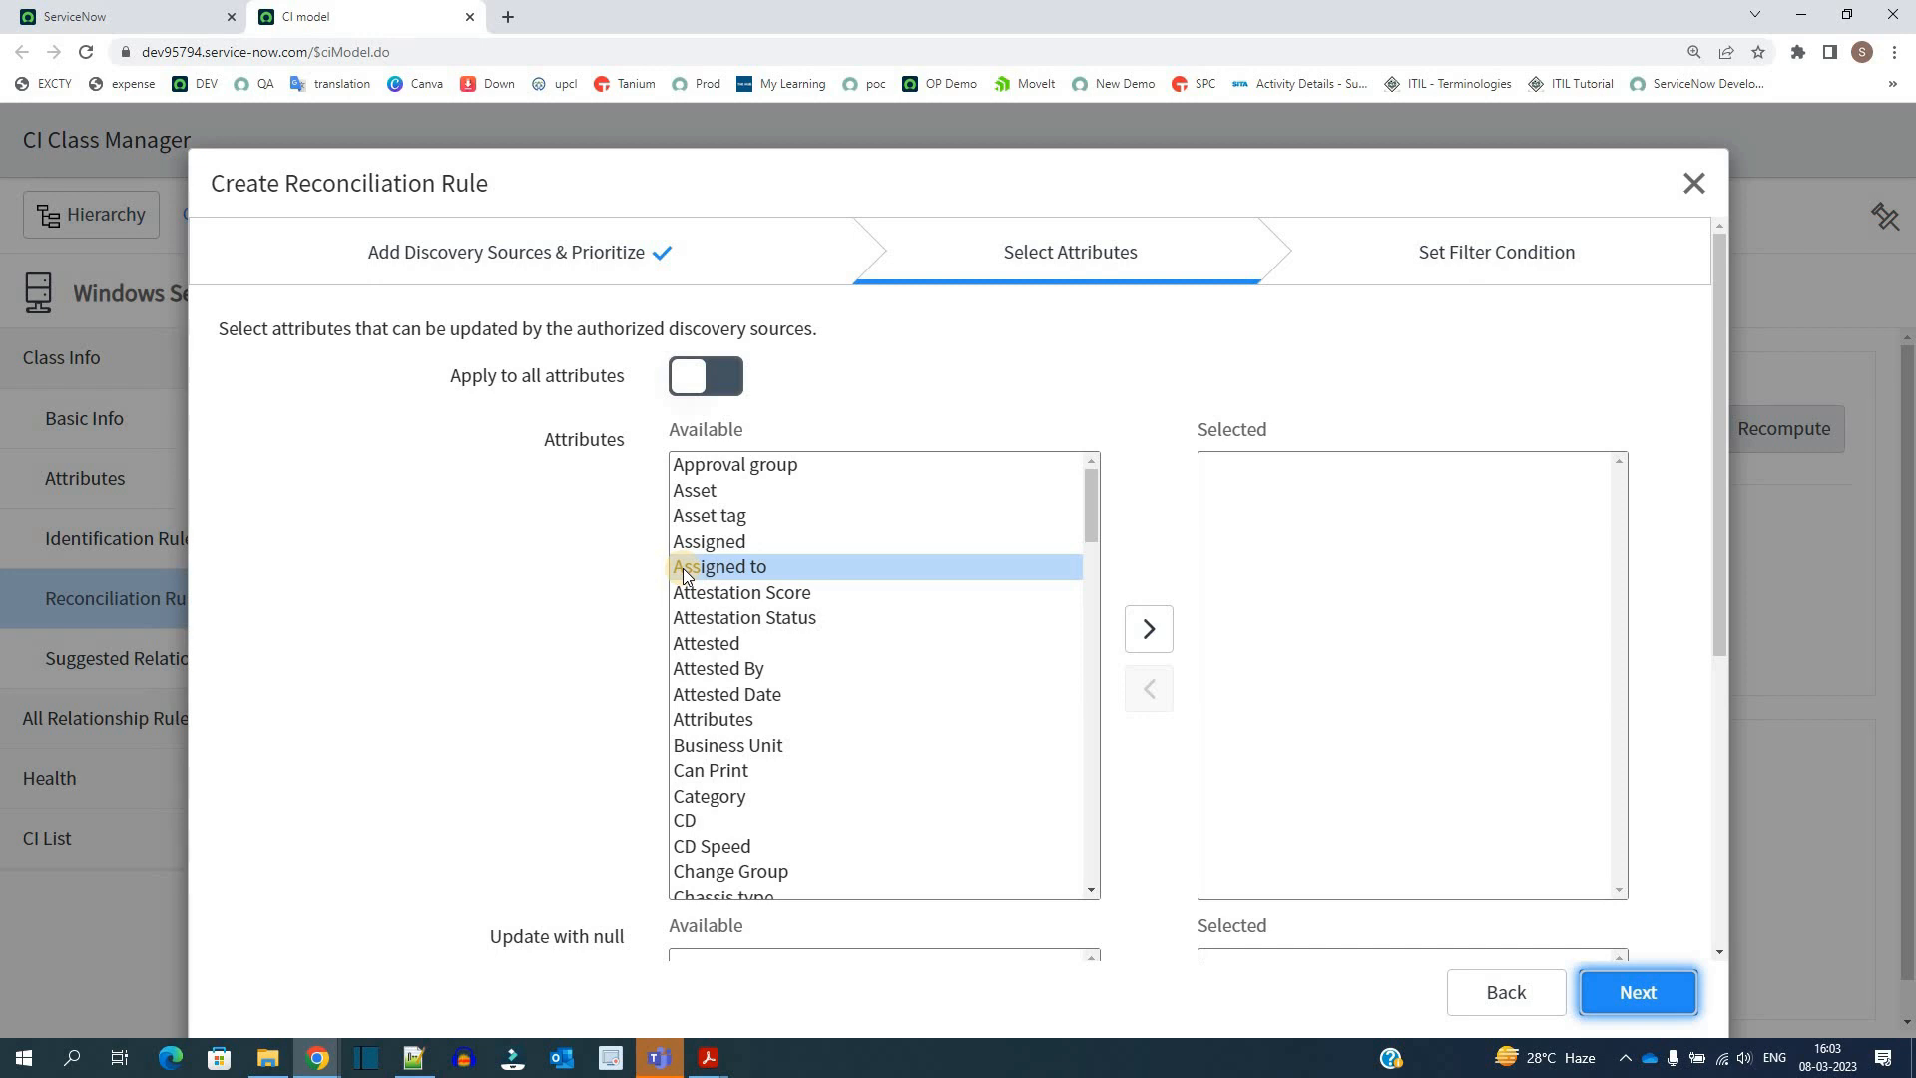
left_click_drag(689, 567, 799, 619)
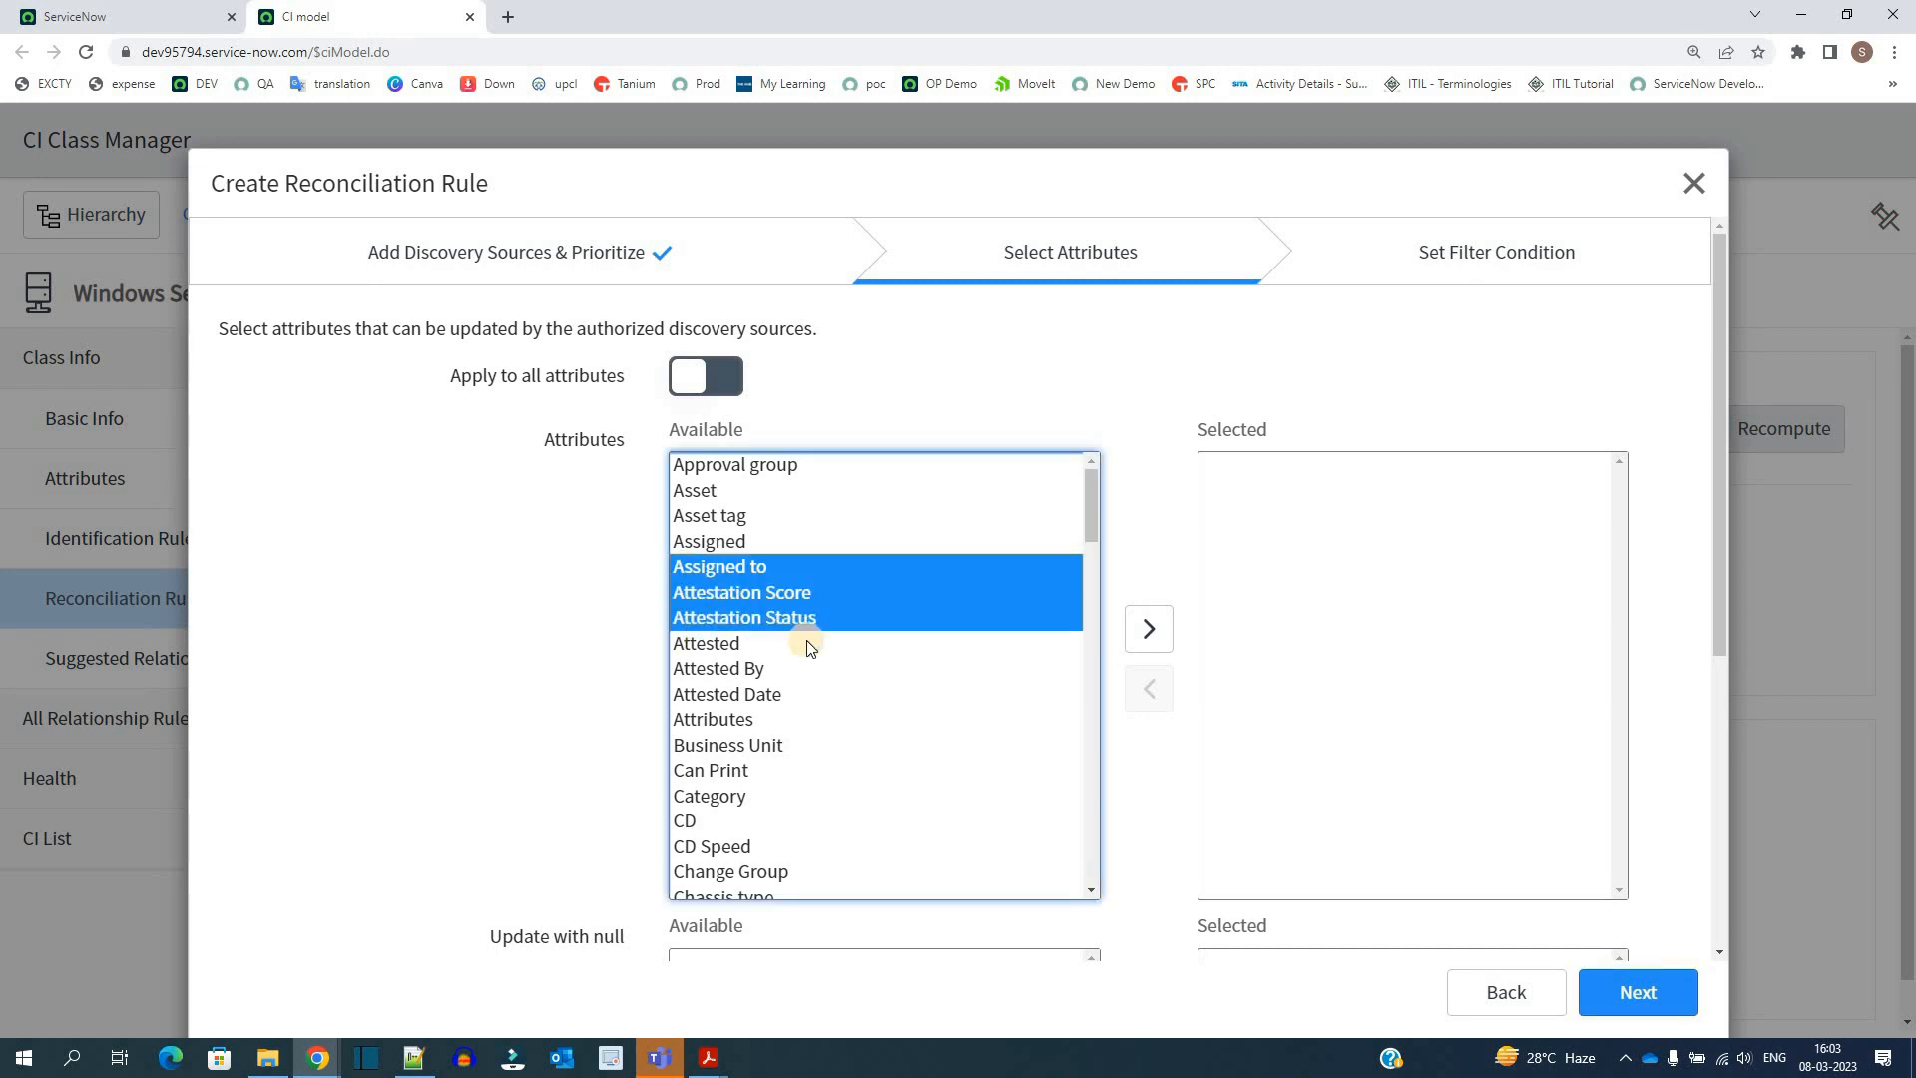
left_click(1149, 630)
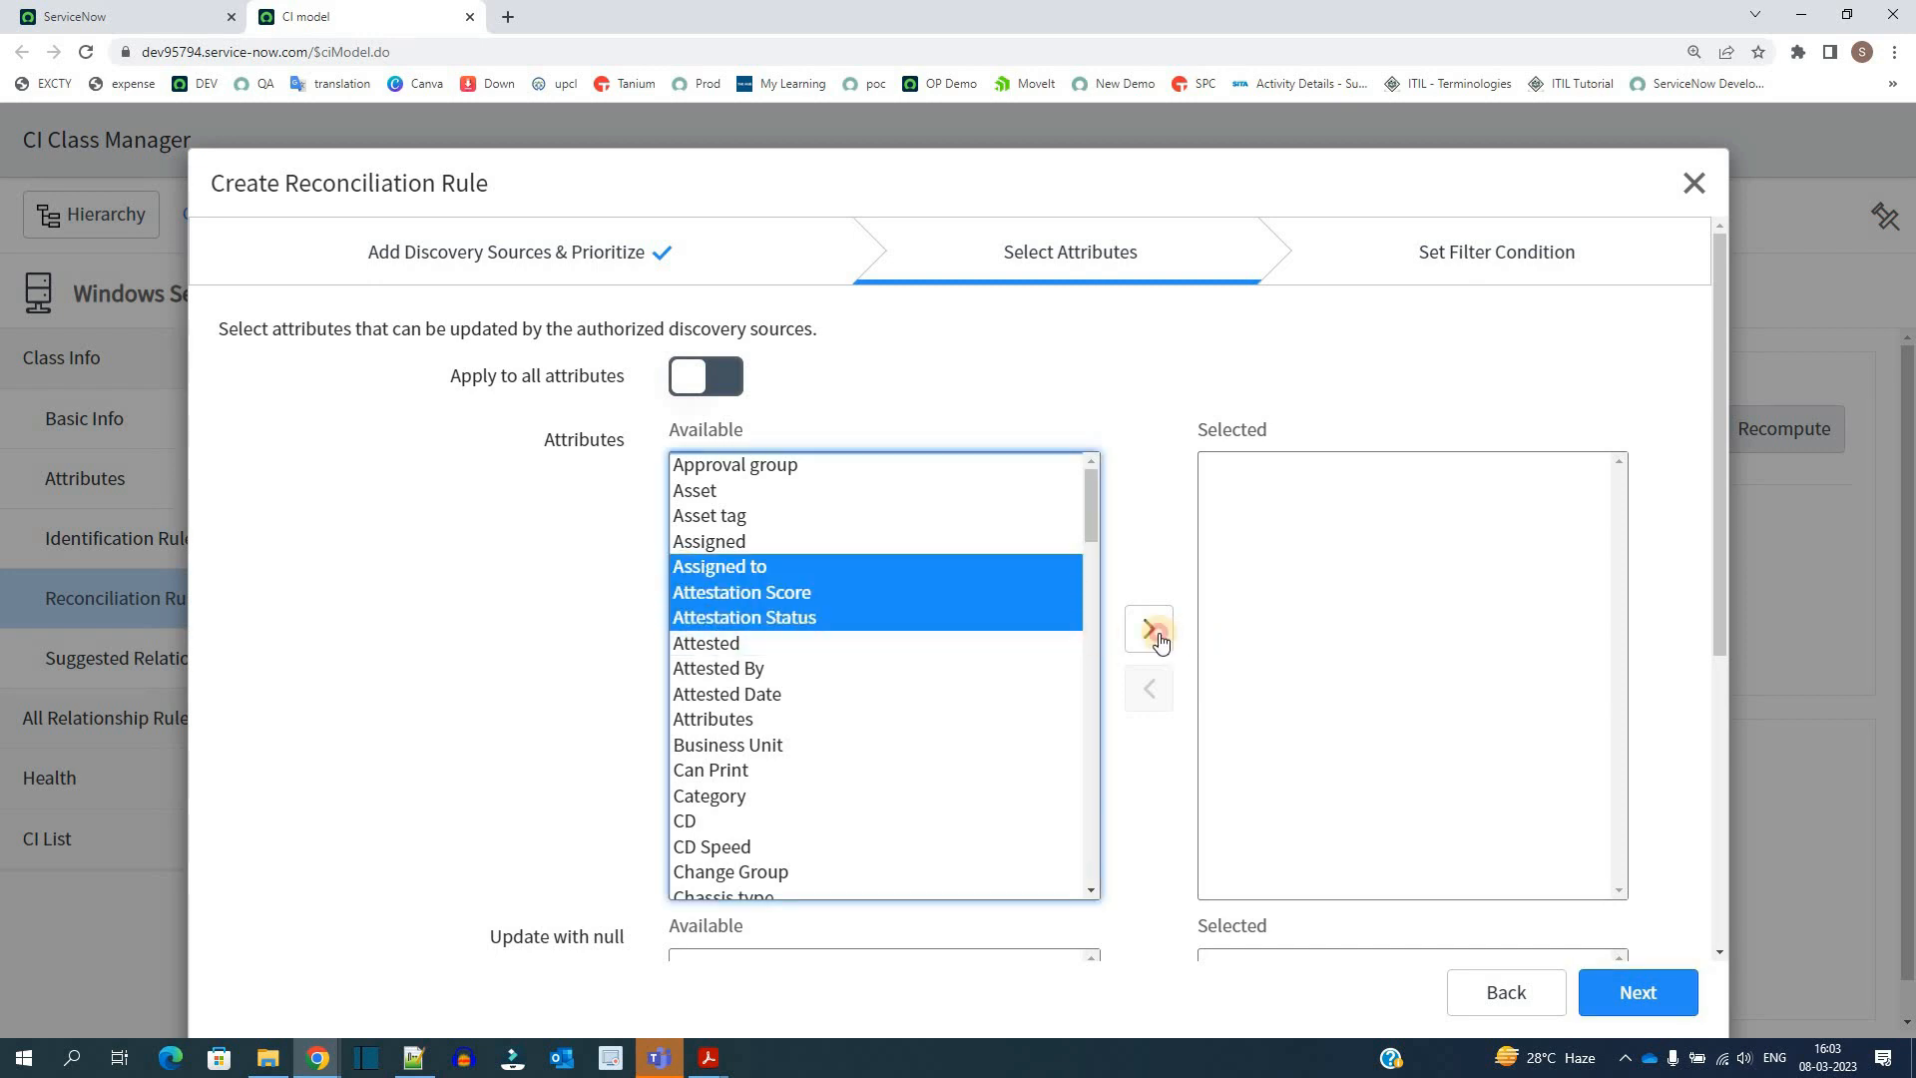
left_click(1644, 994)
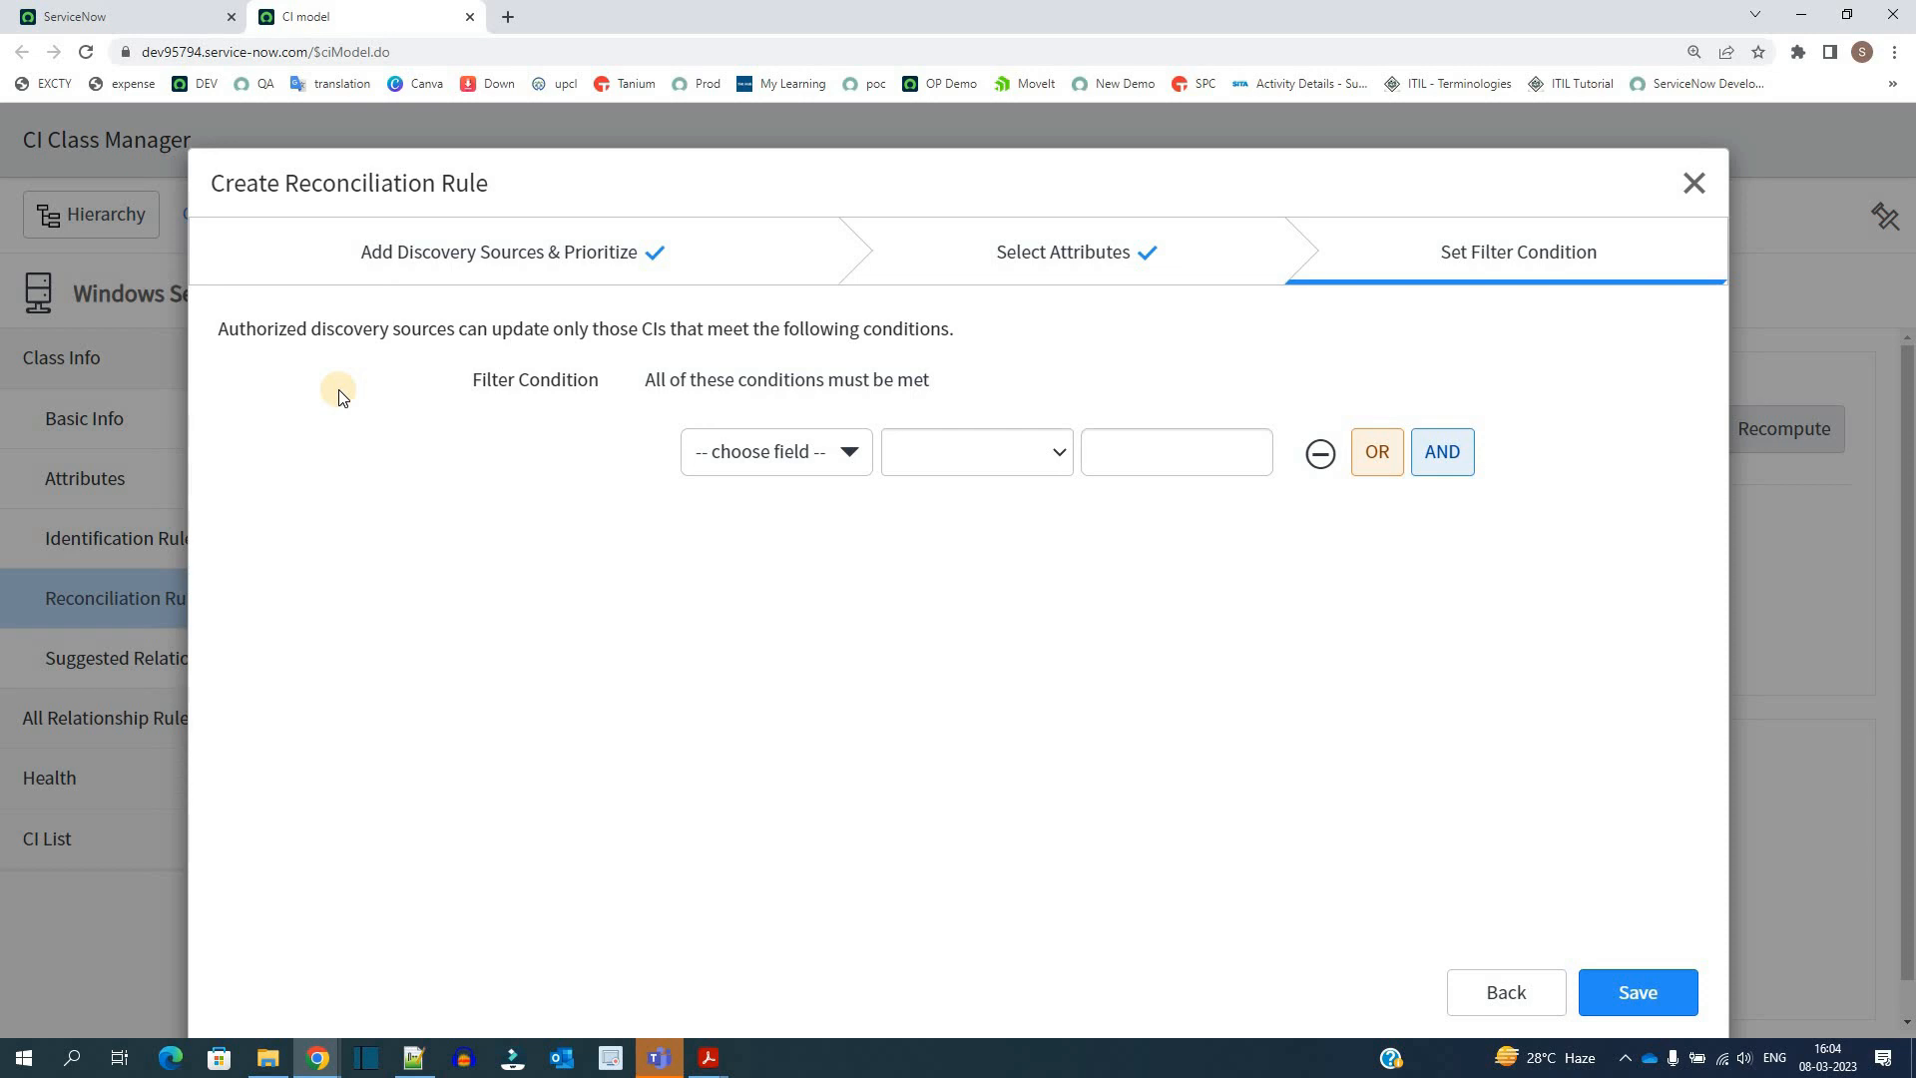
left_click(1612, 990)
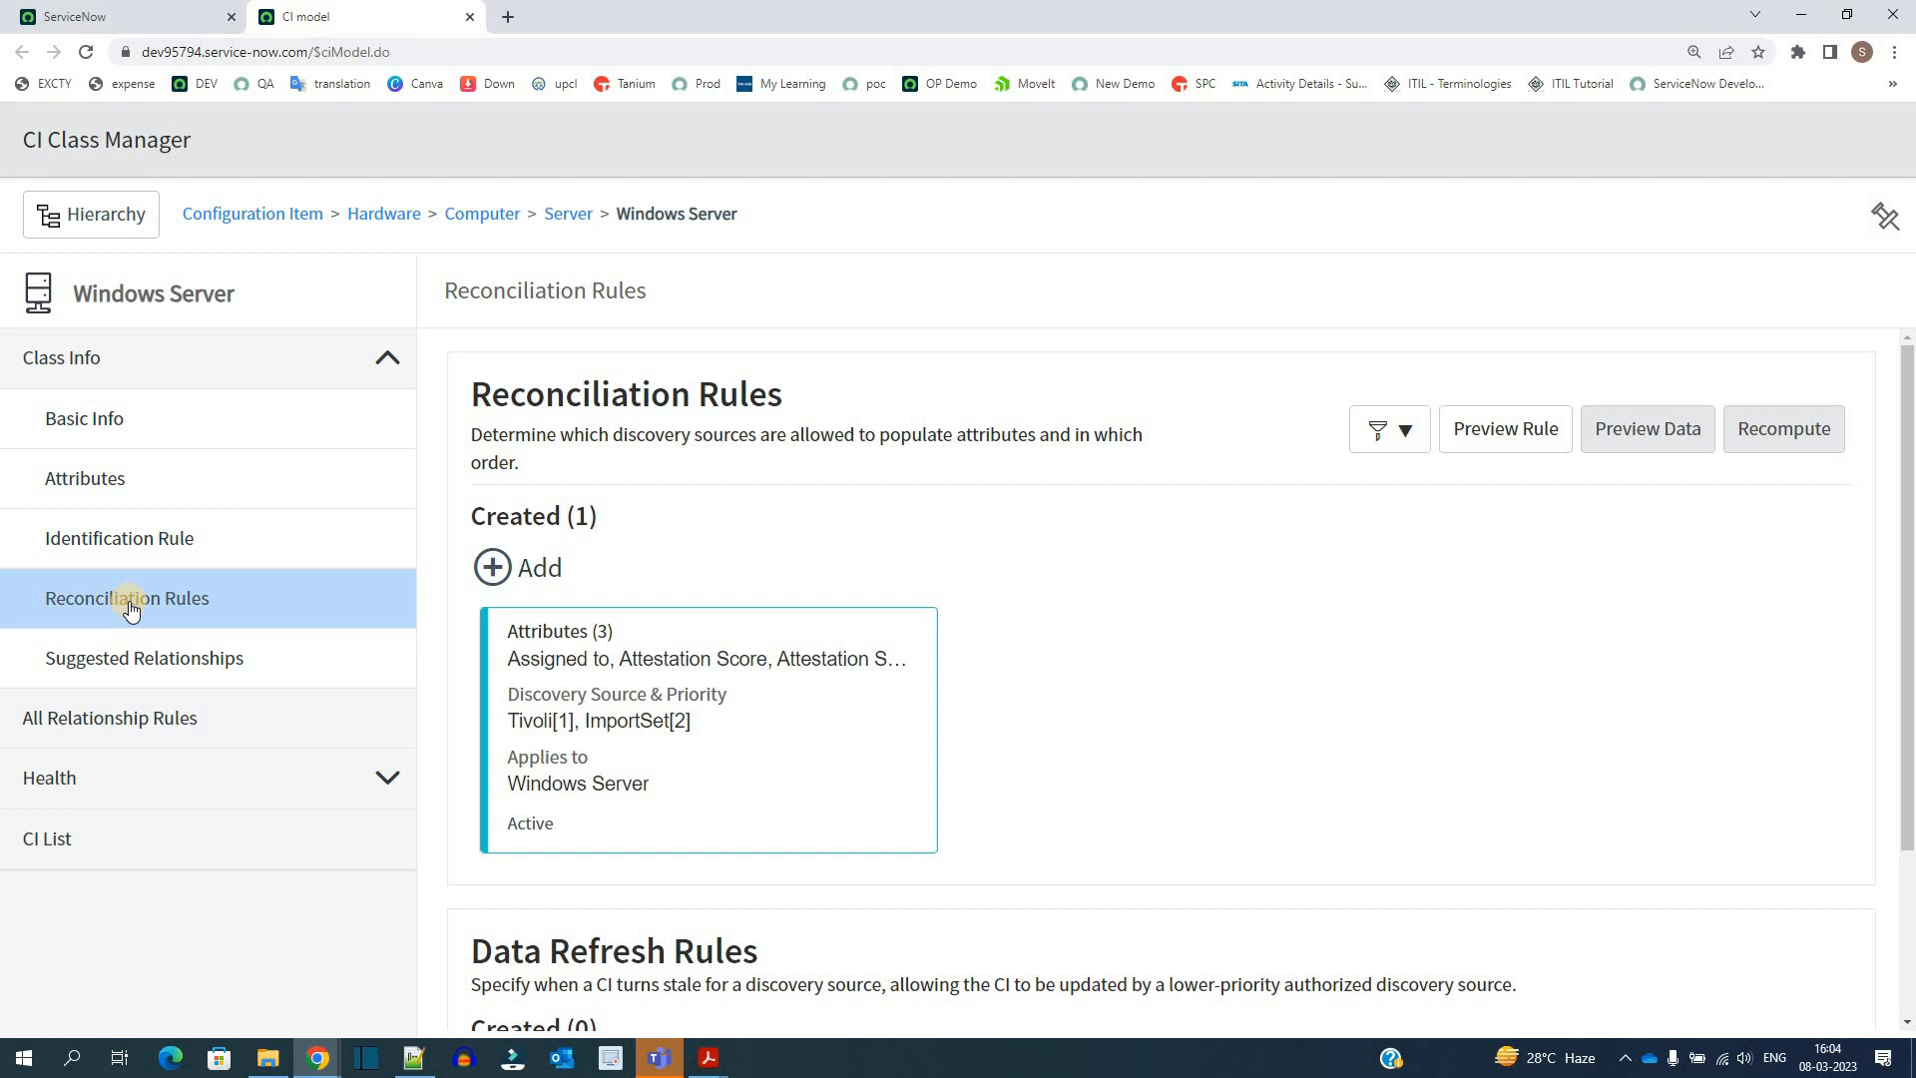
Step: View the Windows Server class's suggested relationships, and open the Windows Servers list in a separate tab by filtering the navigator for "windows"
left_click(129, 662)
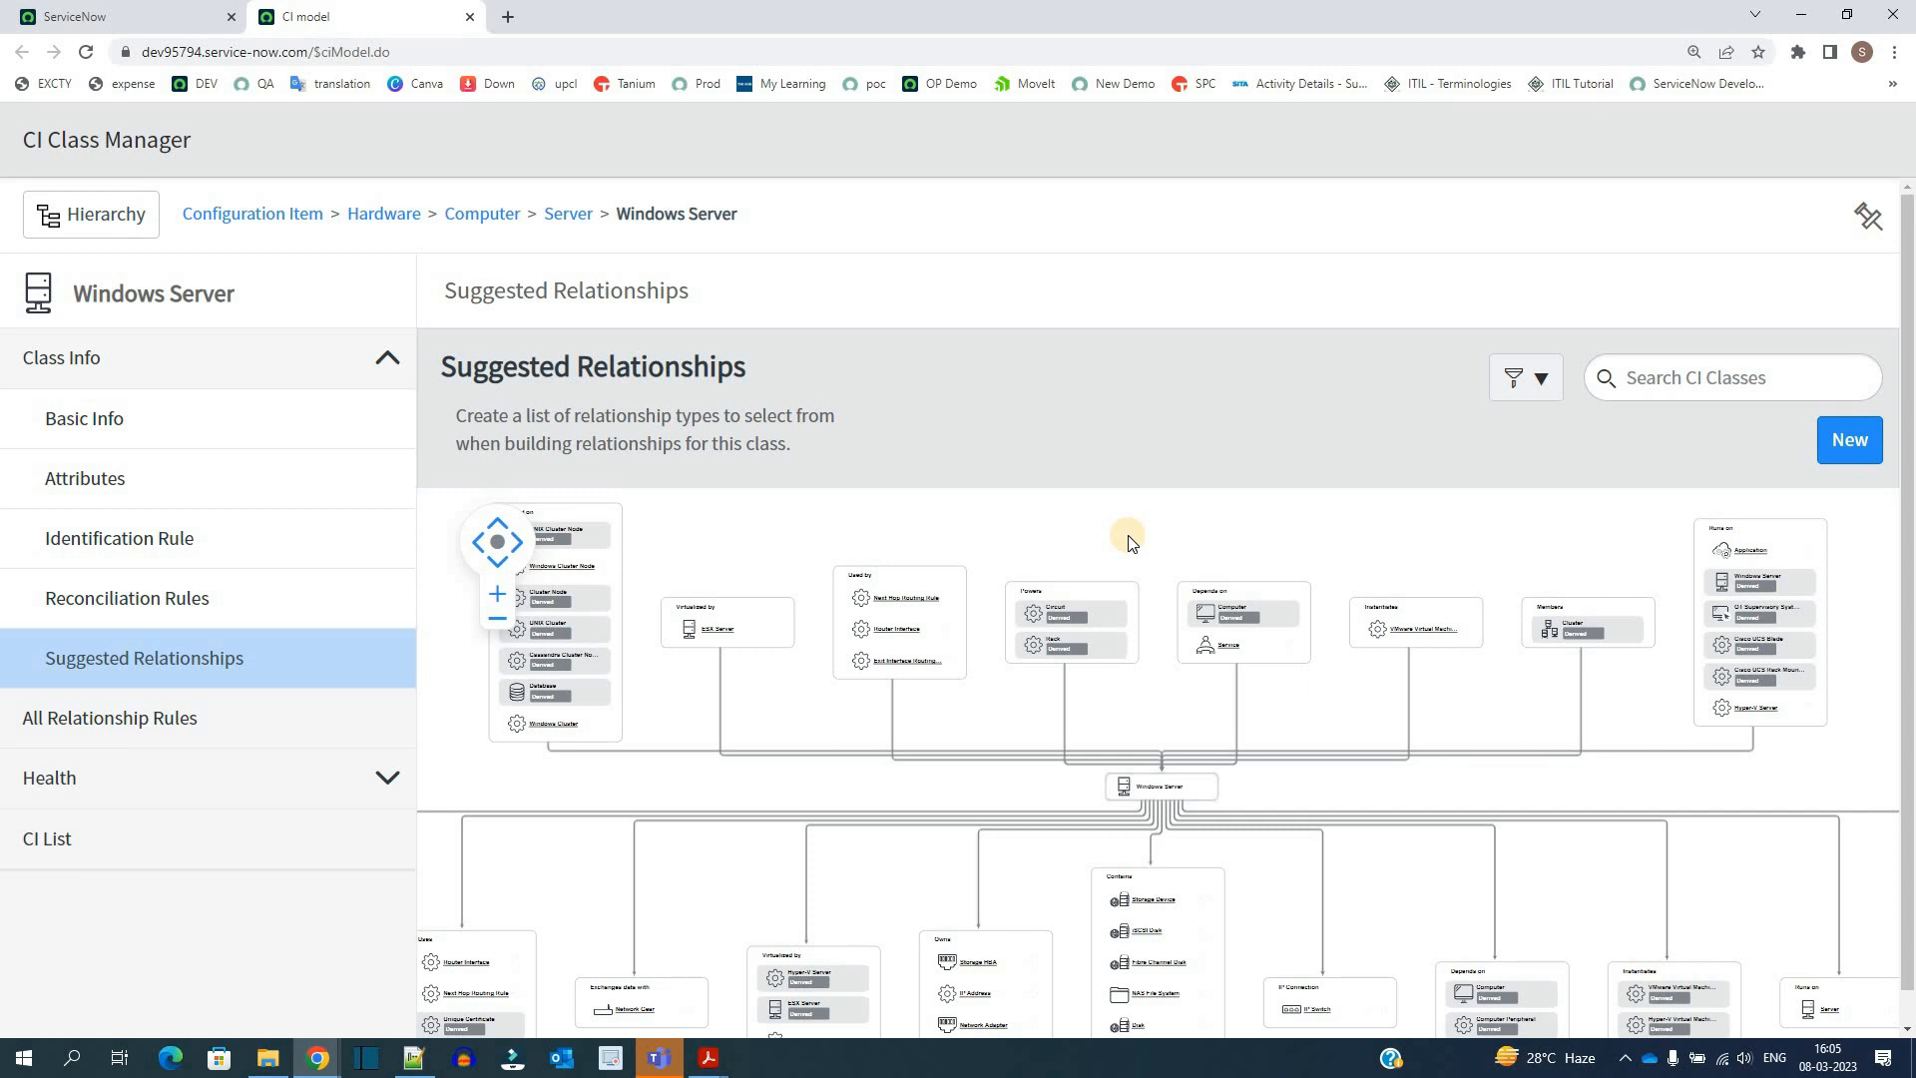
left_click(140, 16)
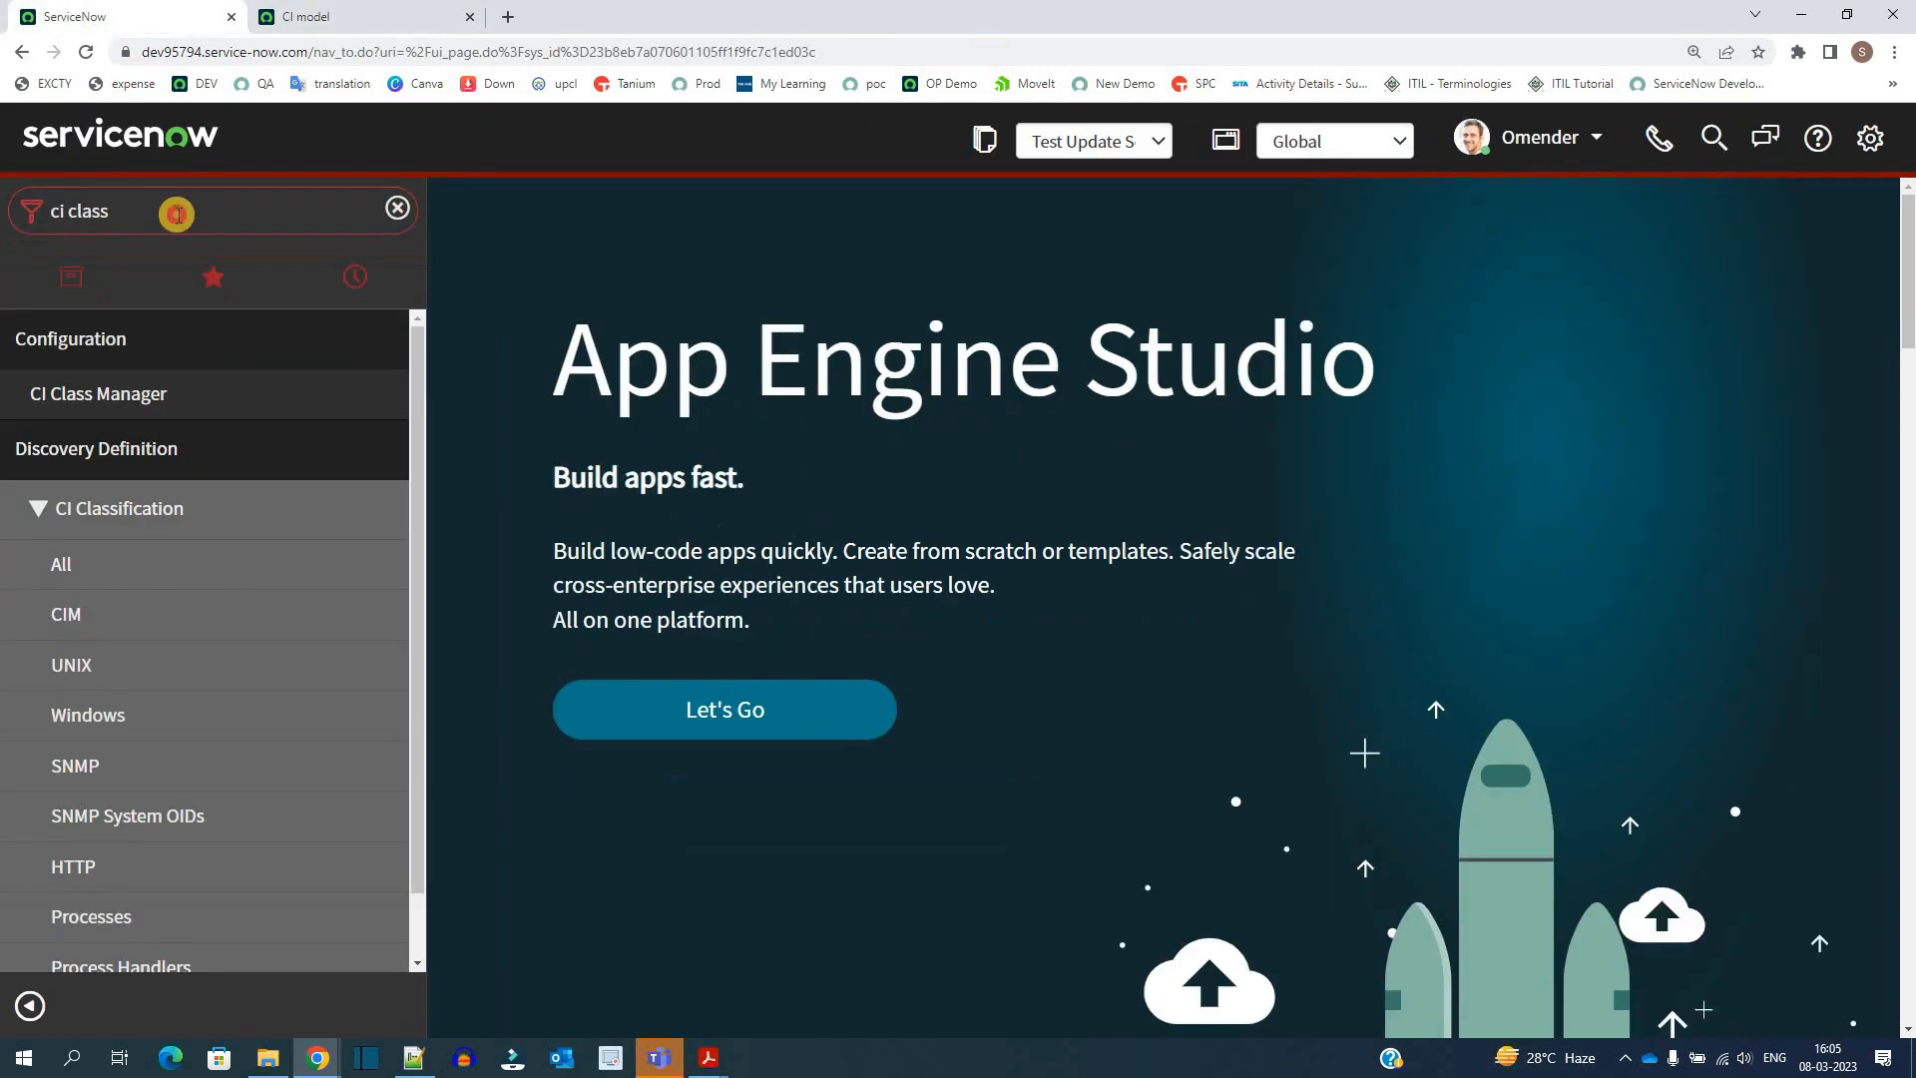
left_click(162, 210)
type("windows")
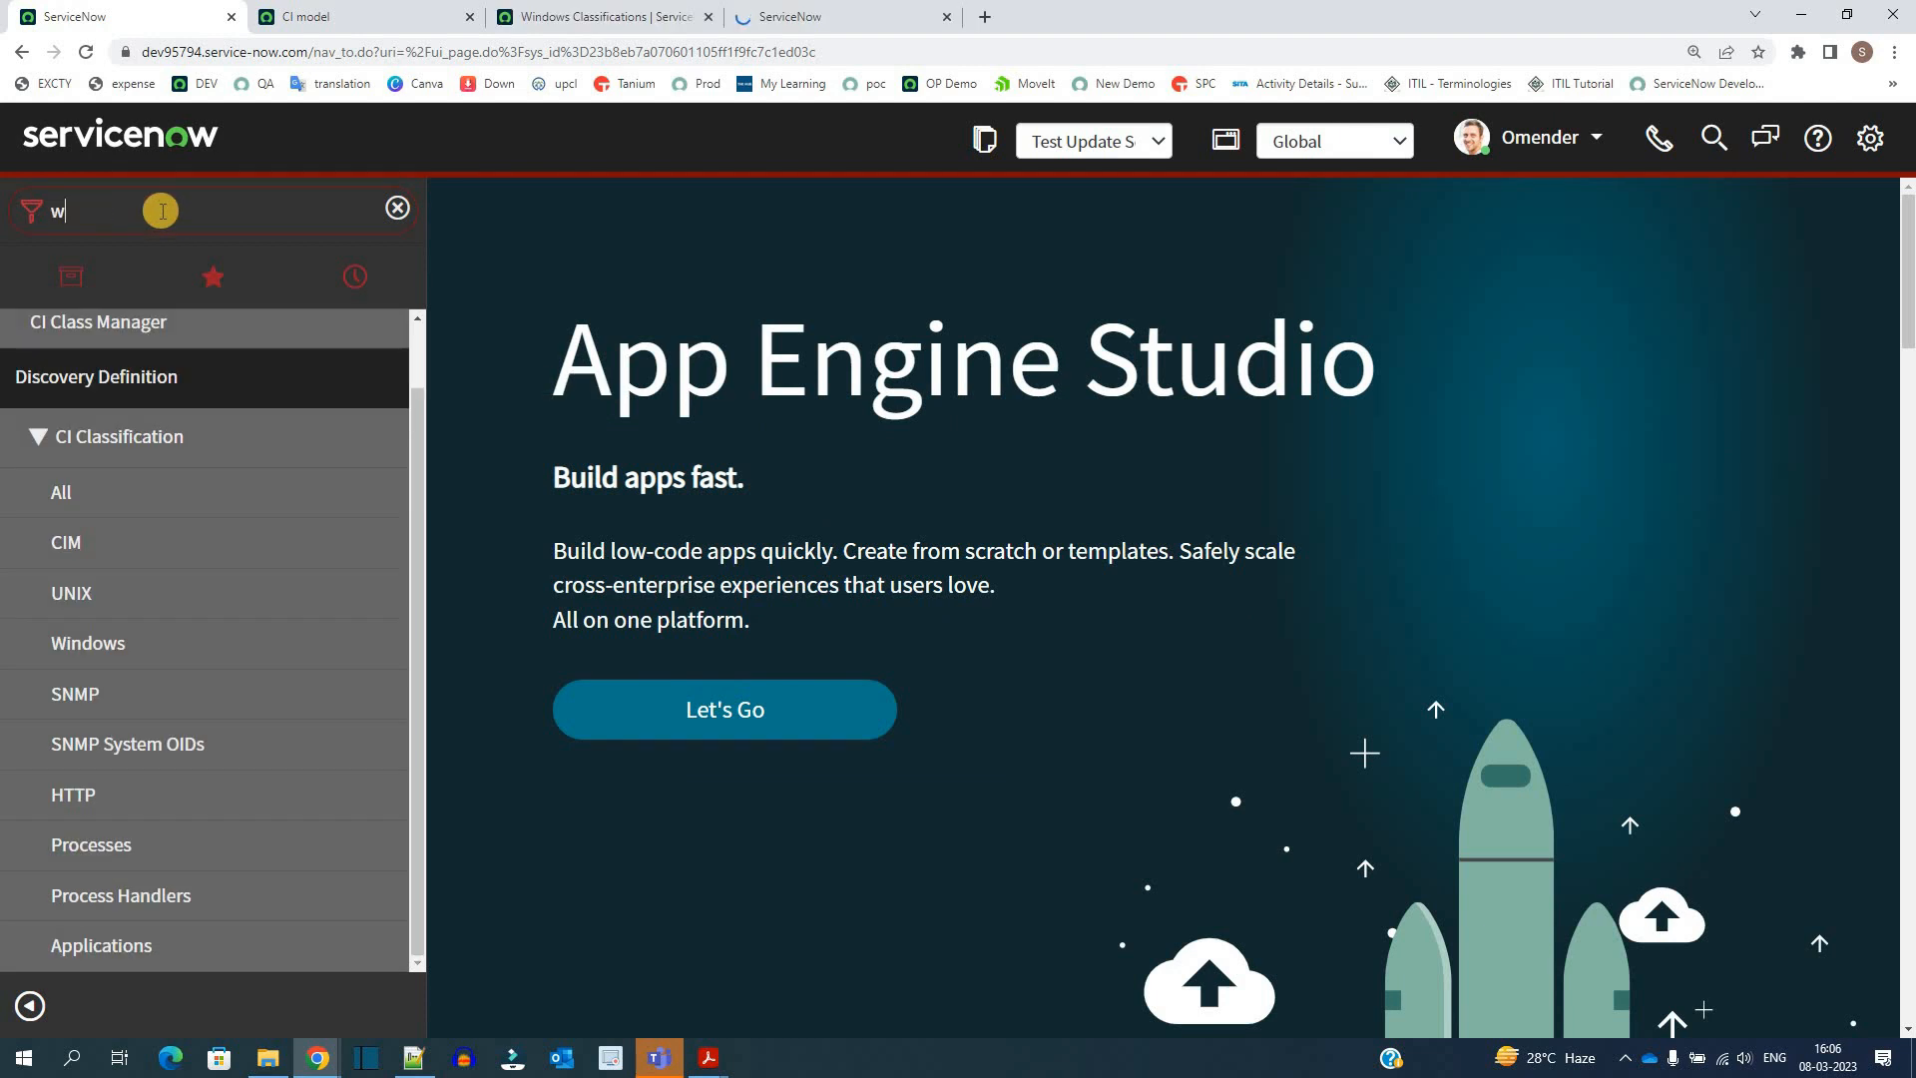
middle_click(88, 453)
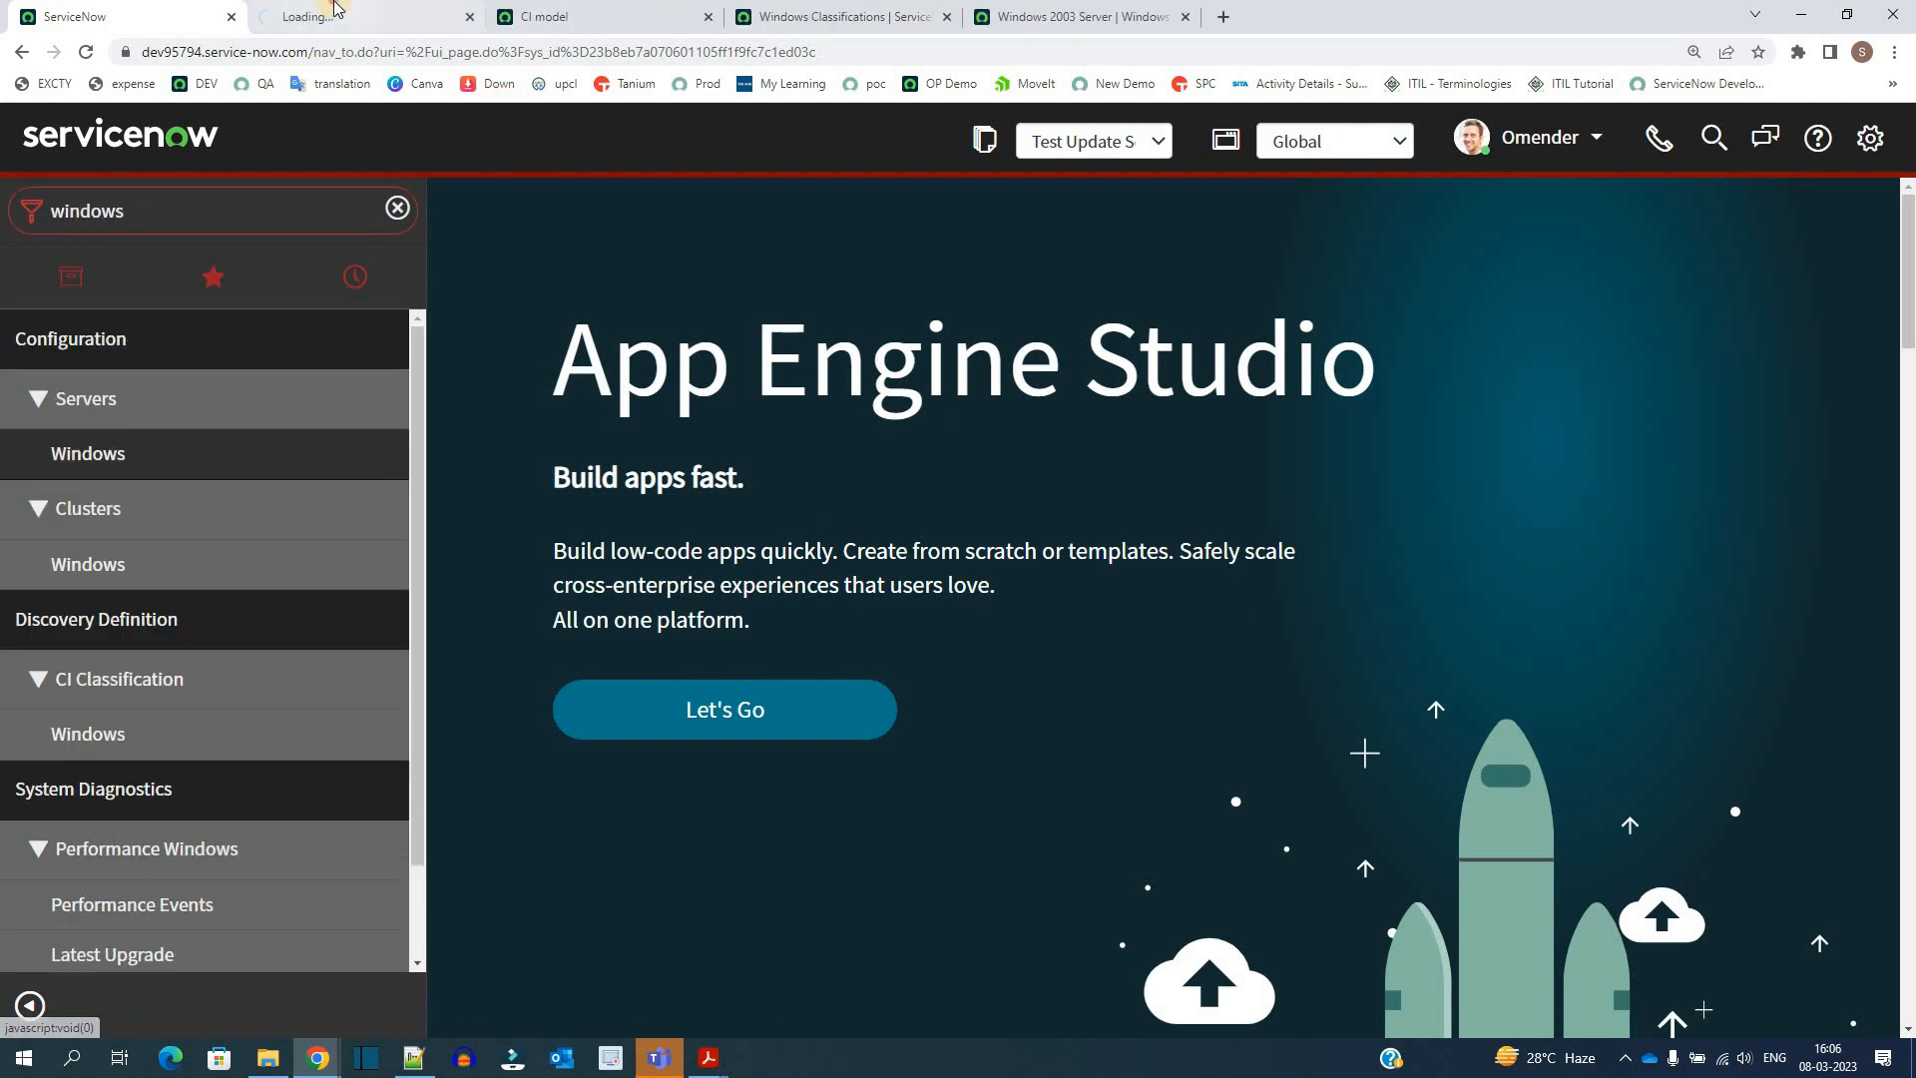
left_click(335, 12)
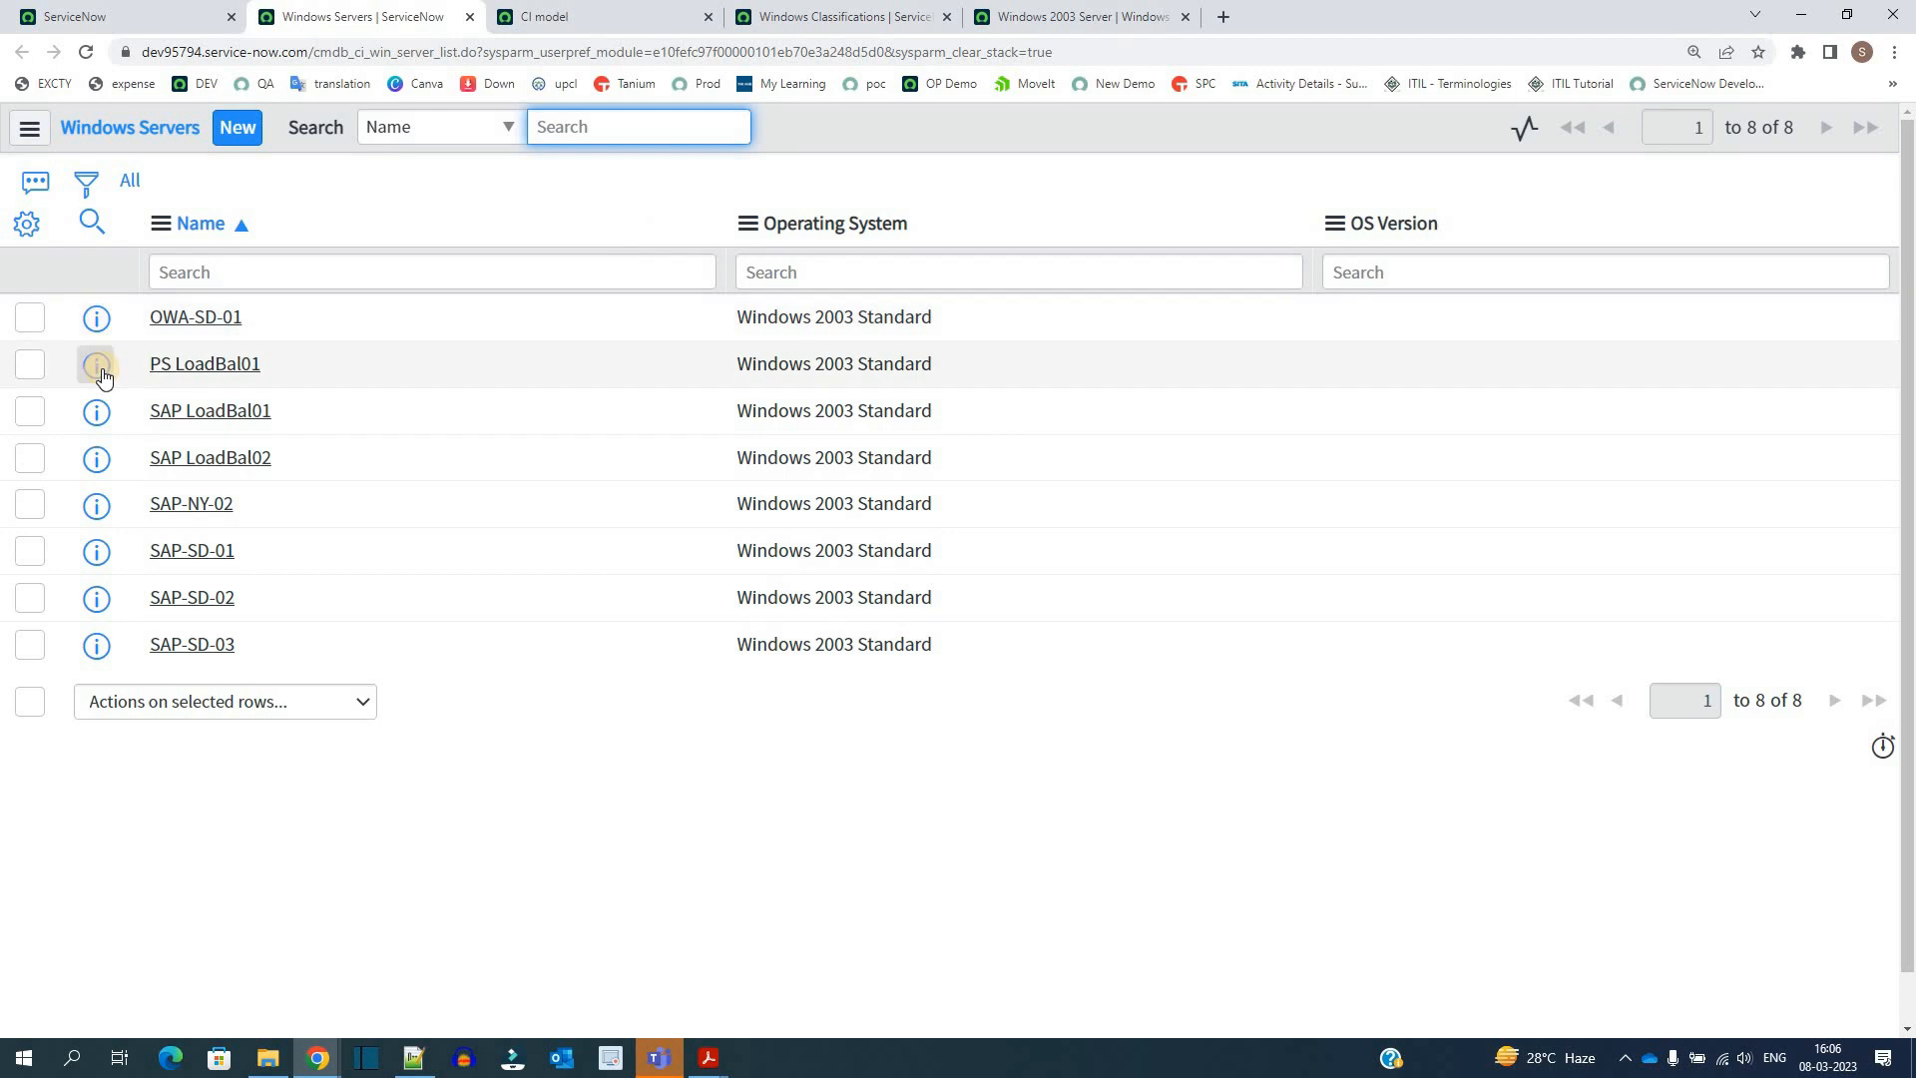
Step: Open the PS LoadBal01 server record in a separate tab and bring up the relationship editor from its related items
middle_click(97, 366)
left_click(603, 8)
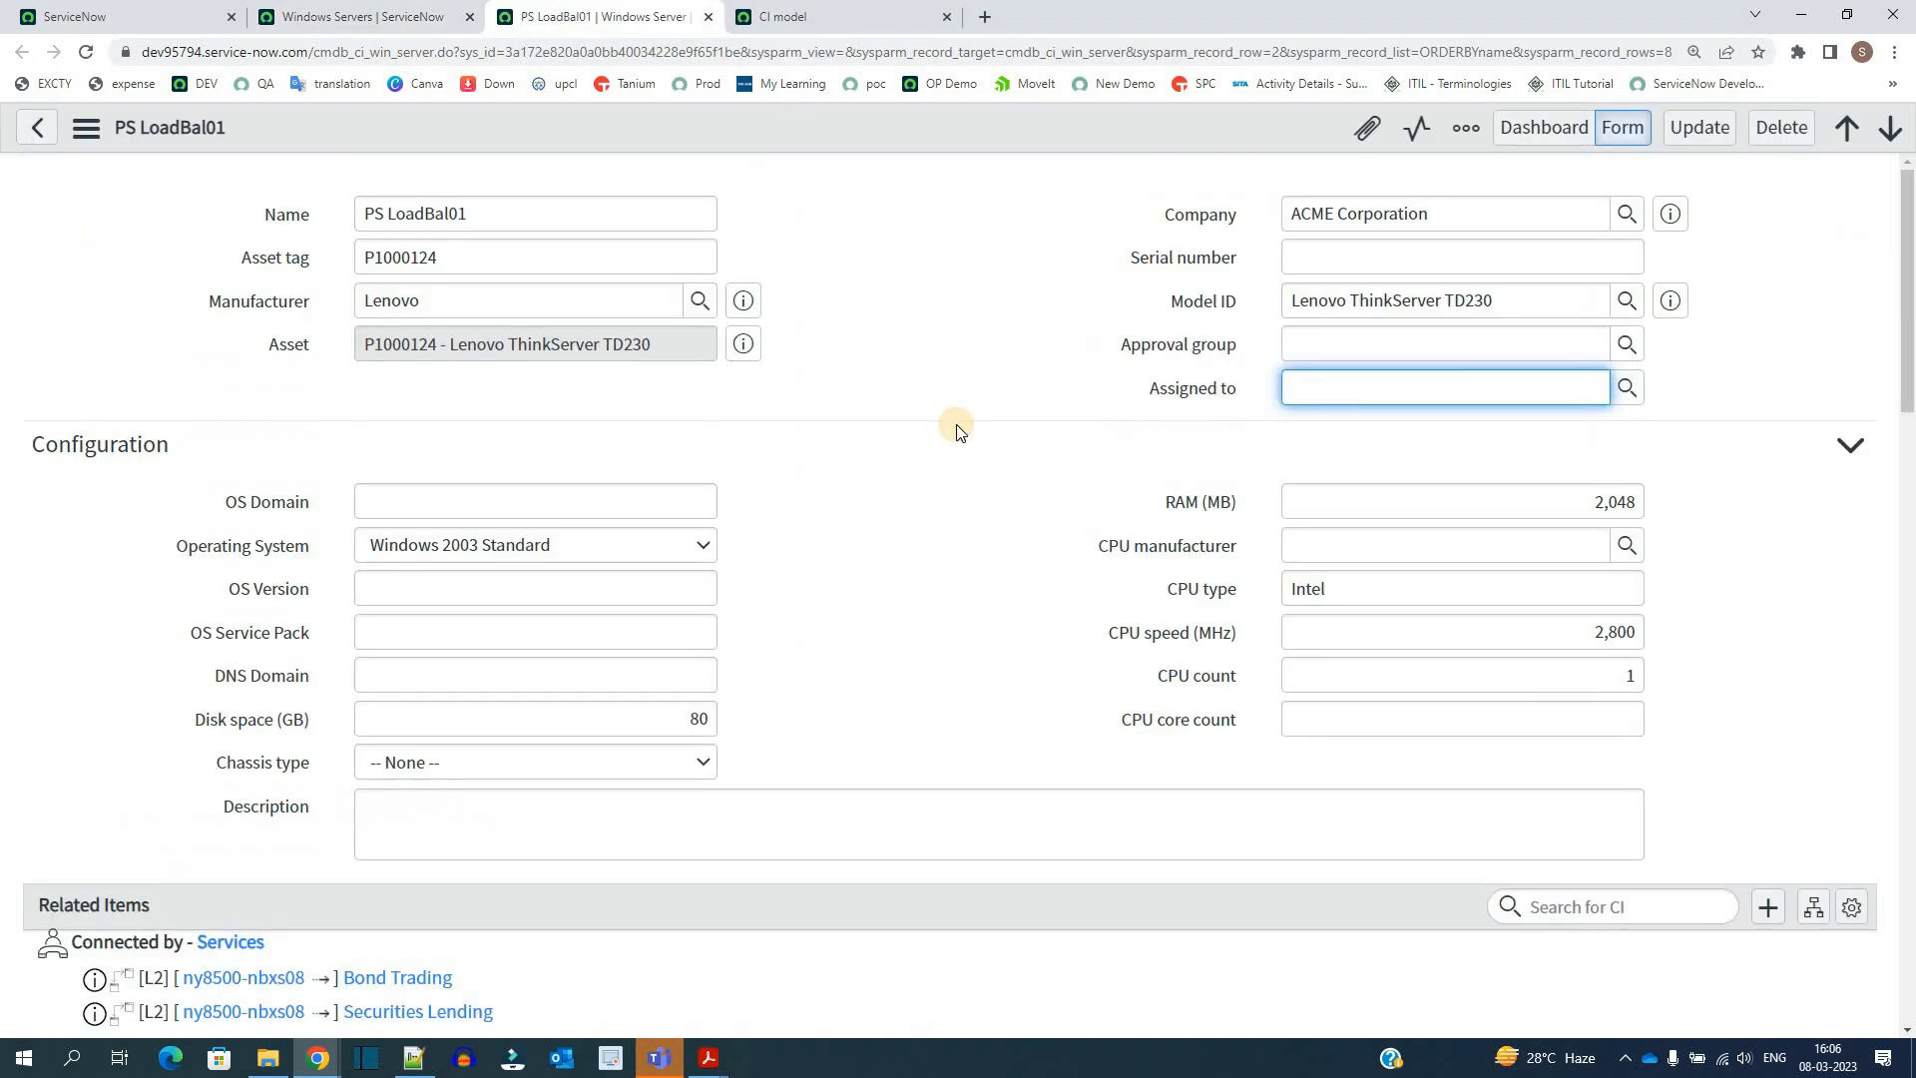
scroll(959, 429, "down", 5)
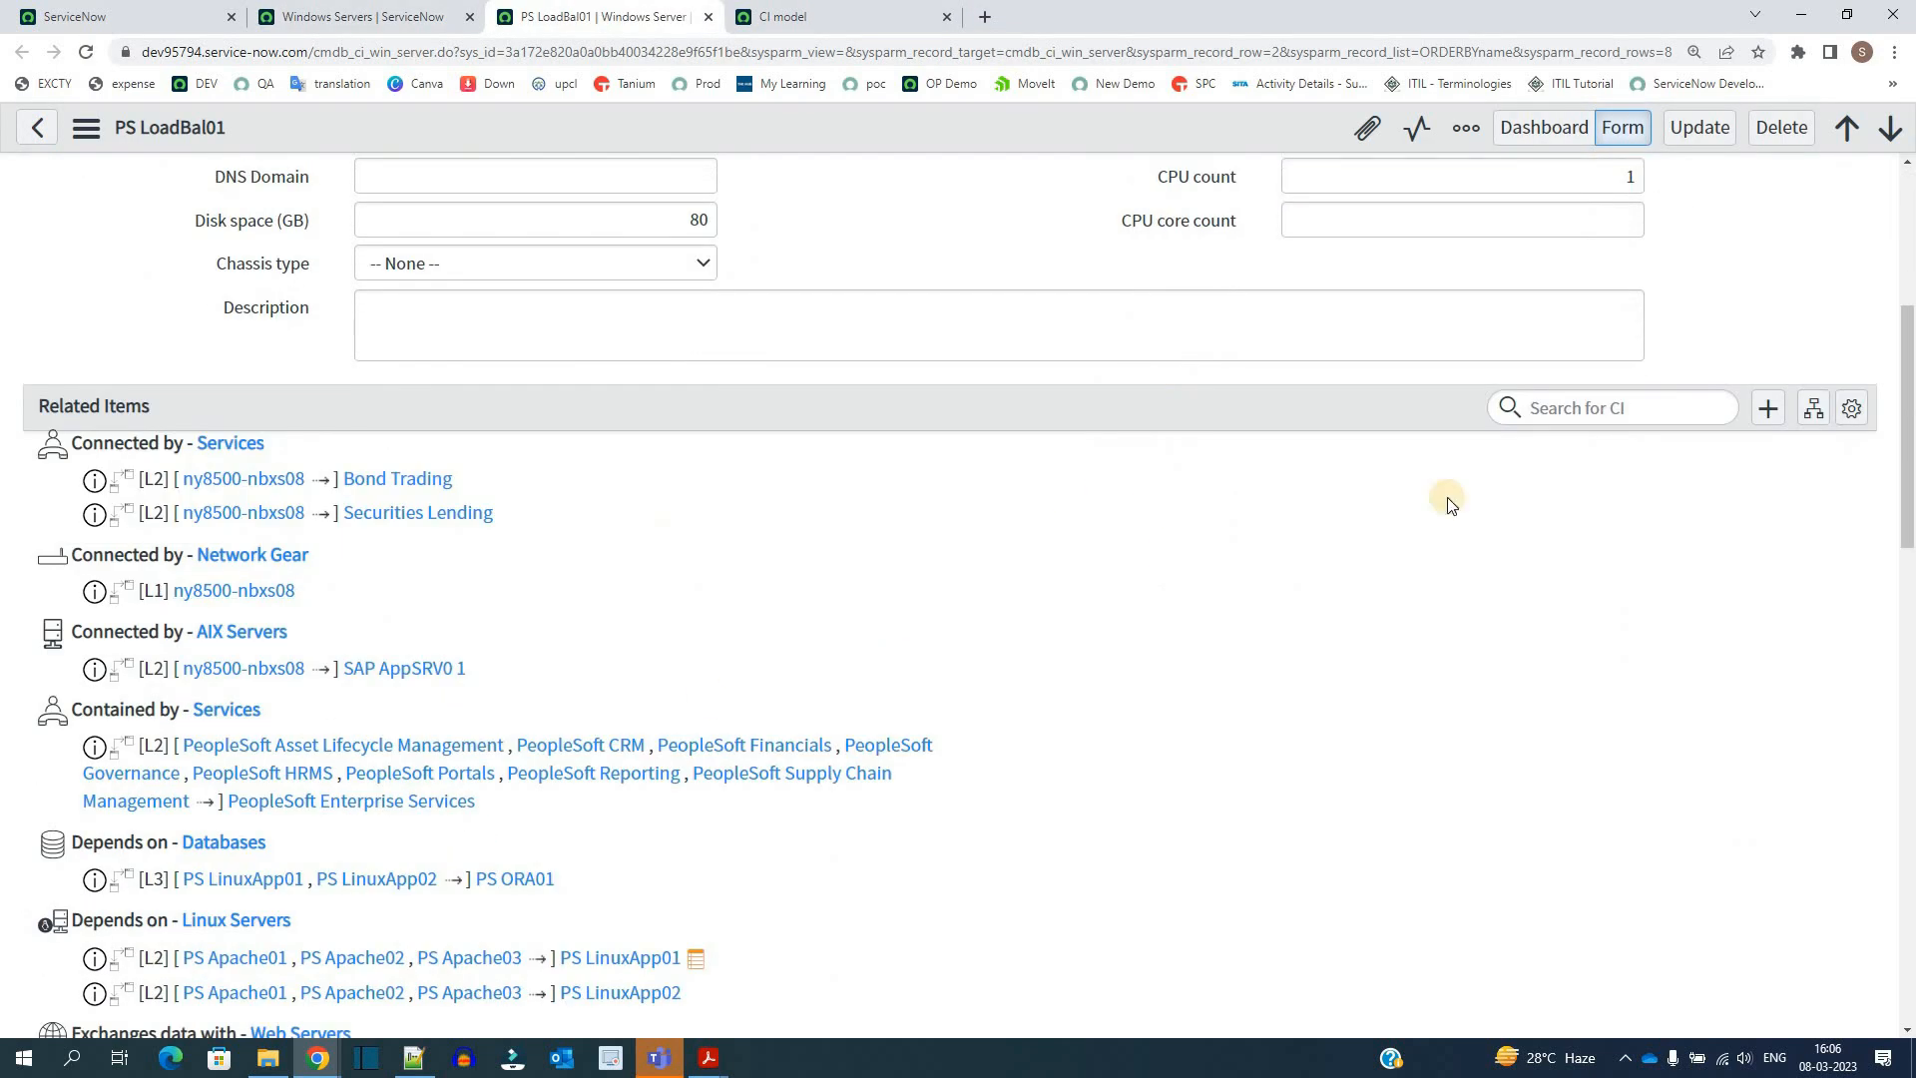
left_click(1768, 411)
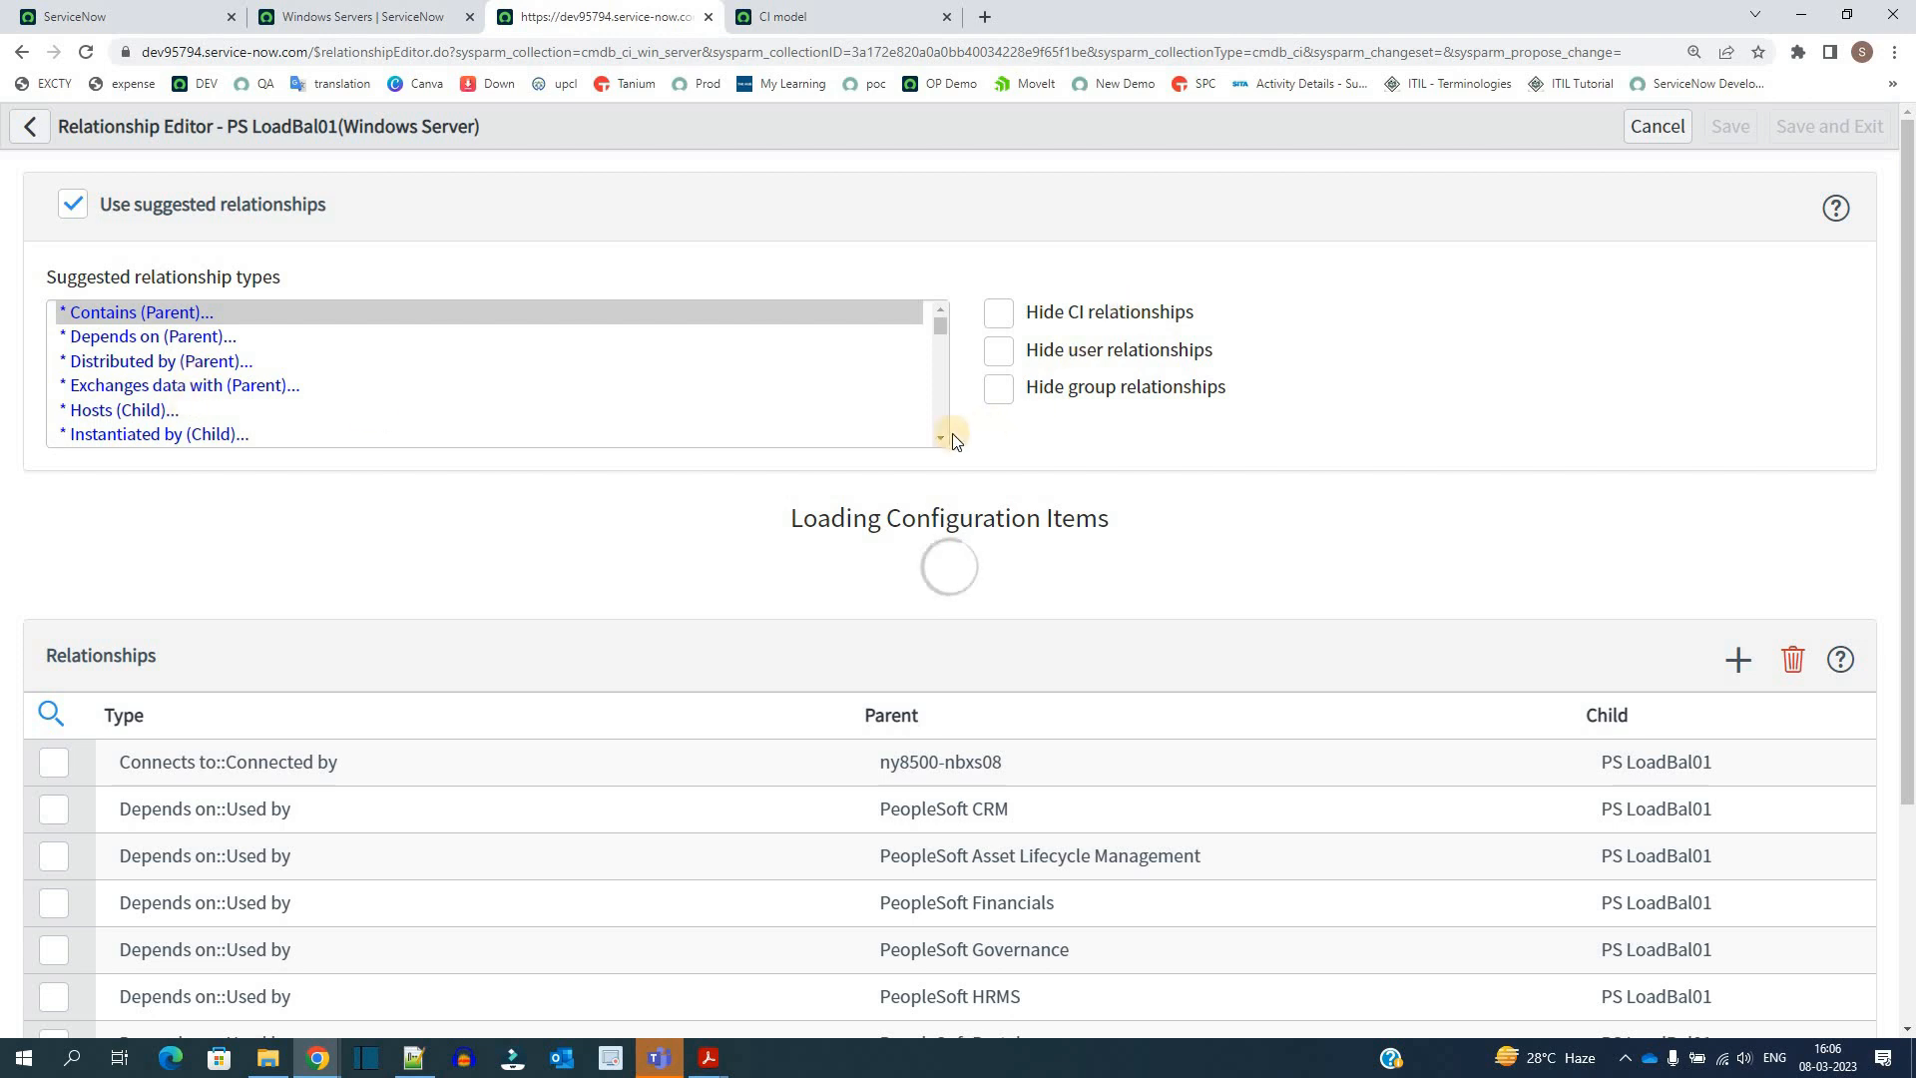
Step: Compare the suggested relationship types in the PS LoadBal01 relationship editor with the suggested relationships diagram of the Windows Server class
left_click(804, 17)
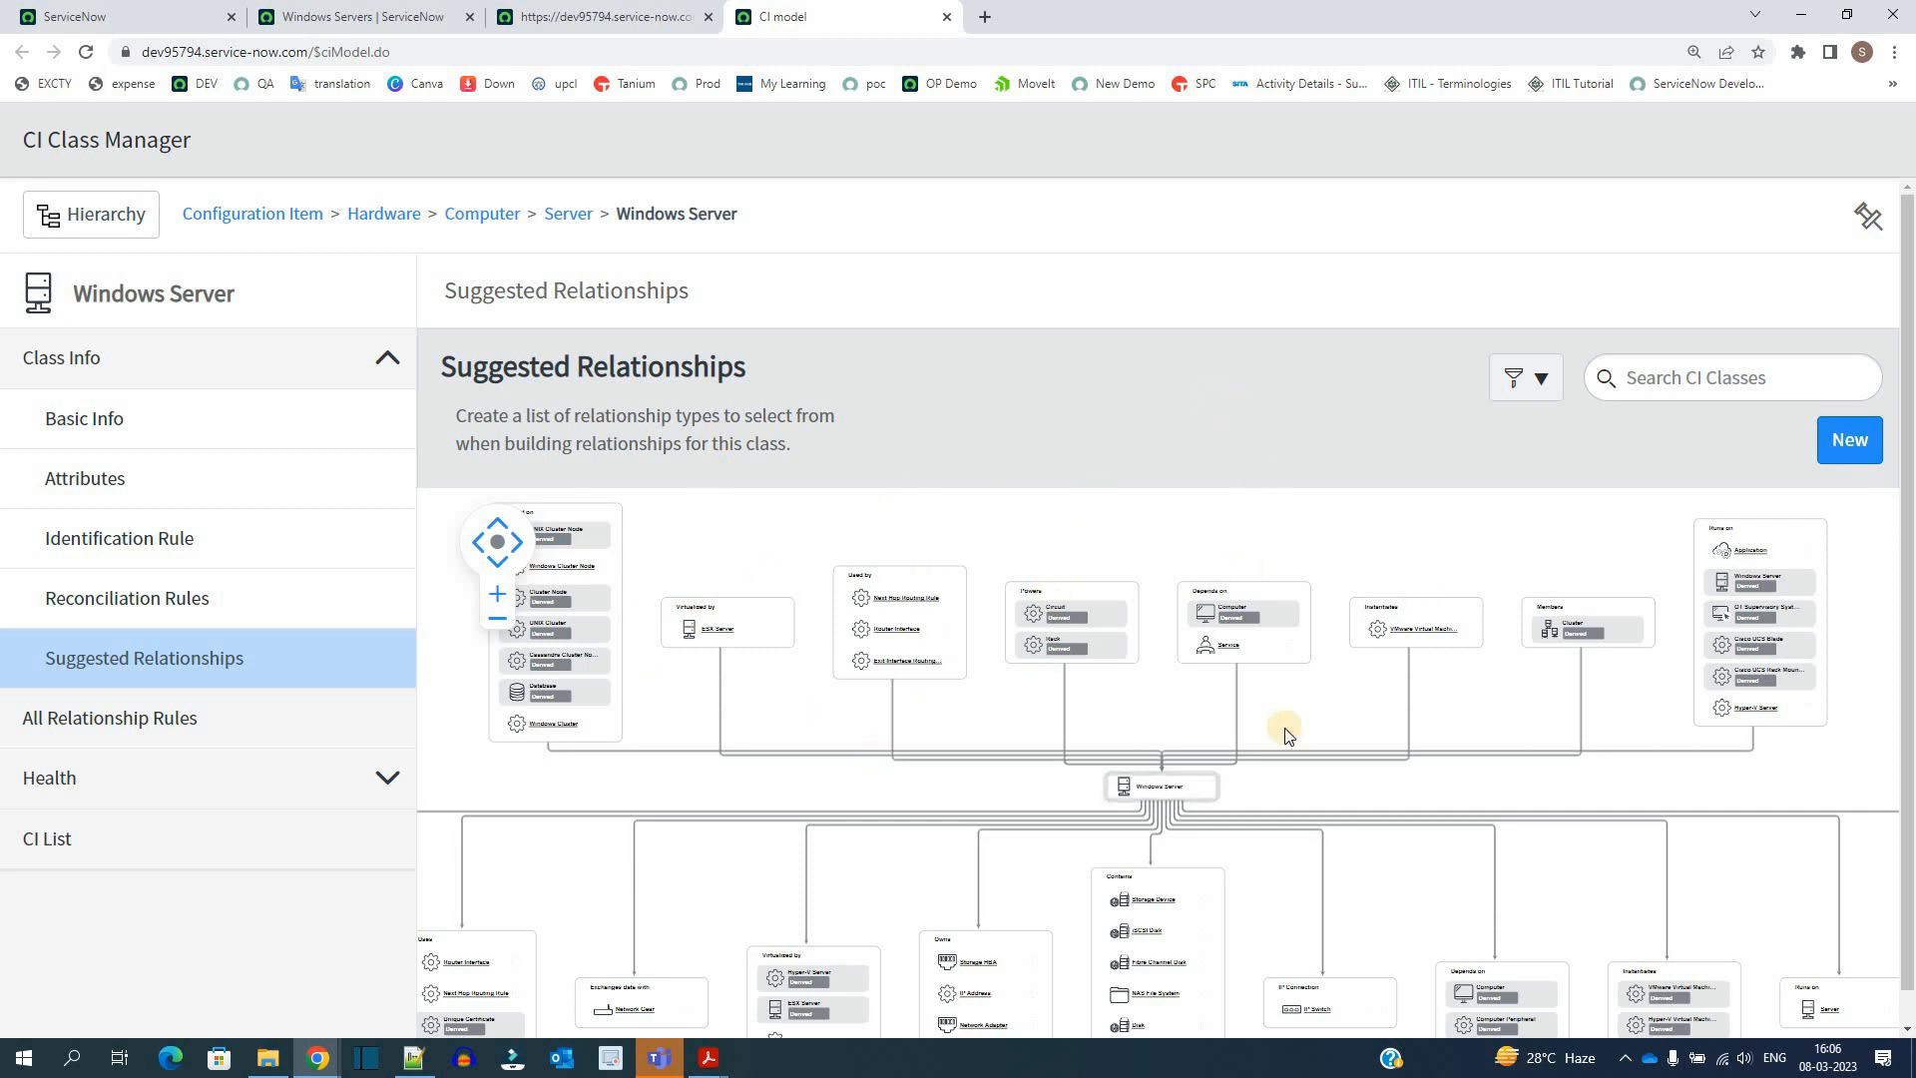
left_click(516, 10)
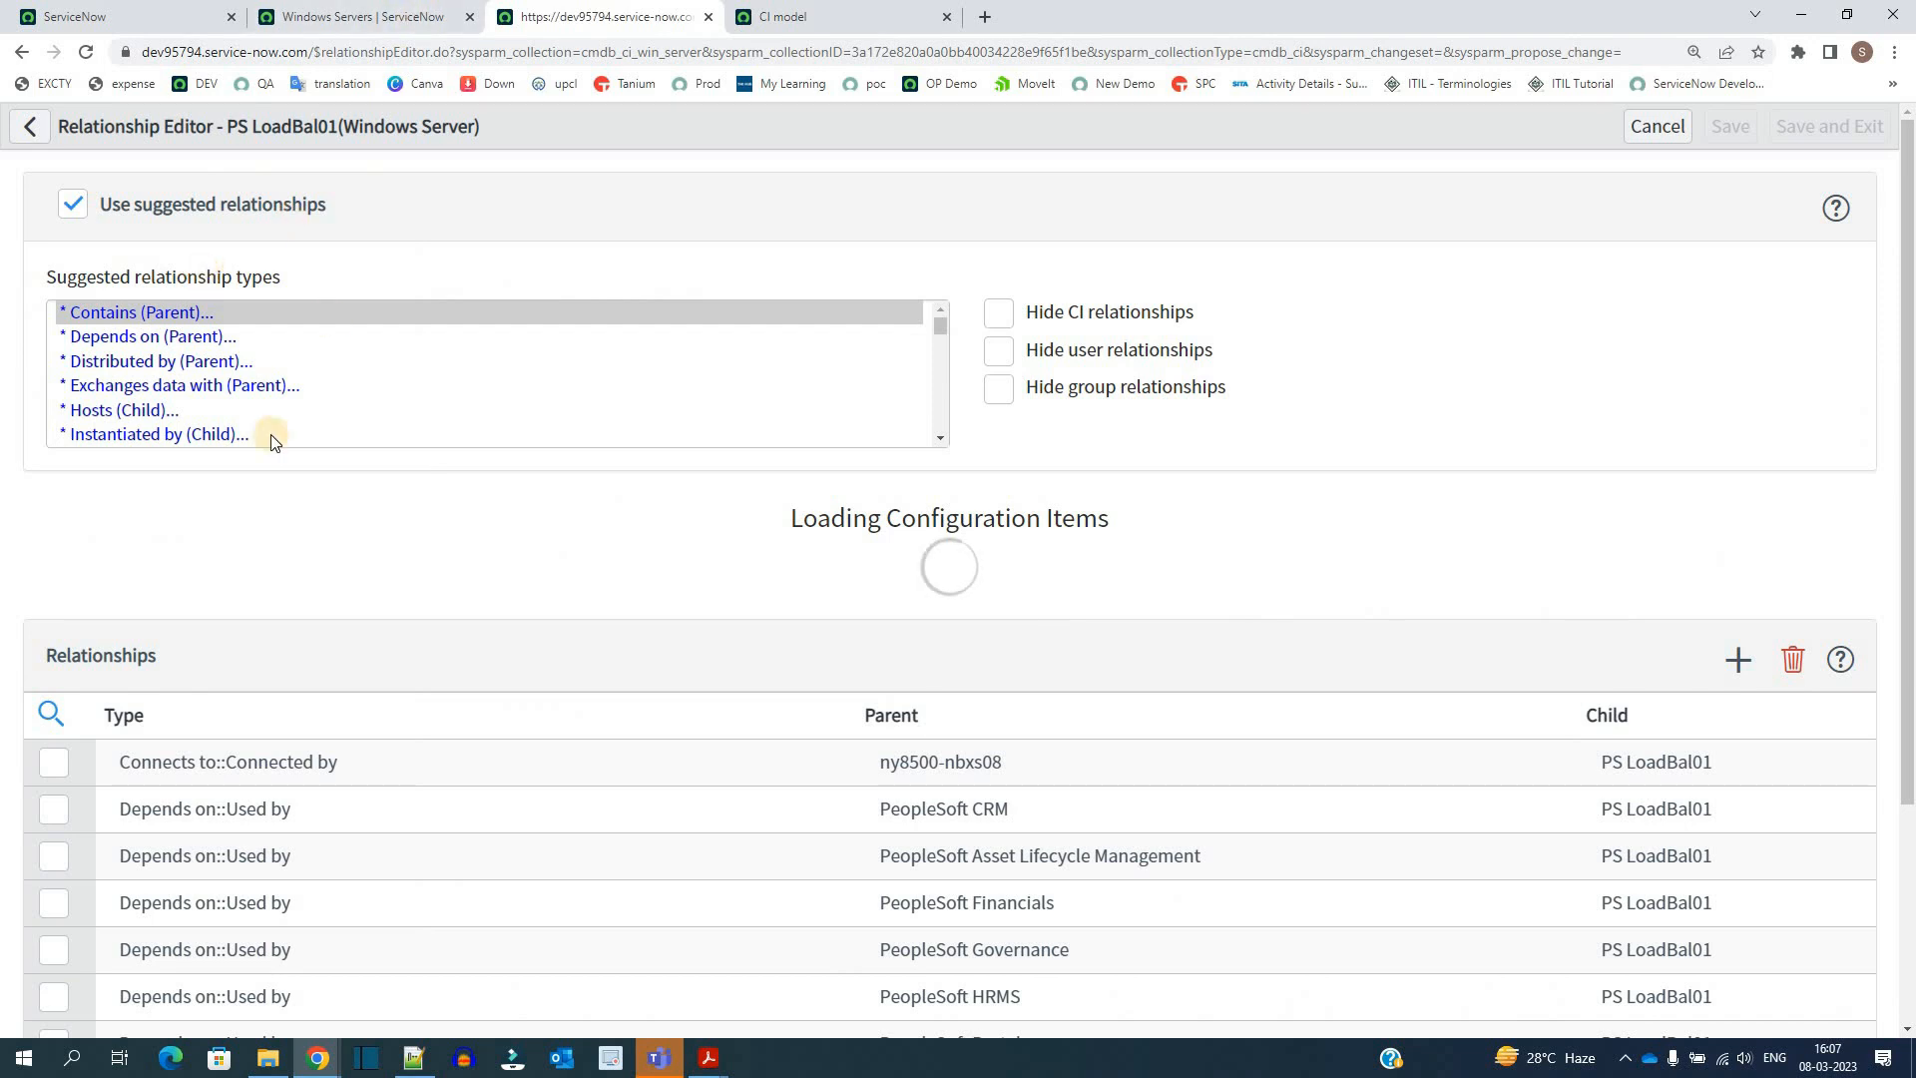
left_click(848, 16)
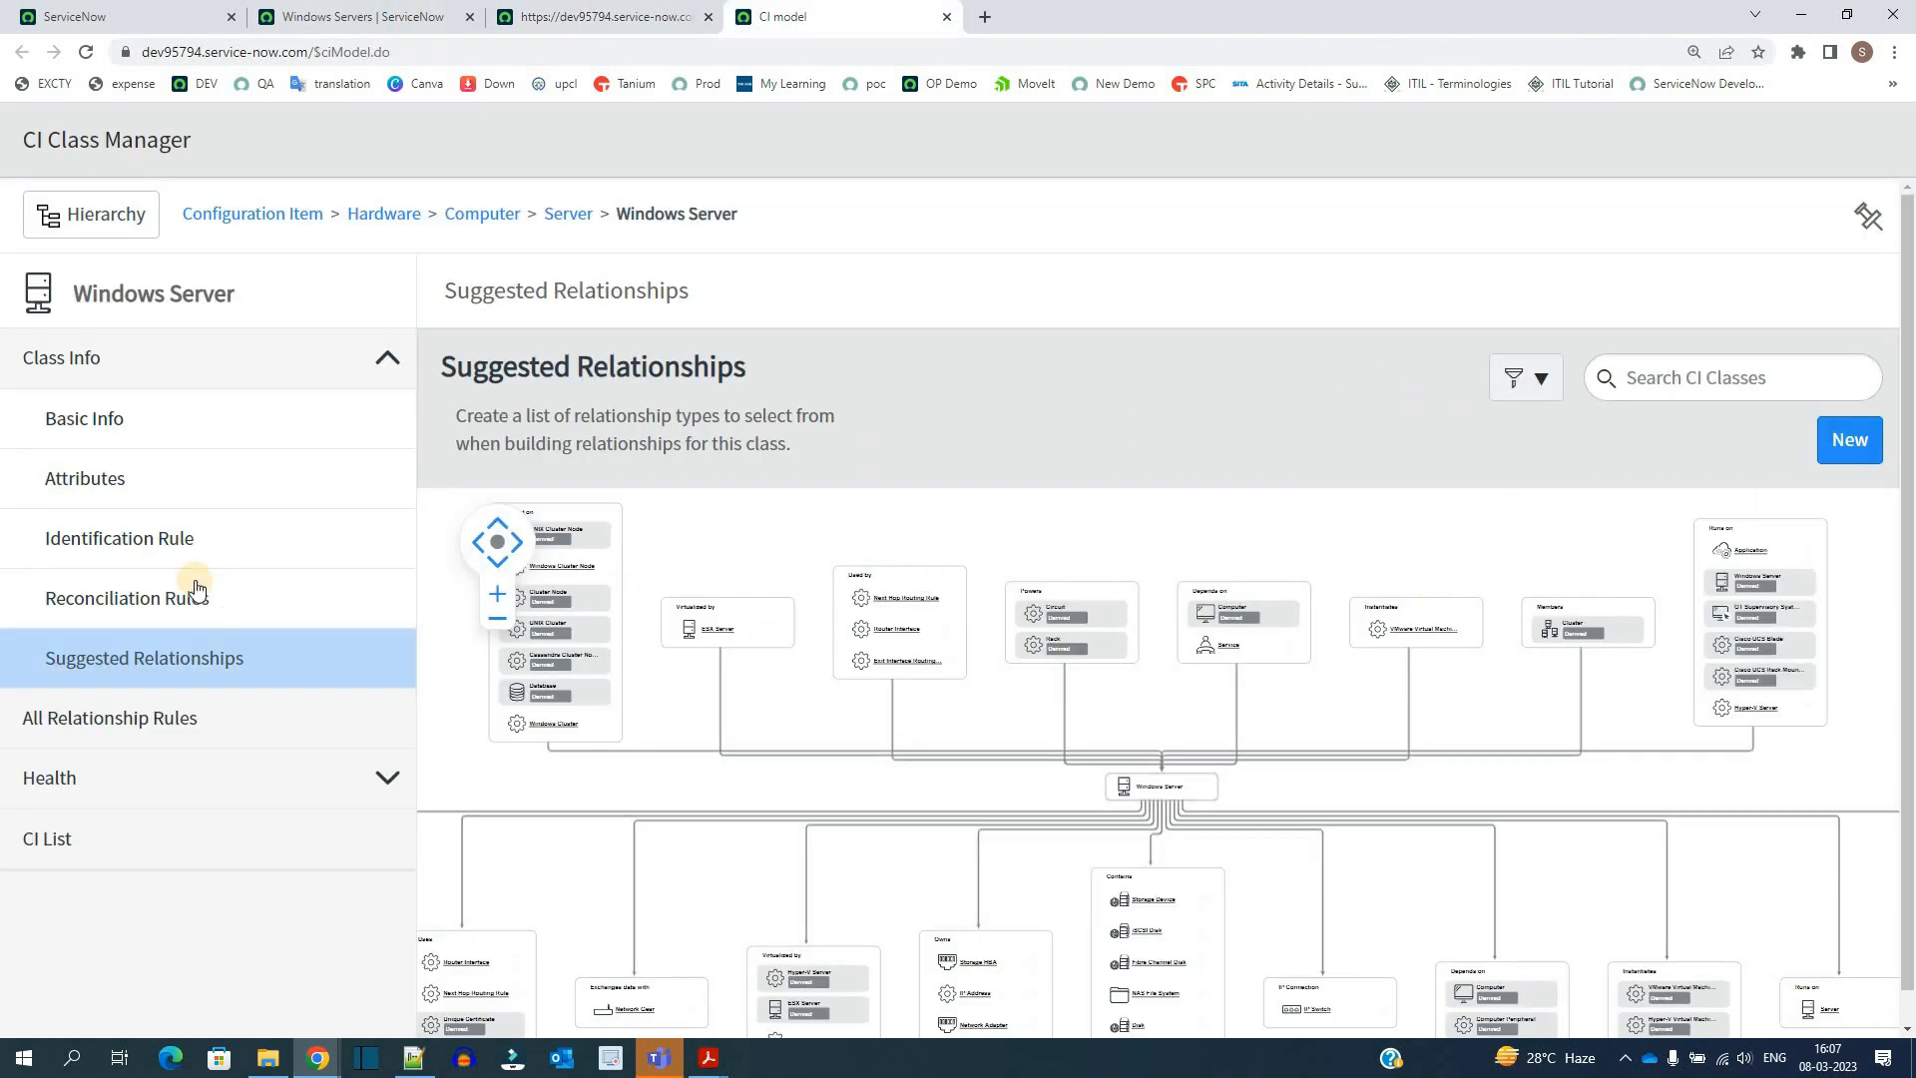
Step: Examine the All Relationship Rules diagram of the Windows Server class, including the related classes above it
left_click(204, 720)
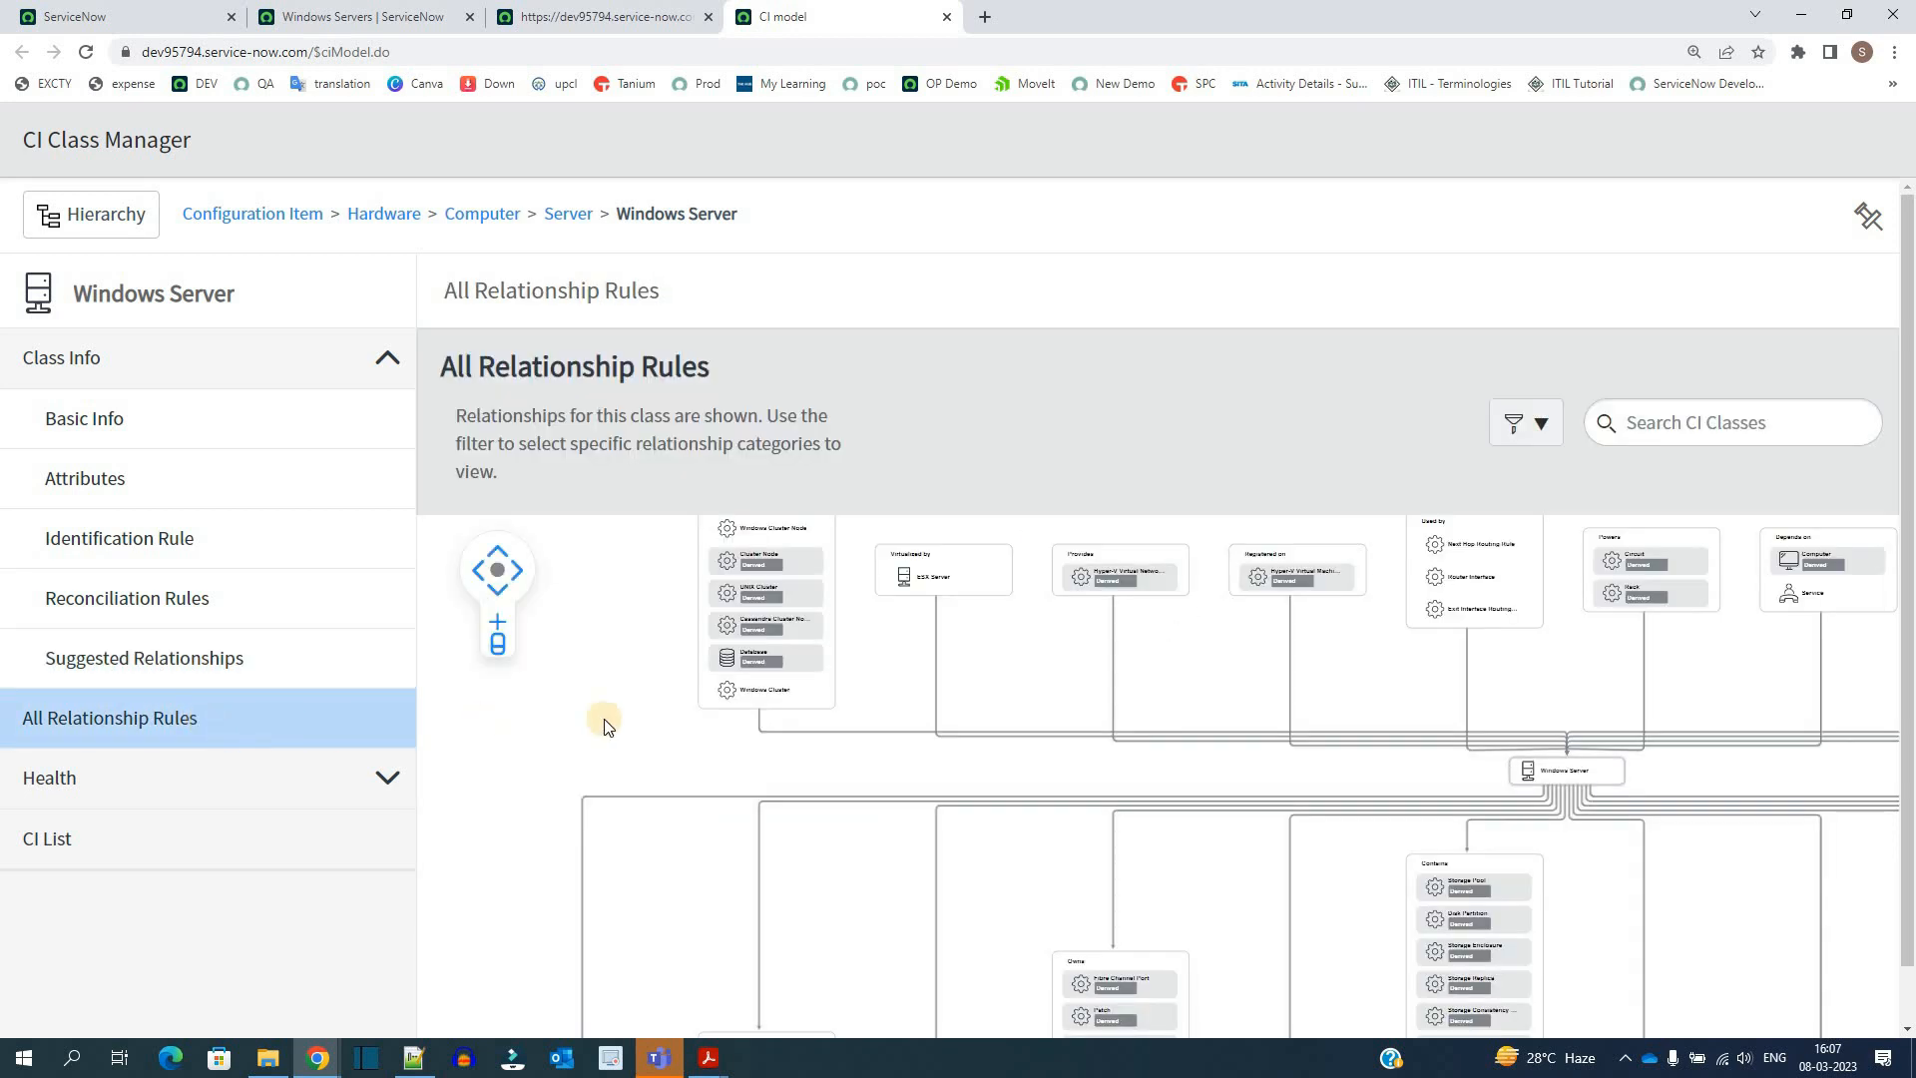
scroll(799, 766, "up", 3)
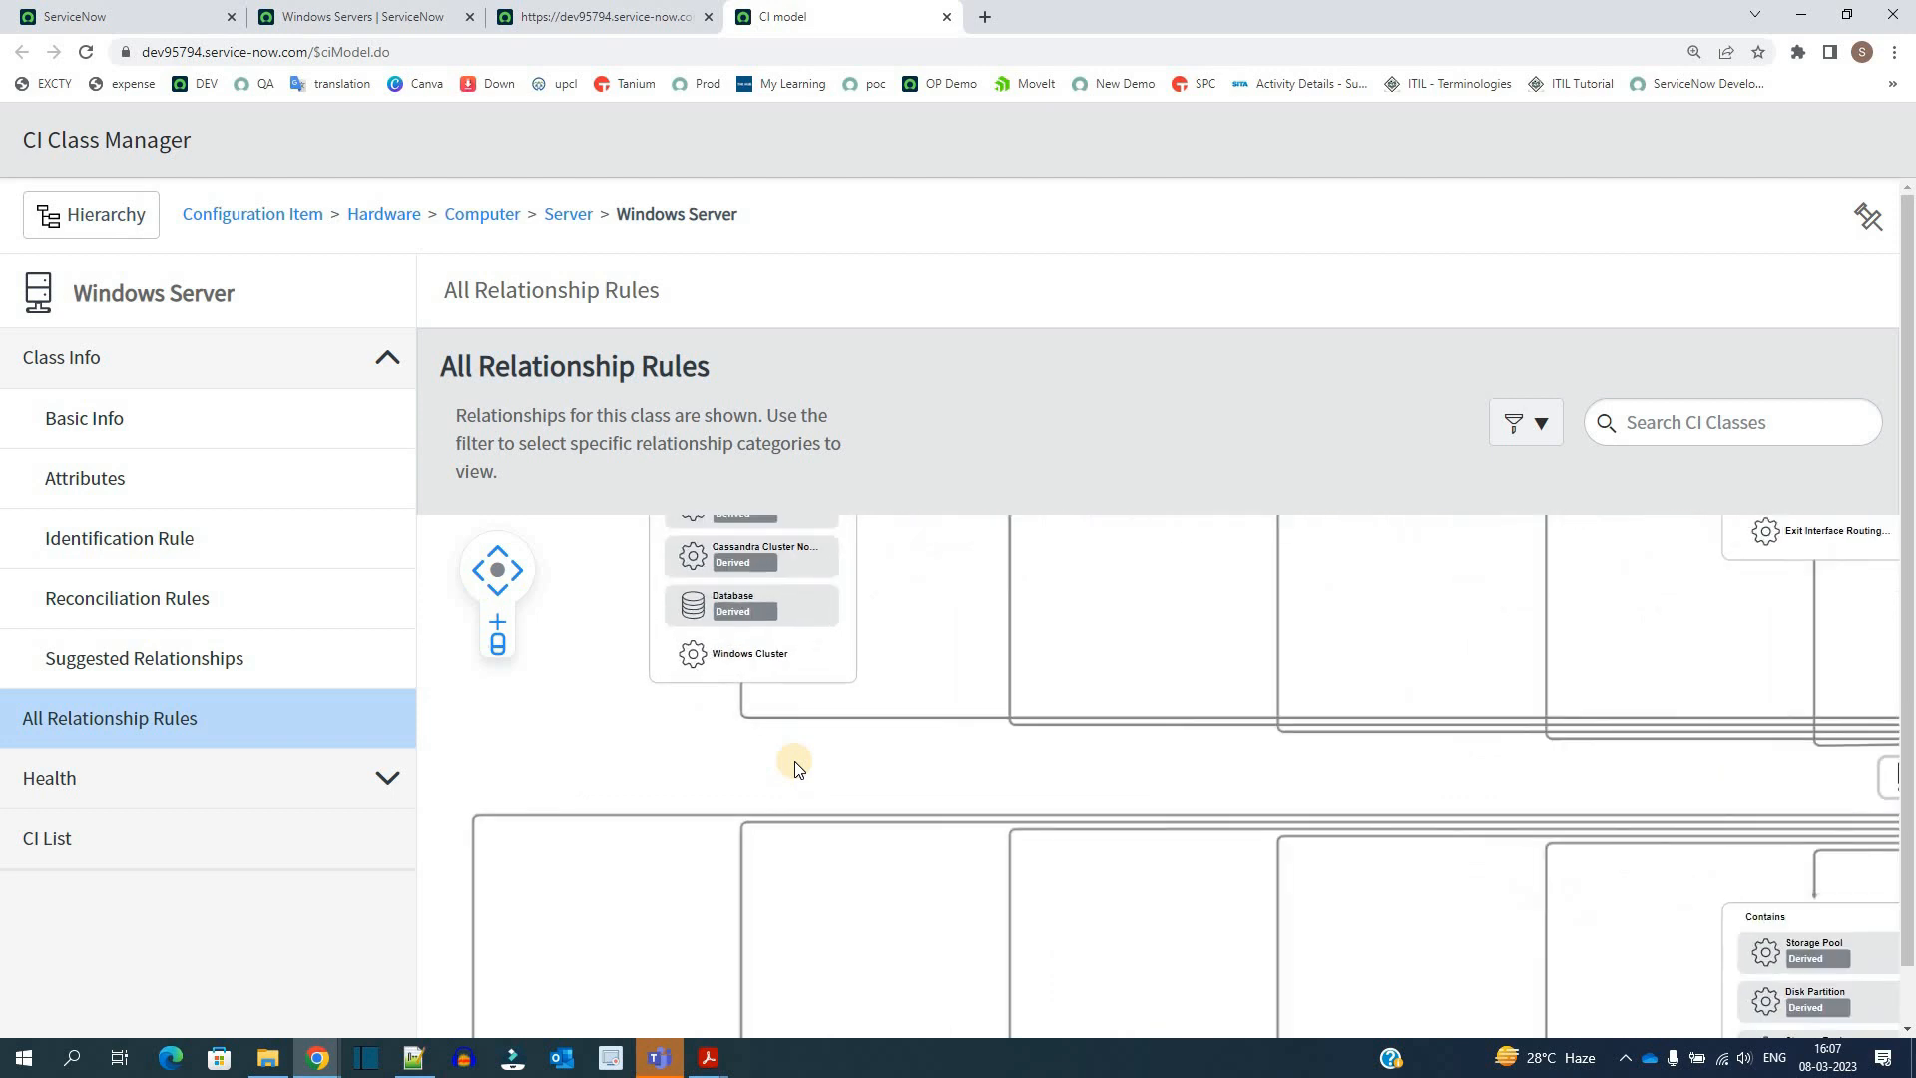
left_click_drag(926, 677, 834, 907)
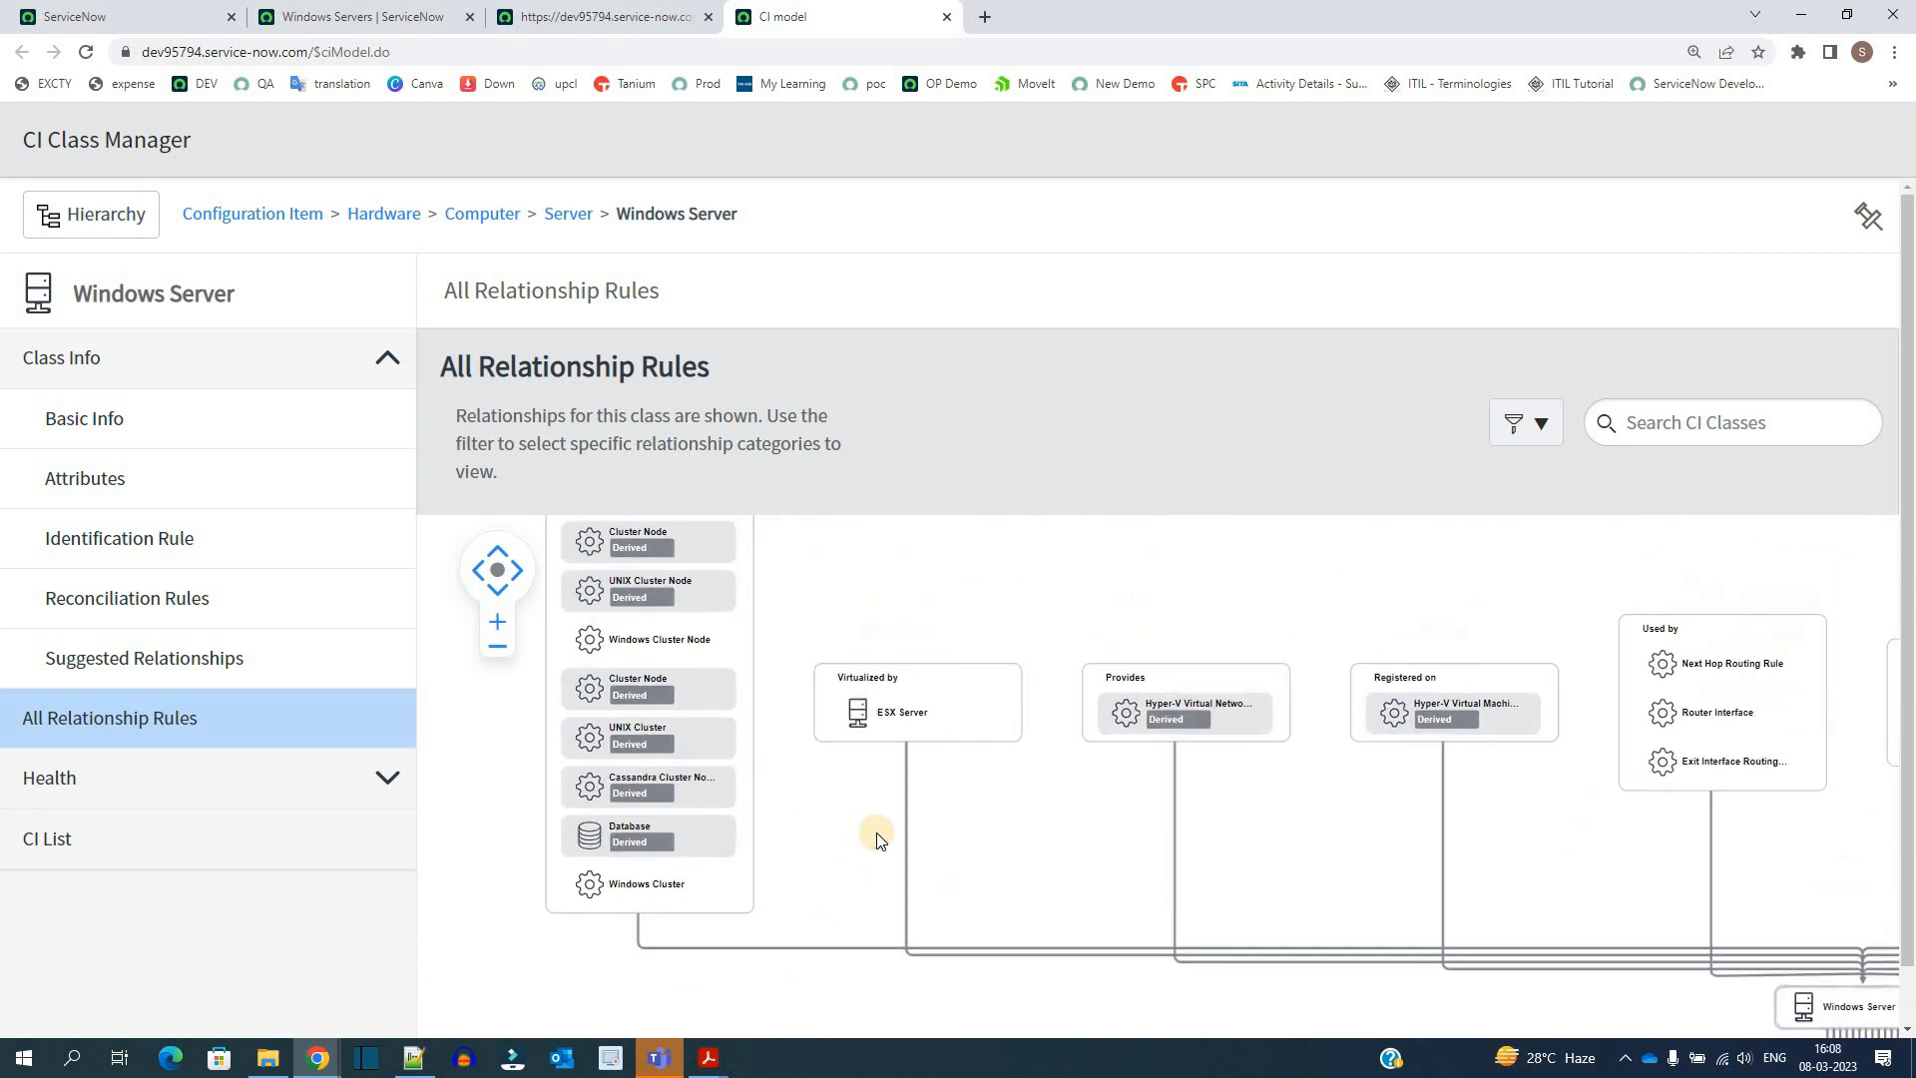
left_click_drag(1188, 835, 734, 911)
left_click(1673, 951)
left_click_drag(1537, 795, 1530, 791)
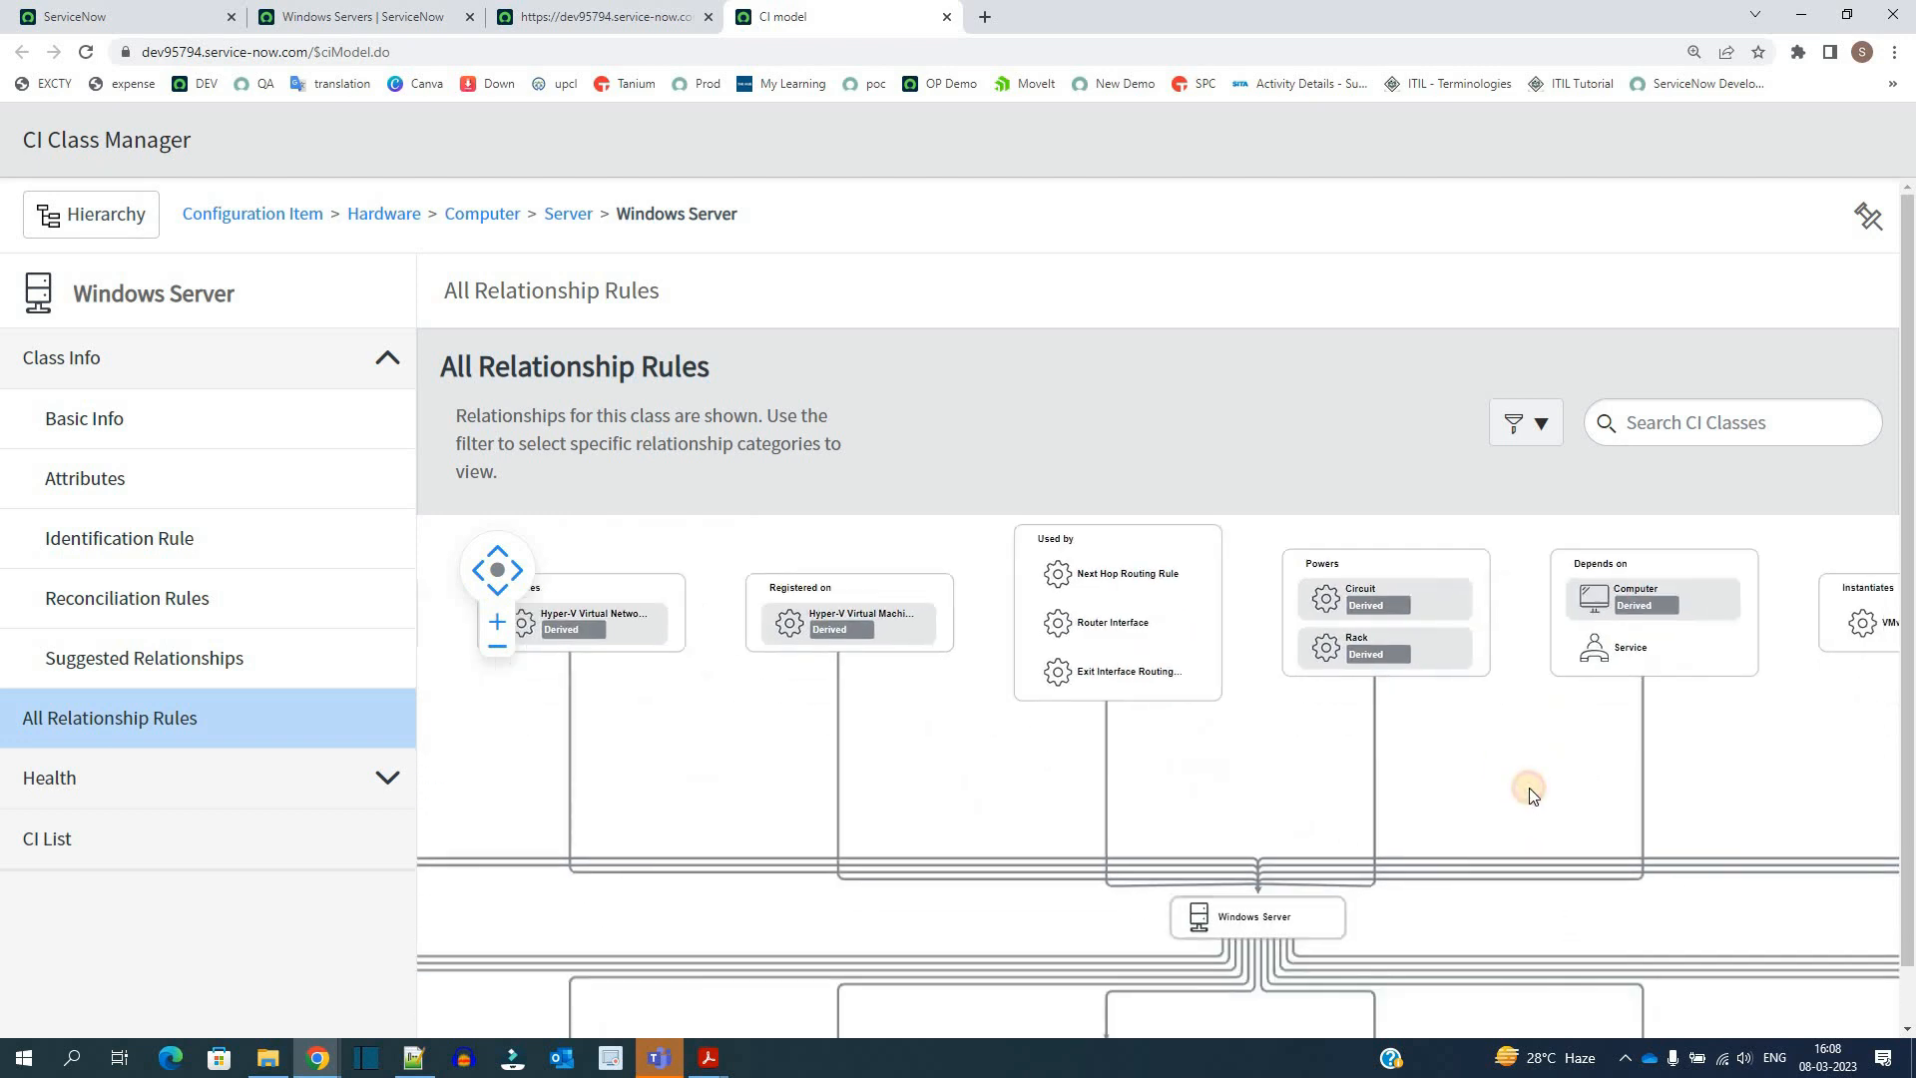
left_click(984, 848)
Step: Expand the Health section of the Windows Server class and look over its Completeness, Compliance and Correctness entries
left_click(395, 784)
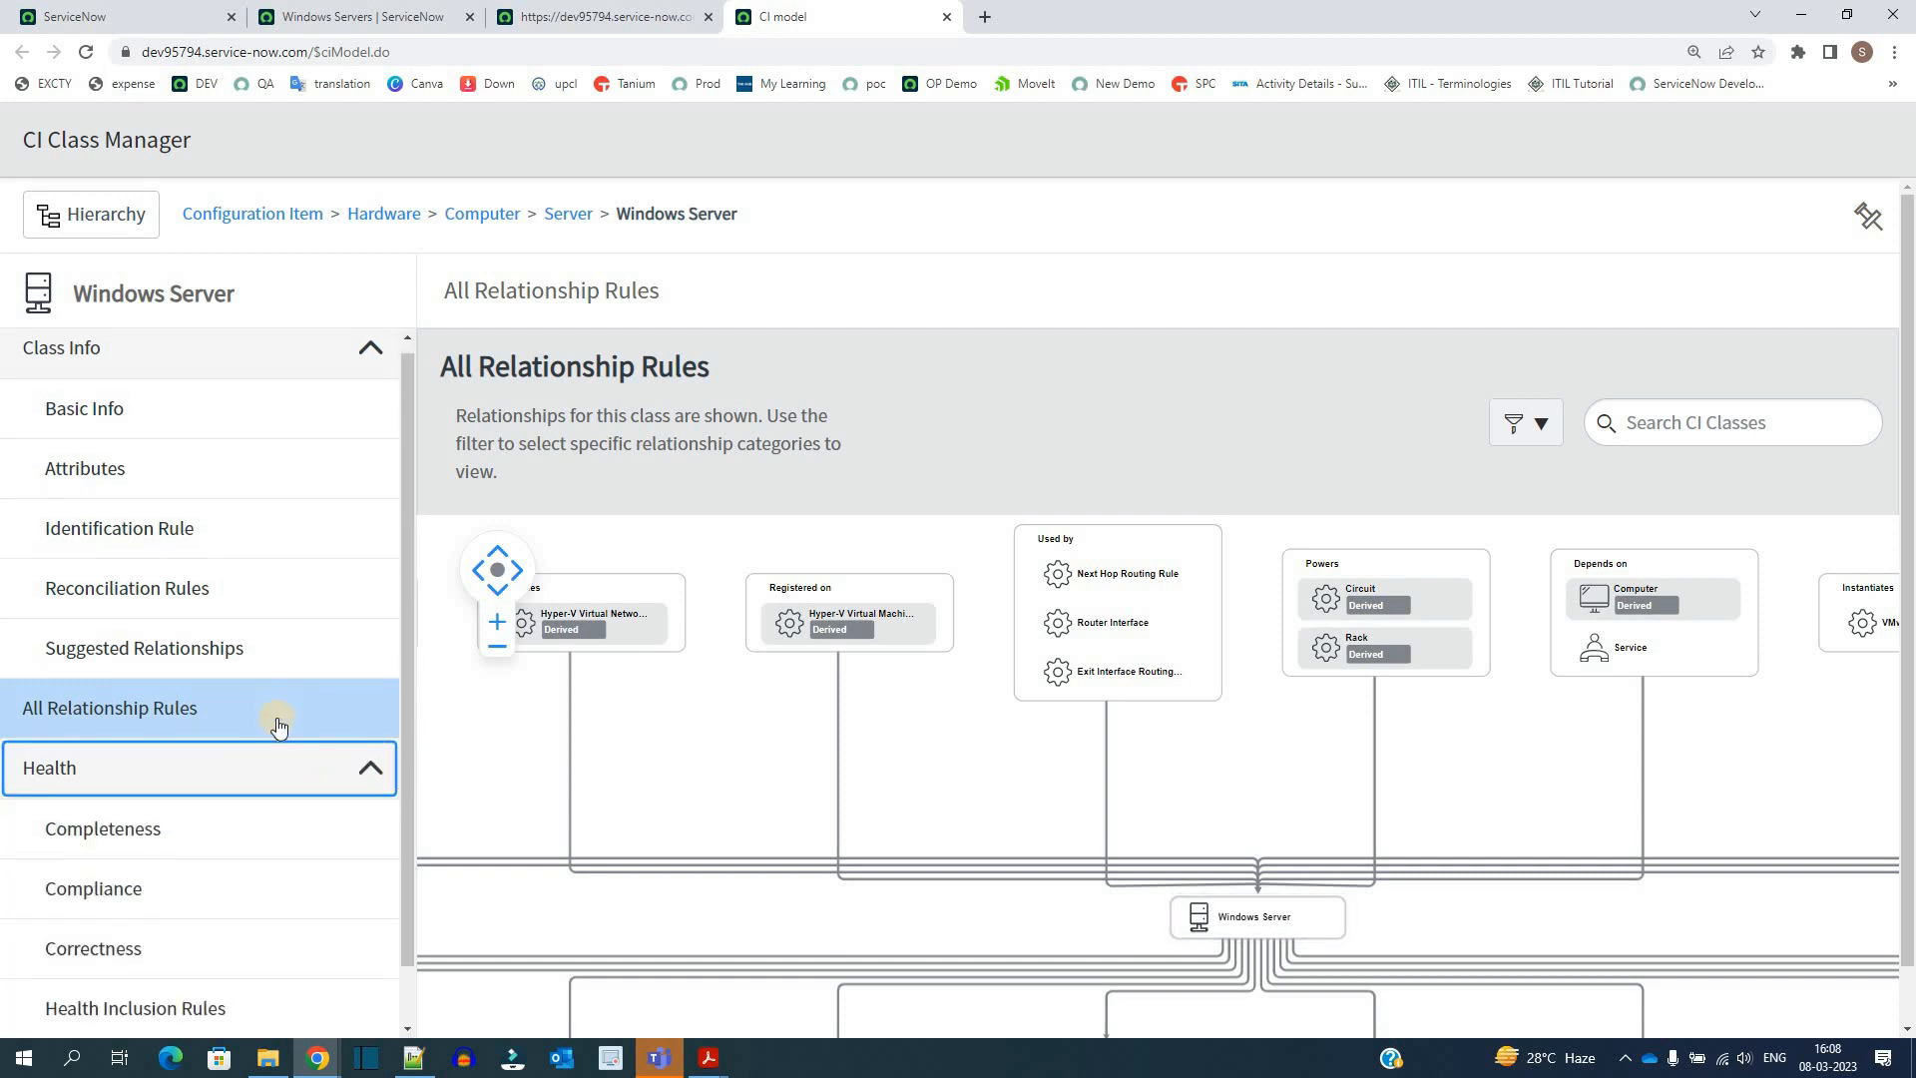
scroll(260, 738, "down", 1)
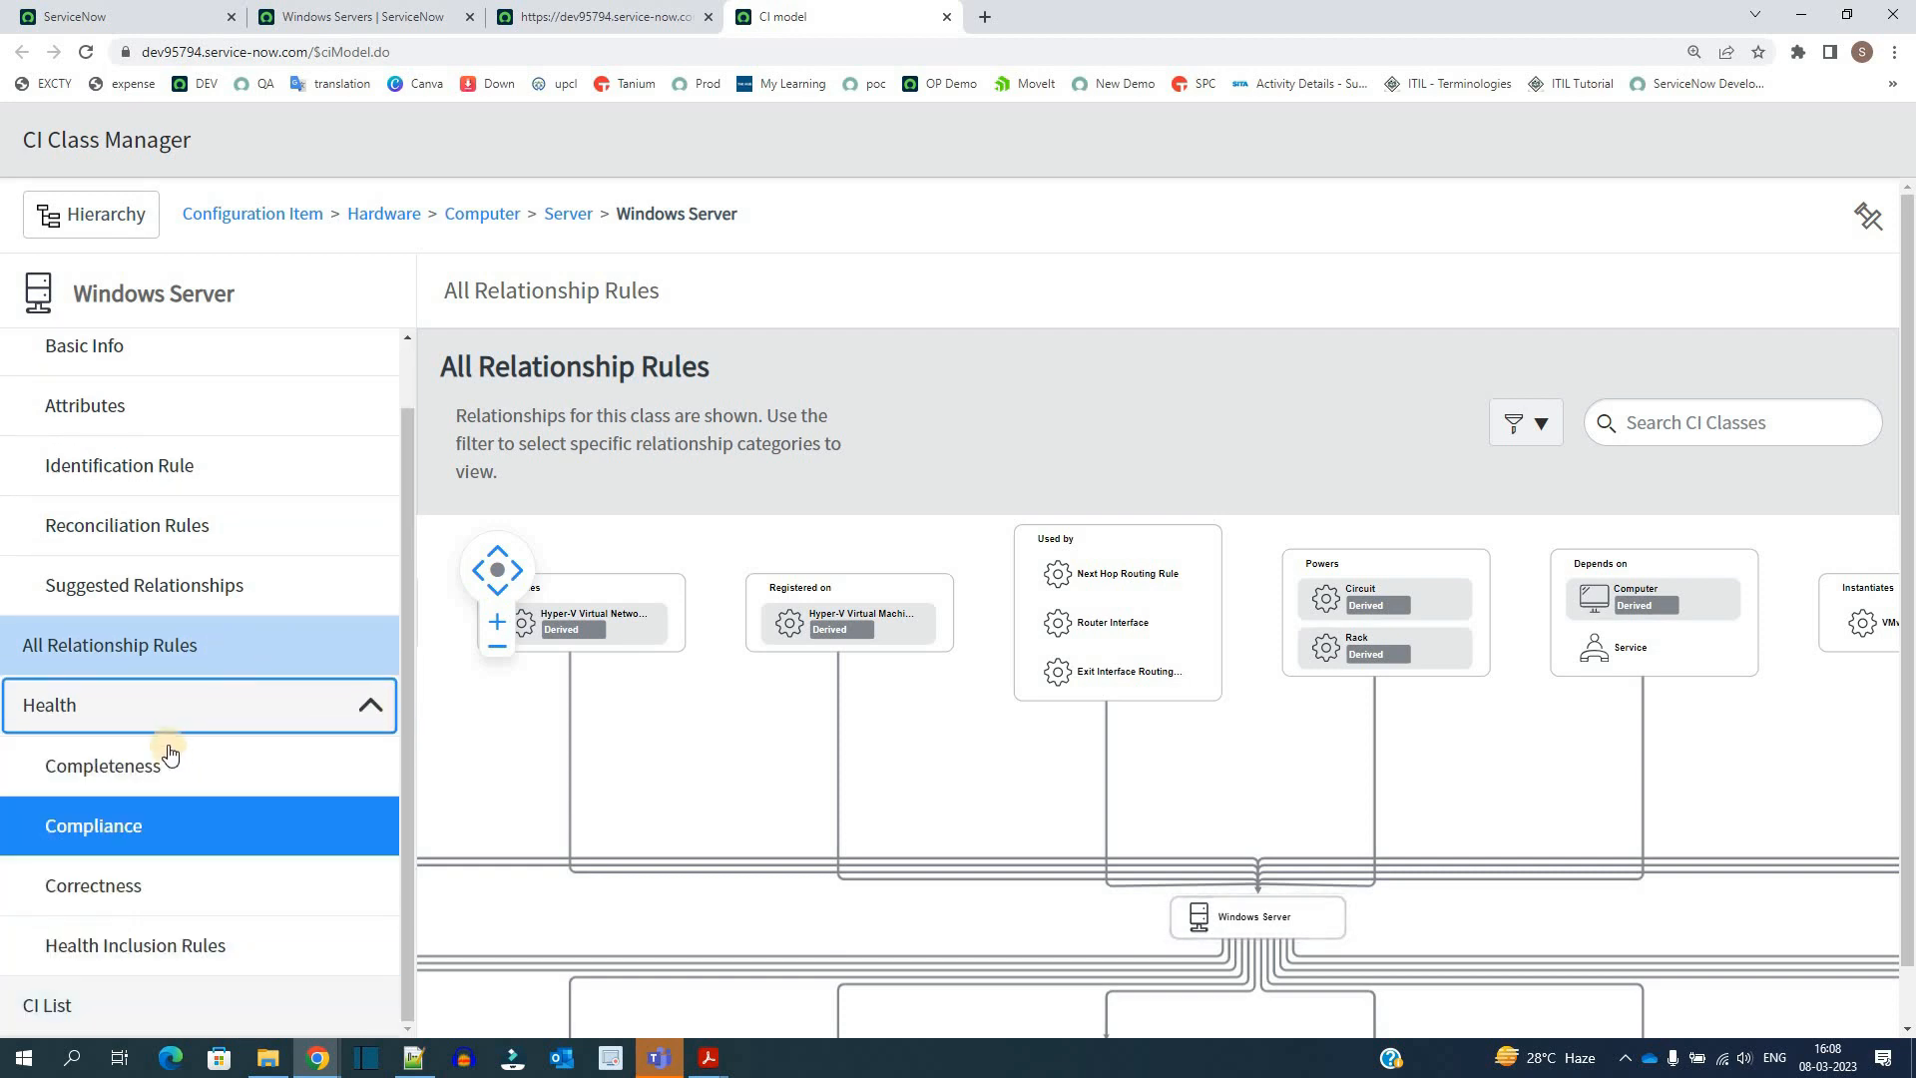
left_click(194, 768)
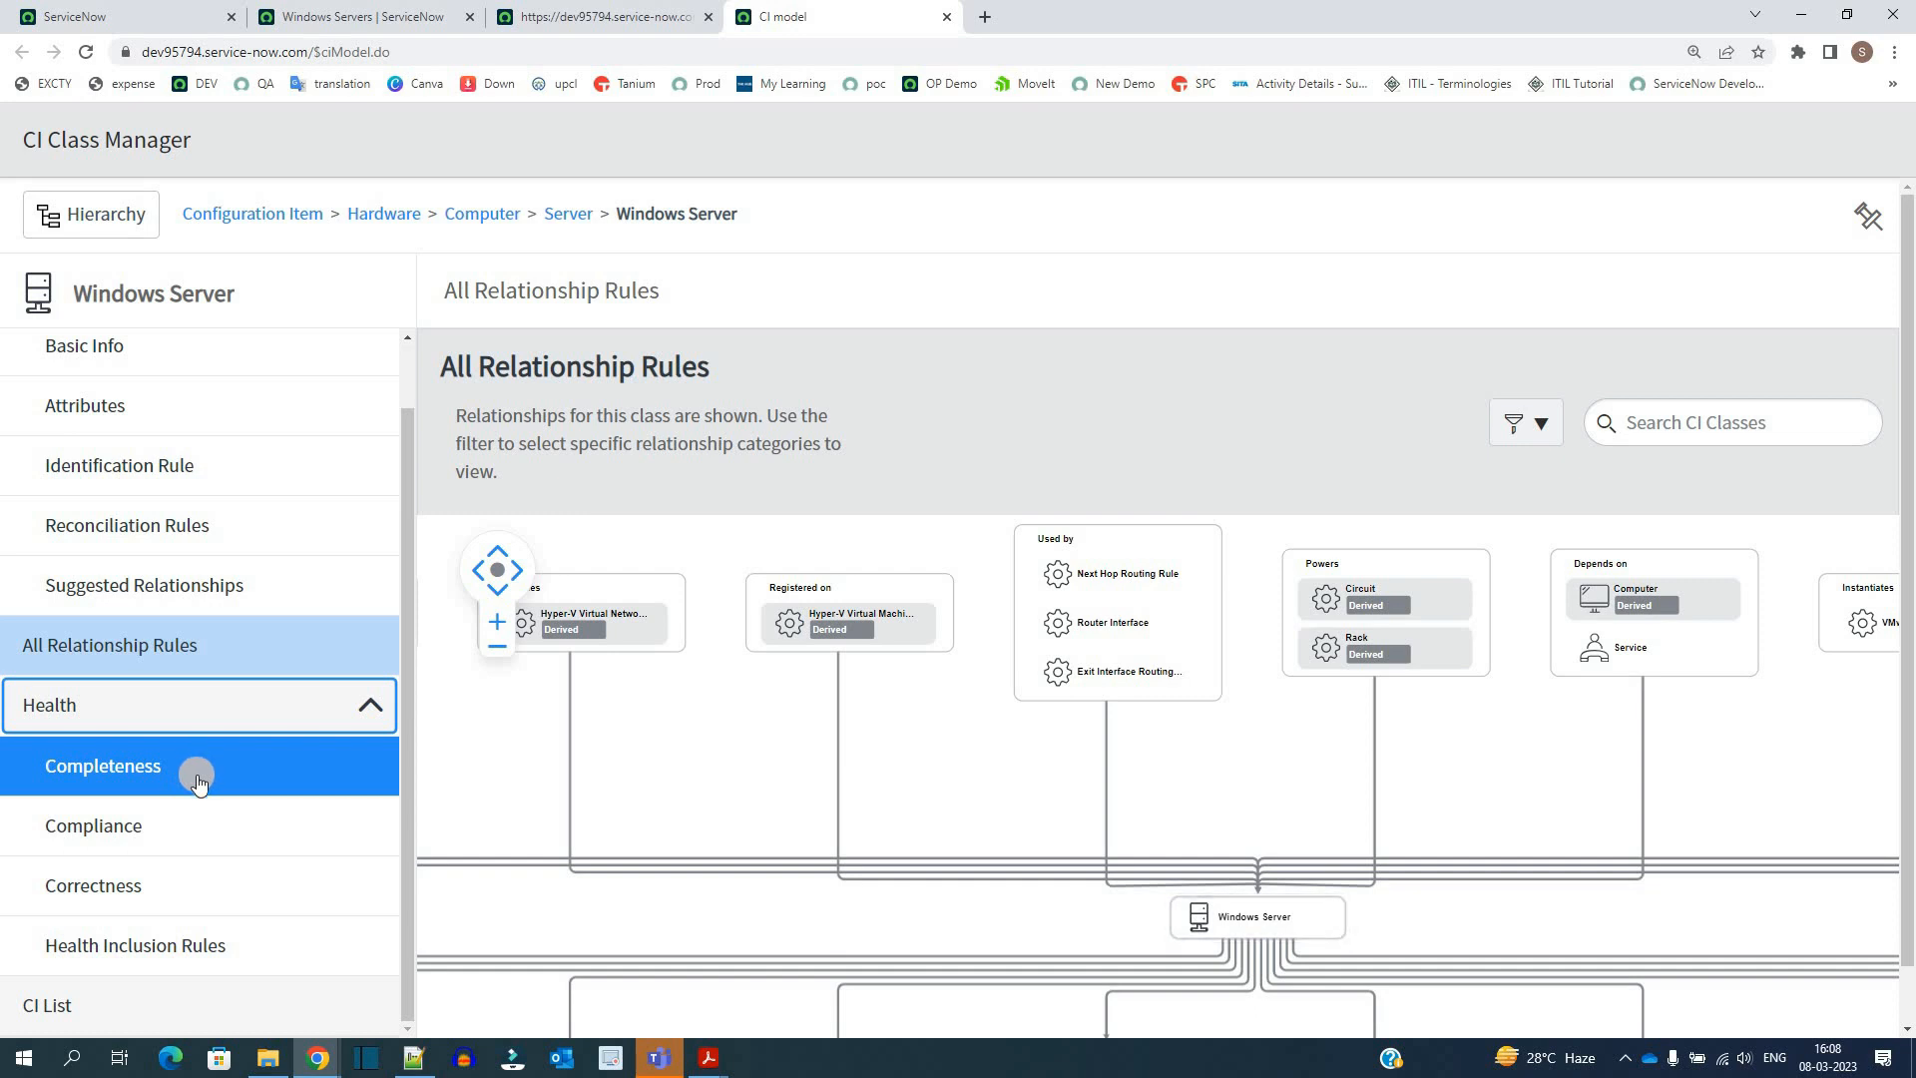
left_click(194, 786)
left_click(190, 834)
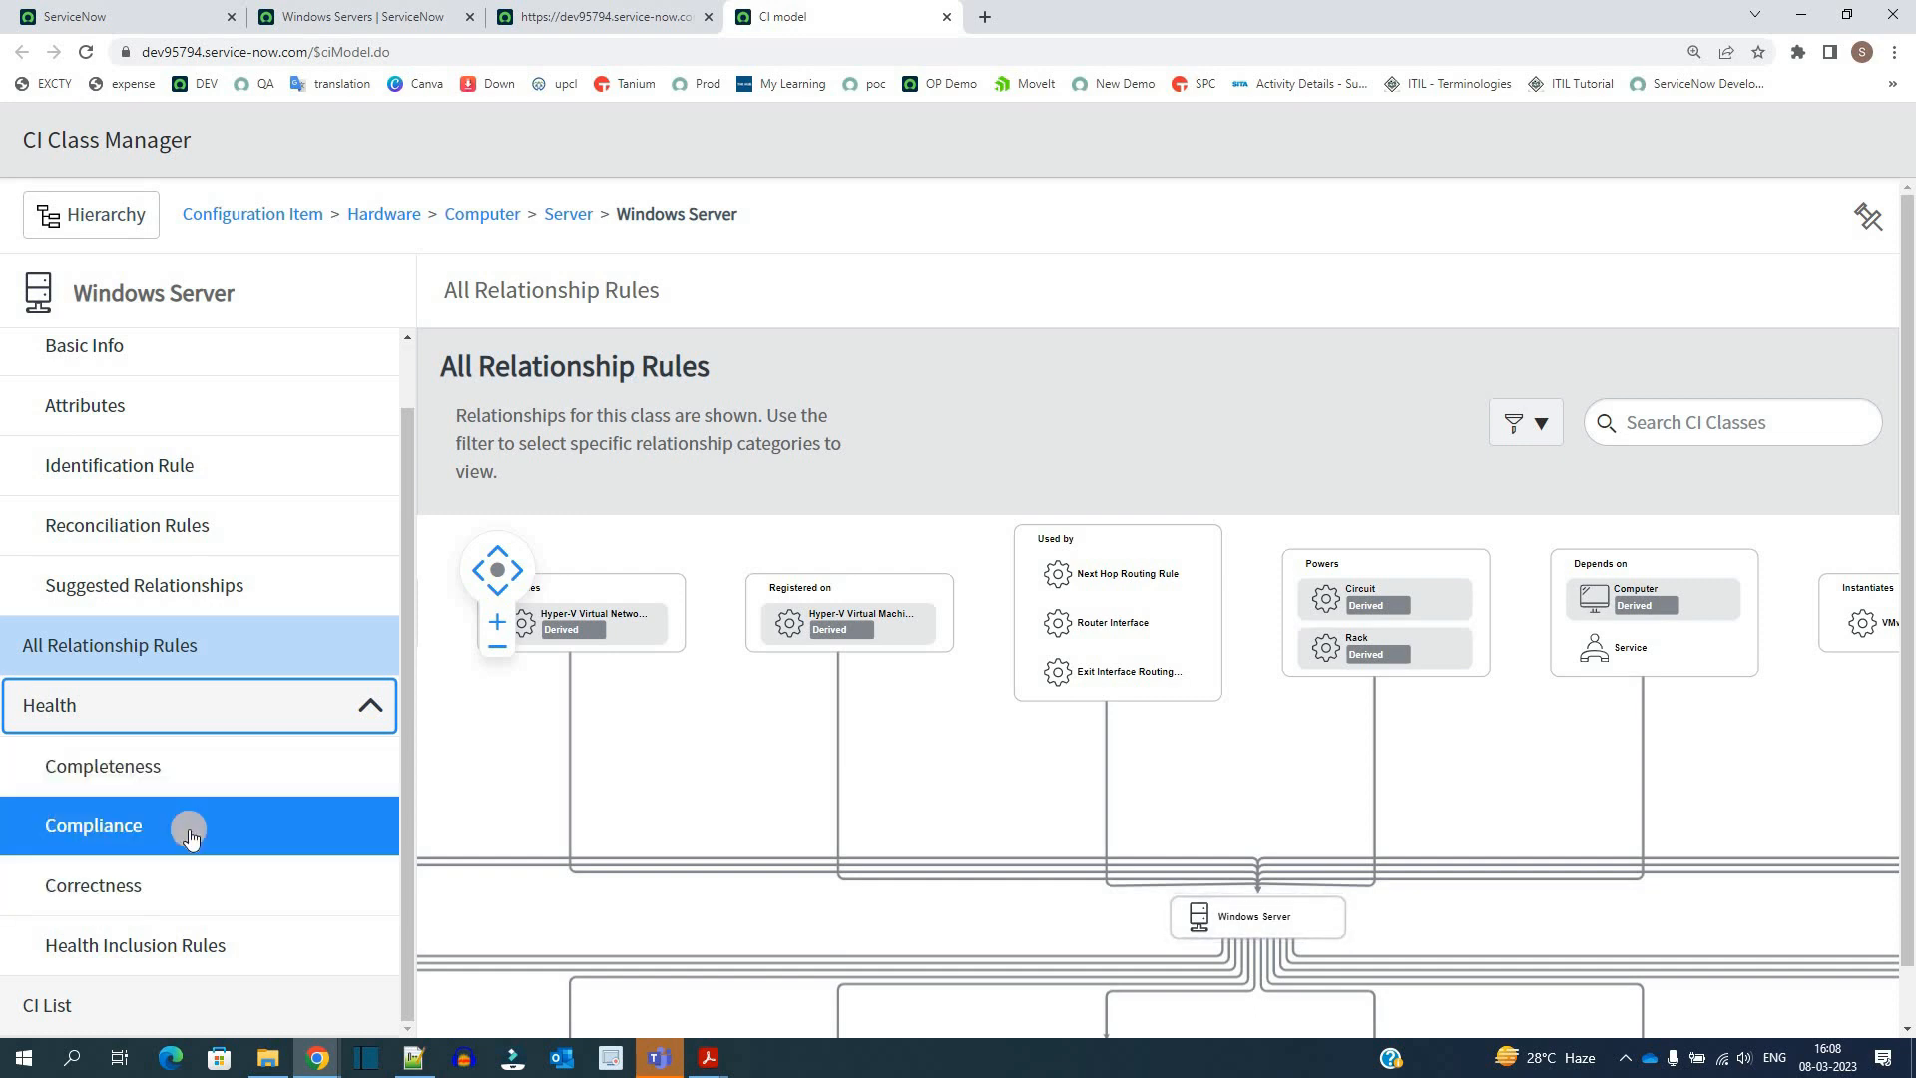
left_click(193, 883)
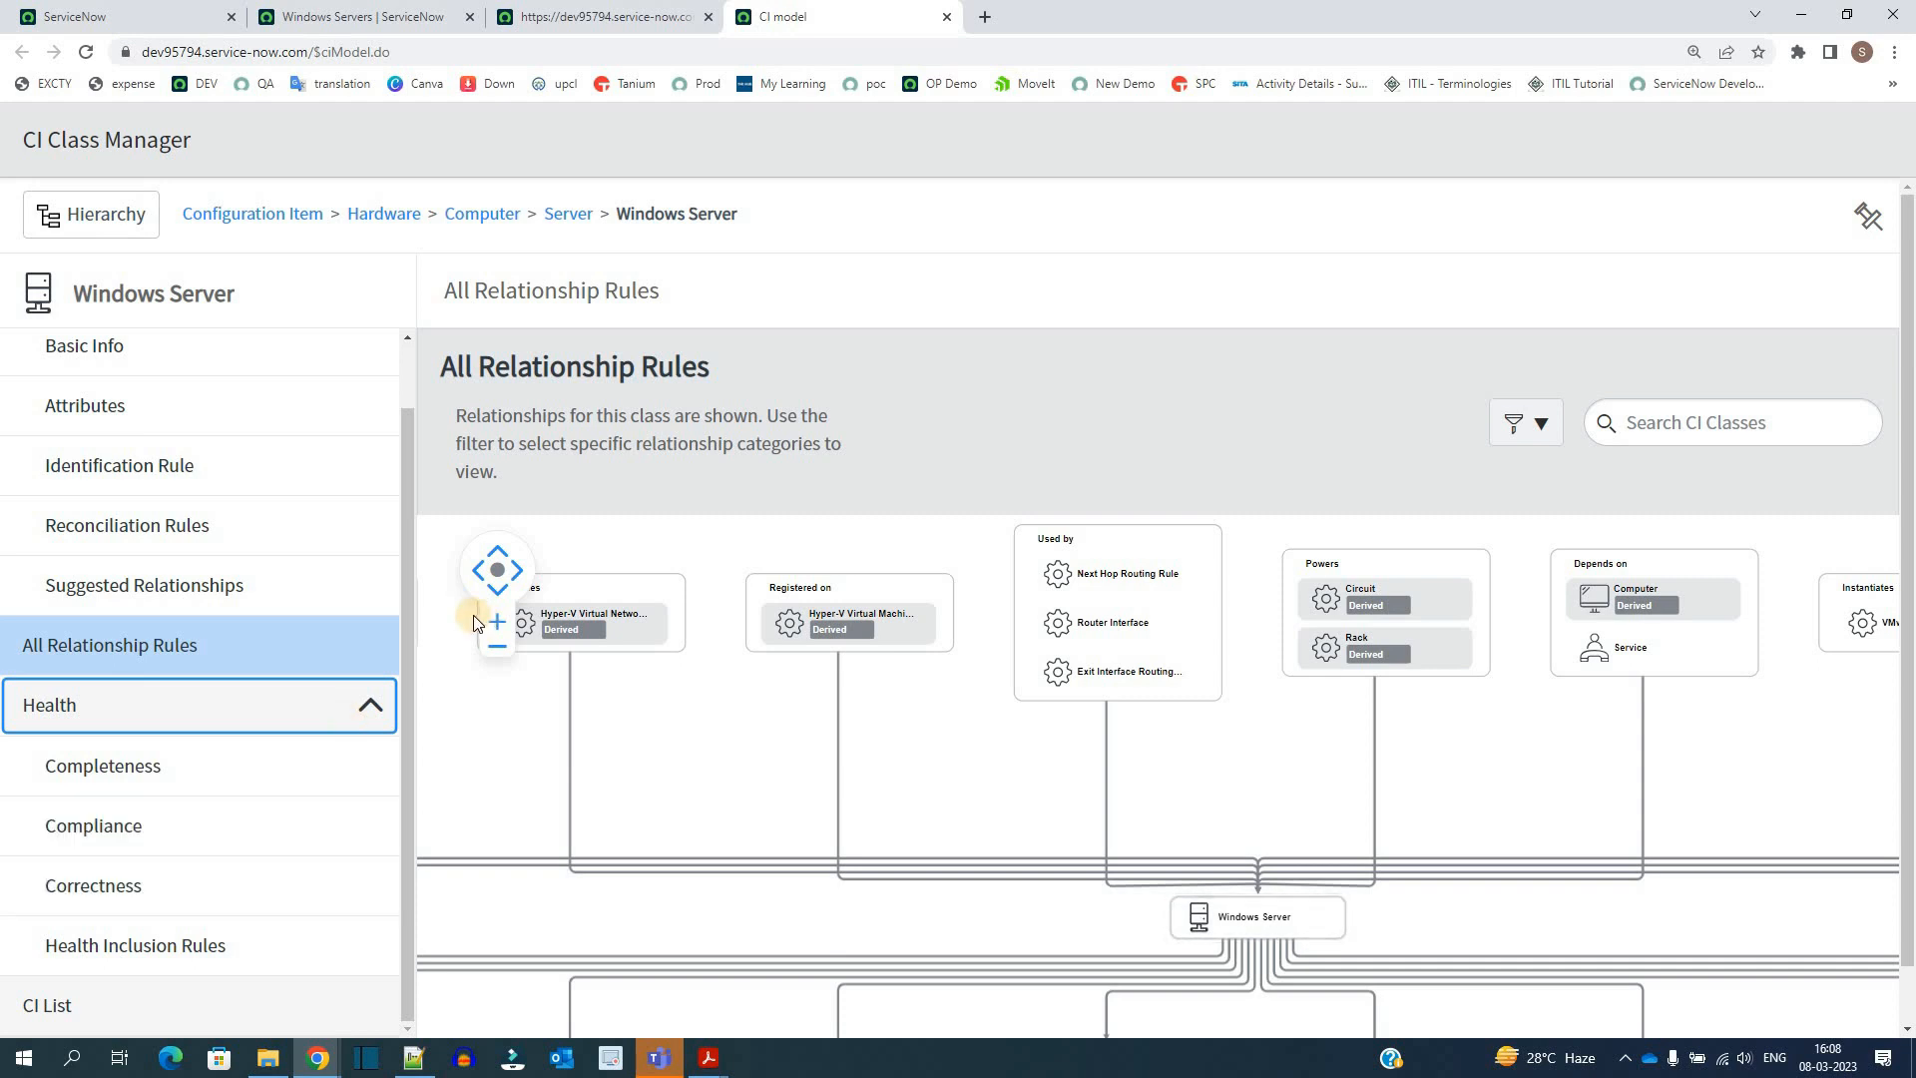
scroll(474, 616, "up", 6)
scroll(427, 599, "down", 4)
left_click(264, 459)
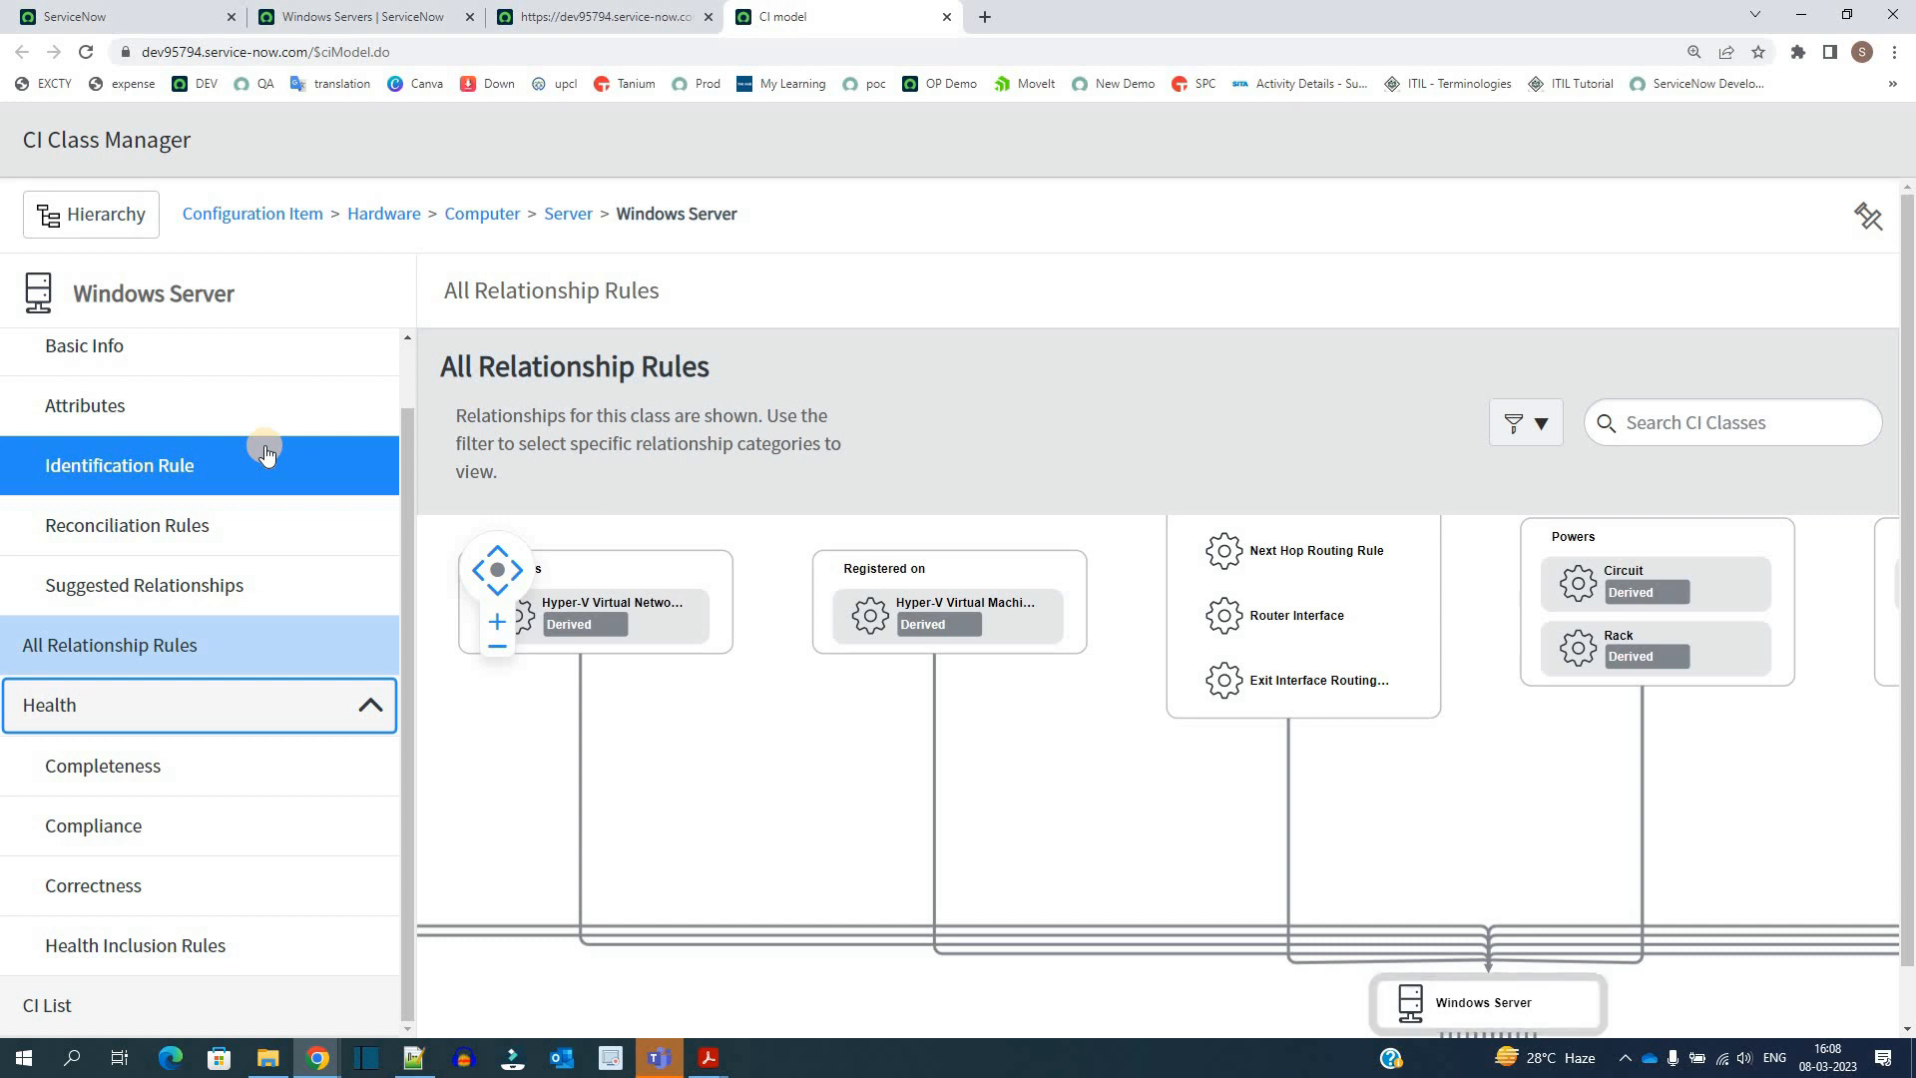
left_click(197, 357)
left_click(222, 587)
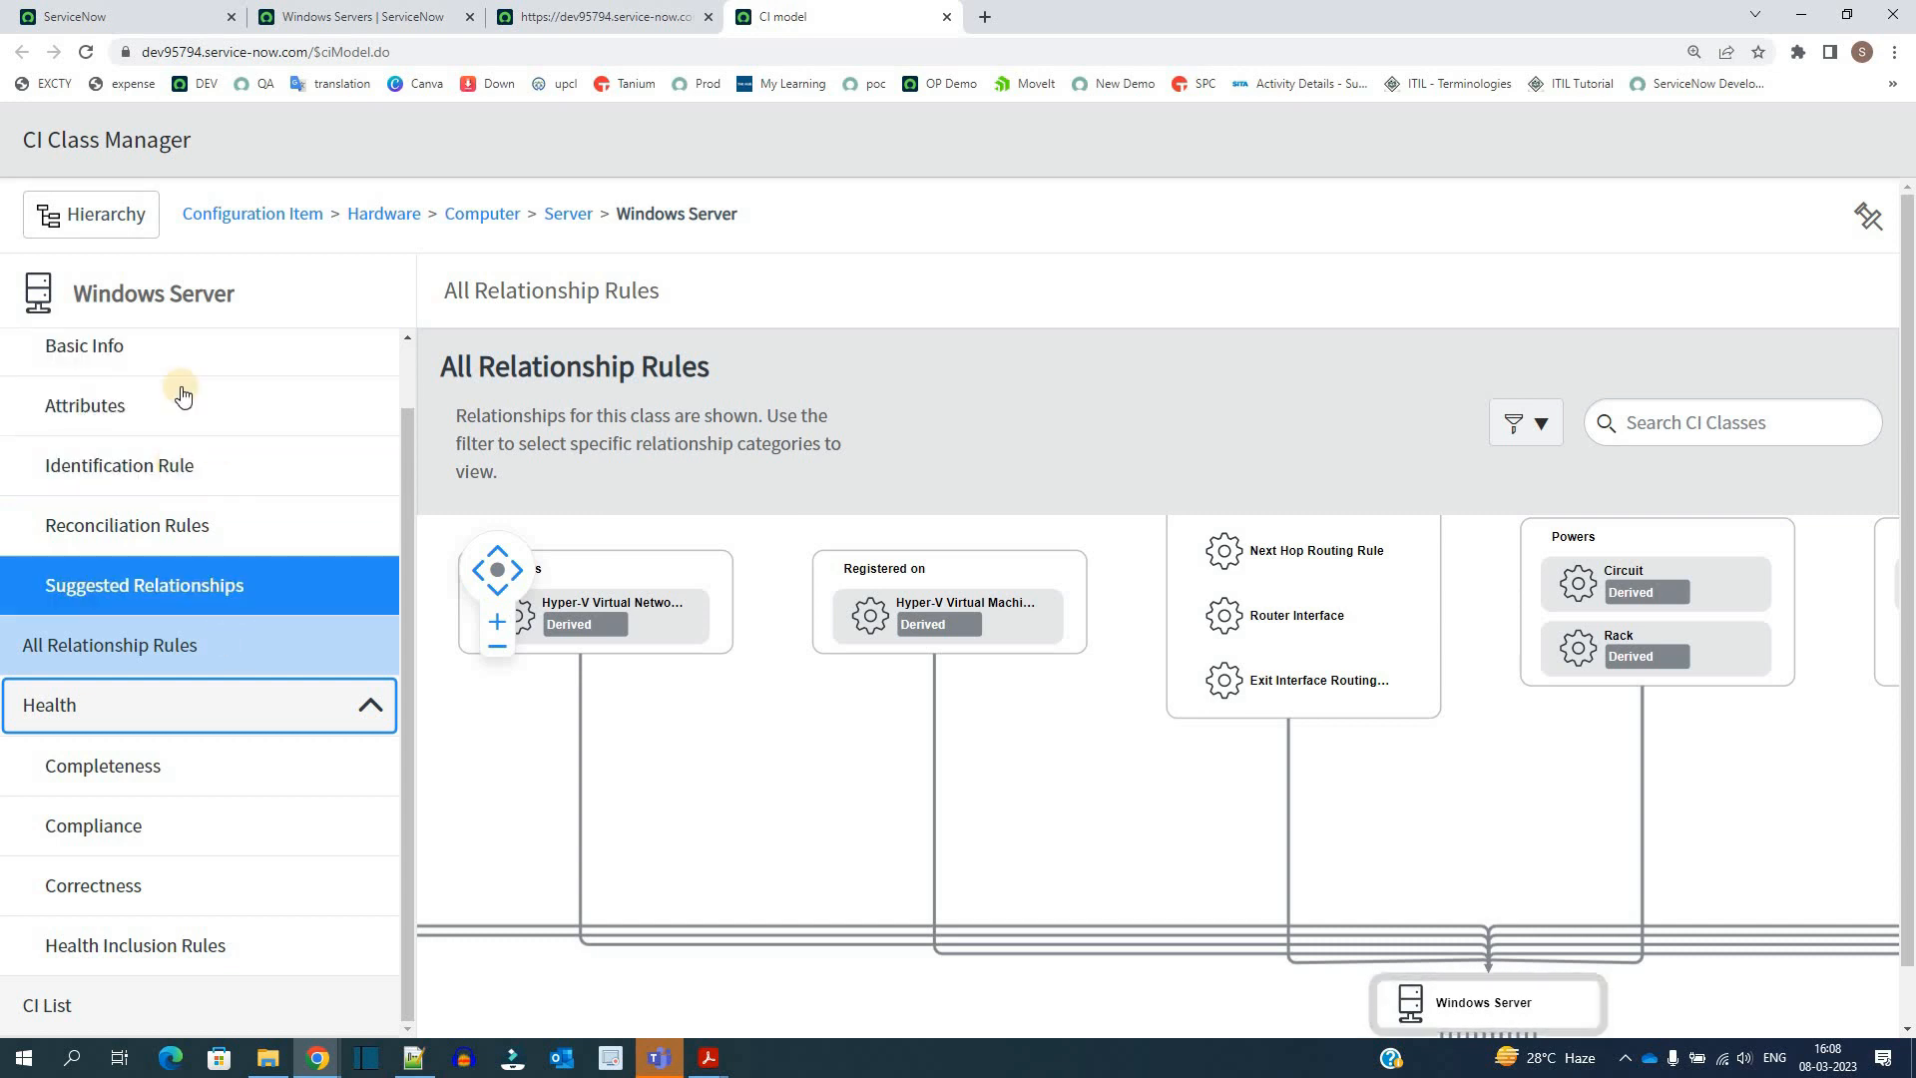
left_click(184, 399)
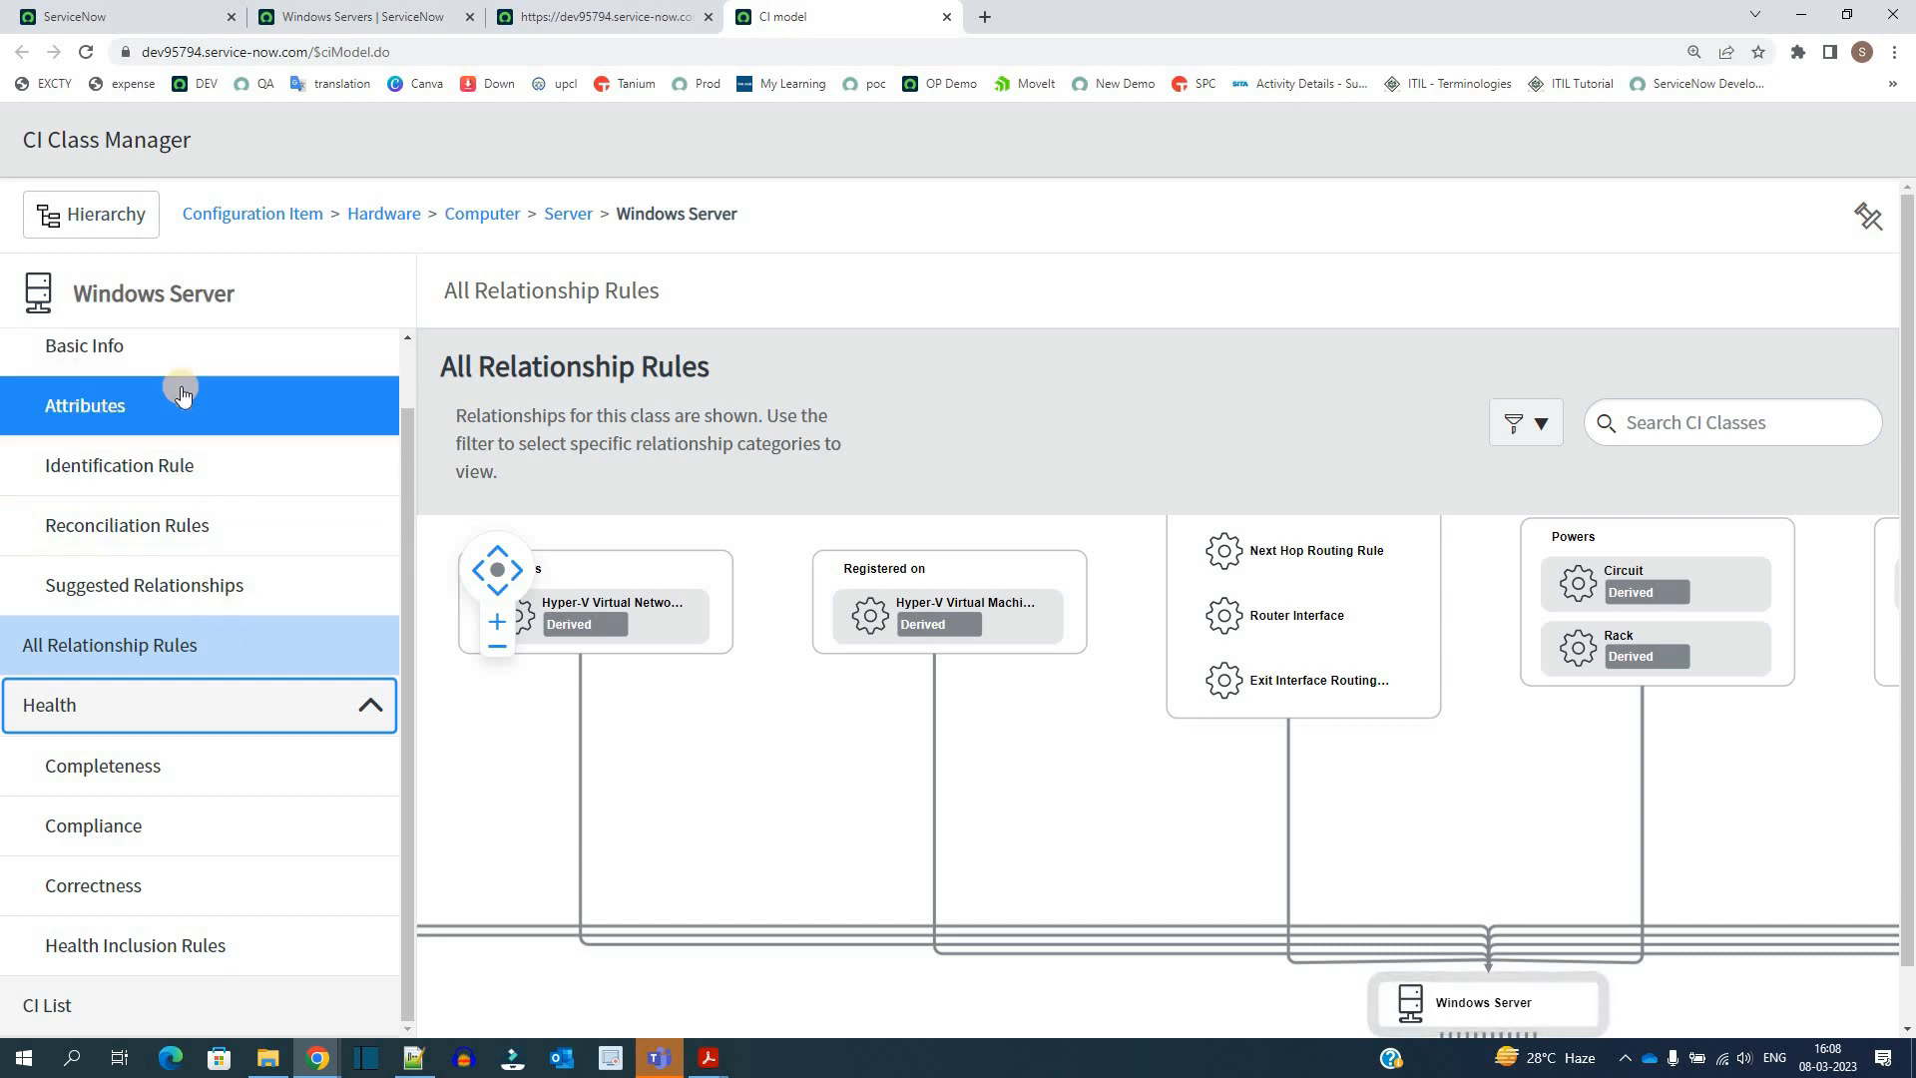
Step: Open the basic info of the parent Server class and start creating a child class under it
left_click(569, 216)
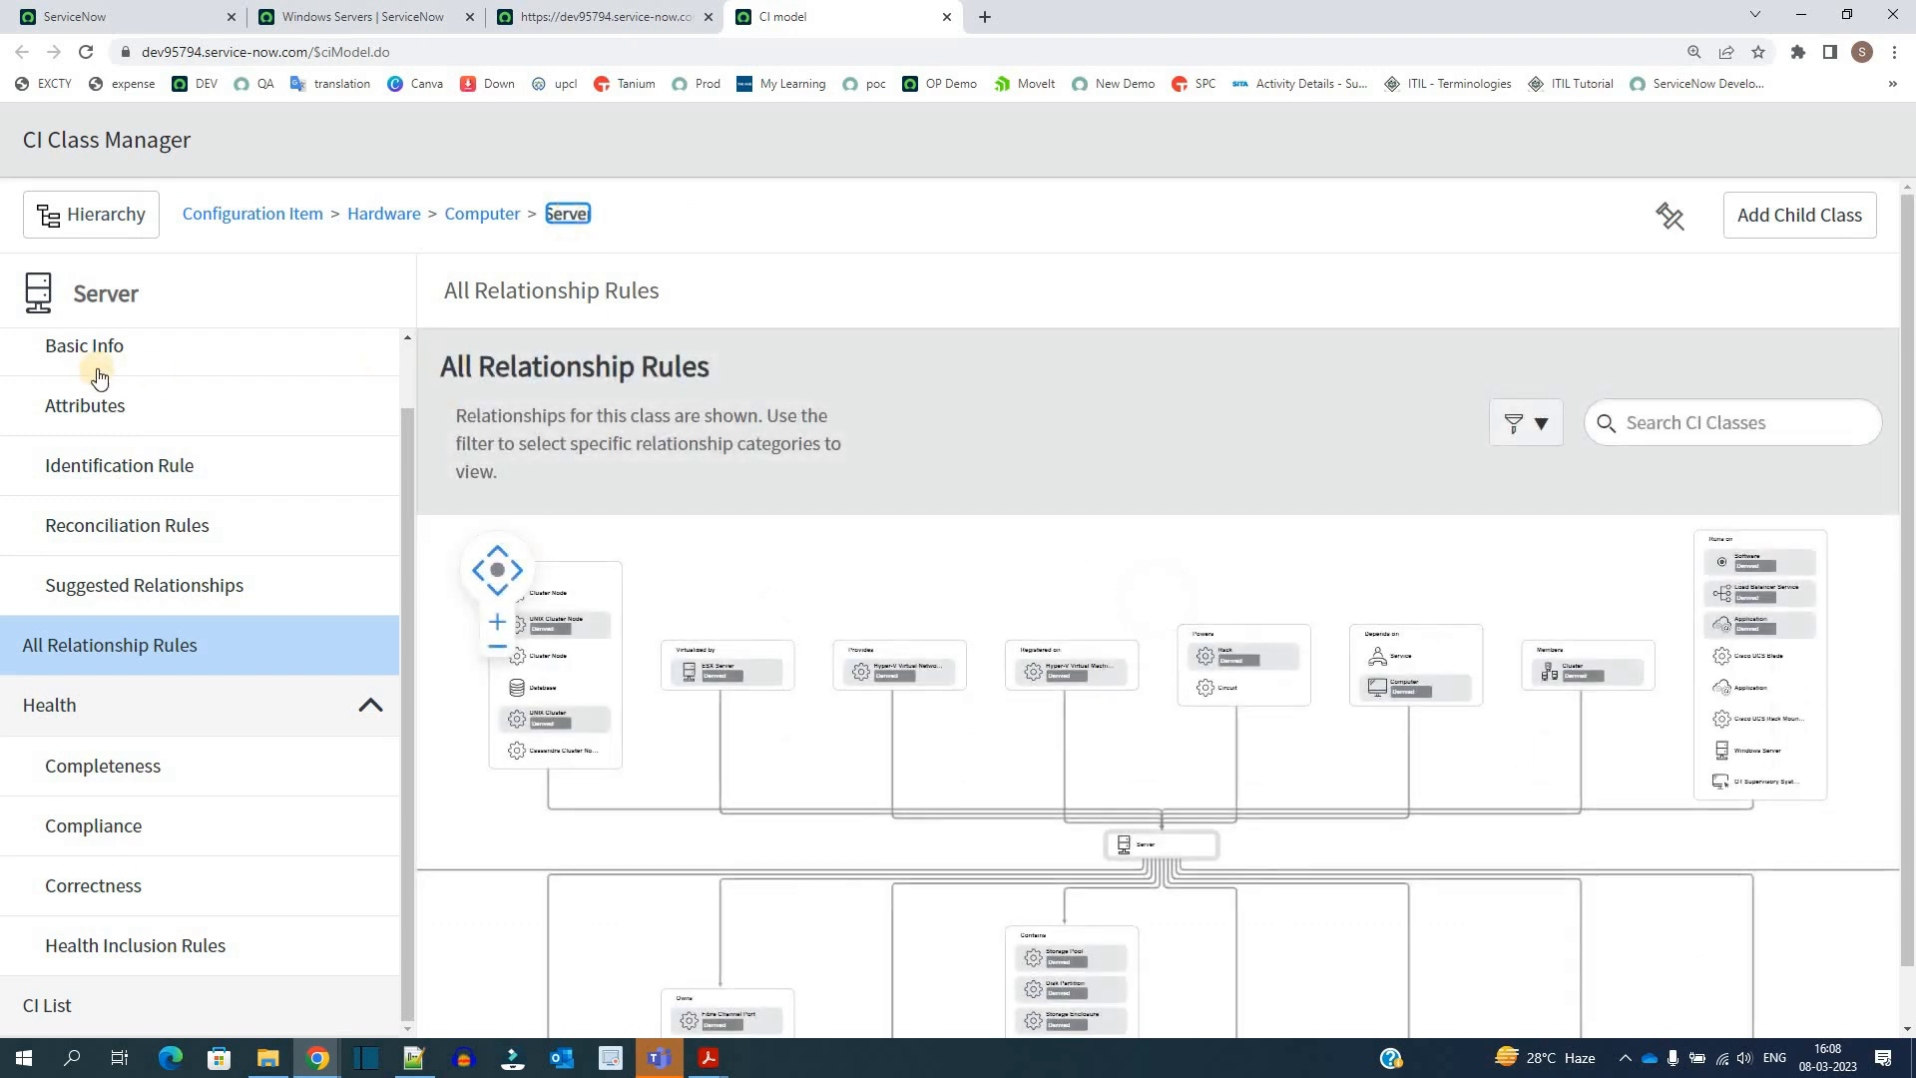
left_click(130, 349)
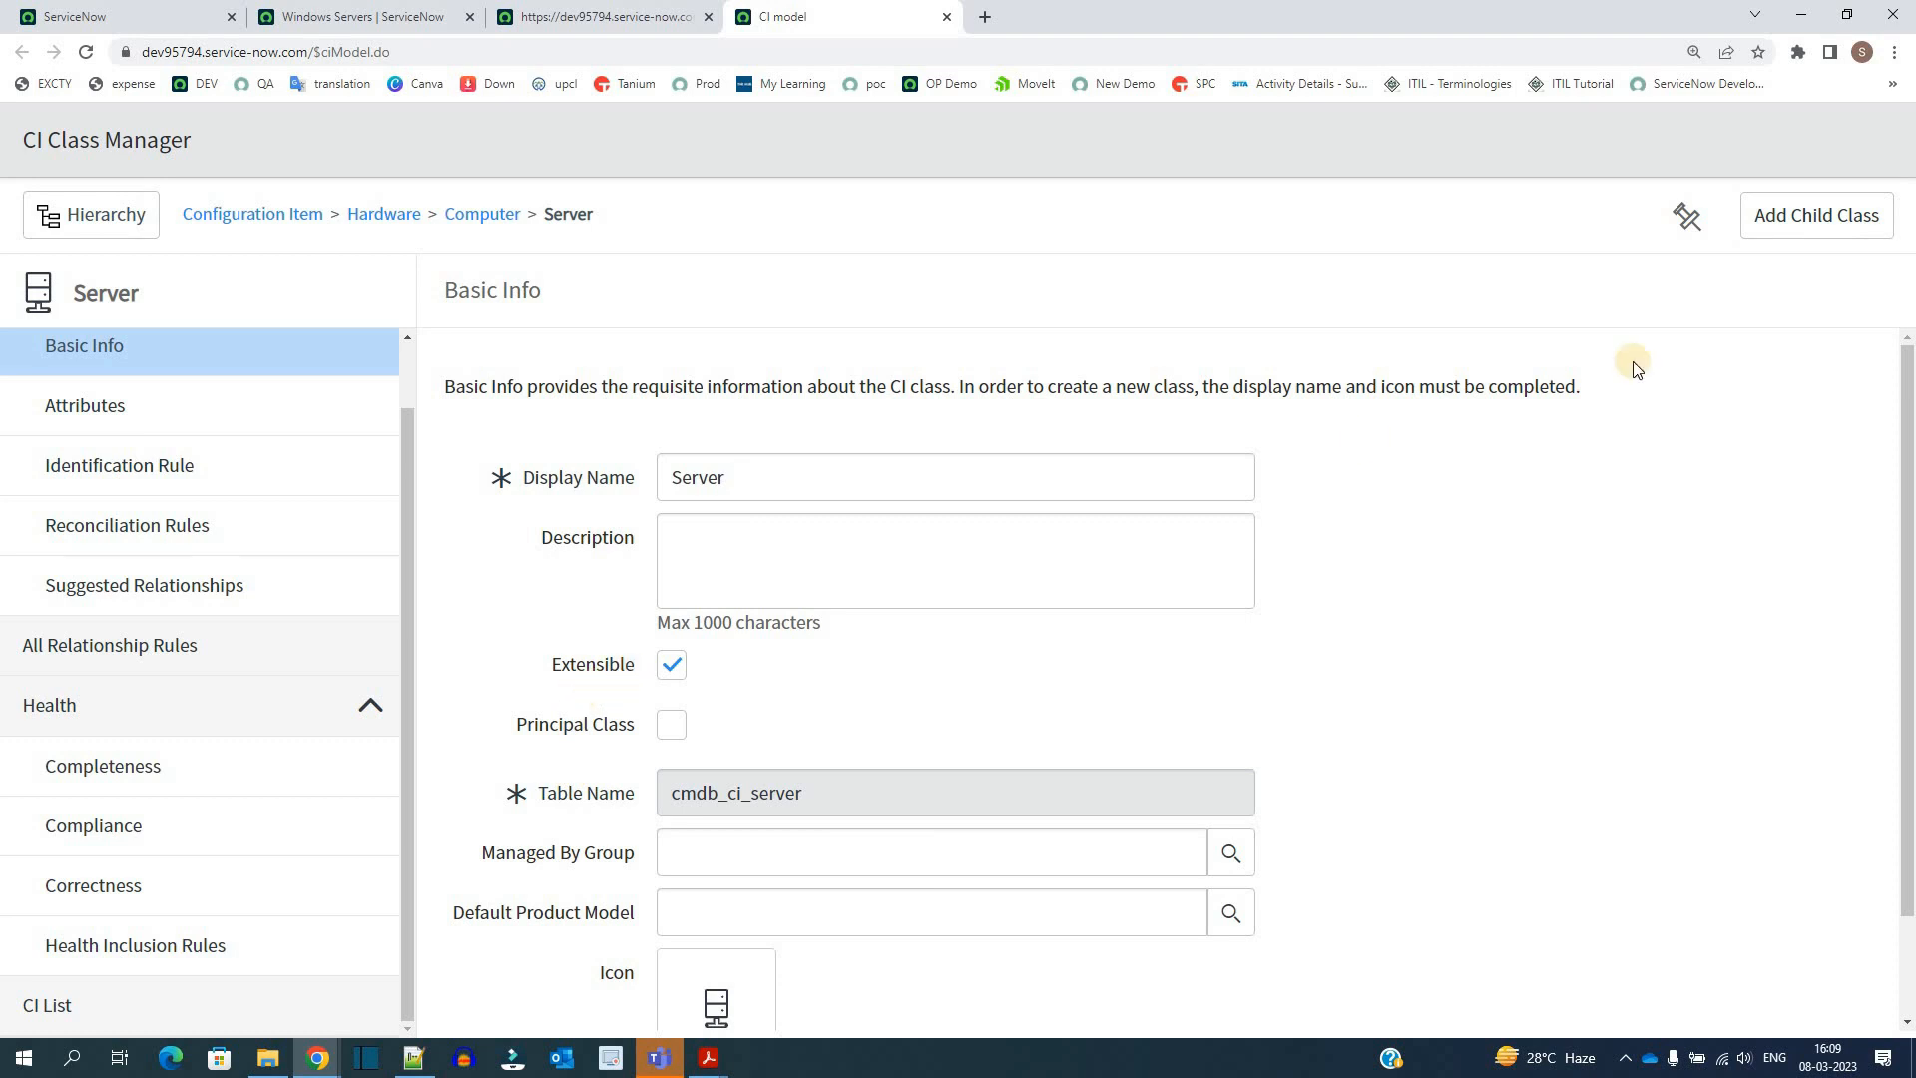
left_click(1835, 232)
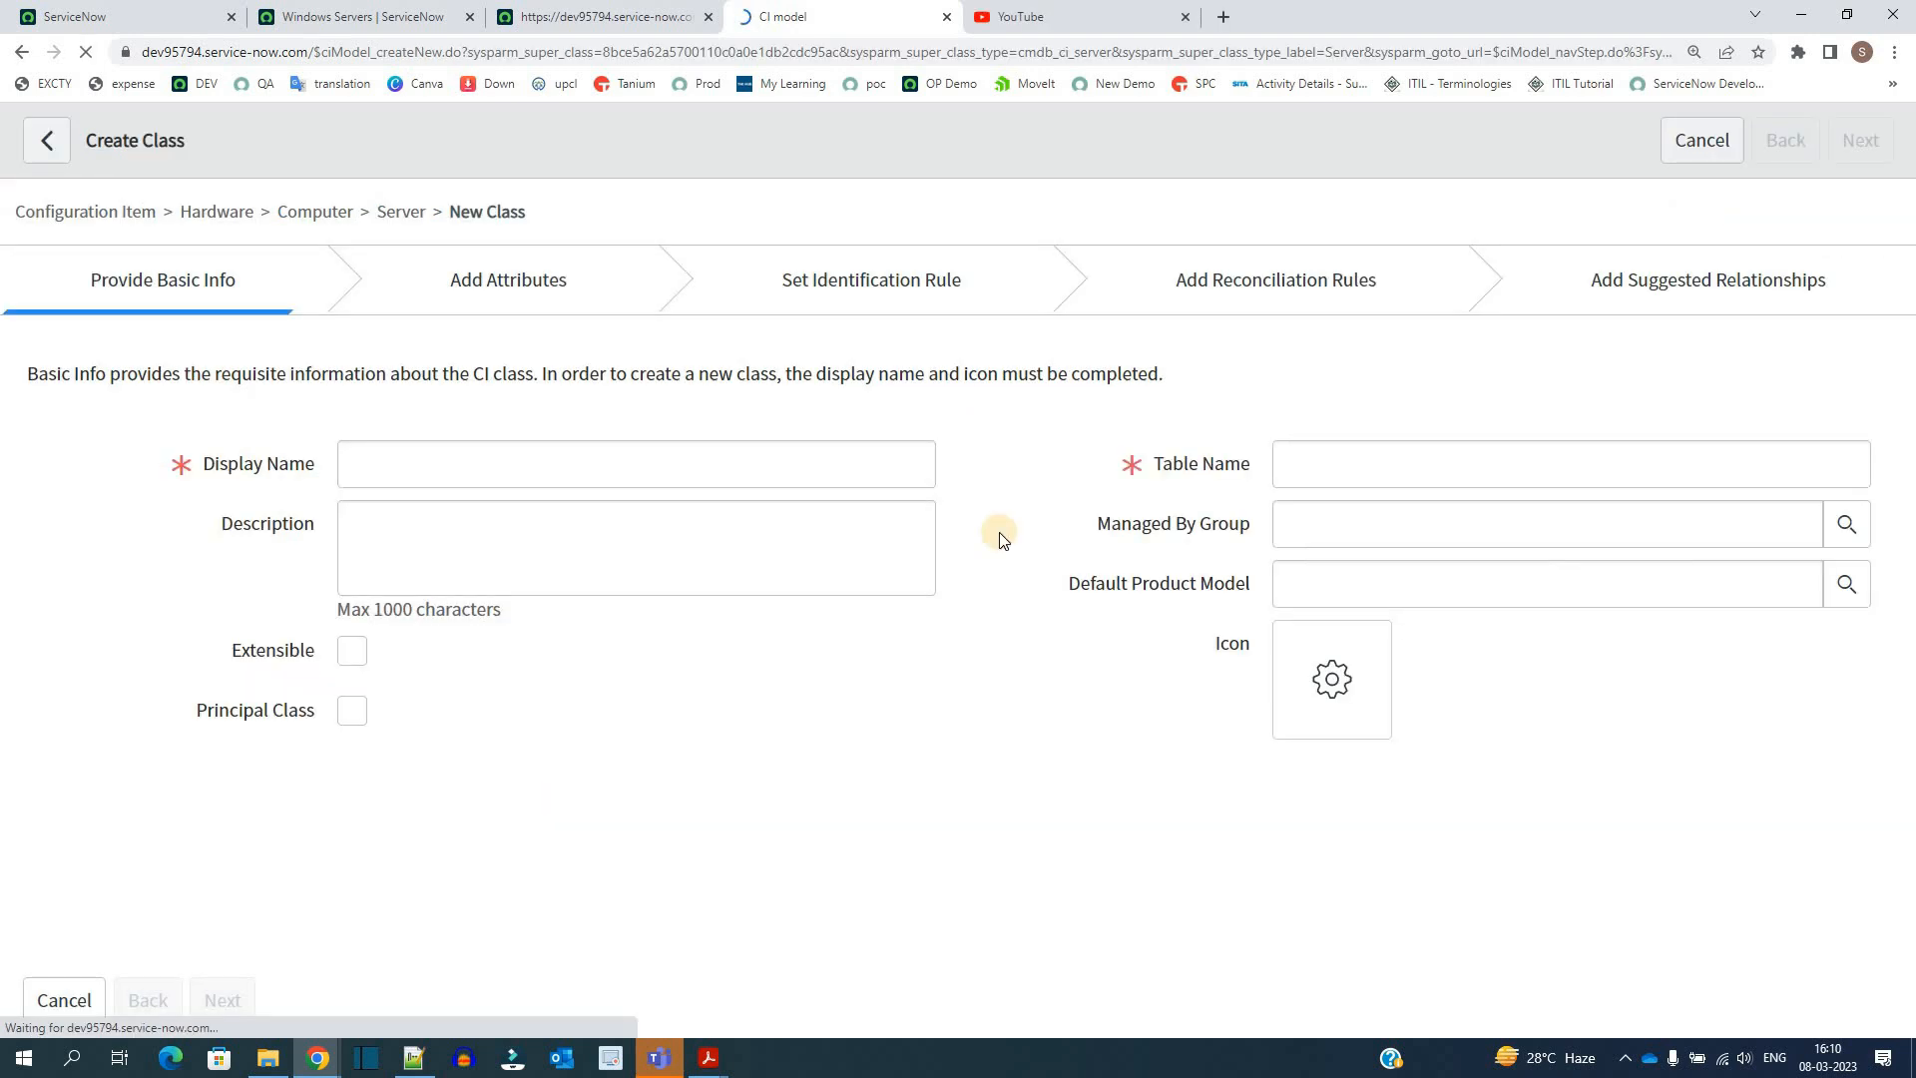
Step: Review the Display Name, Description and Table Name fields in the new class's basic info
left_click(521, 474)
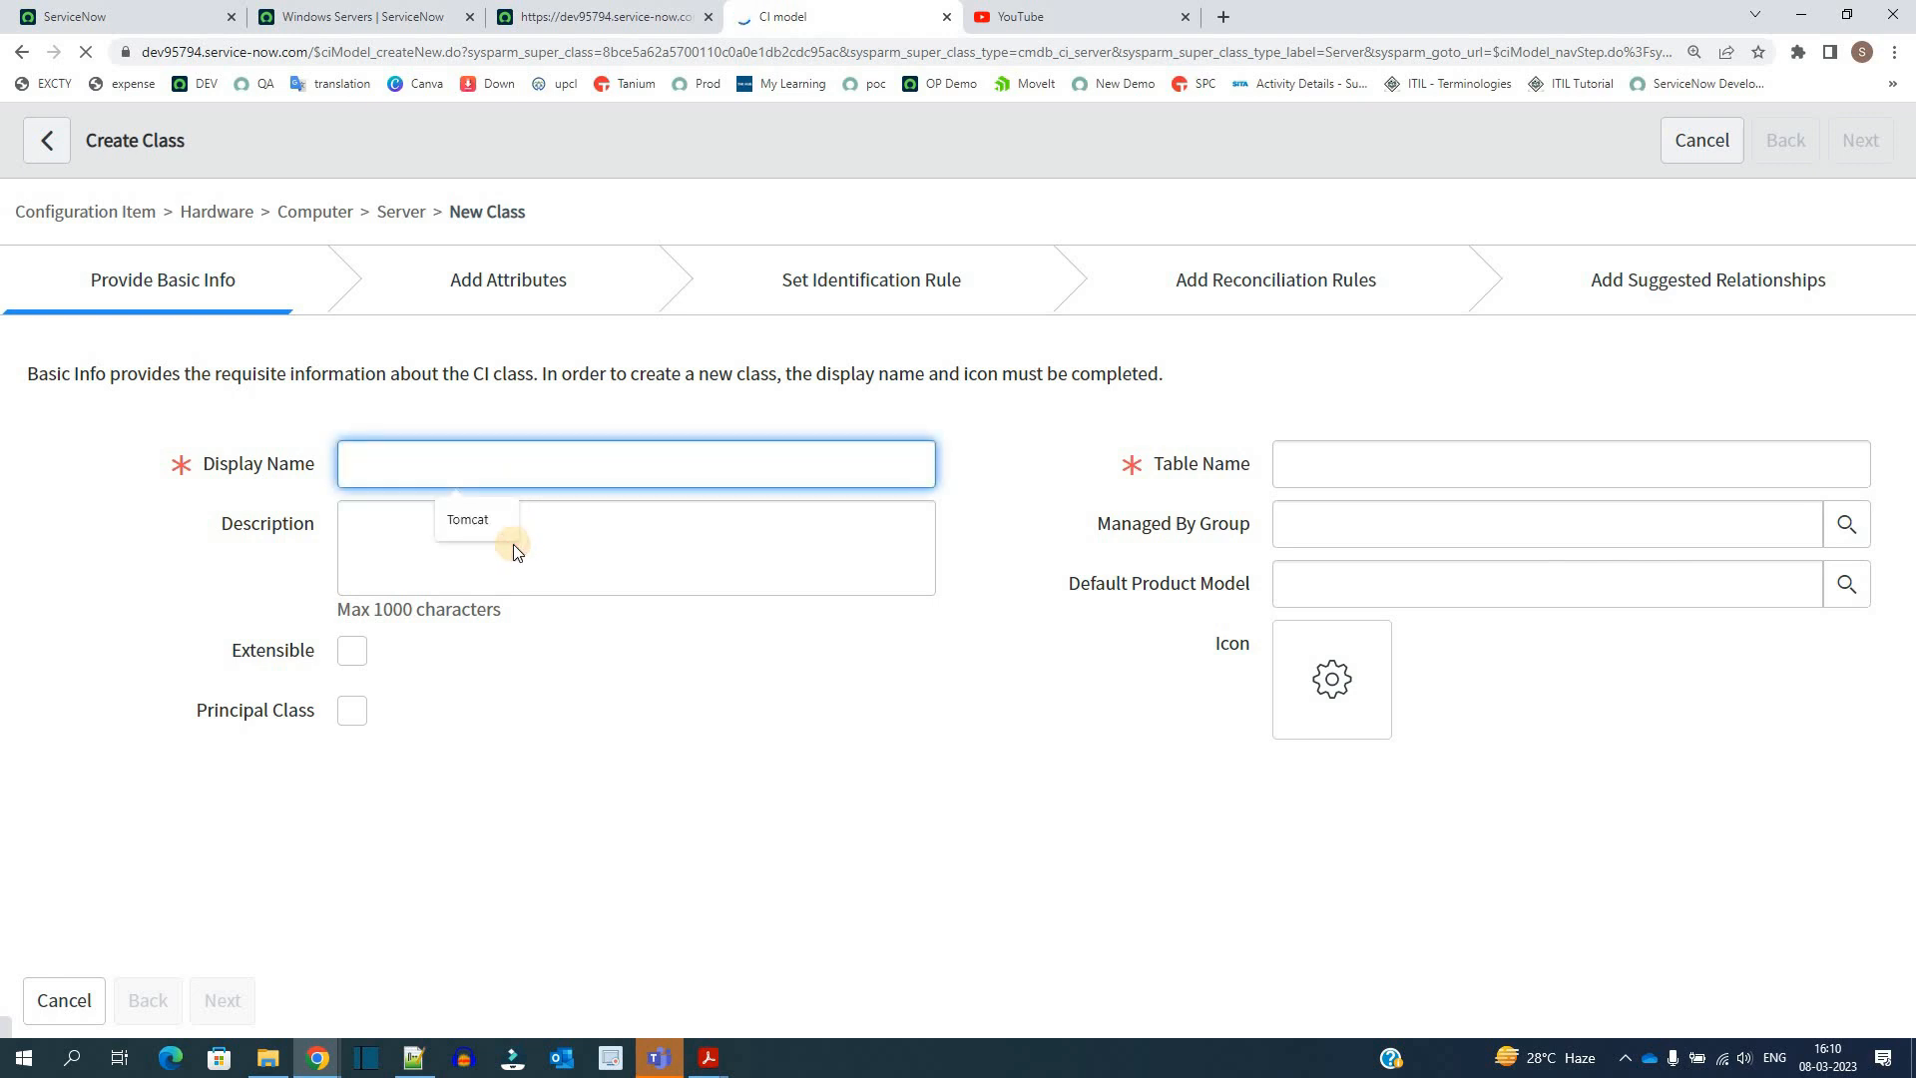
left_click(695, 583)
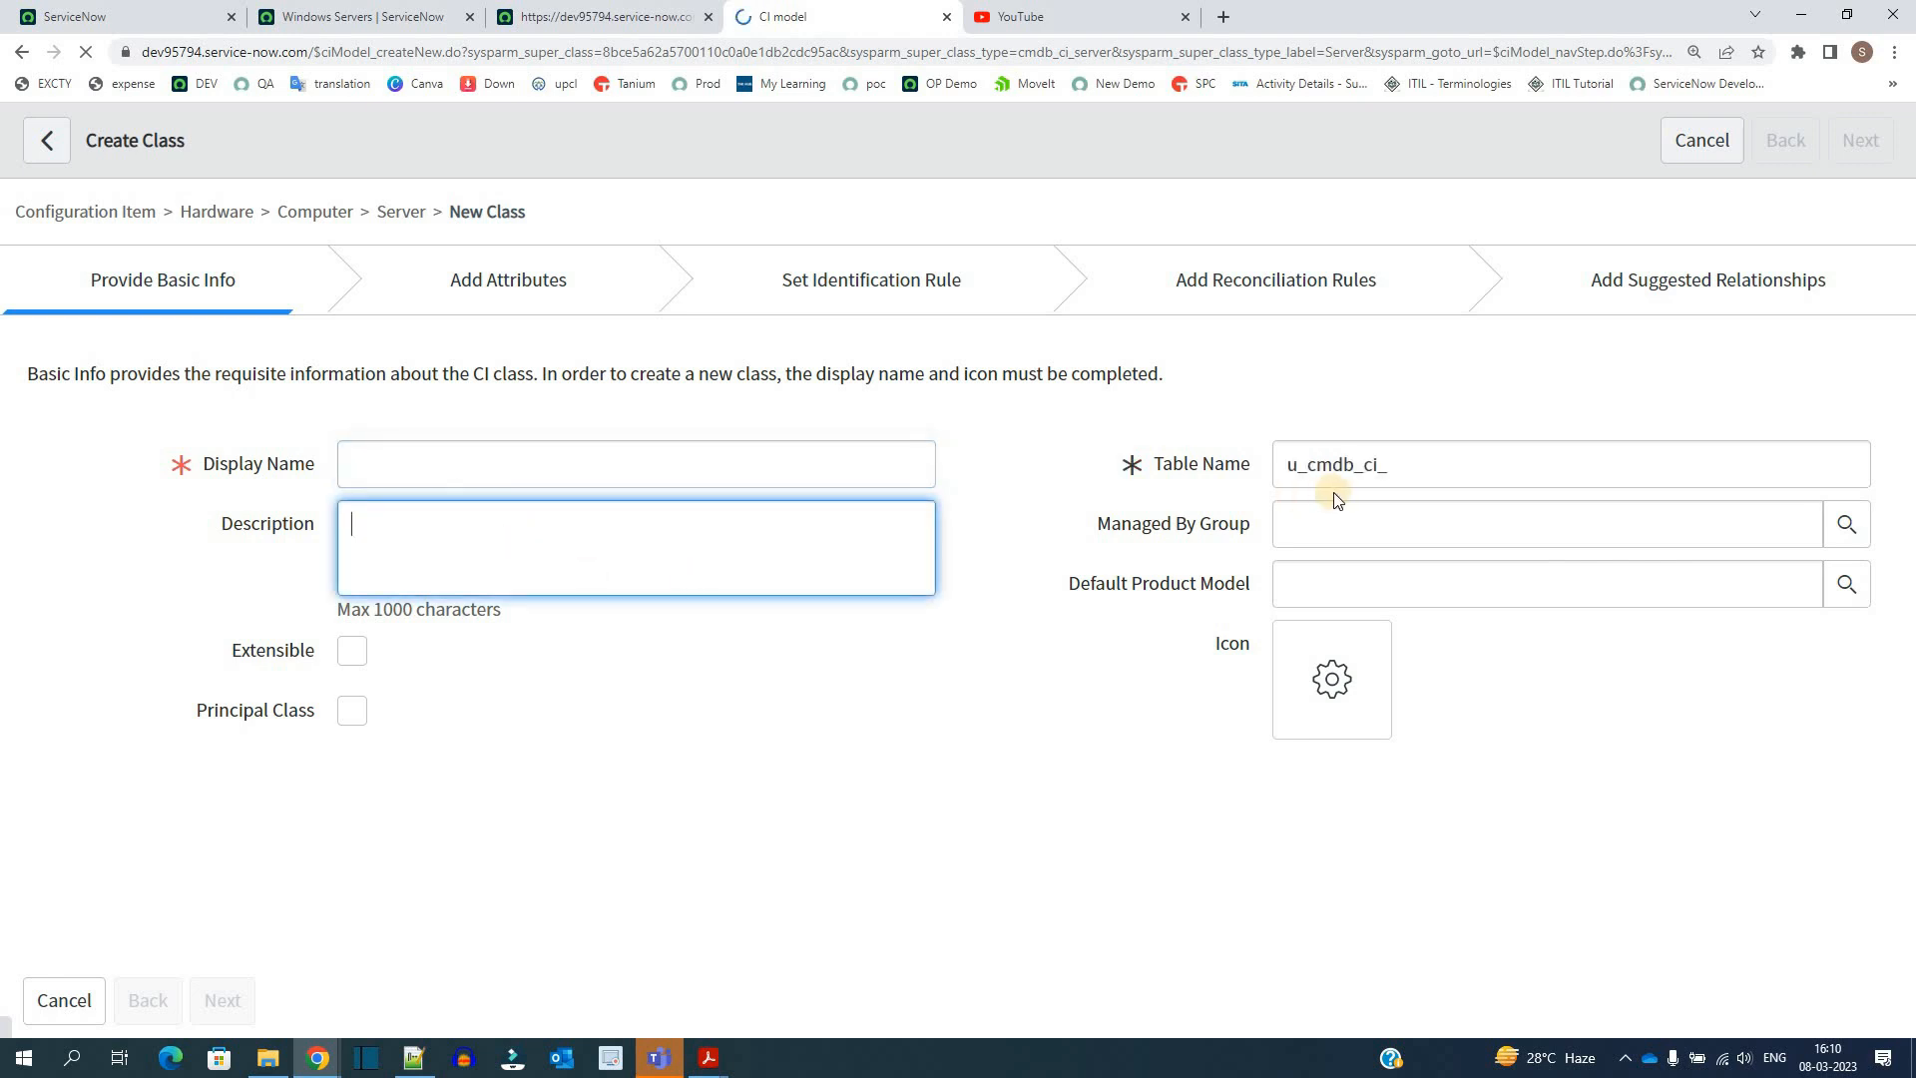
double_click(1396, 465)
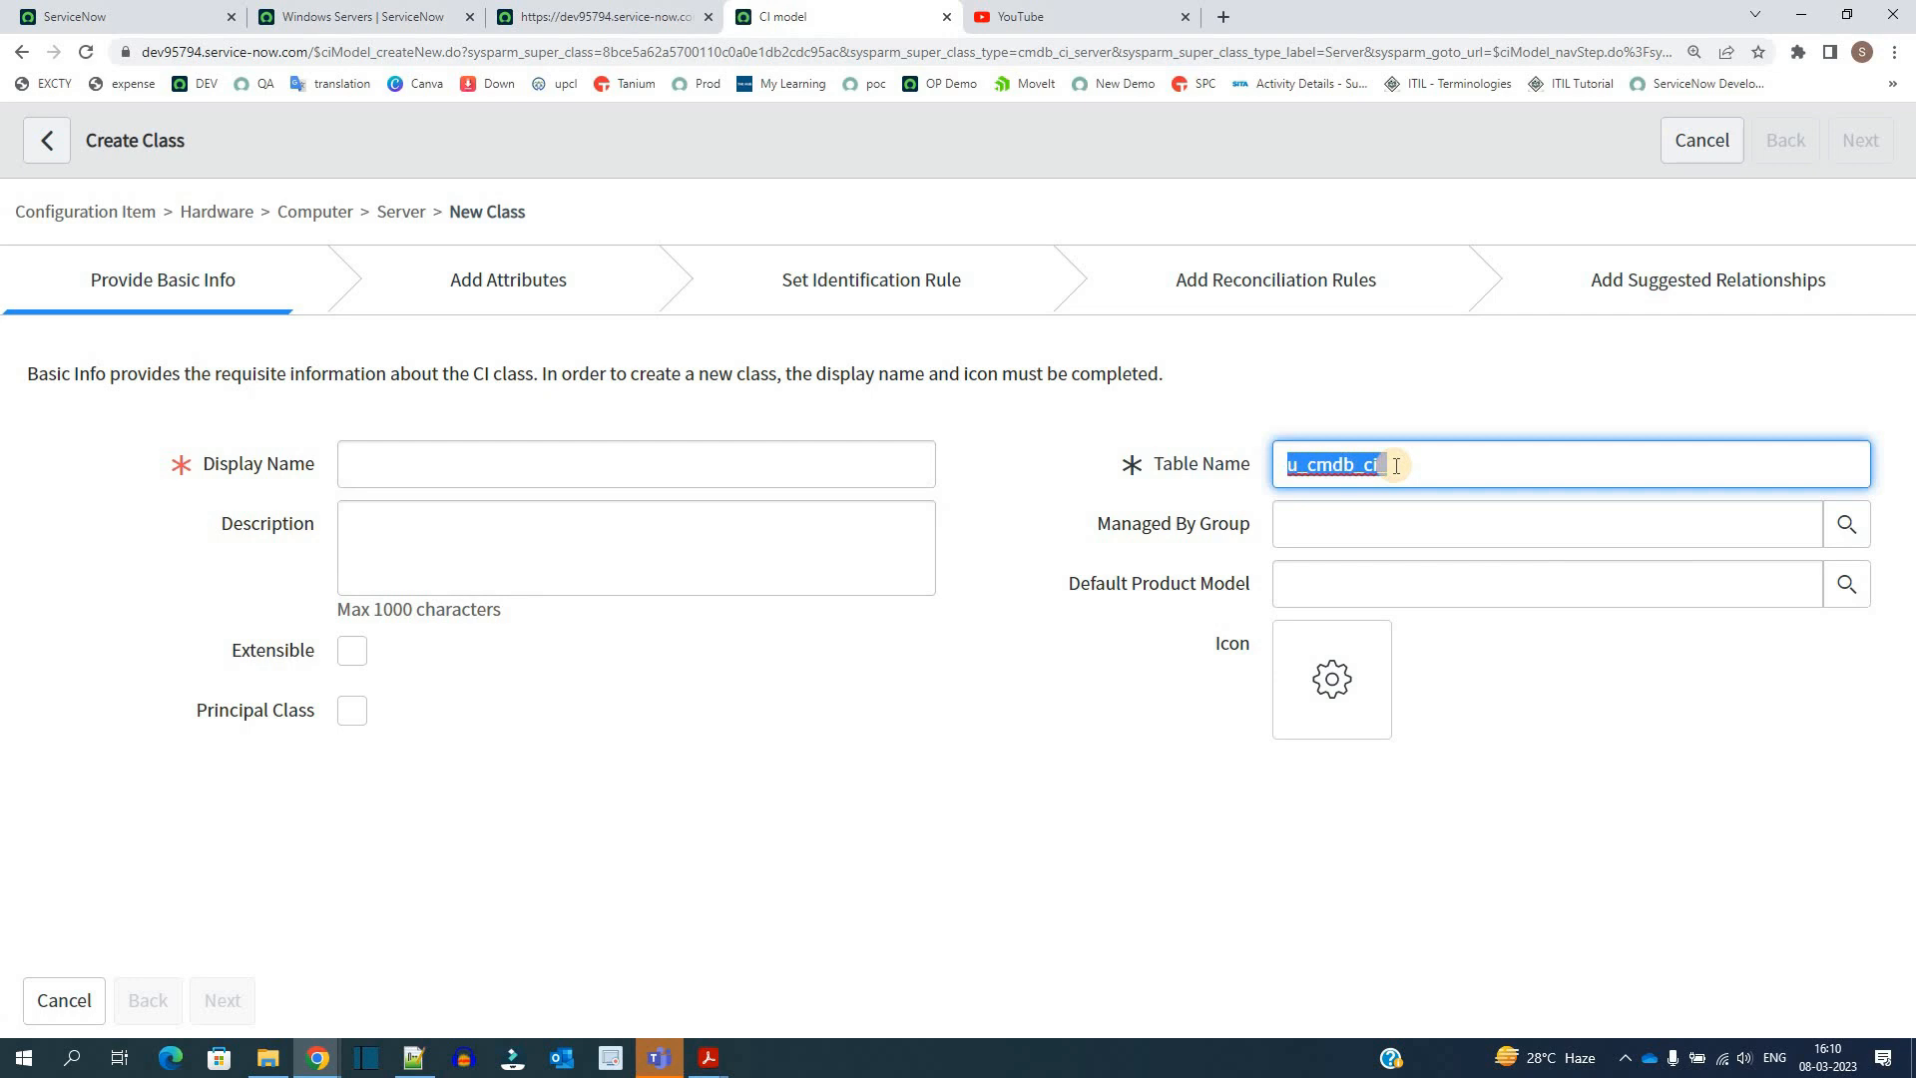